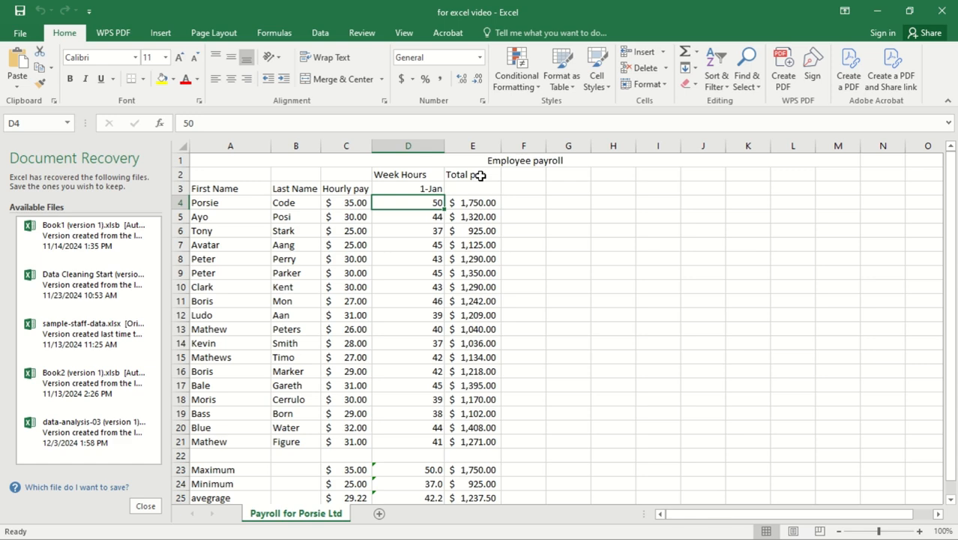
Review the payroll sheet's employee names, hourly pay, week hours, total pay and the summary rows beneath them
{"action": "left_click", "coordinate": [470, 273]}
{"action": "left_click", "coordinate": [246, 200]}
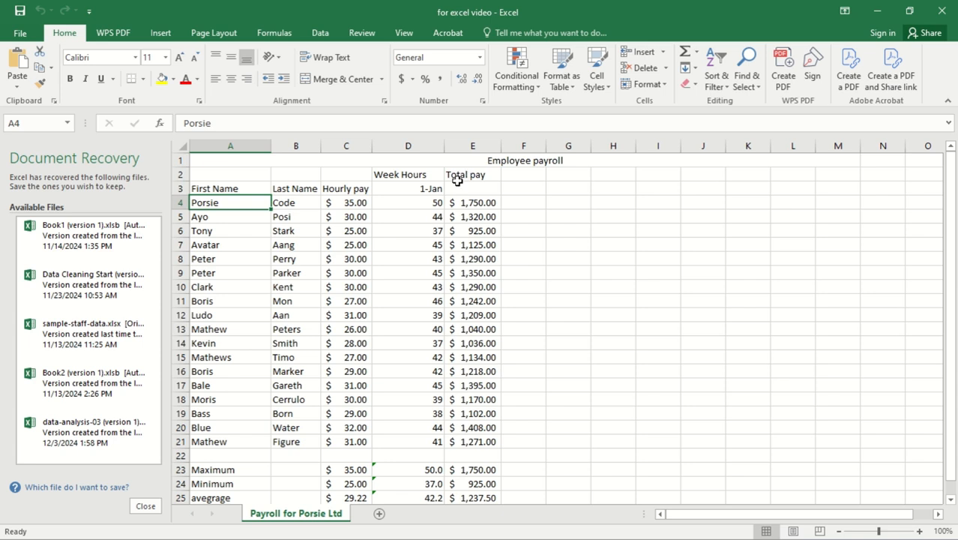
{"action": "left_click", "coordinate": [434, 190]}
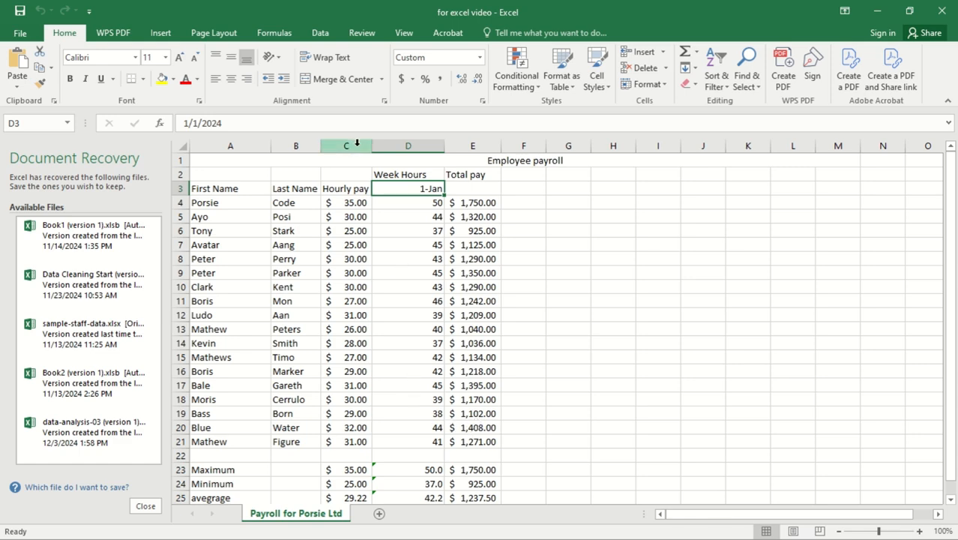
{"action": "left_click", "coordinate": [357, 193]}
{"action": "left_click", "coordinate": [386, 199]}
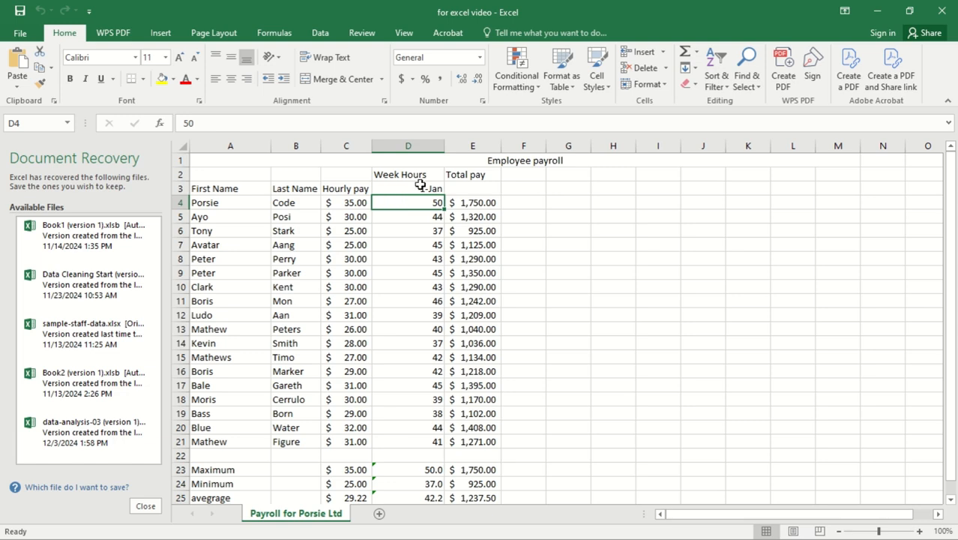
{"action": "left_click", "coordinate": [399, 185]}
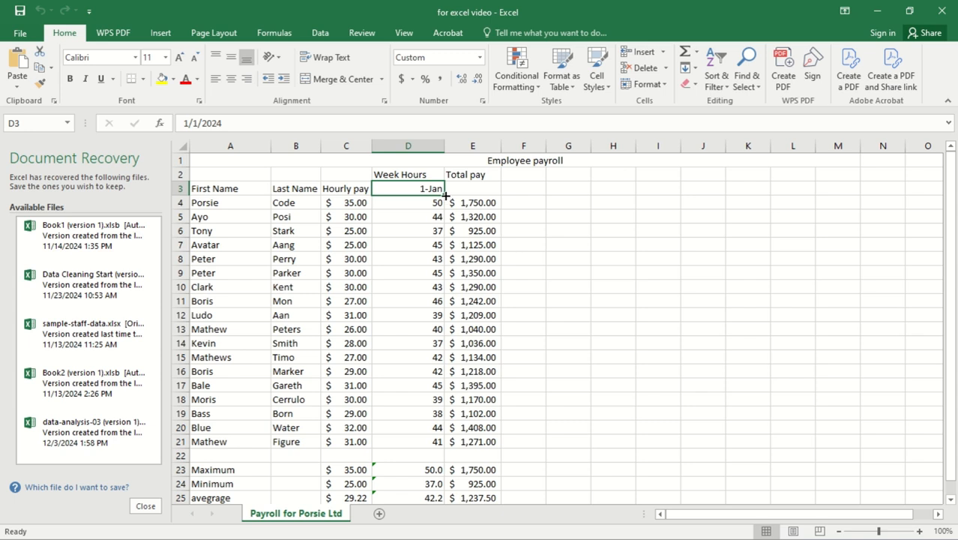
{"action": "scroll", "coordinate": [446, 196], "scroll_direction": "down", "scroll_amount": 1}
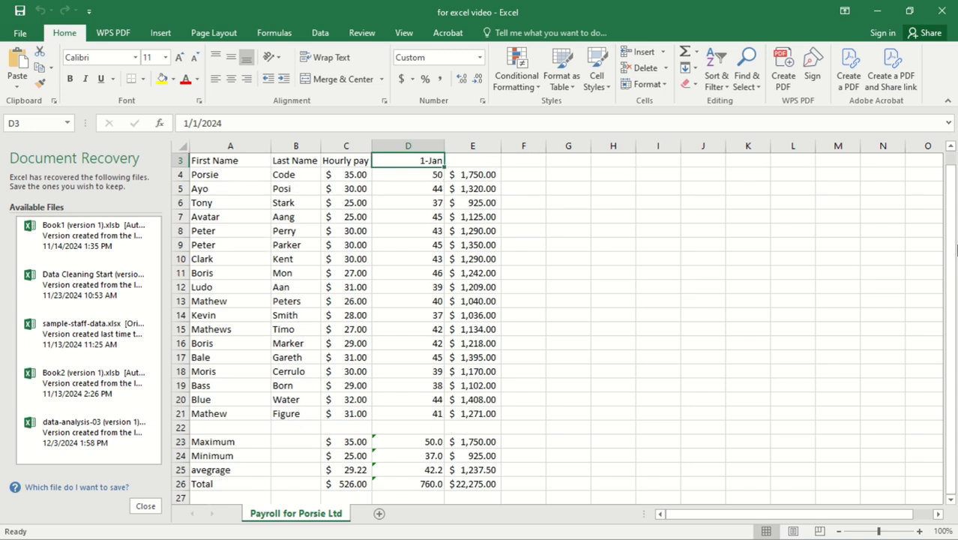
{"action": "left_click_drag", "start_coordinate": [953, 217], "coordinate": [952, 213]}
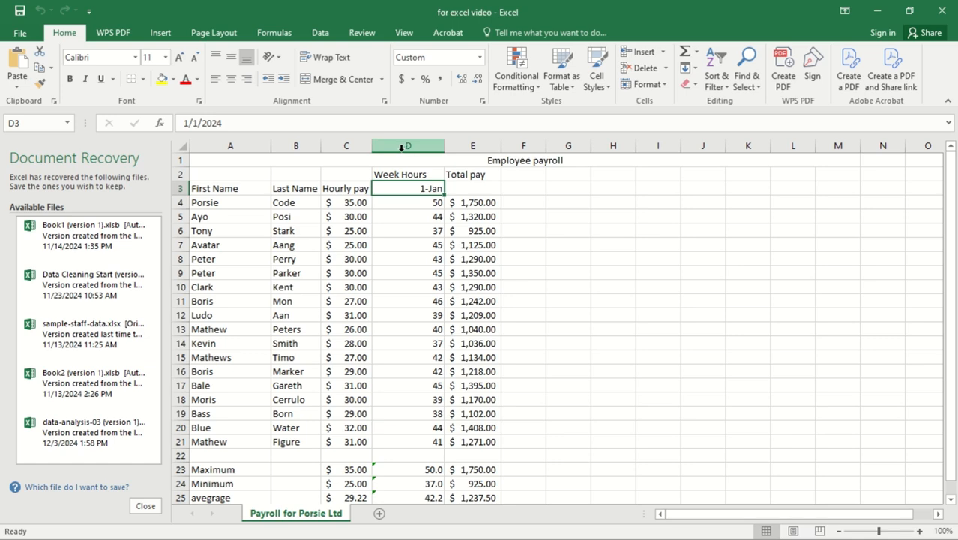
{"action": "right_click", "coordinate": [403, 148]}
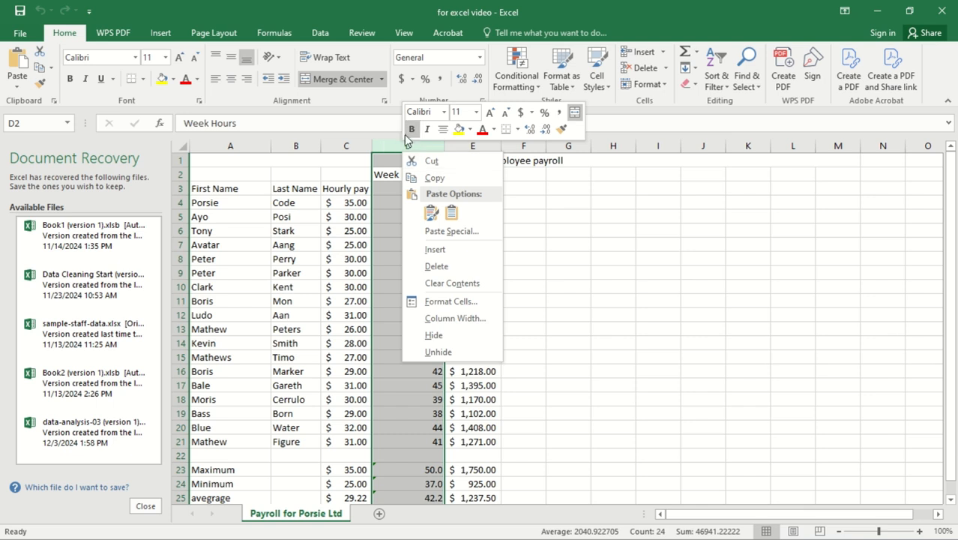
{"action": "left_click", "coordinate": [448, 251]}
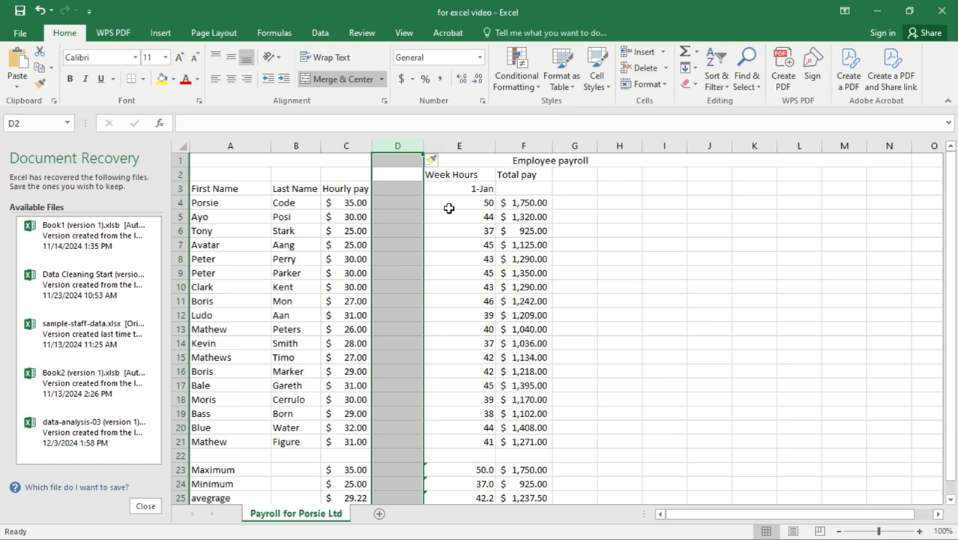
{"action": "key", "text": "ctrl+z"}
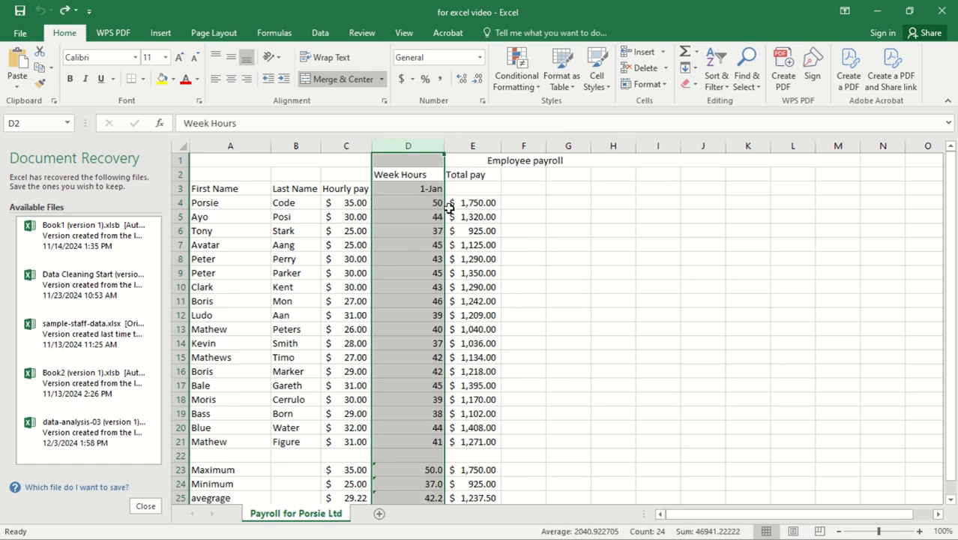
Insert four blank columns between the Week Hours column and the Total pay column
{"action": "left_click", "coordinate": [453, 145]}
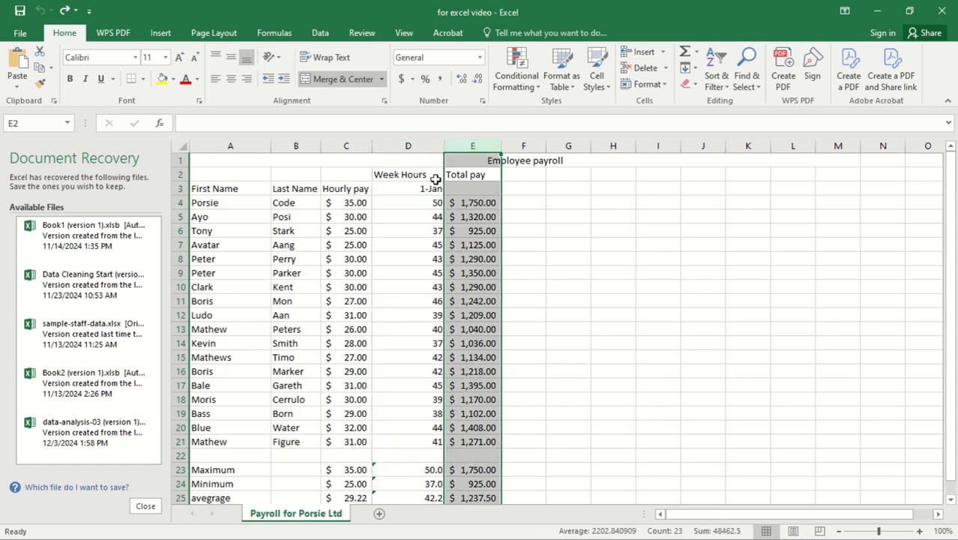
{"action": "right_click", "coordinate": [454, 145]}
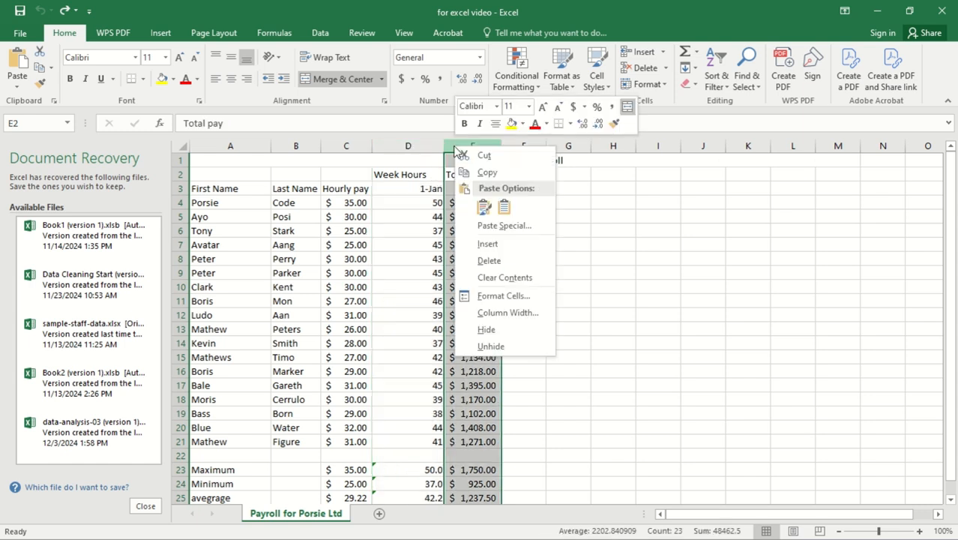
{"action": "left_click", "coordinate": [488, 244]}
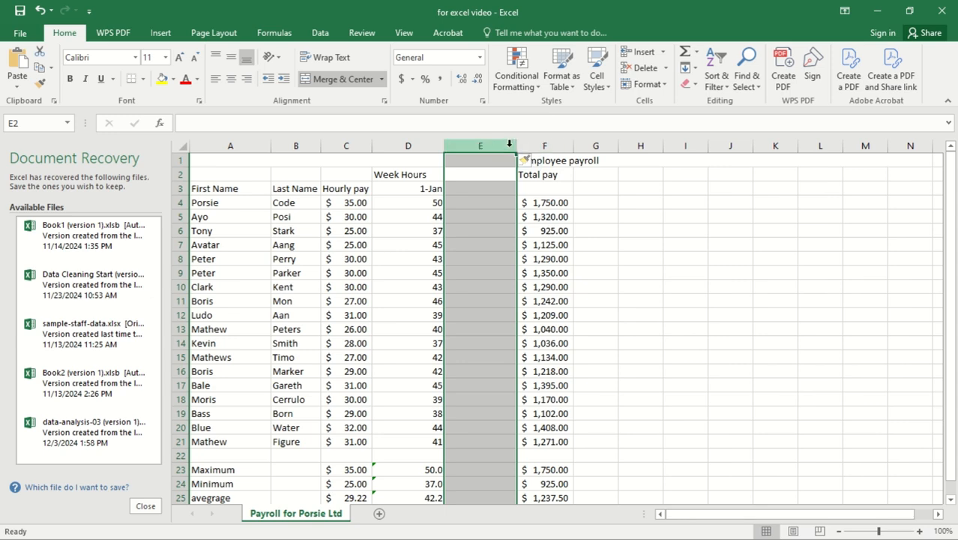
{"action": "right_click", "coordinate": [509, 146]}
{"action": "left_click", "coordinate": [545, 244]}
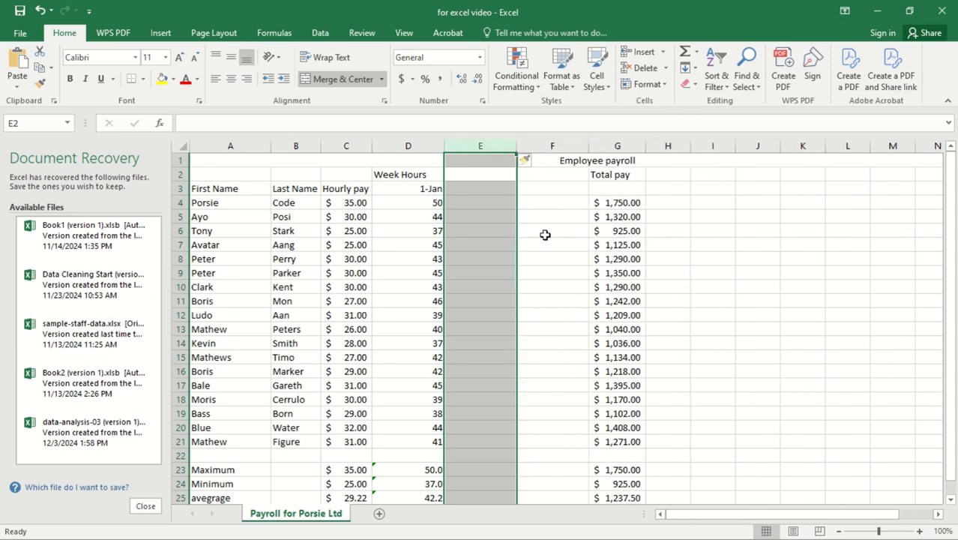
{"action": "left_click", "coordinate": [567, 147]}
{"action": "right_click", "coordinate": [567, 147]}
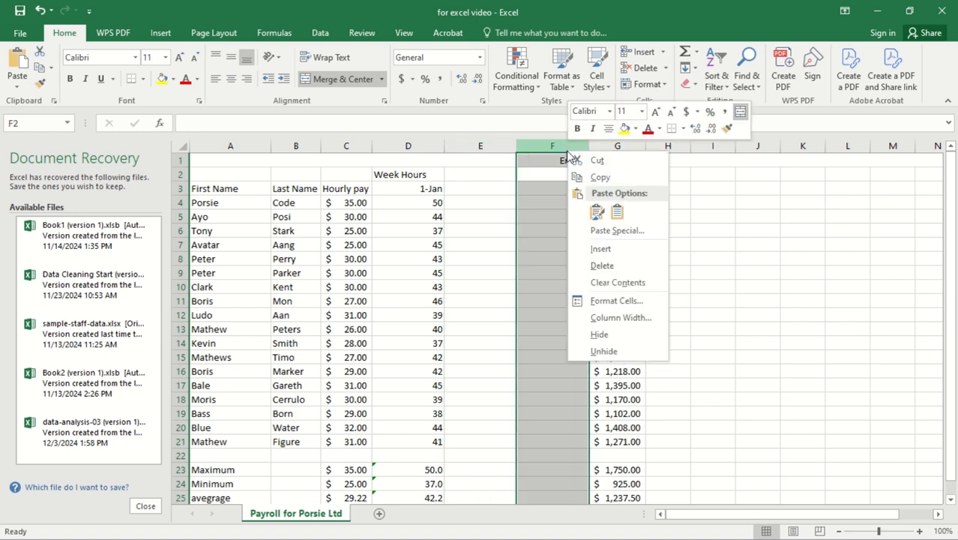
{"action": "left_click", "coordinate": [590, 252]}
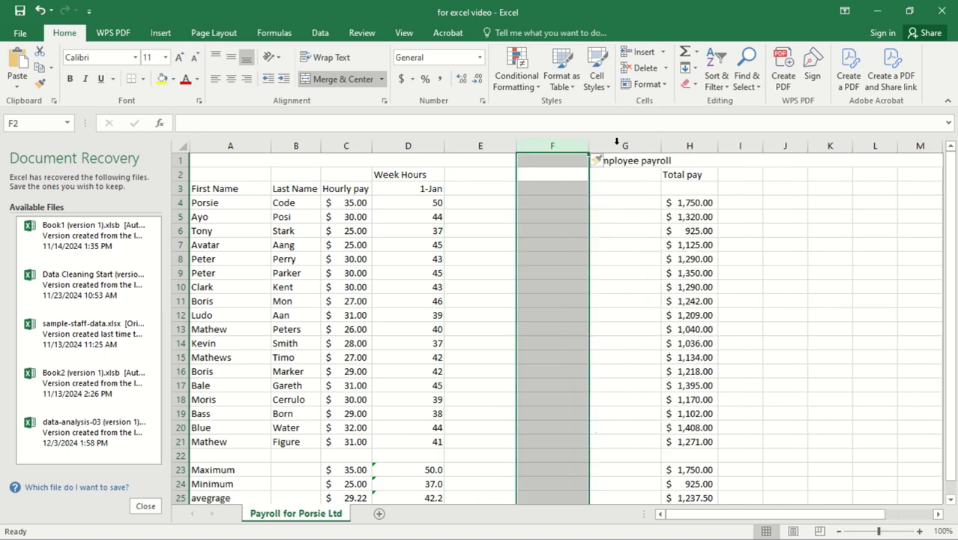
{"action": "right_click", "coordinate": [558, 147]}
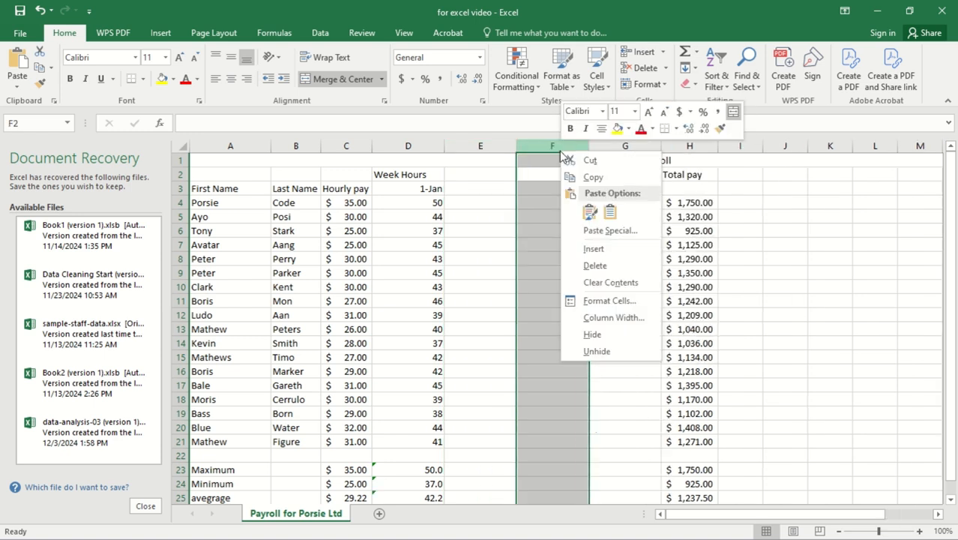
{"action": "left_click", "coordinate": [608, 248]}
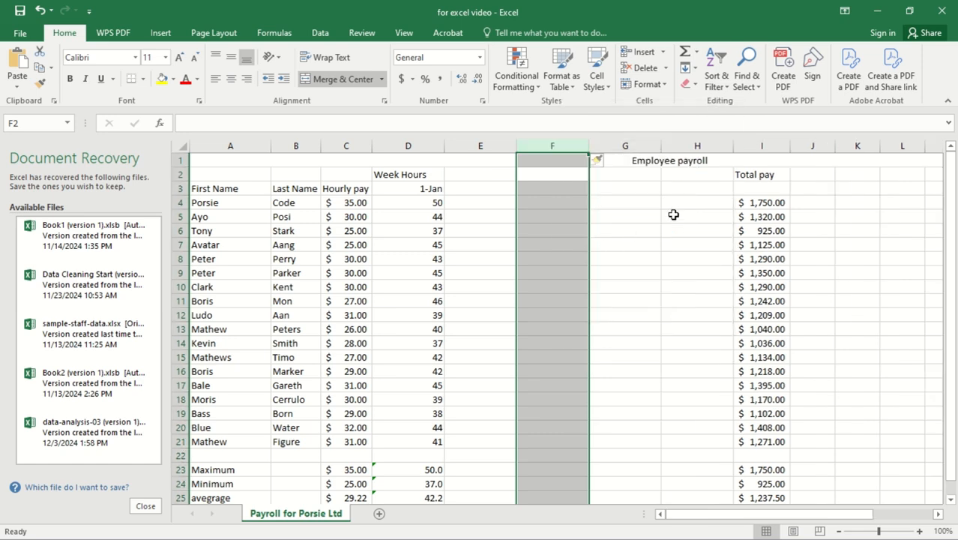
Examine the full date stored in the first week heading, D3, and the empty heading cell E3 beside it
{"action": "left_click", "coordinate": [468, 192]}
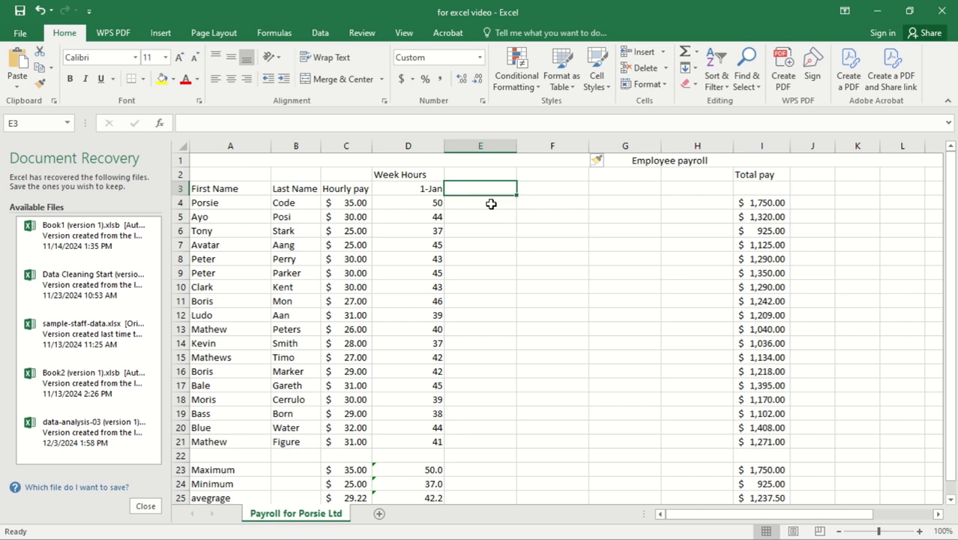
{"action": "left_click", "coordinate": [424, 187]}
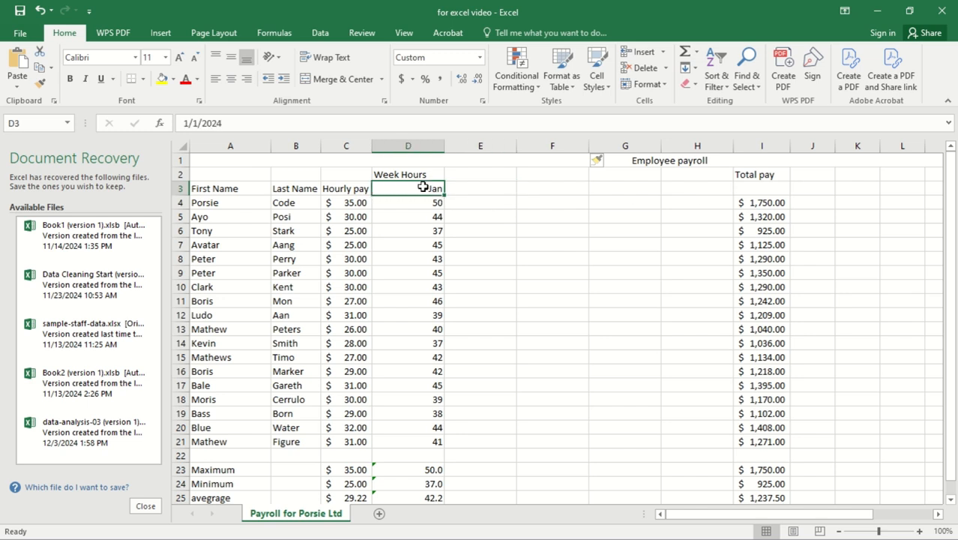
{"action": "left_click", "coordinate": [476, 196]}
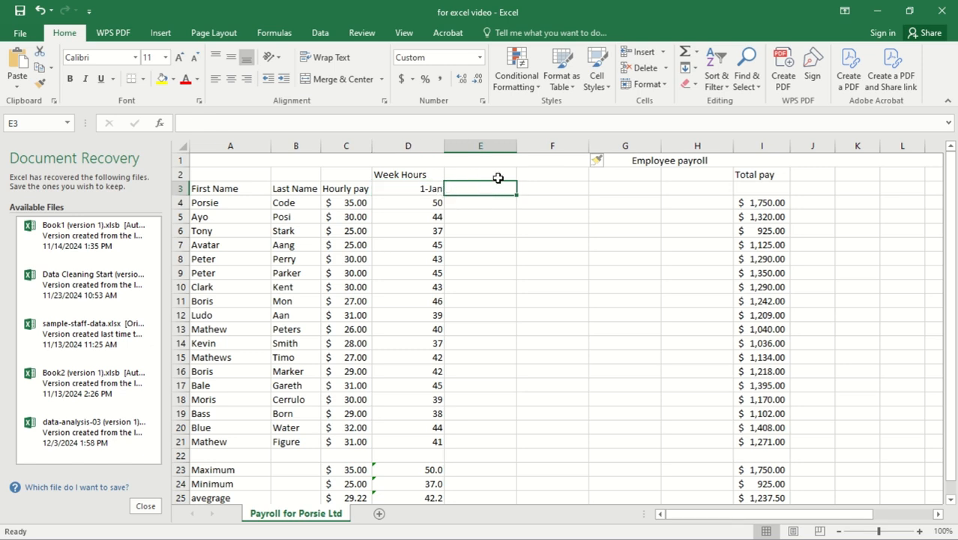
{"action": "left_click", "coordinate": [422, 189]}
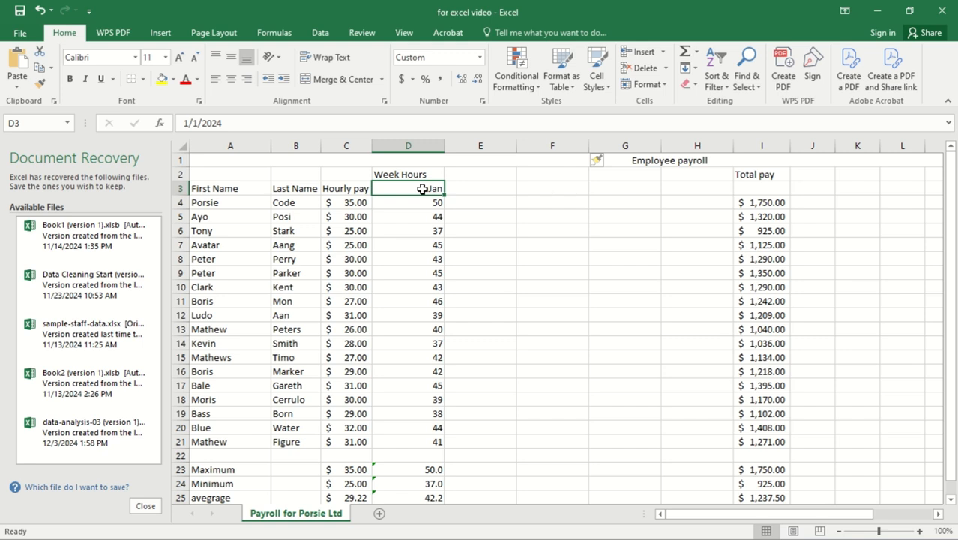
{"action": "left_click", "coordinate": [499, 186]}
{"action": "left_click", "coordinate": [431, 185]}
{"action": "double_click", "coordinate": [430, 189]}
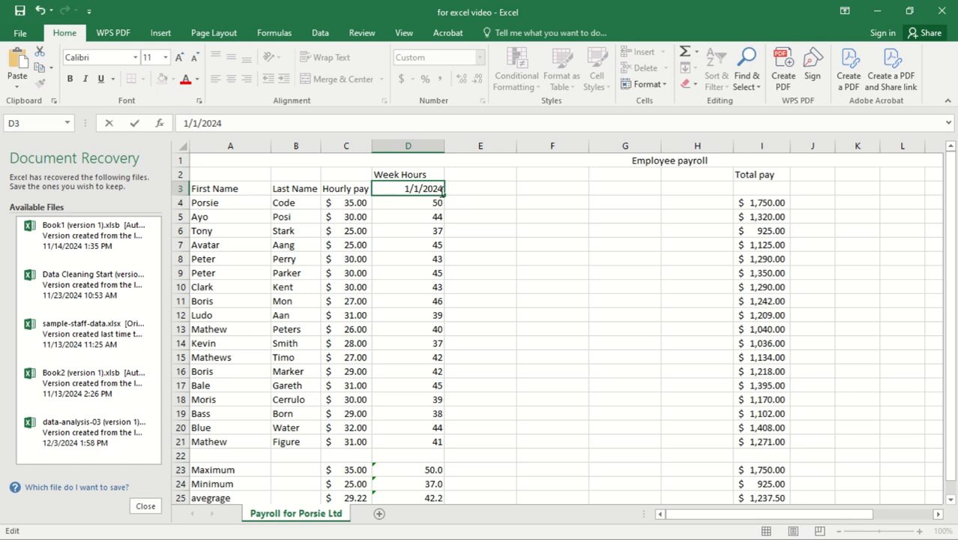
{"action": "left_click", "coordinate": [455, 190]}
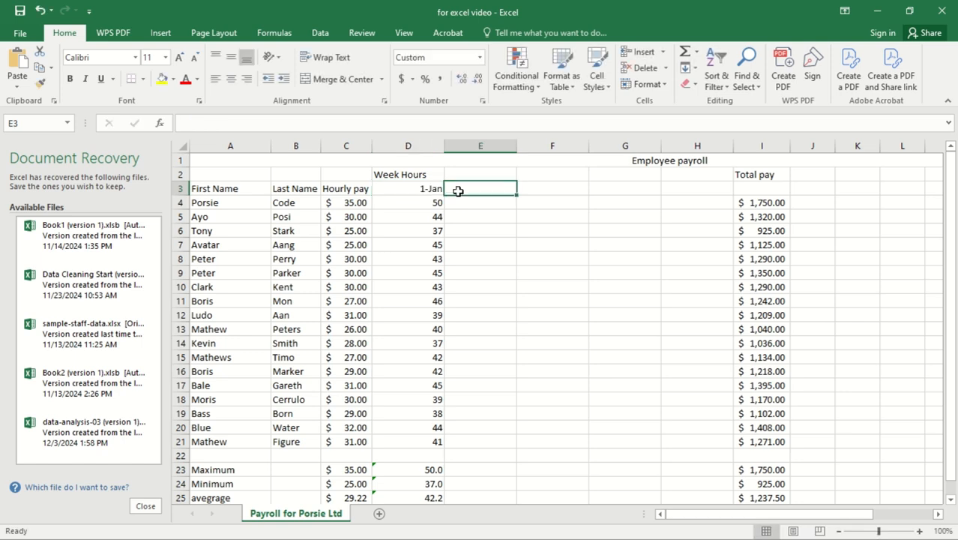
Enter the formula =D3+7 in E3 to date the second week's heading
{"action": "left_click", "coordinate": [426, 189]}
{"action": "left_click", "coordinate": [494, 193]}
{"action": "type", "text": "="}
{"action": "left_click", "coordinate": [409, 193]}
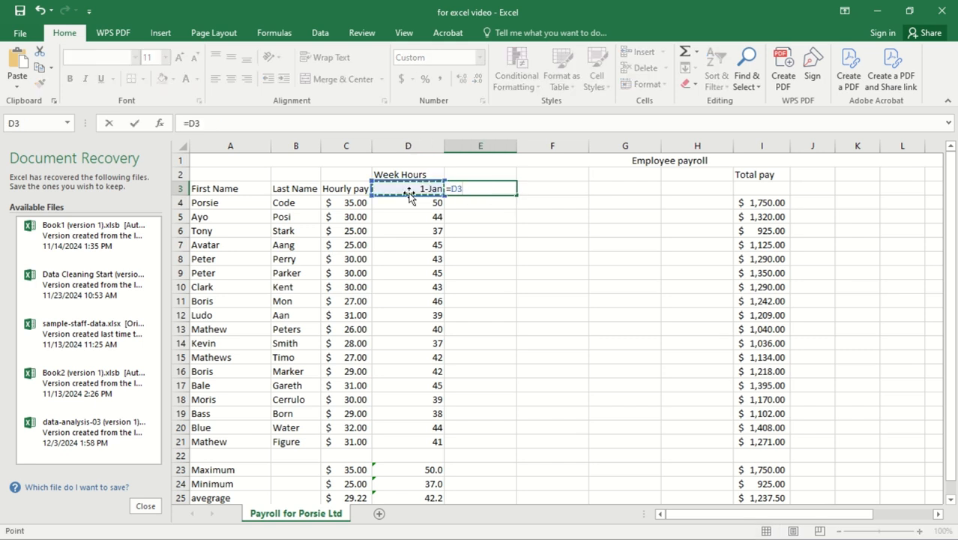
{"action": "type", "text": "+7"}
{"action": "key", "text": "Return"}
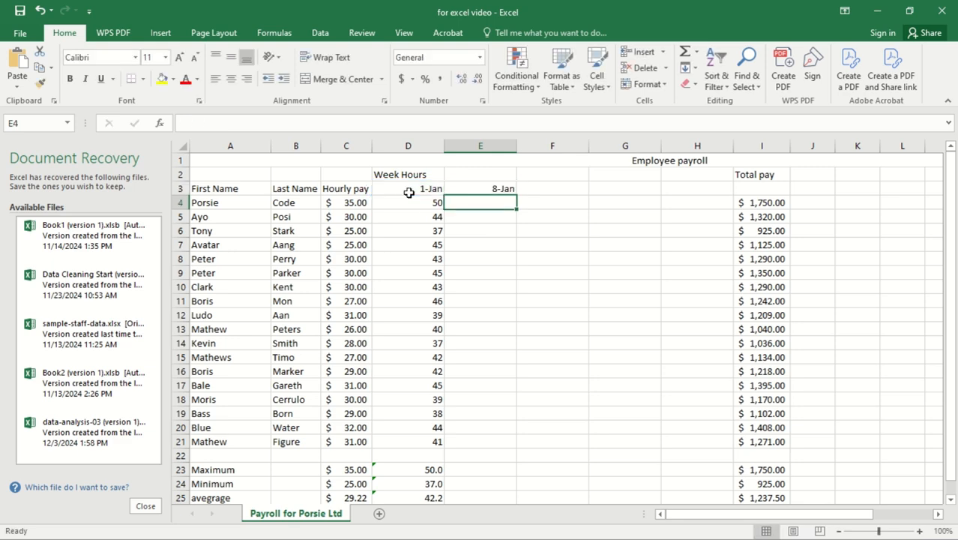
Fill the weekly date formula from E3 across to H3
{"action": "left_click", "coordinate": [475, 189]}
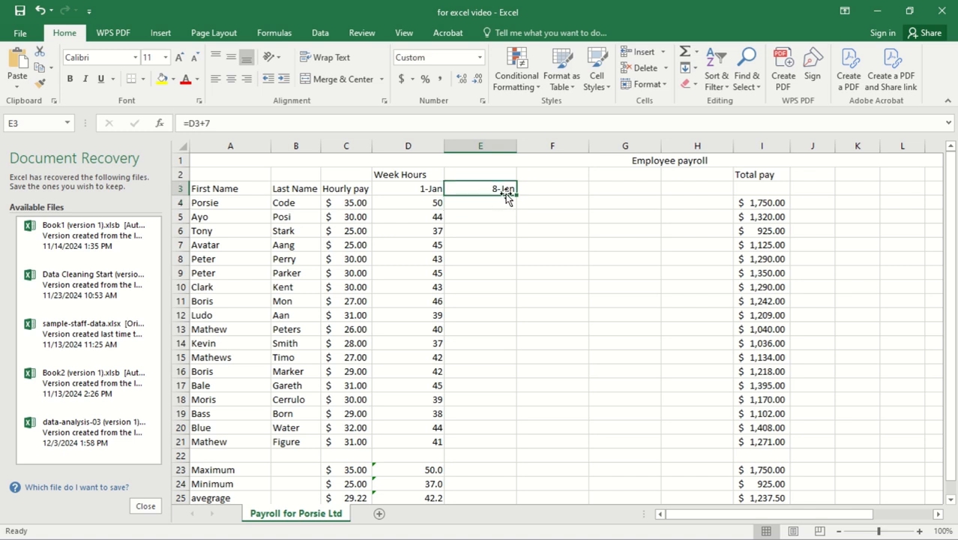
{"action": "left_click_drag", "start_coordinate": [516, 192], "coordinate": [713, 194]}
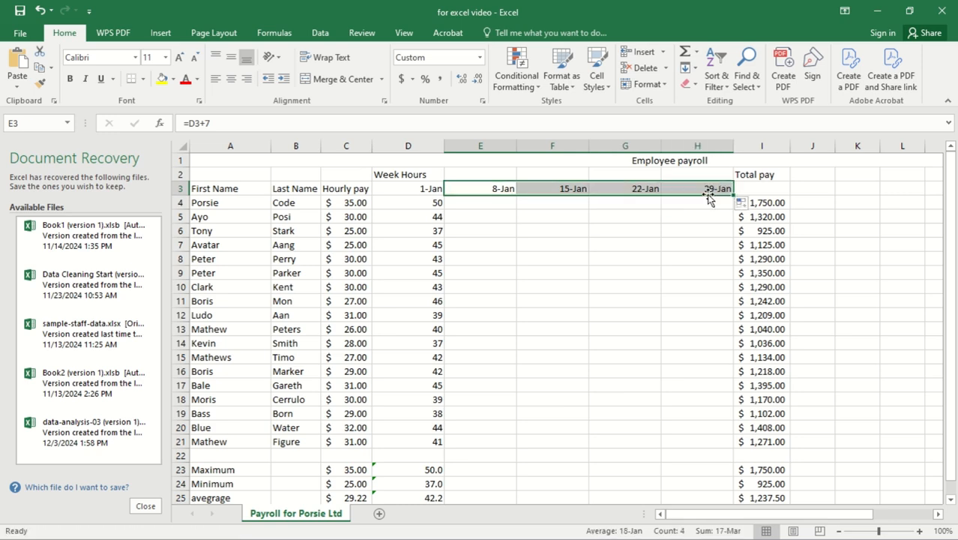
{"action": "double_click", "coordinate": [507, 203]}
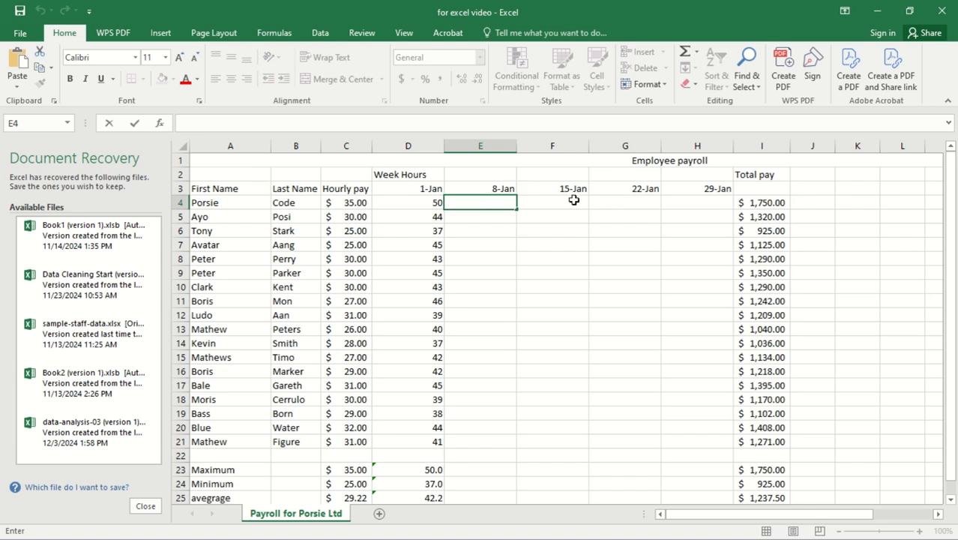
Copy the Week Hours heading from D2 across to H2, and merge and center D2:H2 into one heading
{"action": "double_click", "coordinate": [419, 174]}
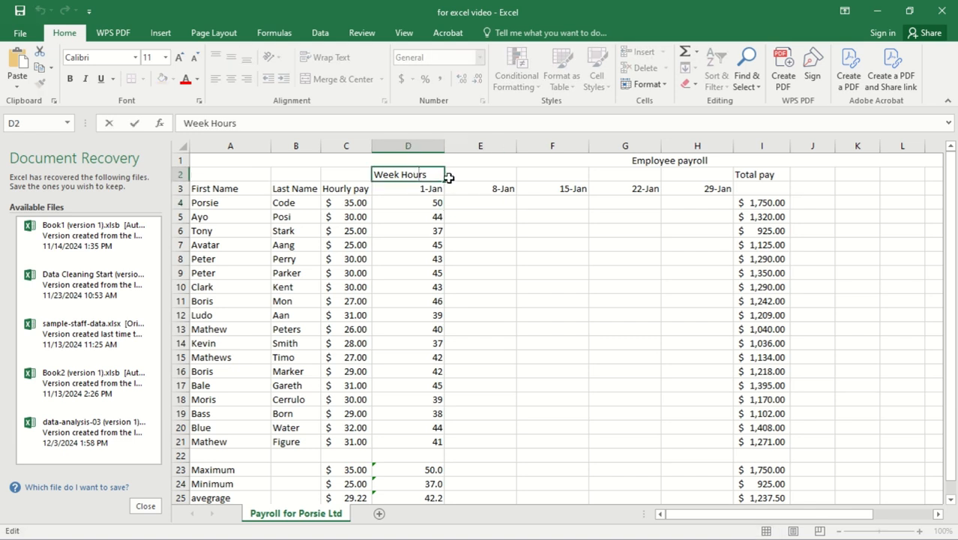
{"action": "left_click", "coordinate": [445, 180]}
{"action": "left_click_drag", "start_coordinate": [445, 180], "coordinate": [718, 185]}
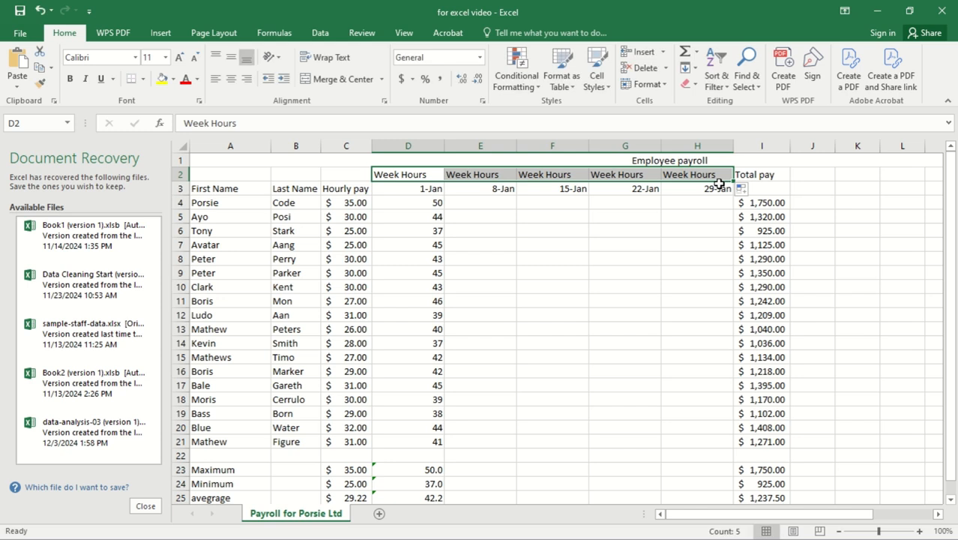
{"action": "left_click", "coordinate": [342, 79]}
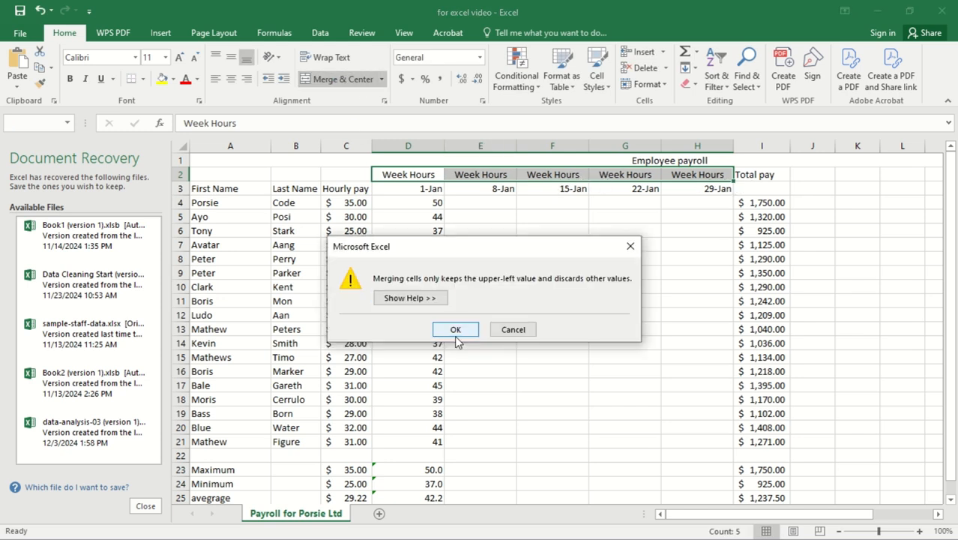
{"action": "left_click", "coordinate": [456, 331]}
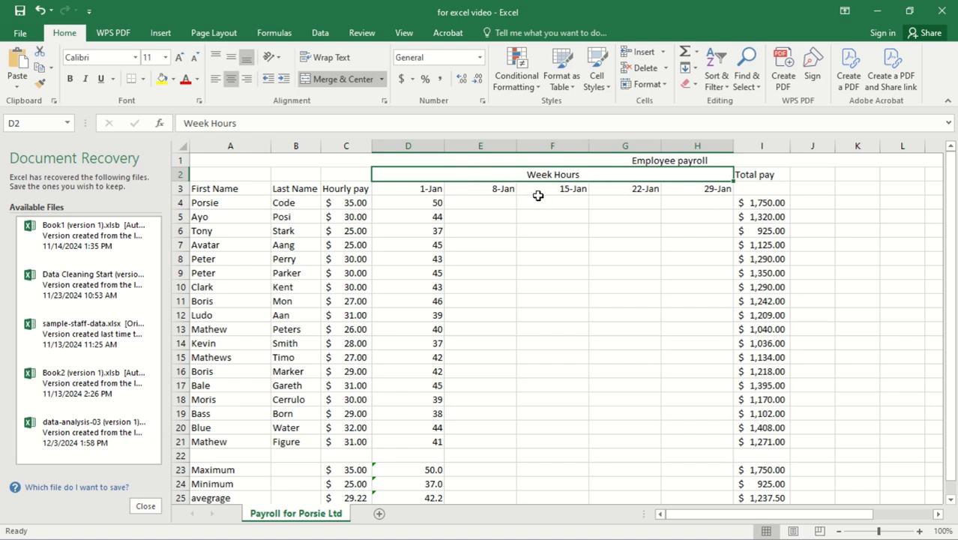
Enter the formula =RANDBETWEEN(35,50) in E4 as Porsie's hours for the 8-Jan week
{"action": "left_click", "coordinate": [469, 202]}
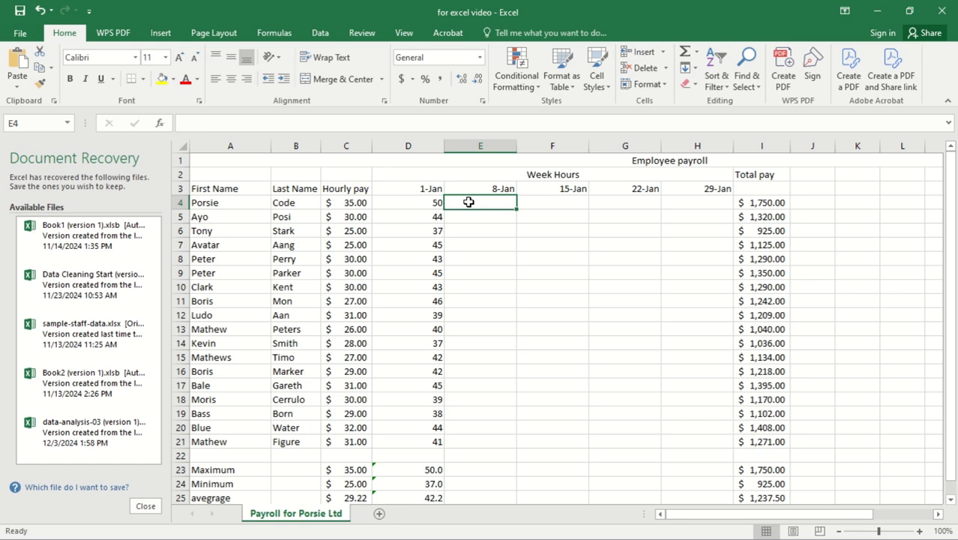
{"action": "double_click", "coordinate": [468, 202]}
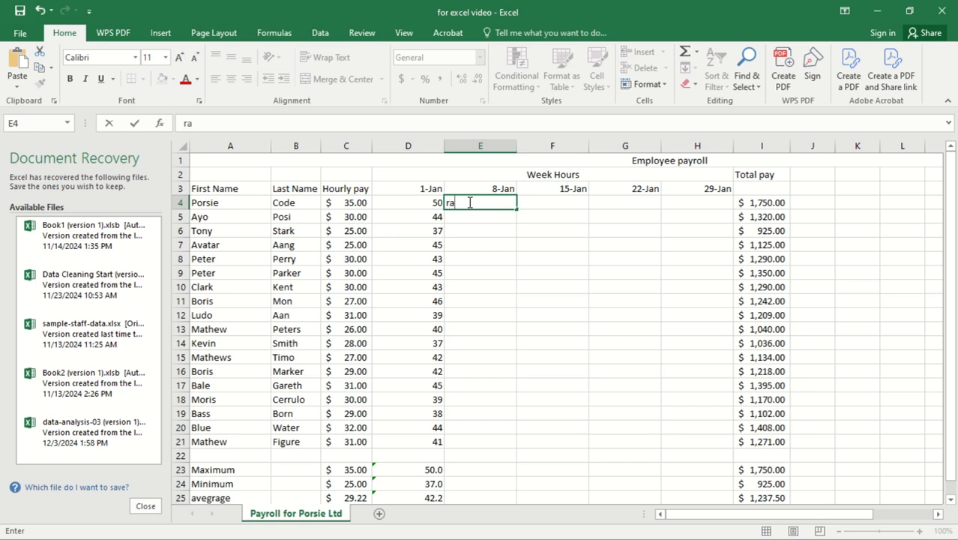
{"action": "type", "text": "=rand"}
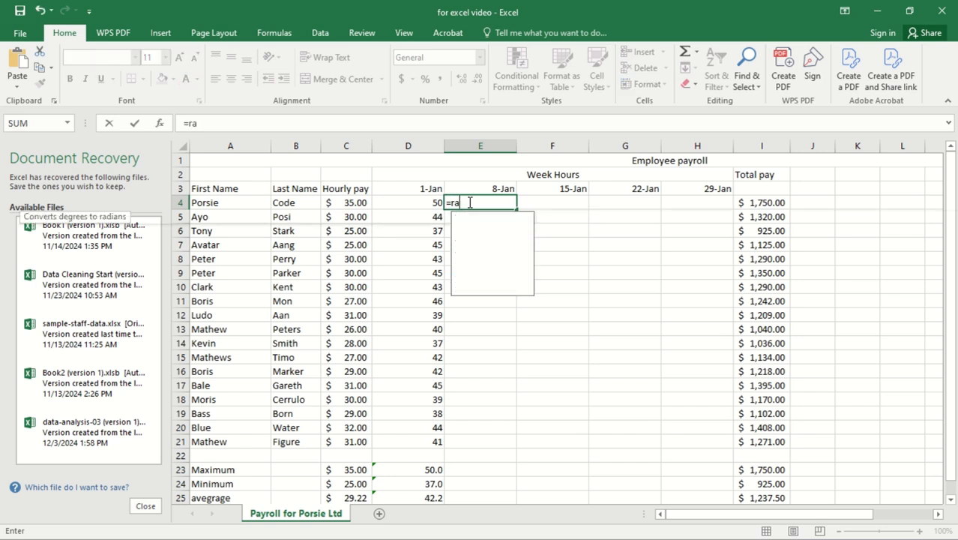
{"action": "key", "text": "Return"}
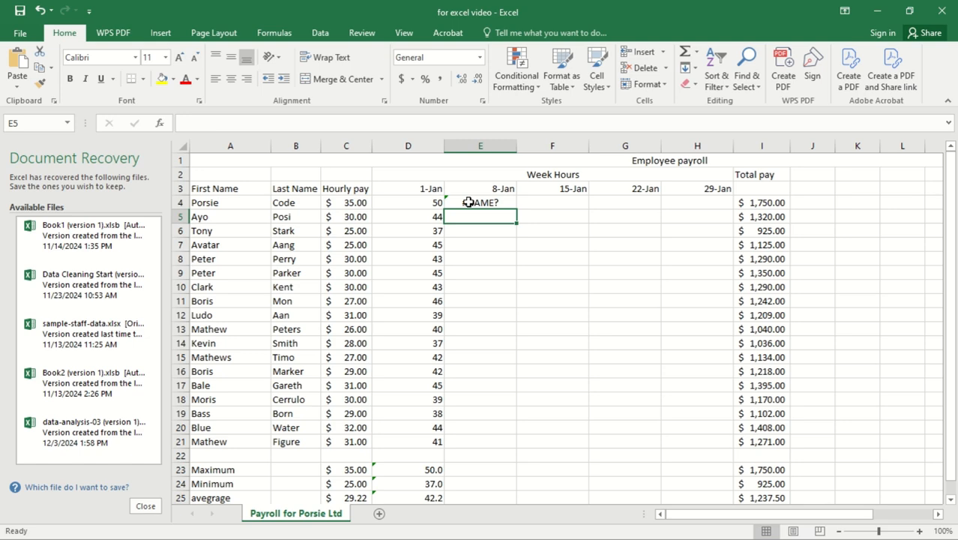
{"action": "double_click", "coordinate": [479, 202]}
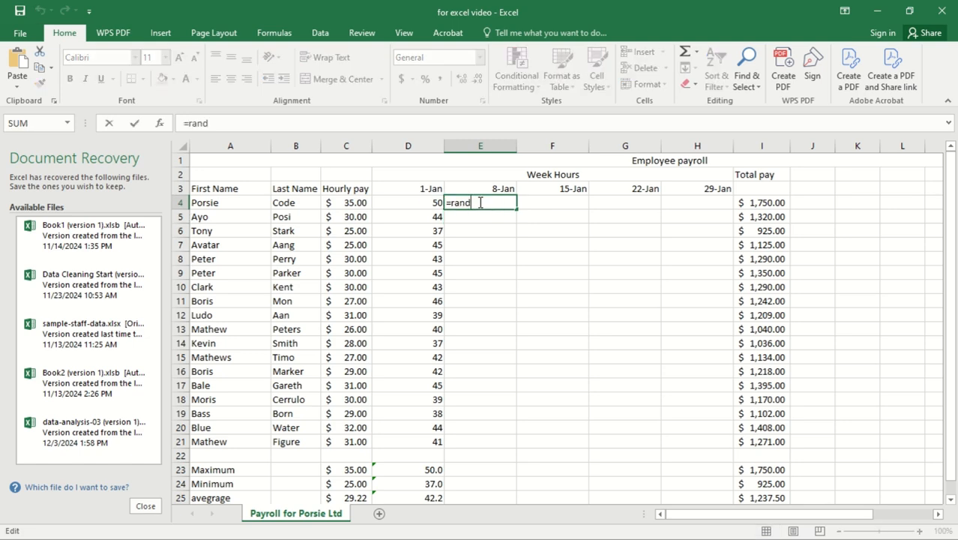
{"action": "type", "text": "b"}
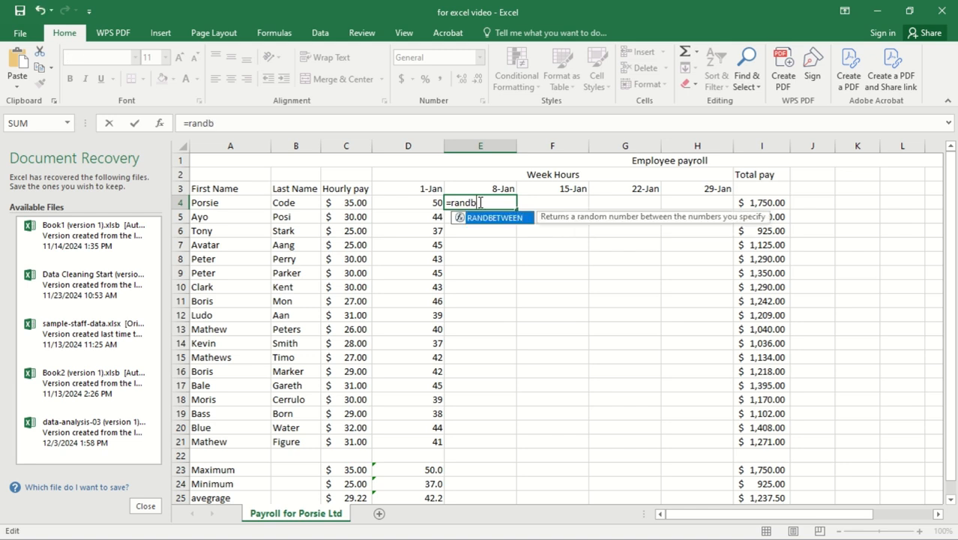
{"action": "double_click", "coordinate": [484, 218]}
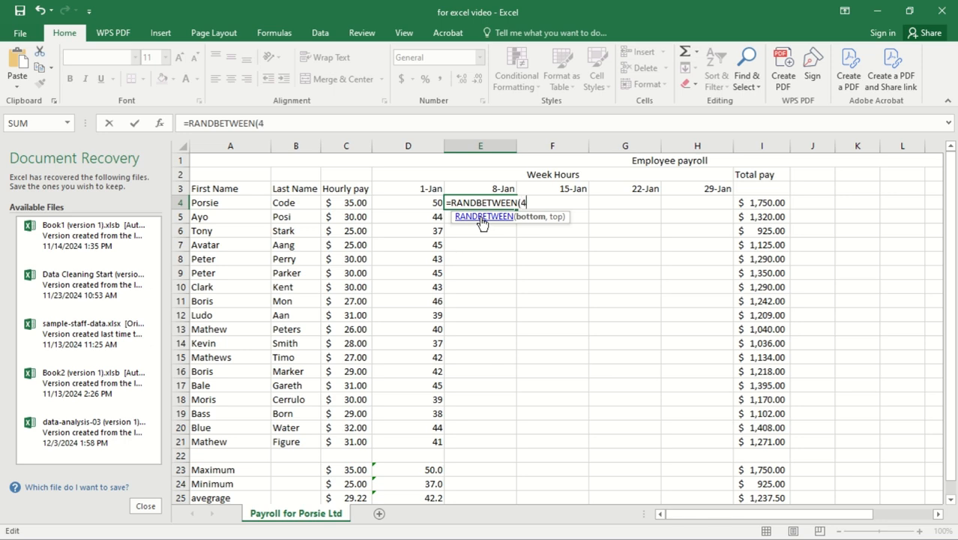
{"action": "type", "text": "48,"}
{"action": "key", "text": "BackSpace"}
{"action": "key", "text": "BackSpace"}
{"action": "type", "text": "35,50"}
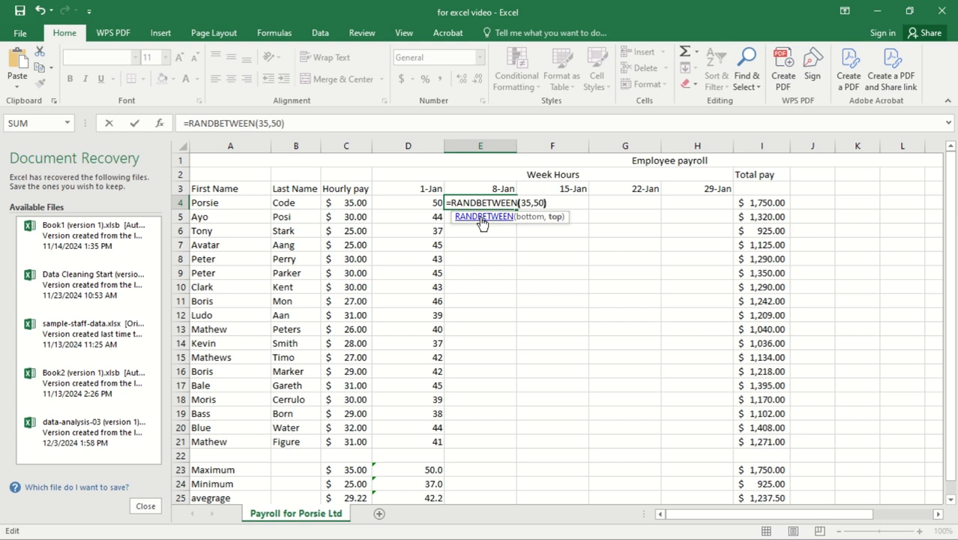
{"action": "key", "text": "Return"}
Reopen and leave the random formula in E4 to check how its number recalculates
{"action": "double_click", "coordinate": [506, 201]}
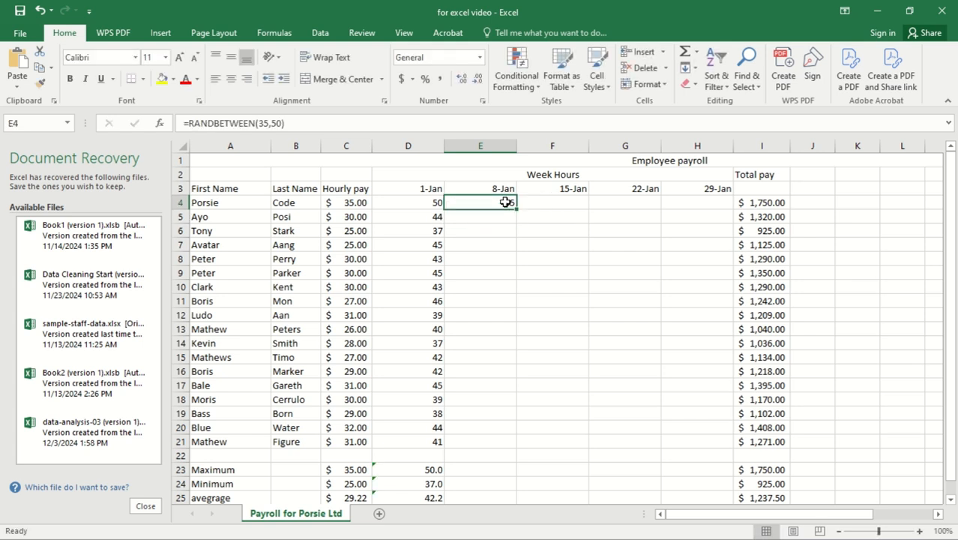
{"action": "left_click", "coordinate": [592, 202]}
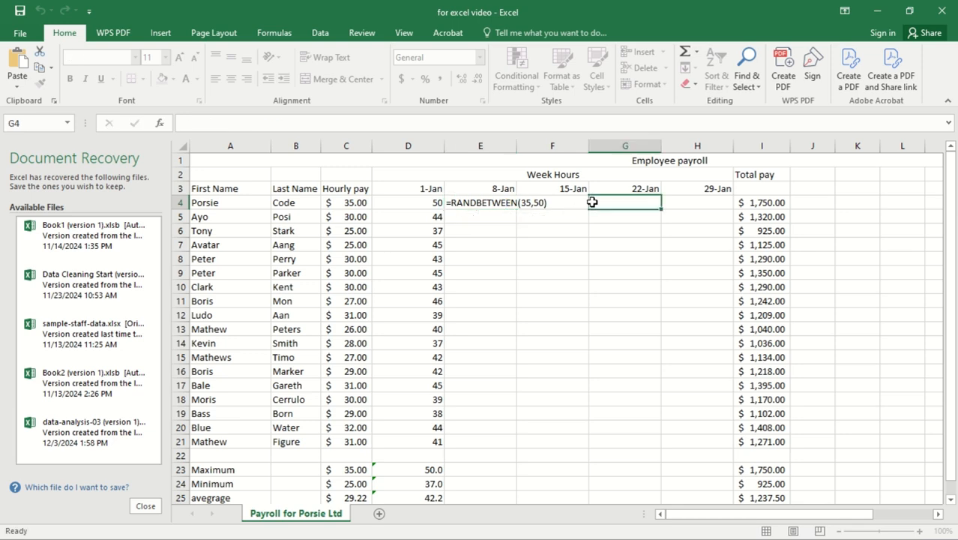
{"action": "double_click", "coordinate": [495, 197]}
{"action": "left_click", "coordinate": [640, 236]}
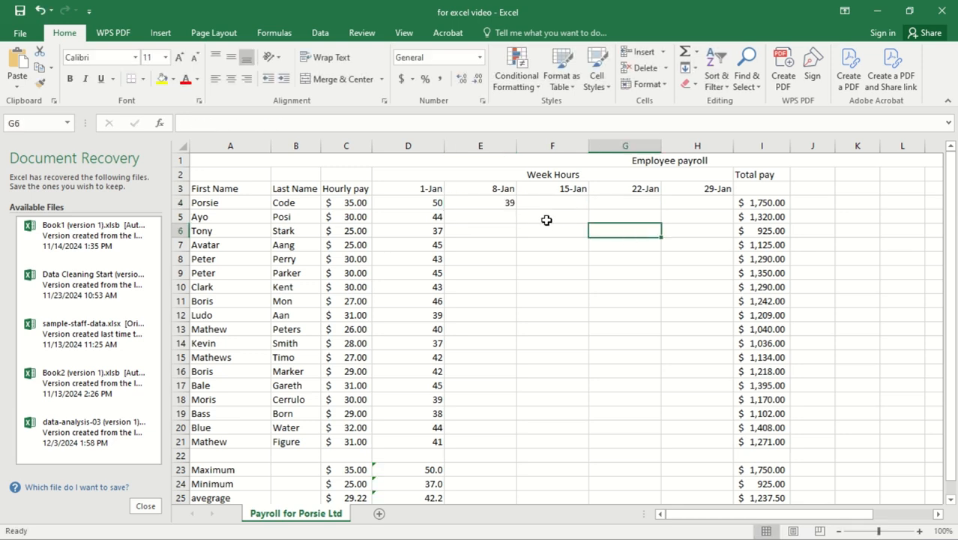
Fill the random hours formula from E4 down and across through H26
{"action": "left_click", "coordinate": [492, 205]}
{"action": "left_click_drag", "start_coordinate": [517, 210], "coordinate": [705, 460]}
{"action": "left_click_drag", "start_coordinate": [518, 463], "coordinate": [728, 471]}
{"action": "left_click_drag", "start_coordinate": [951, 387], "coordinate": [942, 317]}
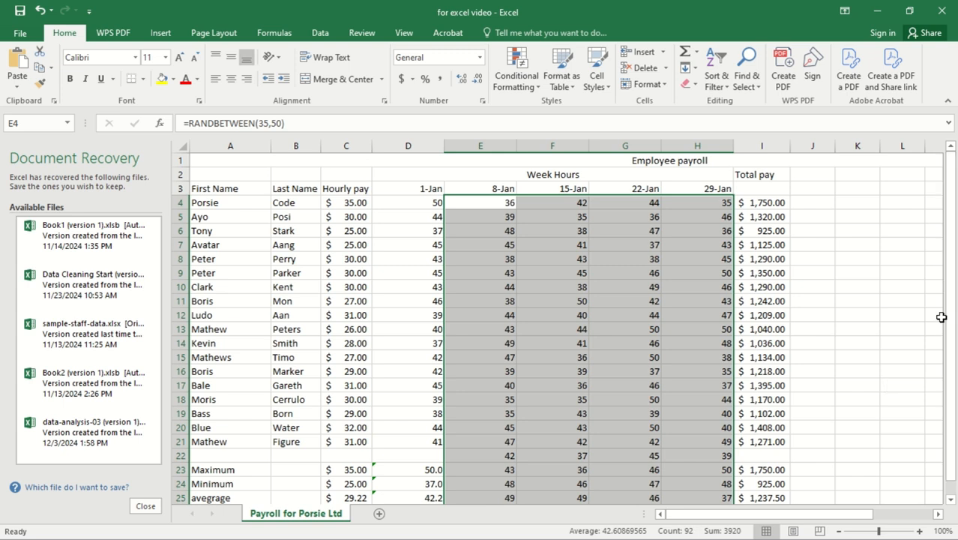
Replace the random formulas in E4:H26 with fixed values by copying the range and pasting it back as values
{"action": "key", "text": "ctrl+c"}
{"action": "right_click", "coordinate": [537, 298]}
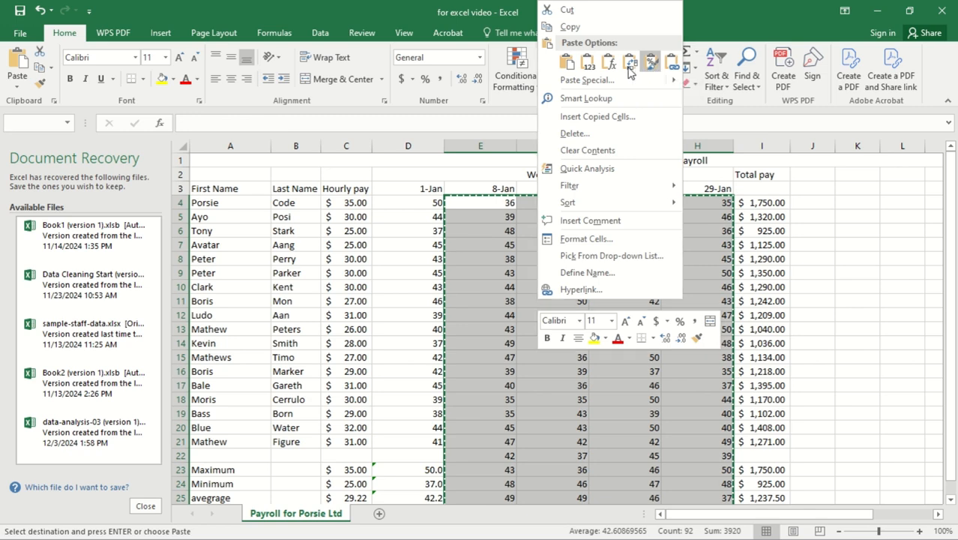
{"action": "left_click", "coordinate": [590, 67]}
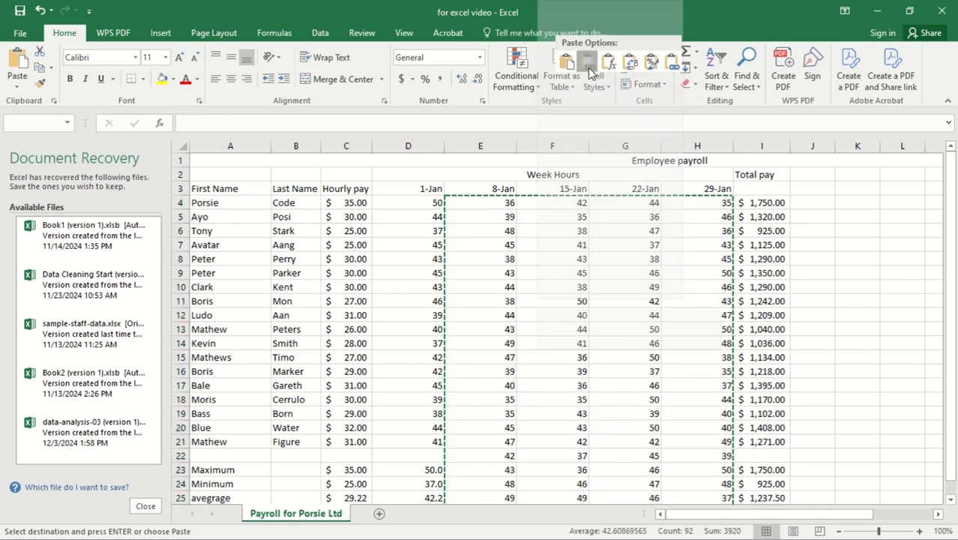
{"action": "left_click", "coordinate": [525, 219]}
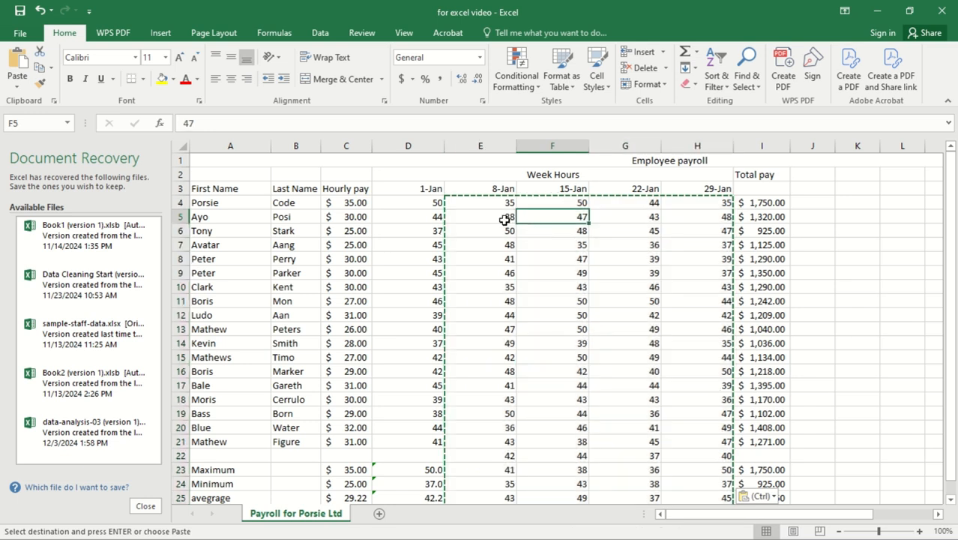
{"action": "left_click", "coordinate": [496, 203]}
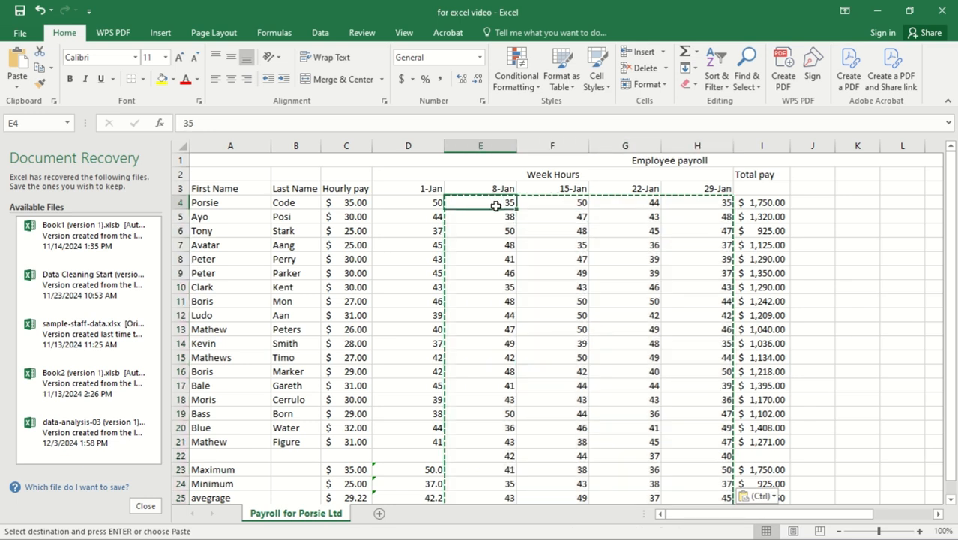
{"action": "key", "text": "Escape"}
Set the 8-Jan hours in E4 to 48
{"action": "double_click", "coordinate": [497, 206]}
{"action": "key", "text": "Delete"}
{"action": "key", "text": "Delete"}
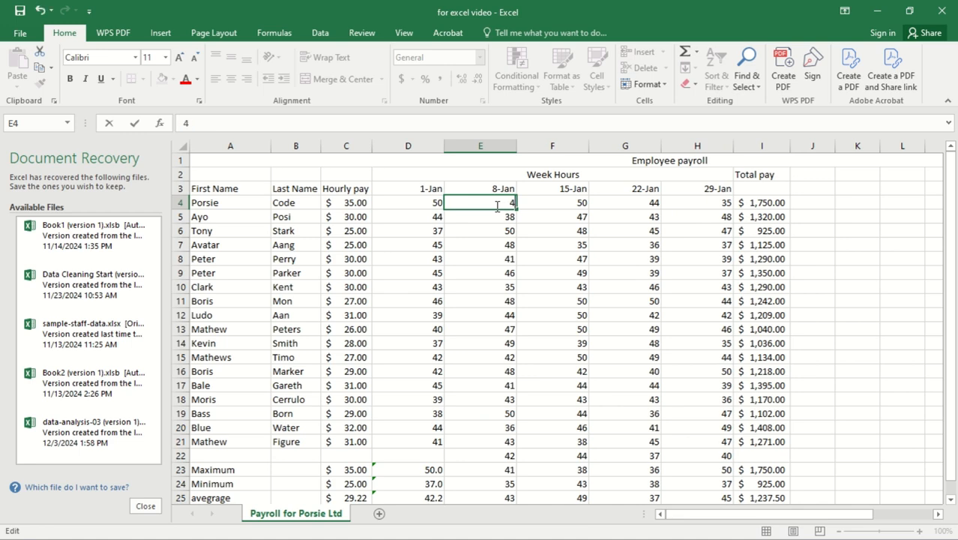
{"action": "key", "text": "Tab"}
Examine the pasted weekly hours in row 4 and at the end of the 15-Jan and 22-Jan columns
{"action": "key", "text": "ctrl+Down"}
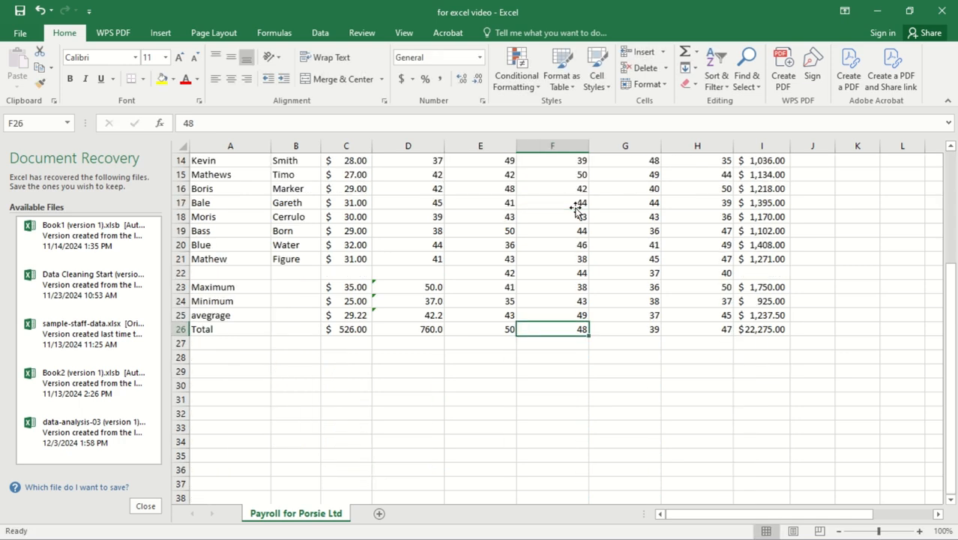
{"action": "left_click_drag", "start_coordinate": [956, 389], "coordinate": [951, 202]}
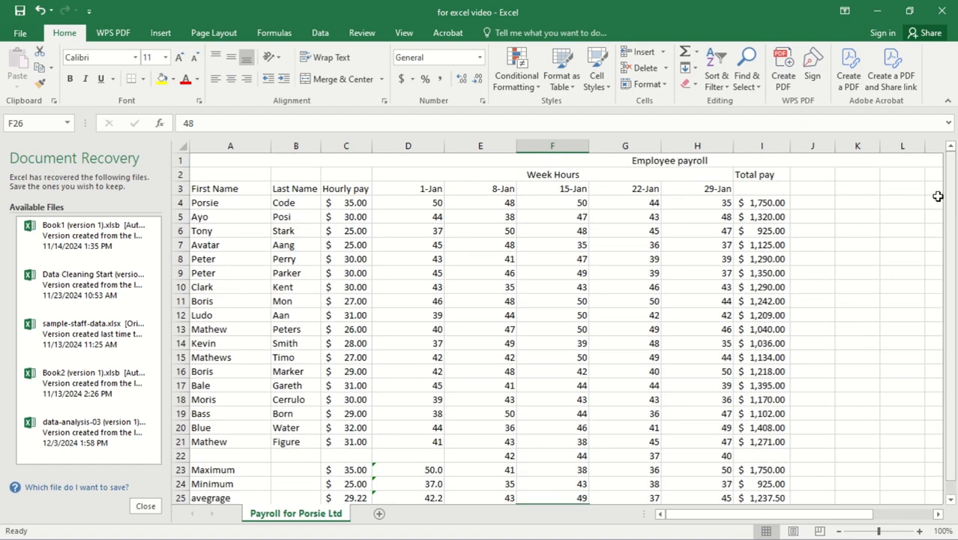
{"action": "left_click", "coordinate": [489, 188]}
{"action": "left_click", "coordinate": [499, 204]}
{"action": "double_click", "coordinate": [499, 203]}
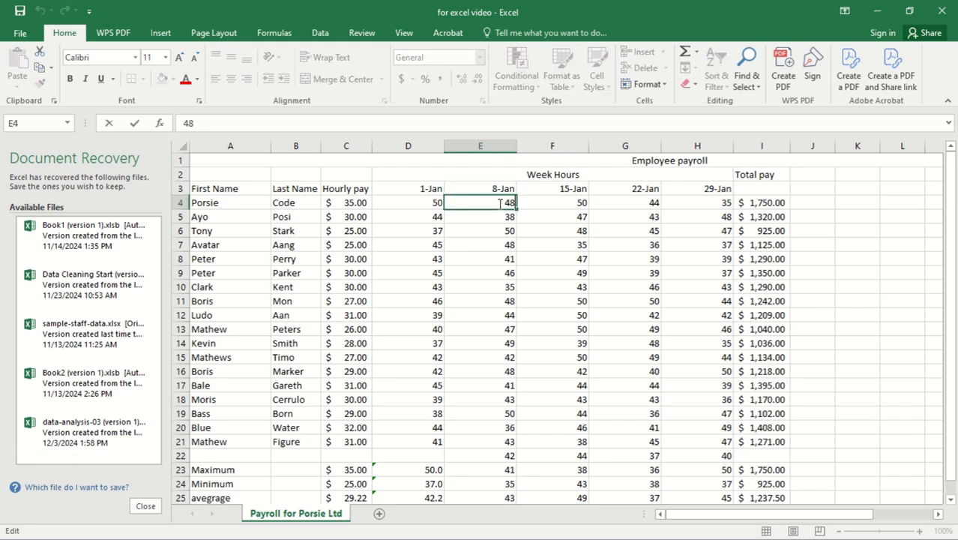
{"action": "left_click", "coordinate": [564, 203]}
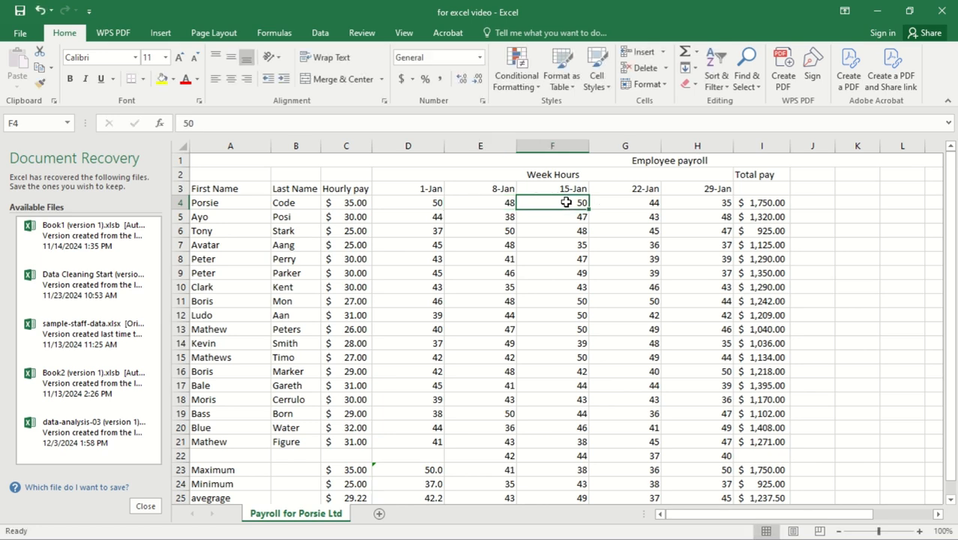
{"action": "left_click", "coordinate": [636, 207]}
{"action": "key", "text": "ctrl+Down"}
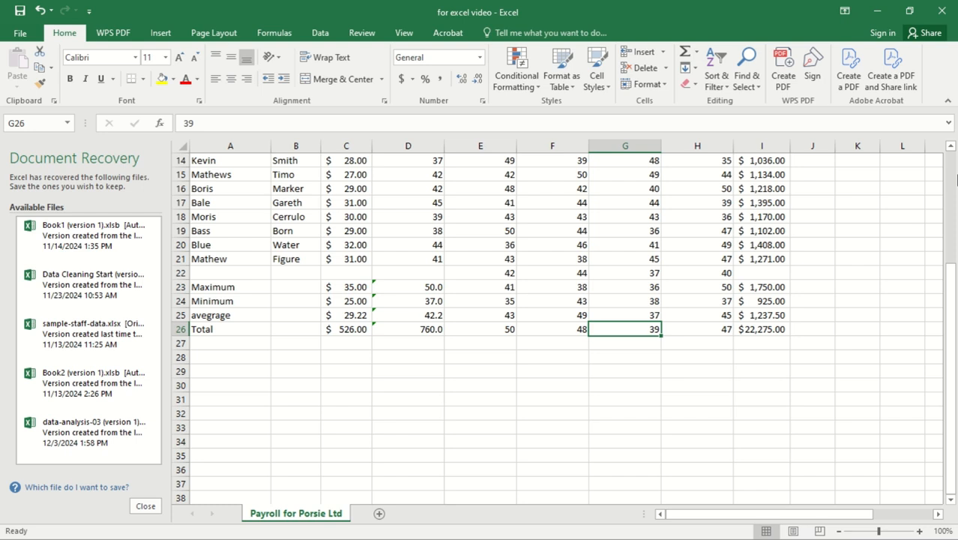
{"action": "left_click", "coordinate": [950, 185]}
{"action": "double_click", "coordinate": [642, 201]}
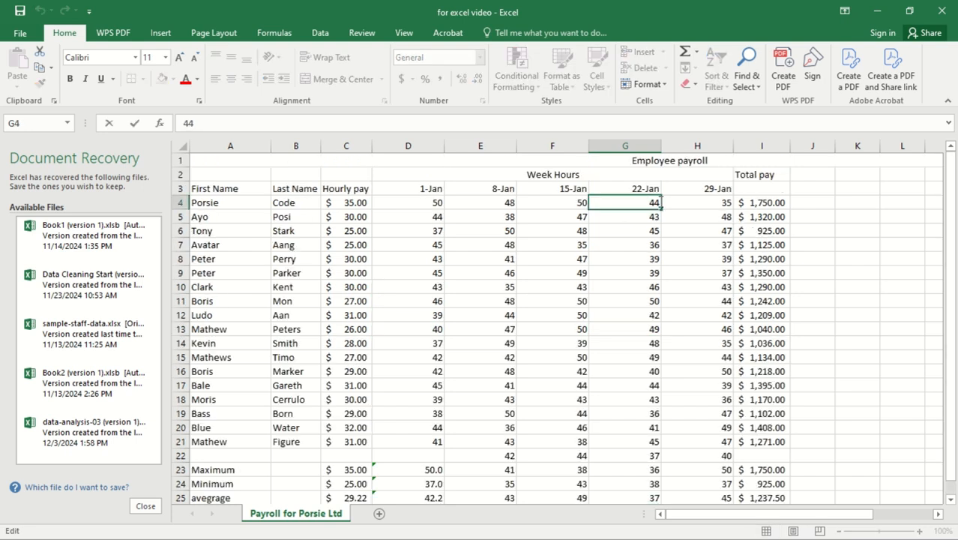
Set the 29-Jan hours in H4 to 50
{"action": "double_click", "coordinate": [725, 202]}
{"action": "key", "text": "BackSpace"}
{"action": "key", "text": "BackSpace"}
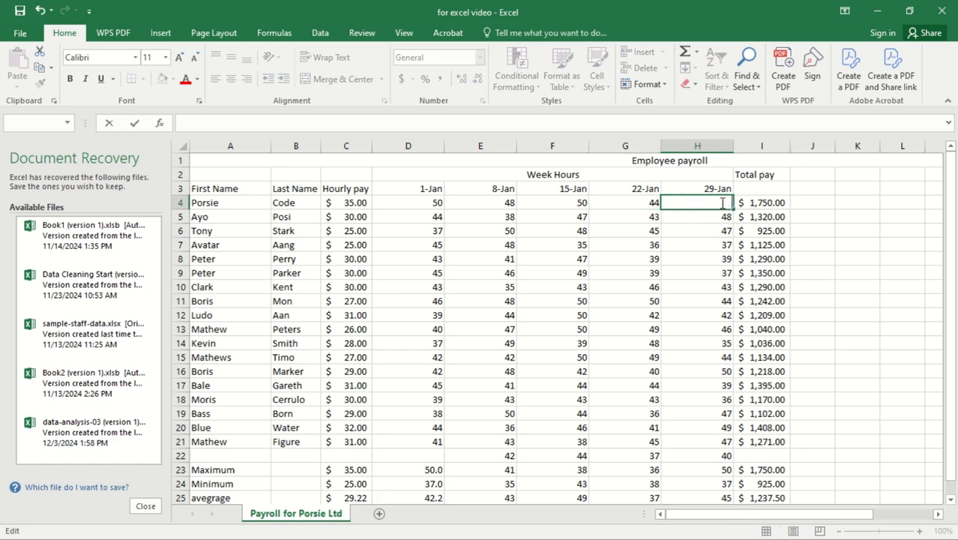
{"action": "type", "text": "50"}
{"action": "key", "text": "Return"}
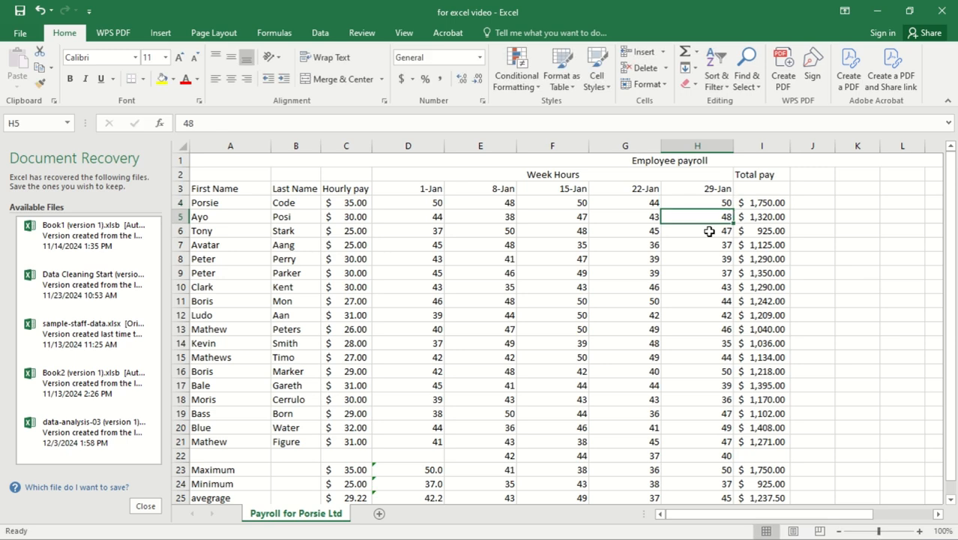
Fill the Total formula from C26 across to G26
{"action": "scroll", "coordinate": [954, 273], "scroll_direction": "down", "scroll_amount": 1}
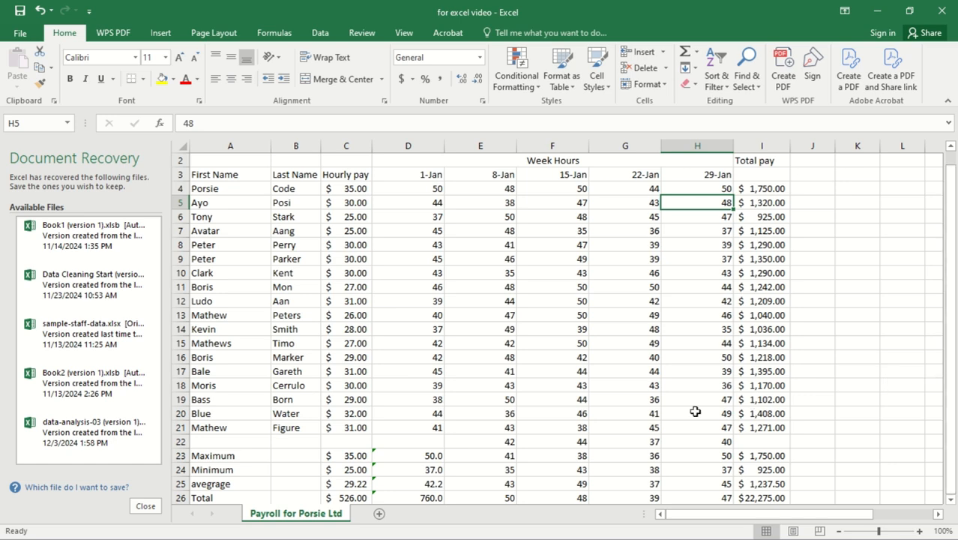
{"action": "left_click_drag", "start_coordinate": [879, 531], "coordinate": [874, 532]}
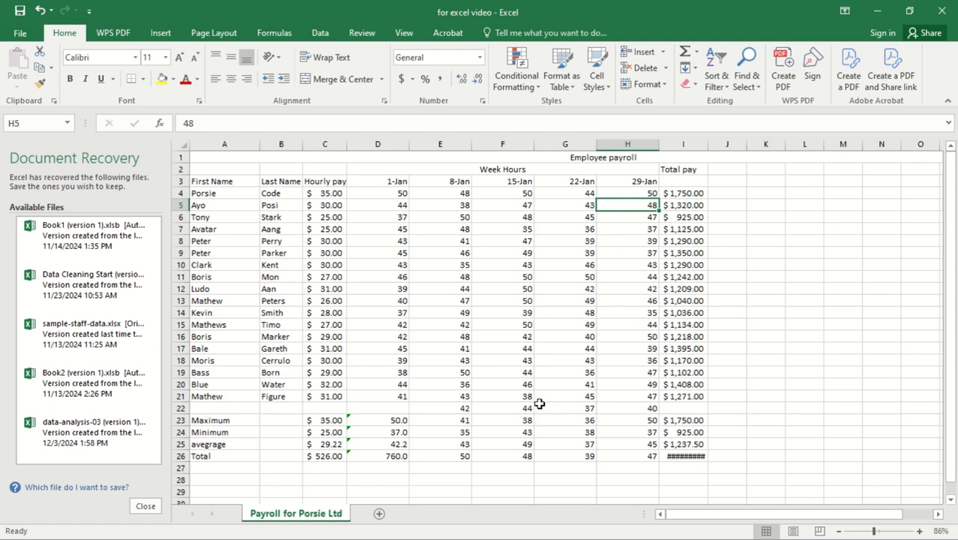
{"action": "left_click", "coordinate": [329, 422]}
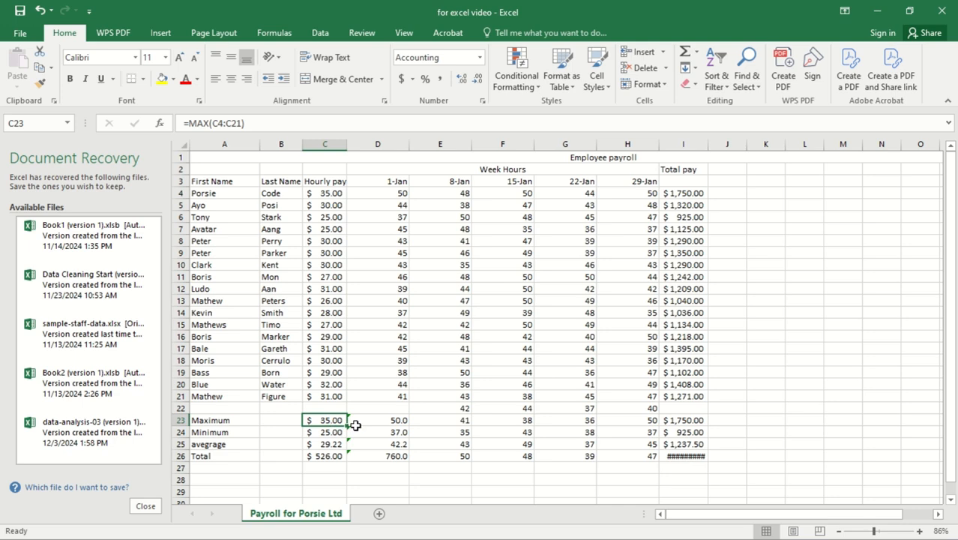
{"action": "left_click", "coordinate": [341, 457]}
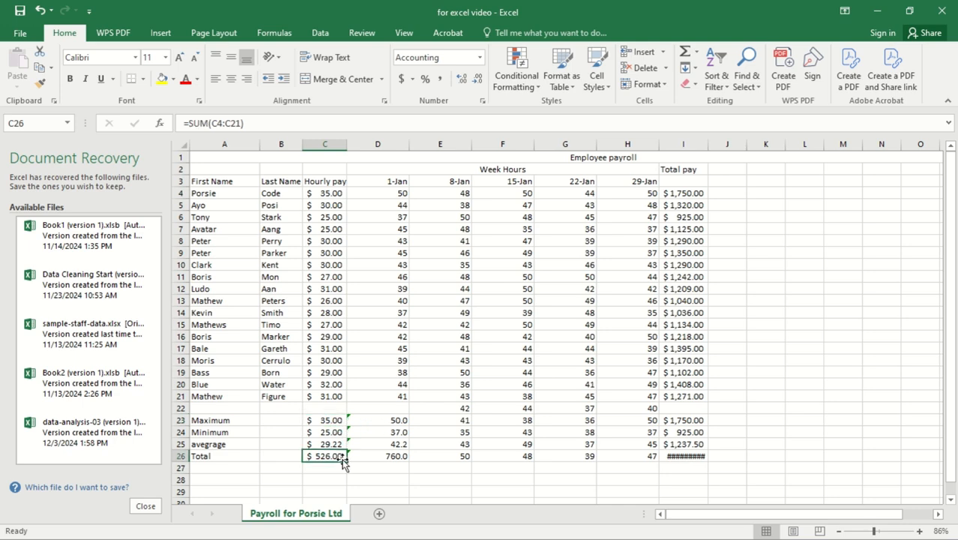
{"action": "left_click", "coordinate": [342, 422]}
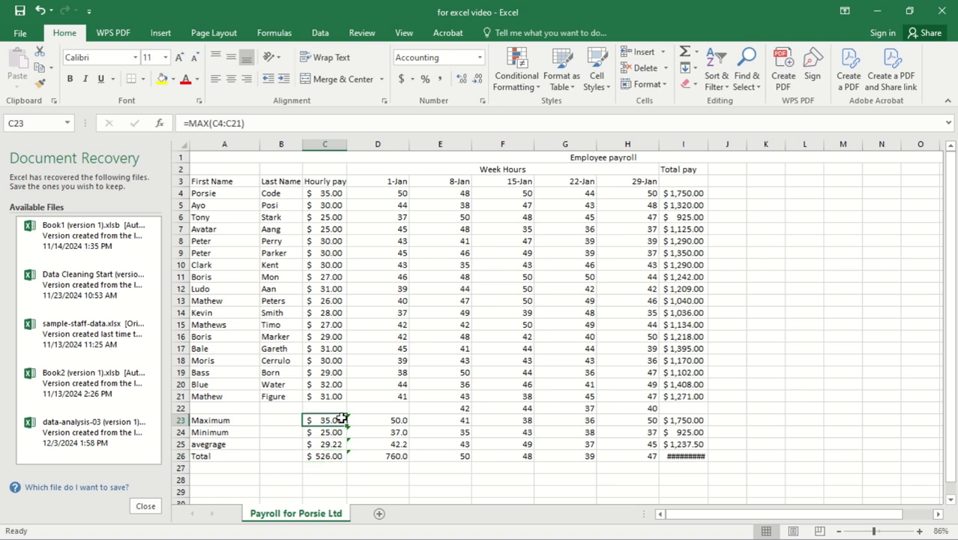
{"action": "mouse_move", "coordinate": [346, 426]}
{"action": "left_mouse_down"}
{"action": "mouse_move", "coordinate": [476, 486]}
{"action": "mouse_move", "coordinate": [582, 494]}
{"action": "mouse_move", "coordinate": [634, 468]}
{"action": "mouse_move", "coordinate": [446, 460]}
{"action": "mouse_move", "coordinate": [347, 426]}
{"action": "left_mouse_up"}
{"action": "left_click", "coordinate": [344, 459]}
{"action": "left_click_drag", "start_coordinate": [347, 463], "coordinate": [574, 475]}
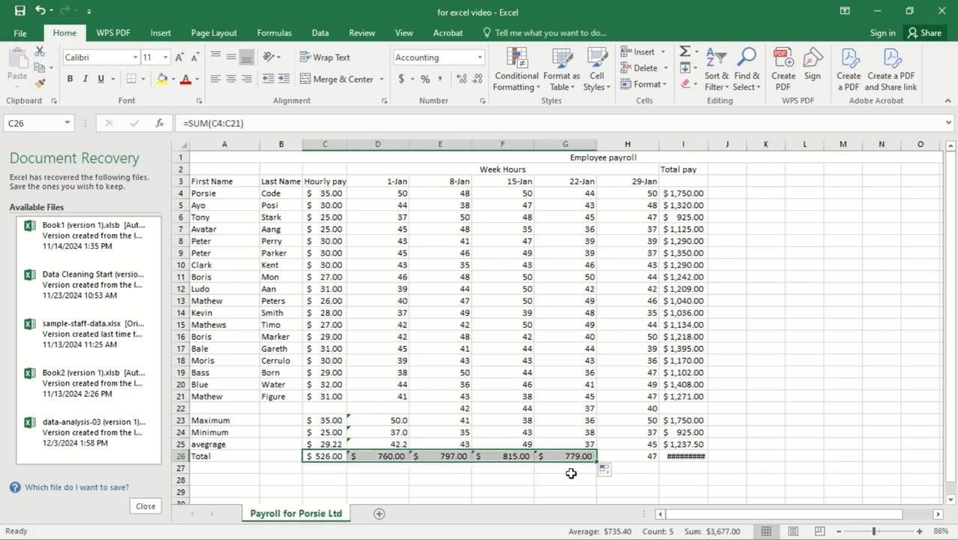
Fill the average formula from C25 across to G25
{"action": "left_click", "coordinate": [323, 452]}
{"action": "left_click", "coordinate": [337, 444]}
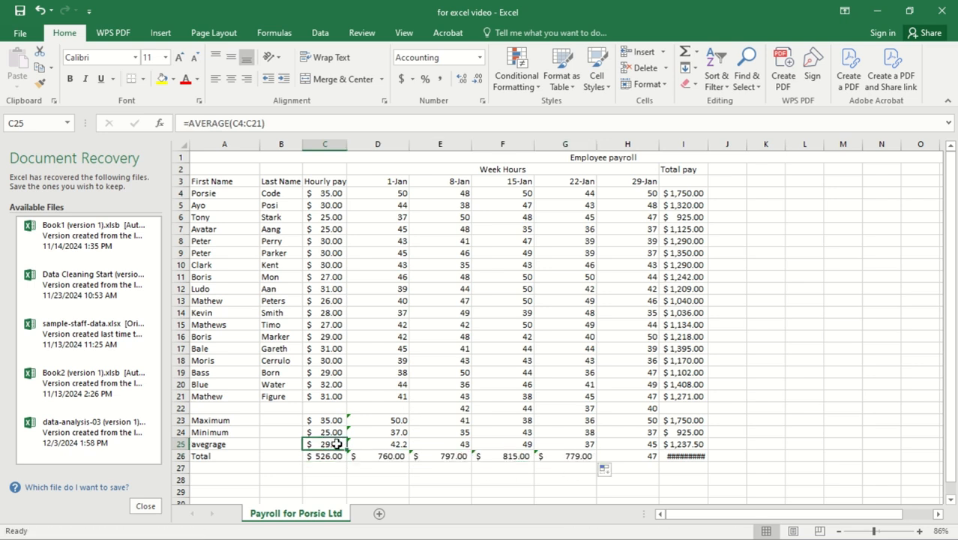
{"action": "left_click_drag", "start_coordinate": [348, 446], "coordinate": [580, 450]}
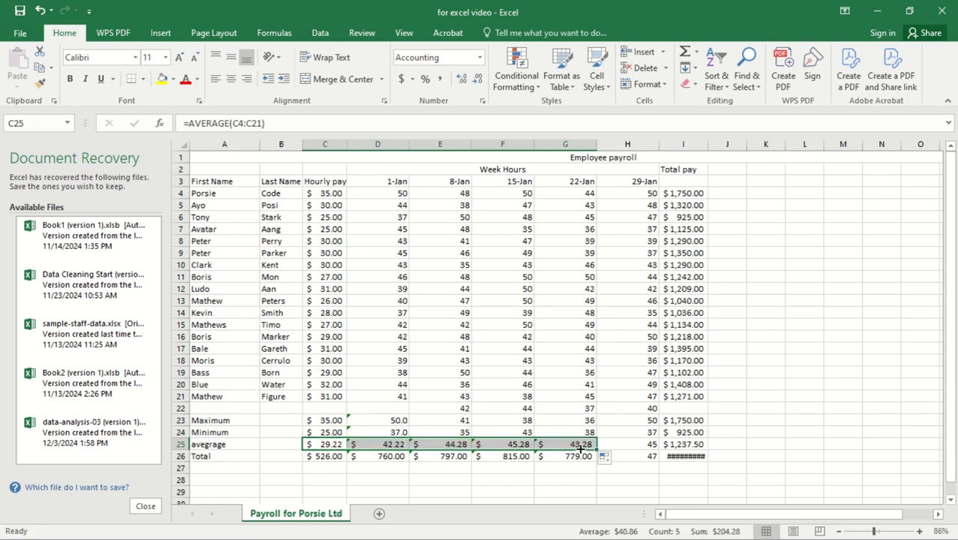
Fill the Minimum formula from C24 and the Maximum formula from C23 across to column G
{"action": "left_click", "coordinate": [323, 433]}
{"action": "left_click_drag", "start_coordinate": [347, 438], "coordinate": [569, 444]}
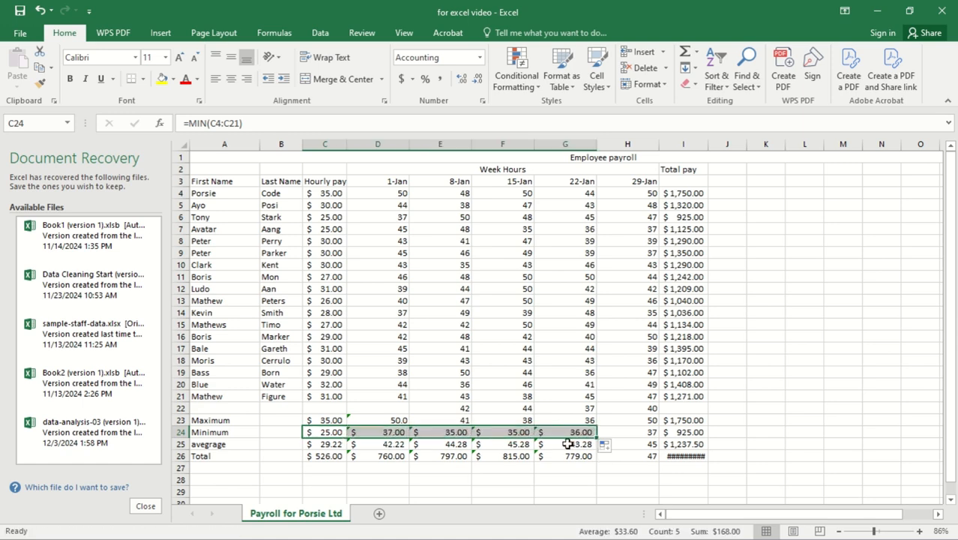
{"action": "left_click", "coordinate": [331, 422]}
{"action": "left_click_drag", "start_coordinate": [347, 426], "coordinate": [573, 420]}
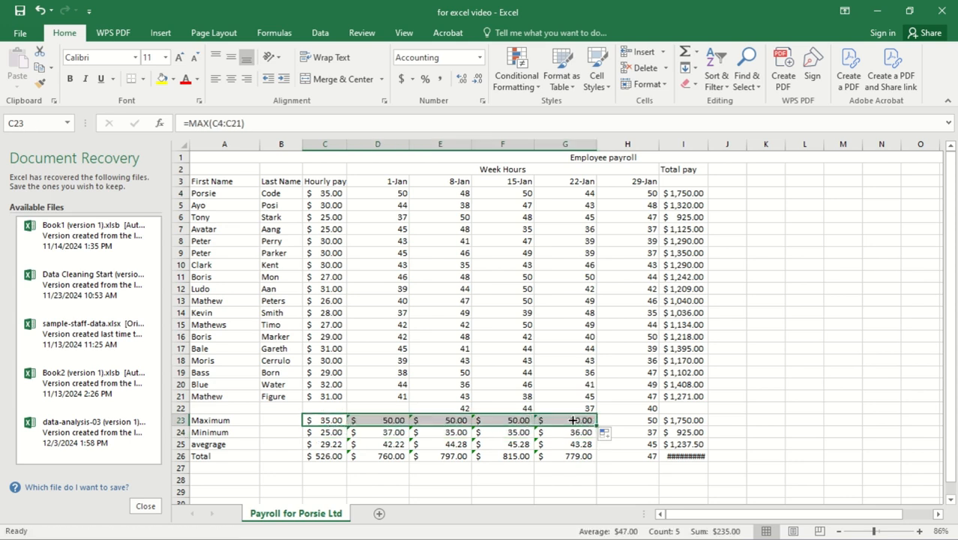
Clear the leftover hours from E22 through H22 in the row above the Maximum row
{"action": "left_click", "coordinate": [608, 445]}
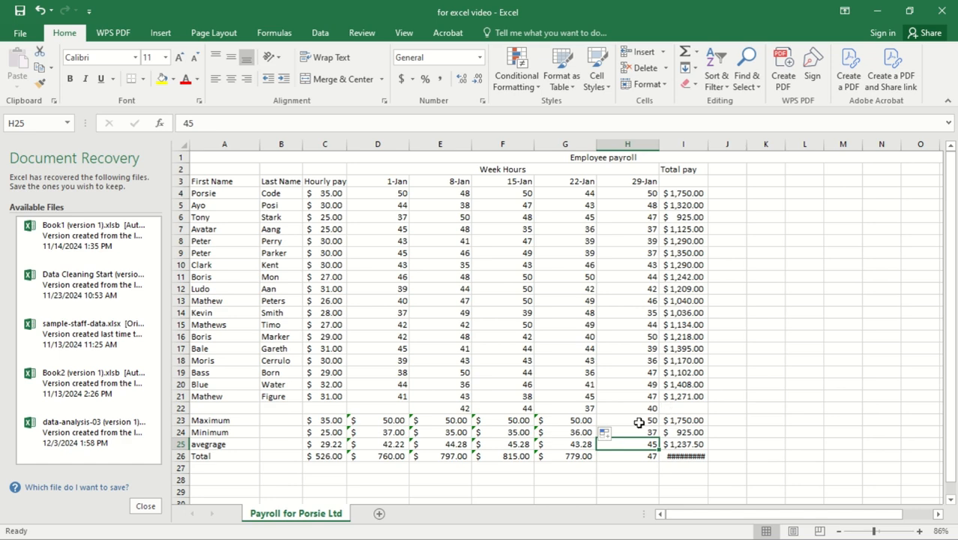
{"action": "left_click", "coordinate": [466, 408]}
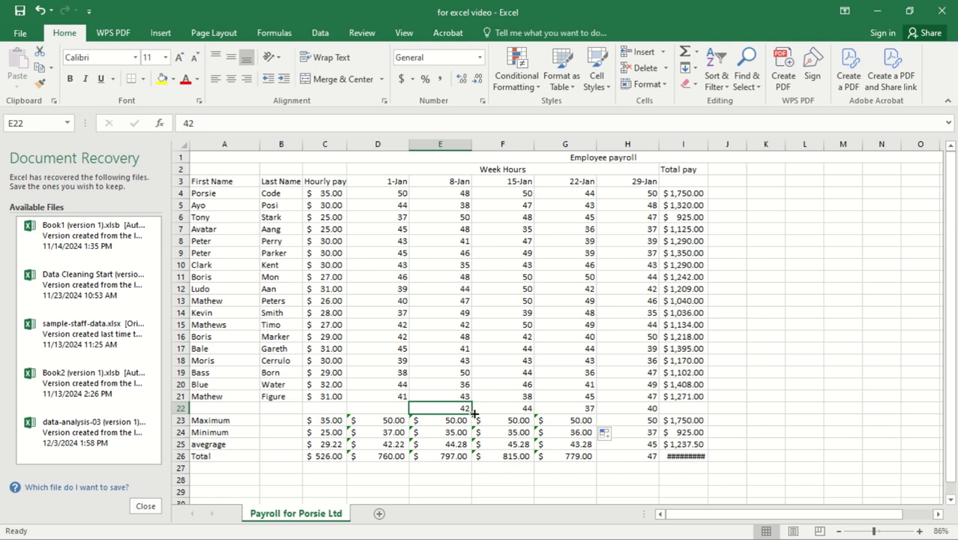
{"action": "left_click_drag", "start_coordinate": [474, 413], "coordinate": [576, 412]}
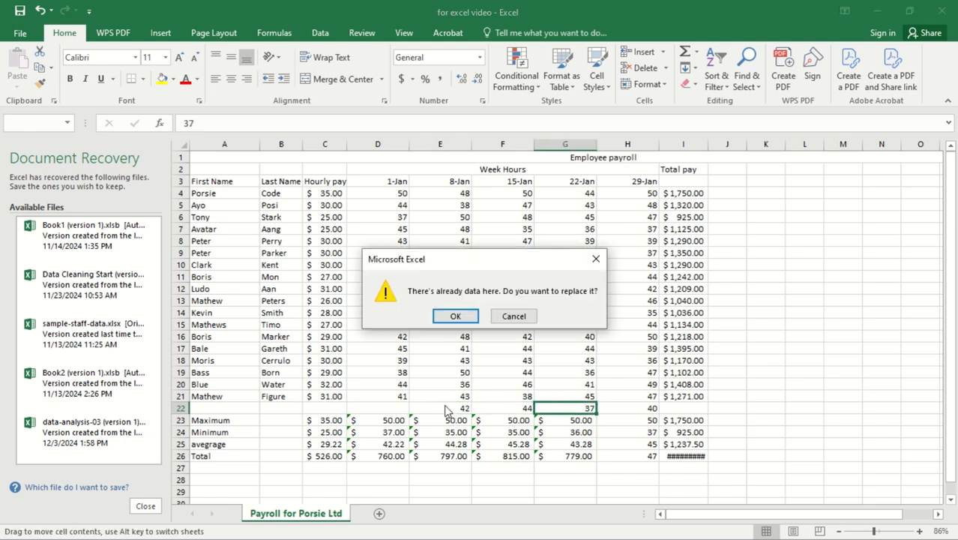
{"action": "left_click", "coordinate": [514, 315]}
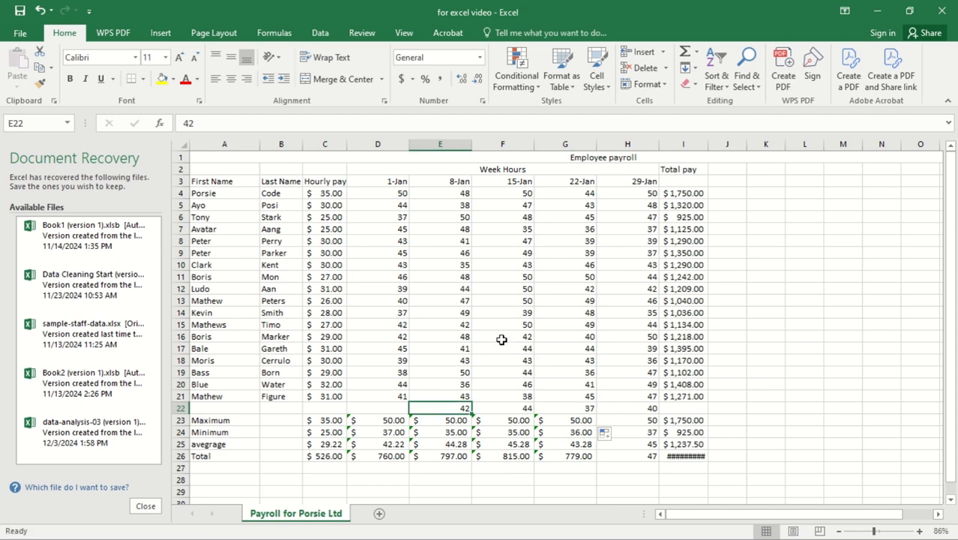
{"action": "key", "text": "BackSpace"}
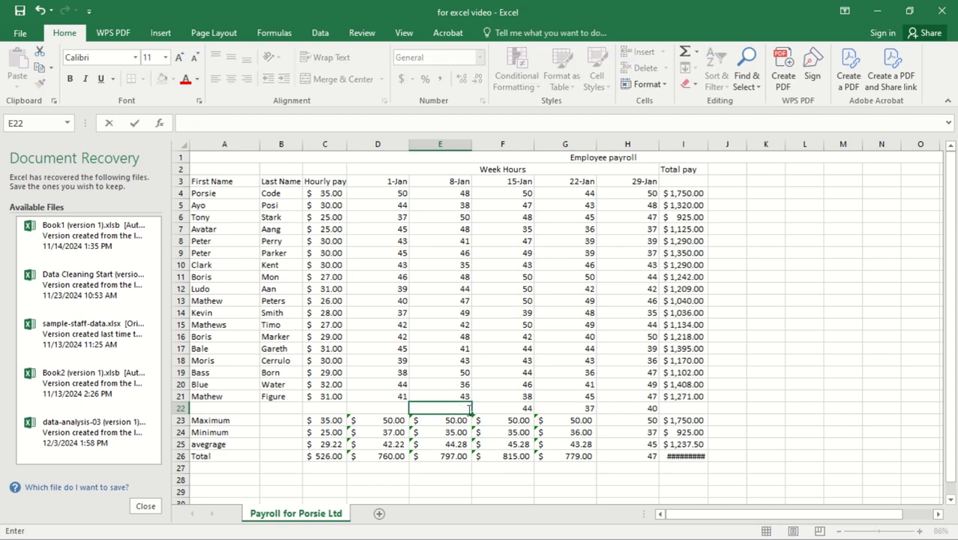
{"action": "left_click", "coordinate": [518, 405]}
{"action": "key", "text": "BackSpace"}
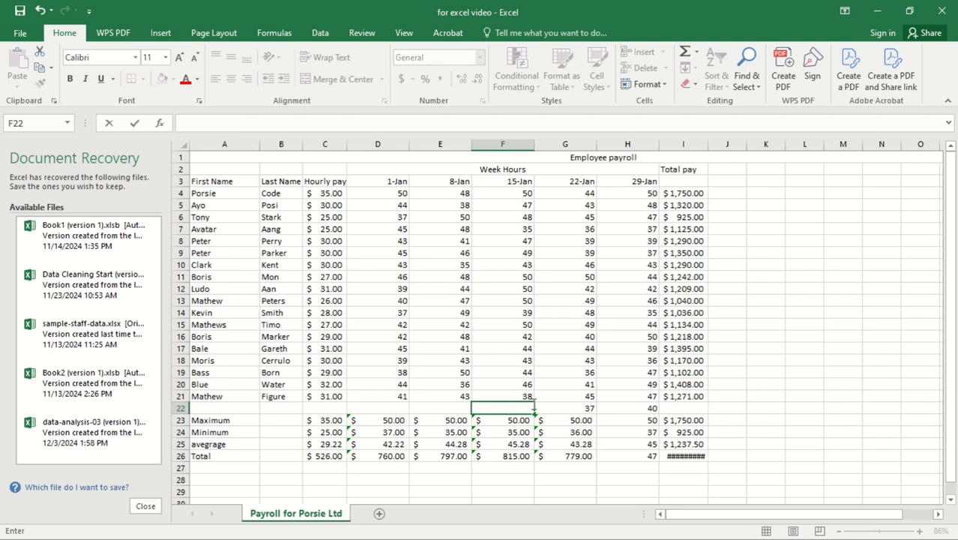
{"action": "left_click", "coordinate": [569, 405]}
{"action": "key", "text": "BackSpace"}
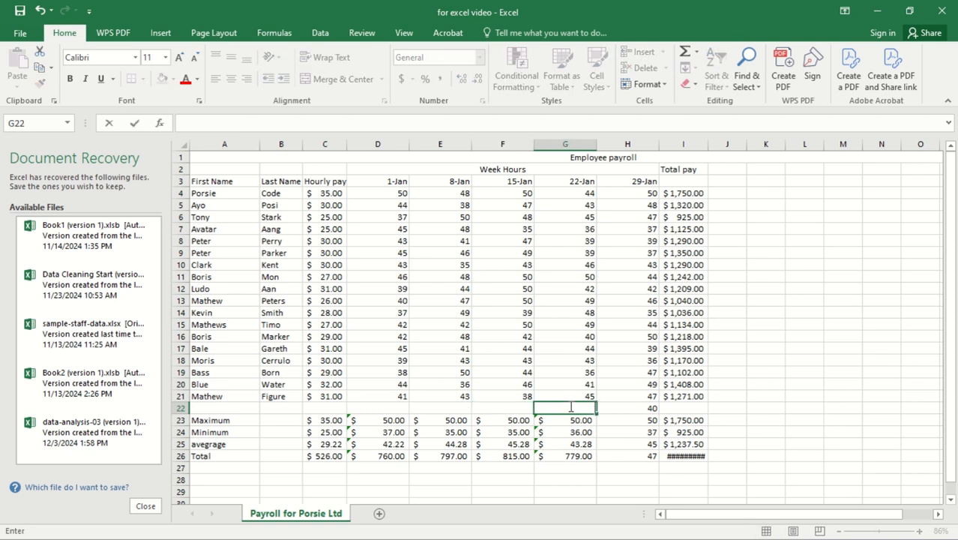
{"action": "left_click", "coordinate": [628, 411]}
{"action": "key", "text": "BackSpace"}
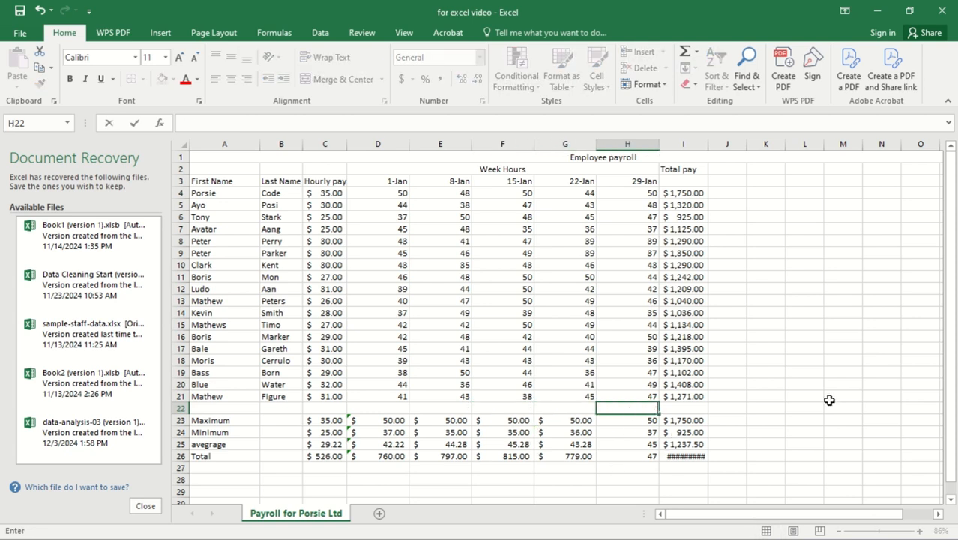
{"action": "left_click", "coordinate": [909, 381]}
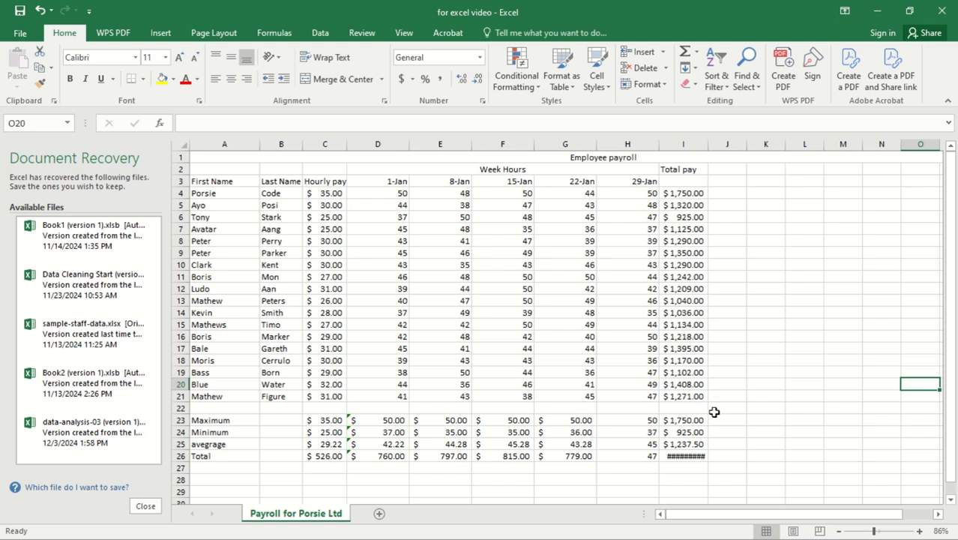
Insert a blank row at row 22 between the employee data and the summary rows
{"action": "left_click", "coordinate": [178, 408]}
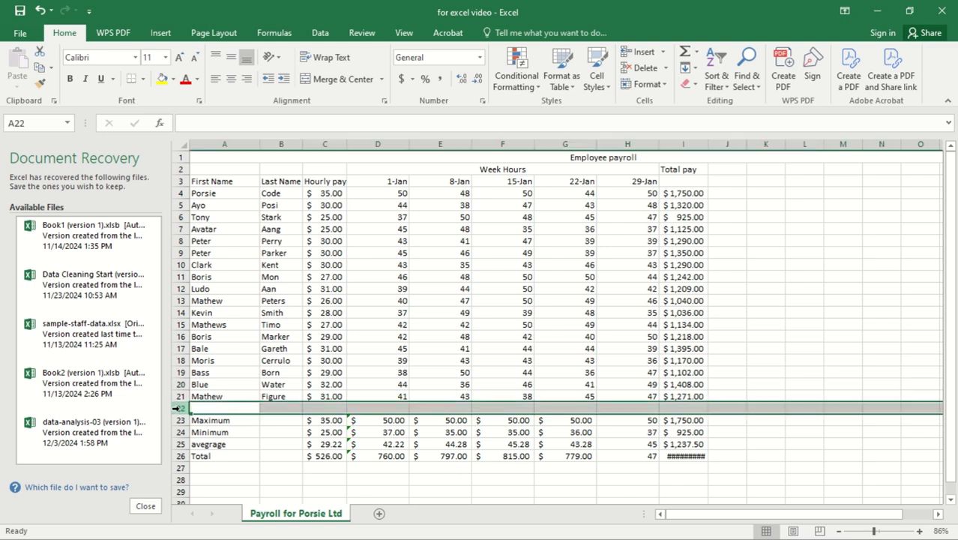
{"action": "right_click", "coordinate": [178, 408]}
{"action": "left_click", "coordinate": [224, 295]}
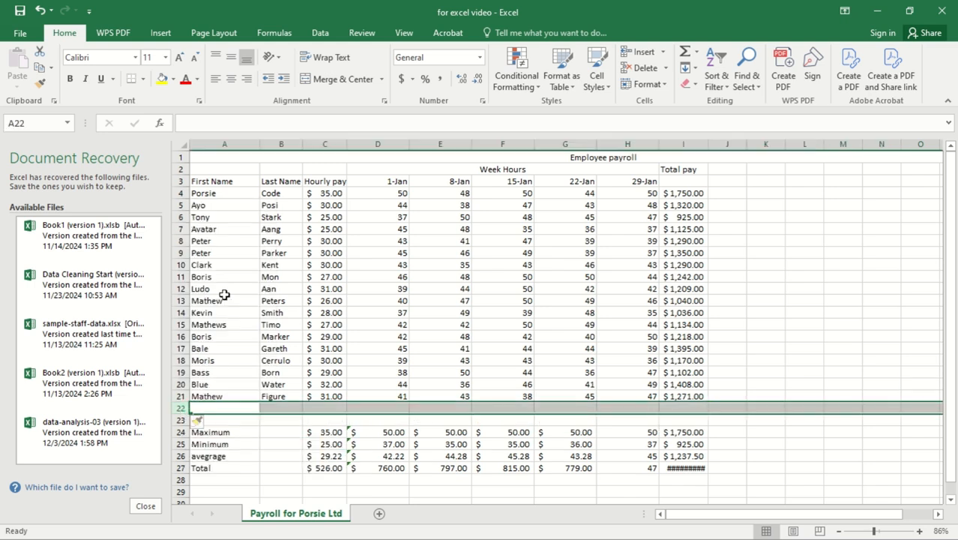
{"action": "left_click", "coordinate": [512, 410]}
{"action": "left_click", "coordinate": [516, 420]}
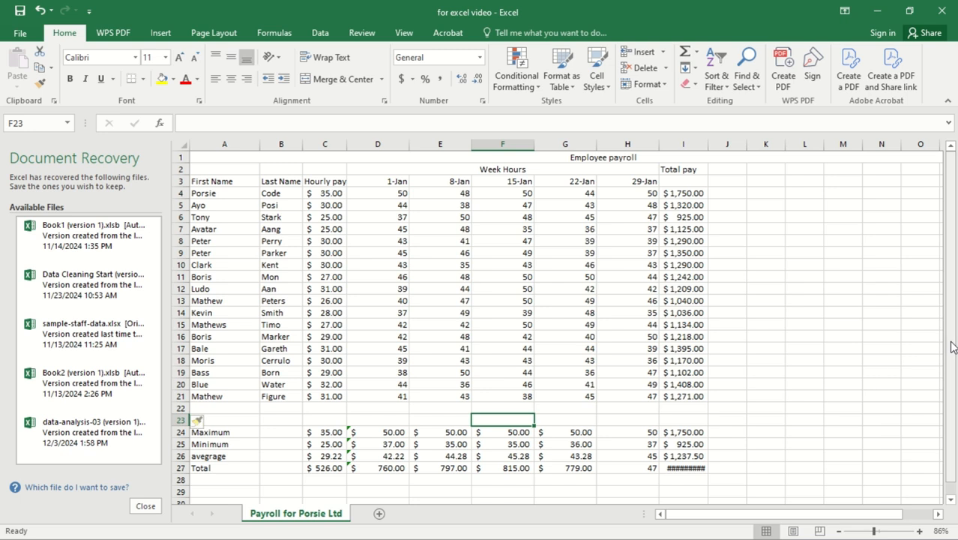
Widen the Total pay column slightly so that its grand total fits in the cell
{"action": "left_click", "coordinate": [679, 139]}
{"action": "left_click_drag", "start_coordinate": [709, 144], "coordinate": [713, 145]}
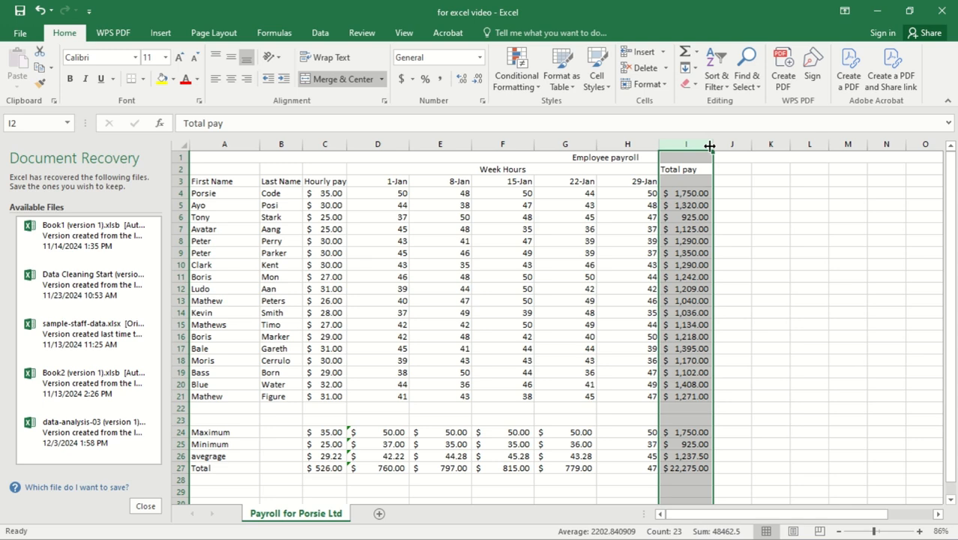
{"action": "left_click", "coordinate": [746, 418]}
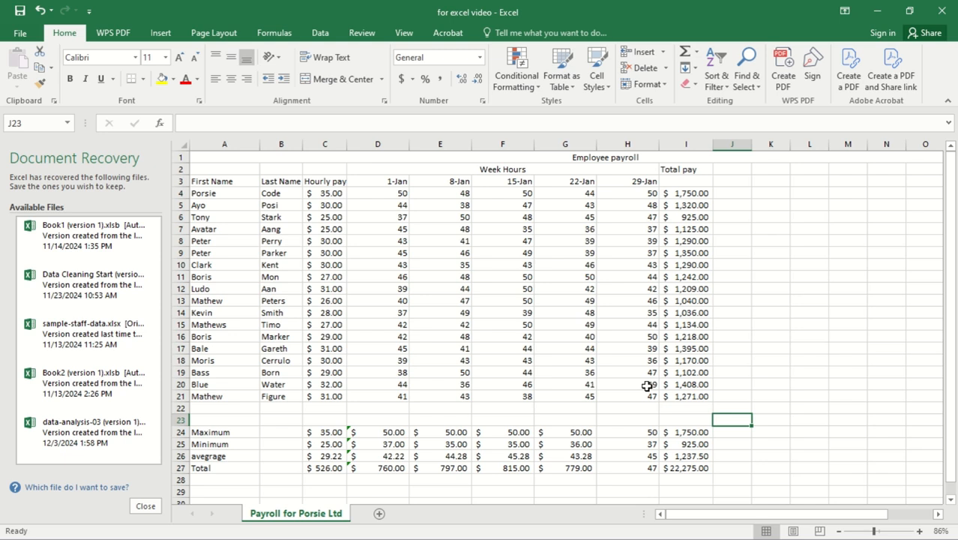
Insert five blank columns, I through M, before the Total pay column
{"action": "left_click", "coordinate": [679, 144]}
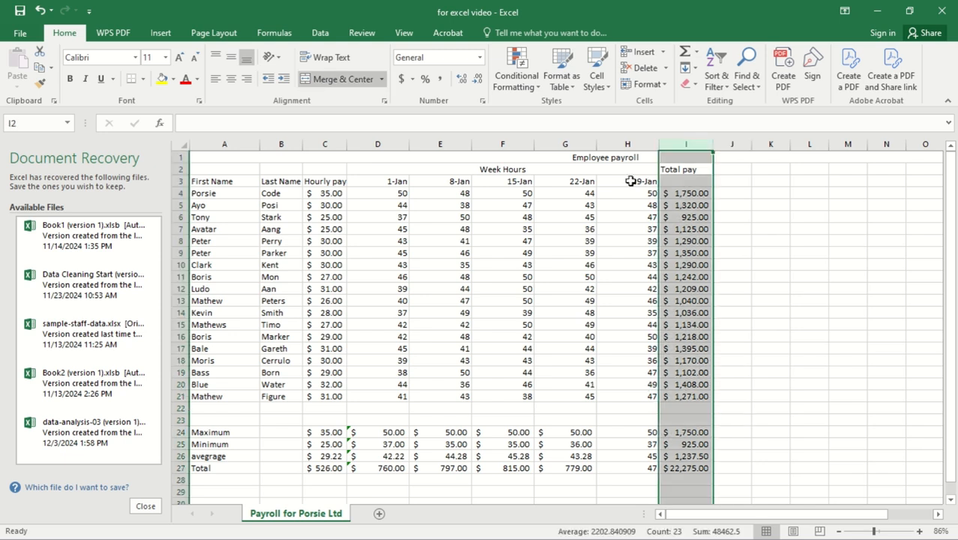
{"action": "left_click", "coordinate": [741, 227]}
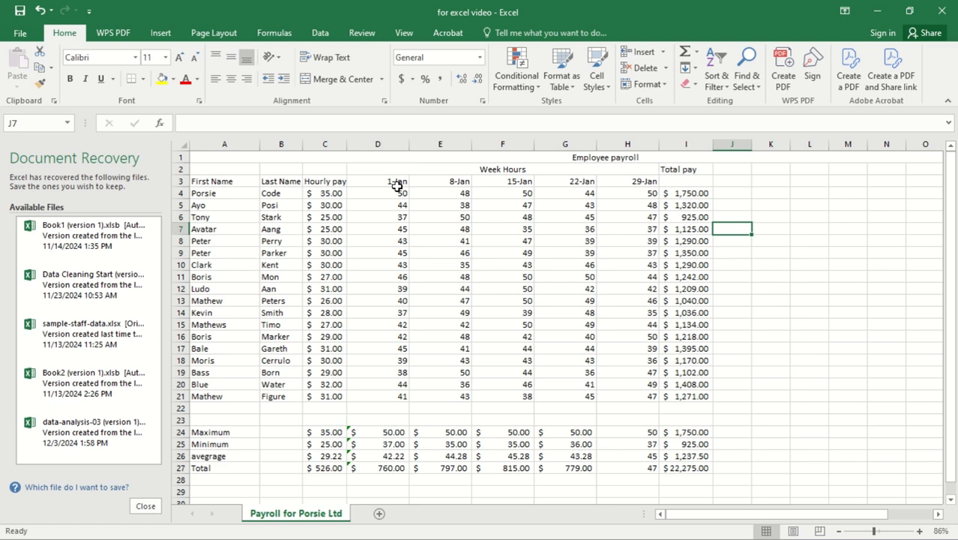
{"action": "left_click", "coordinate": [674, 143]}
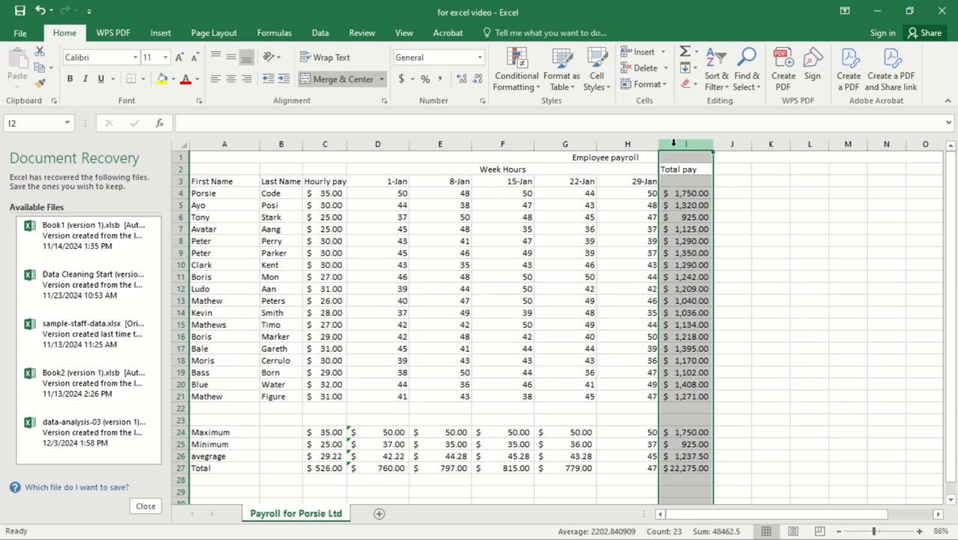
{"action": "right_click", "coordinate": [674, 143]}
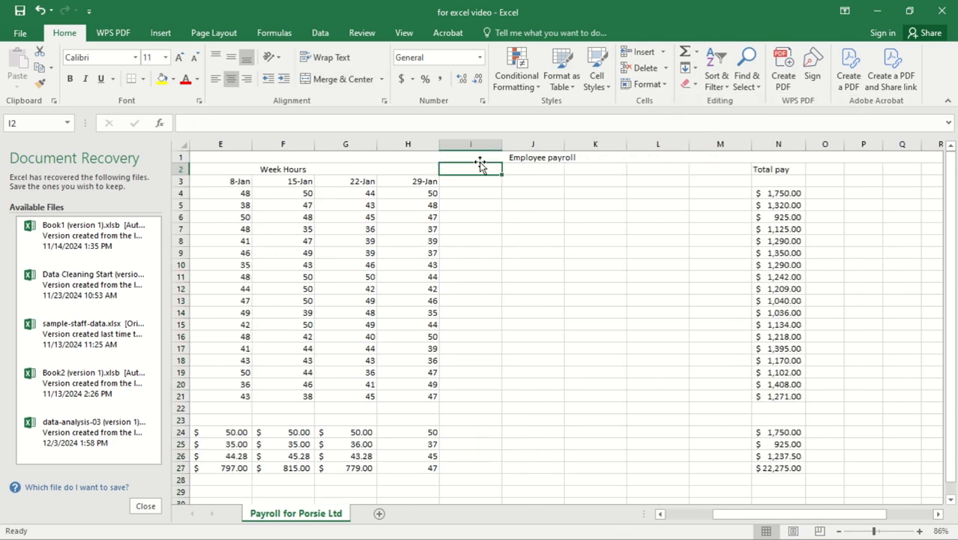
Enter the heading "overtime pay" in I2 and fill it across to M2
{"action": "type", "text": "o"}
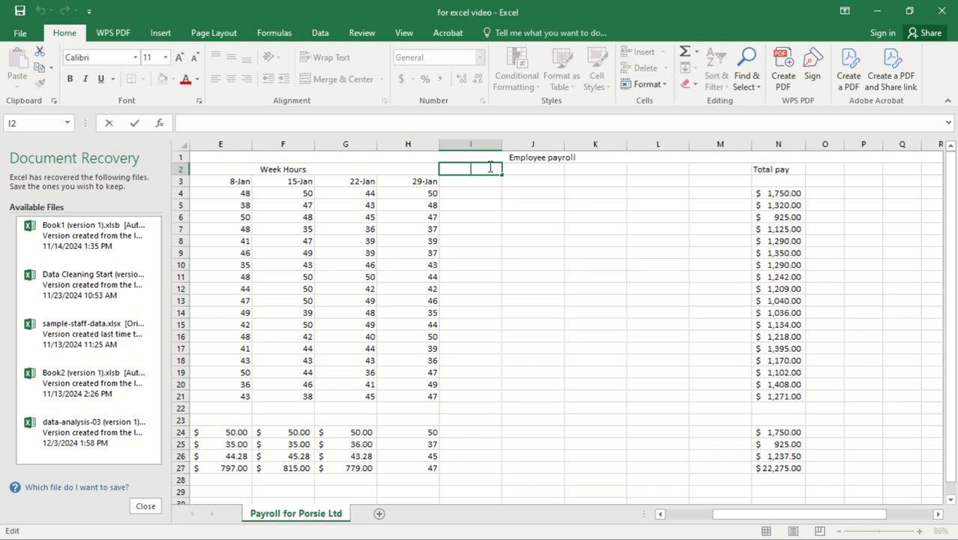
{"action": "type", "text": "vertime"}
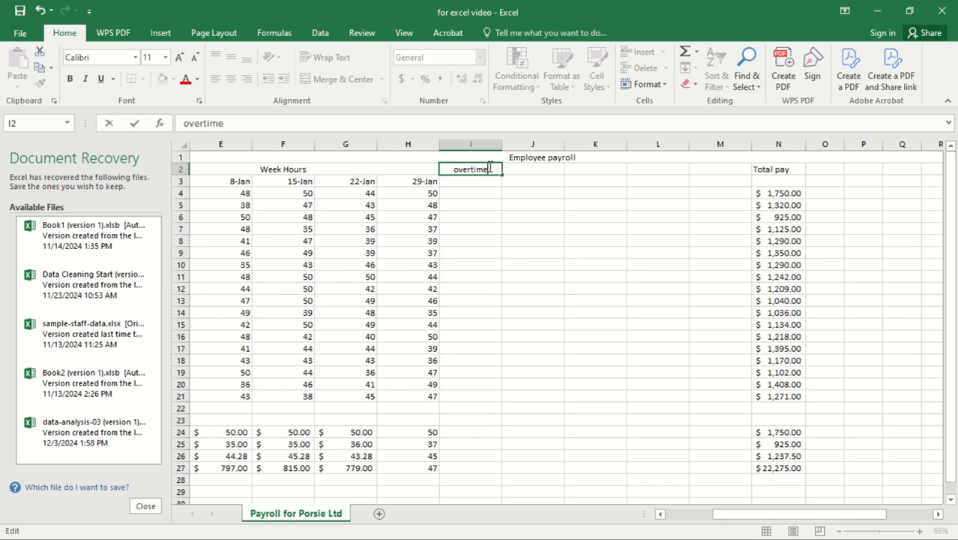
{"action": "type", "text": " pay"}
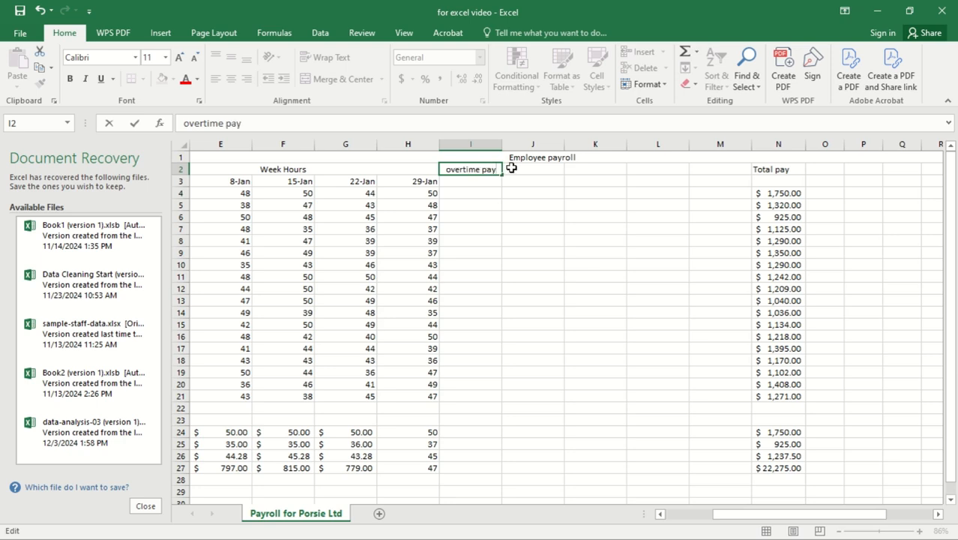
{"action": "left_click_drag", "start_coordinate": [504, 177], "coordinate": [737, 160]}
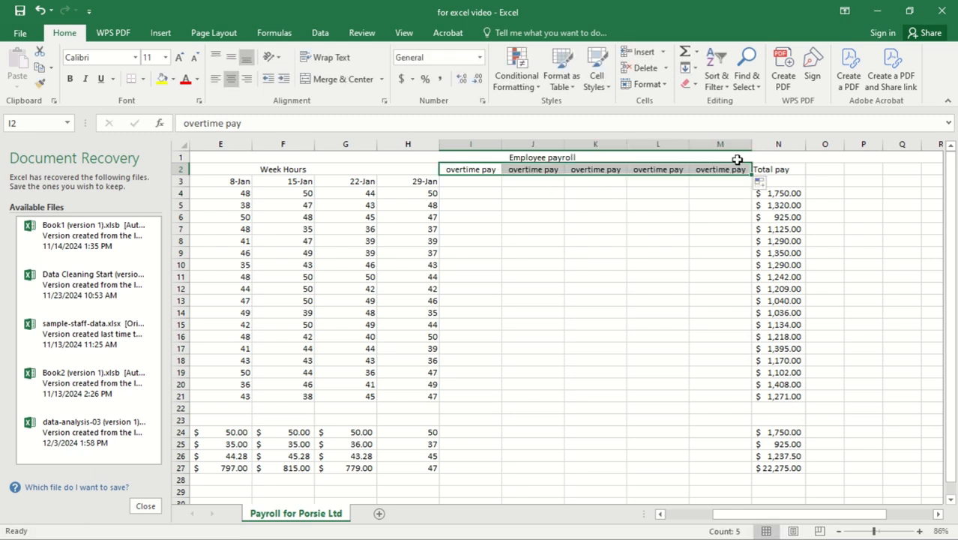
Merge and center the "overtime pay" headings in I2:M2 into one cell, keeping only the first value
{"action": "left_click", "coordinate": [332, 81]}
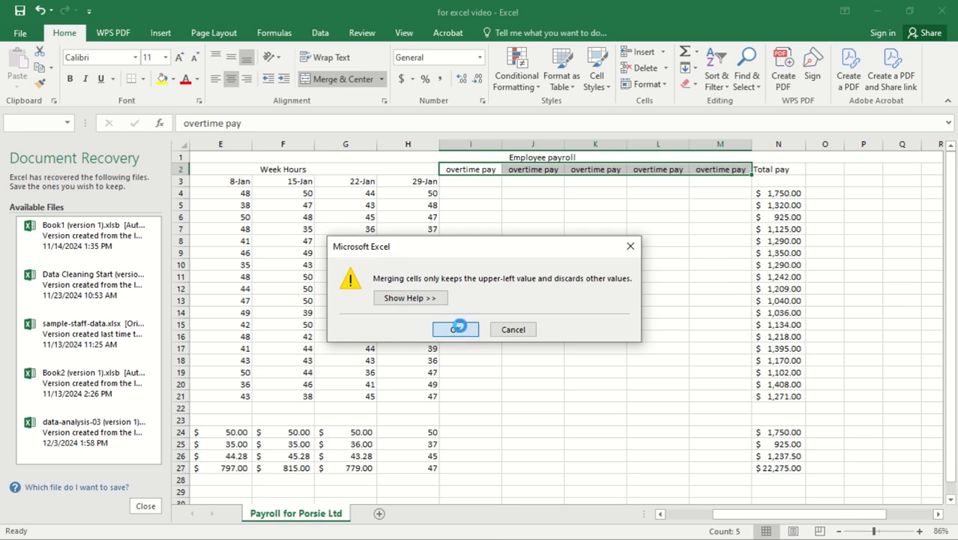
{"action": "left_click", "coordinate": [458, 330]}
{"action": "left_click", "coordinate": [548, 255]}
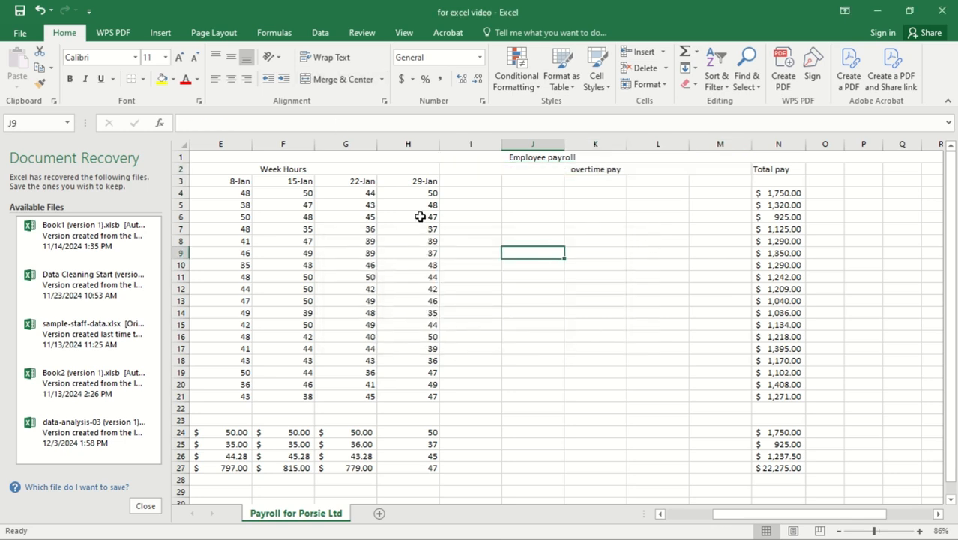
Enter 1-Jan in I3 as the first week's date under the overtime heading
{"action": "left_click", "coordinate": [462, 181]}
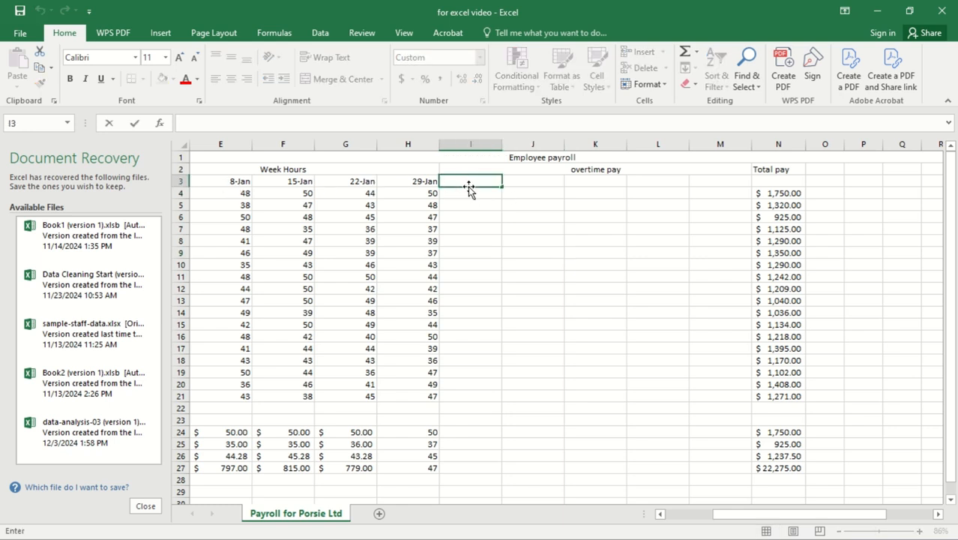
{"action": "type", "text": "1"}
{"action": "type", "text": "-Jan"}
{"action": "key", "text": "Return"}
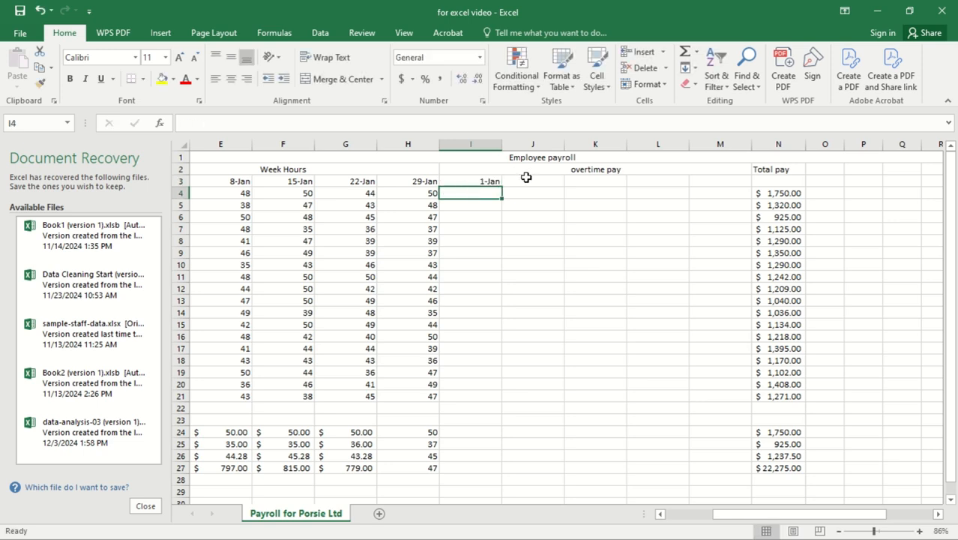
Enter the formula =I3+7 in J3 for the second week's overtime date
{"action": "left_click", "coordinate": [496, 182]}
{"action": "left_click", "coordinate": [523, 182]}
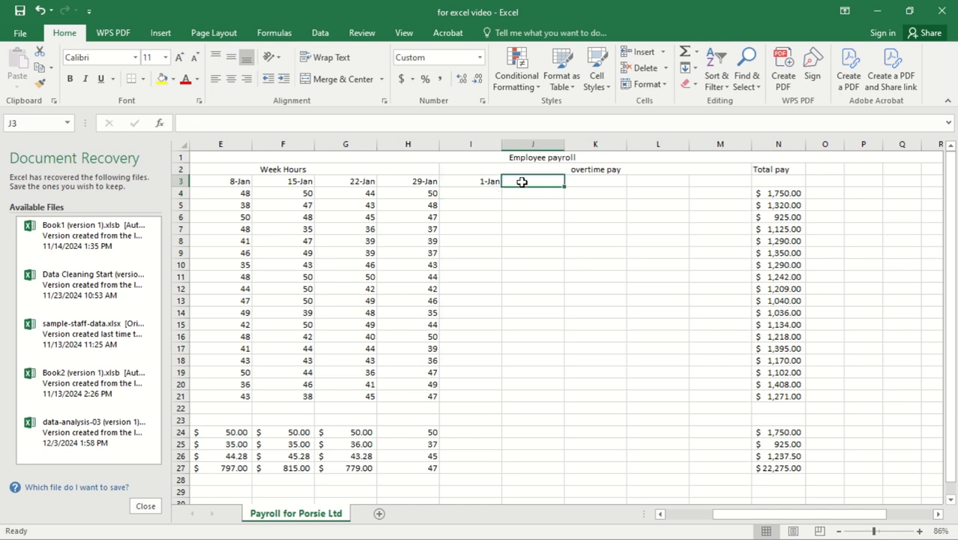
{"action": "type", "text": "="}
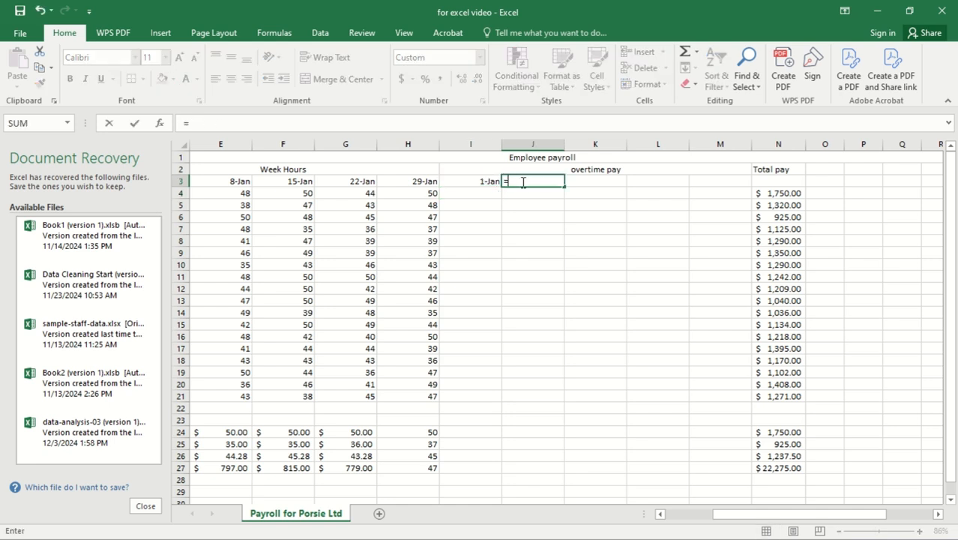
{"action": "left_click", "coordinate": [473, 182]}
{"action": "type", "text": "+"}
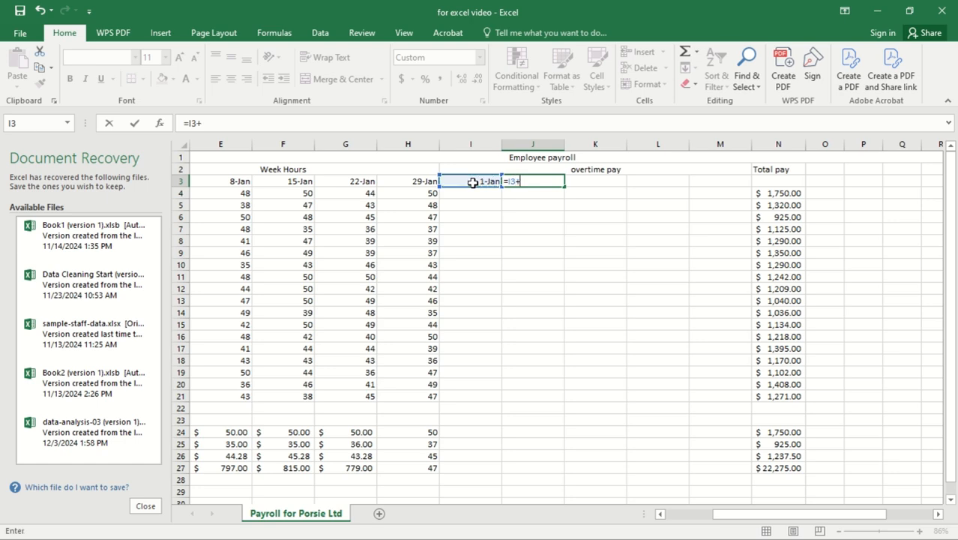
{"action": "type", "text": "7"}
{"action": "key", "text": "Return"}
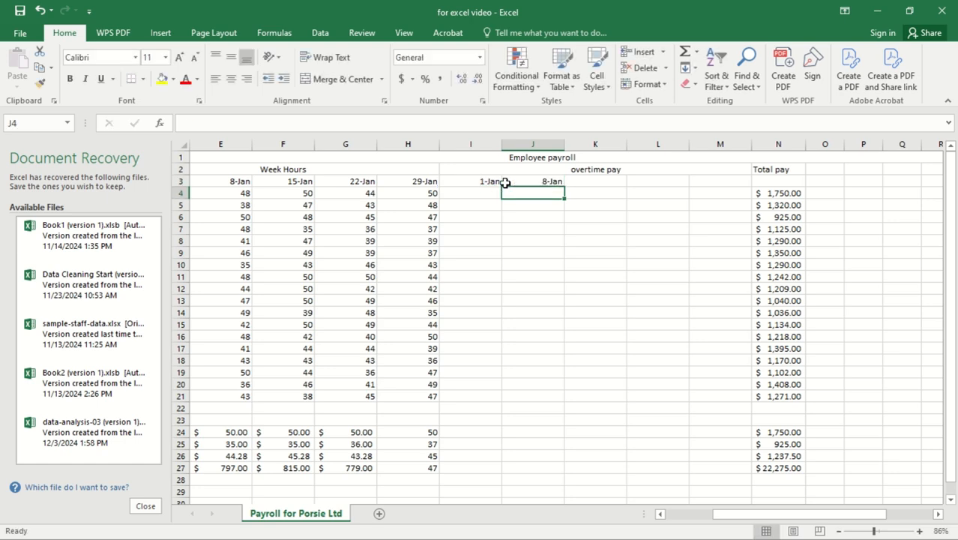
Fill the weekly date formula from J3 across to M3
{"action": "left_click", "coordinate": [556, 185]}
{"action": "left_click_drag", "start_coordinate": [565, 187], "coordinate": [738, 166]}
{"action": "scroll", "coordinate": [690, 187], "scroll_direction": "up", "scroll_amount": 1}
{"action": "left_click_drag", "start_coordinate": [950, 240], "coordinate": [950, 203]}
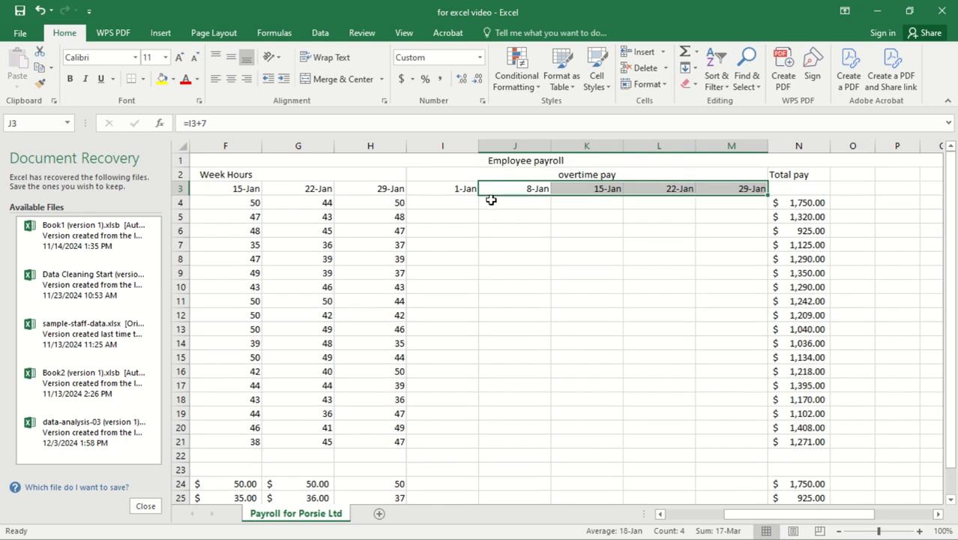
{"action": "left_click_drag", "start_coordinate": [757, 514], "coordinate": [702, 515]}
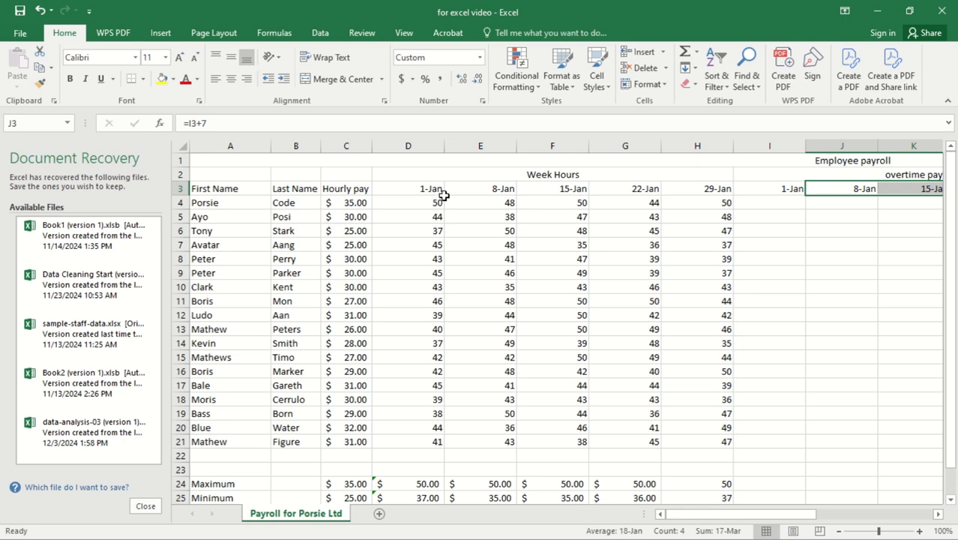
{"action": "left_click_drag", "start_coordinate": [705, 519], "coordinate": [741, 517]}
{"action": "left_click", "coordinate": [578, 209]}
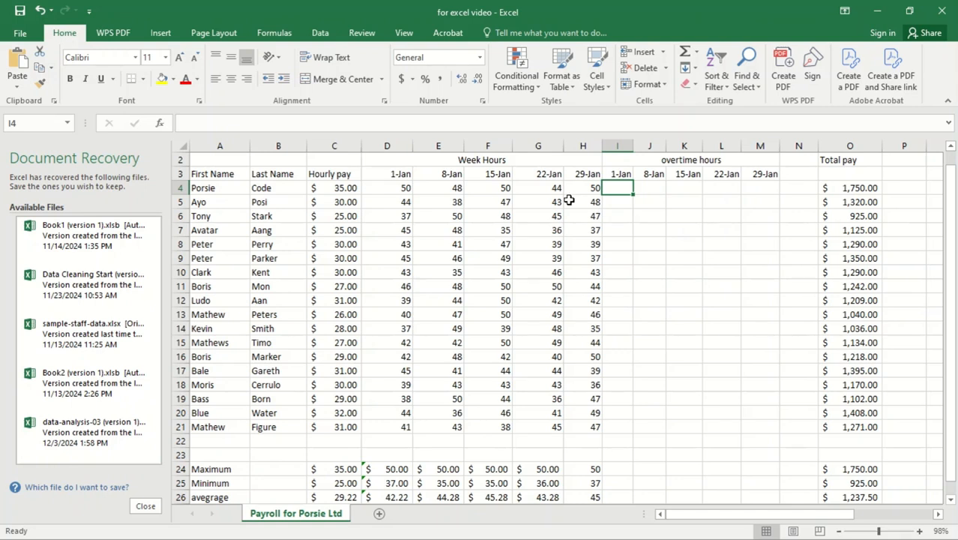
{"action": "left_click", "coordinate": [671, 191]}
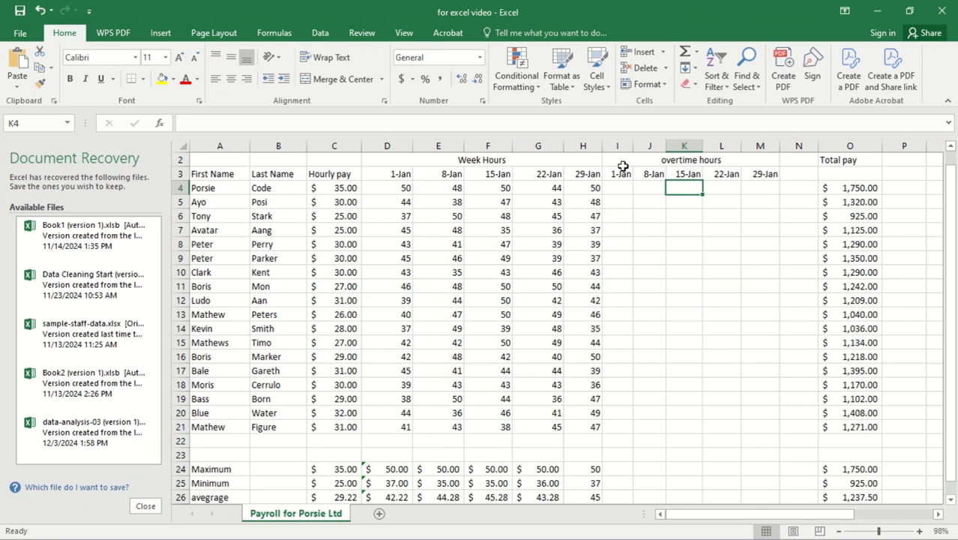
{"action": "left_click", "coordinate": [691, 160]}
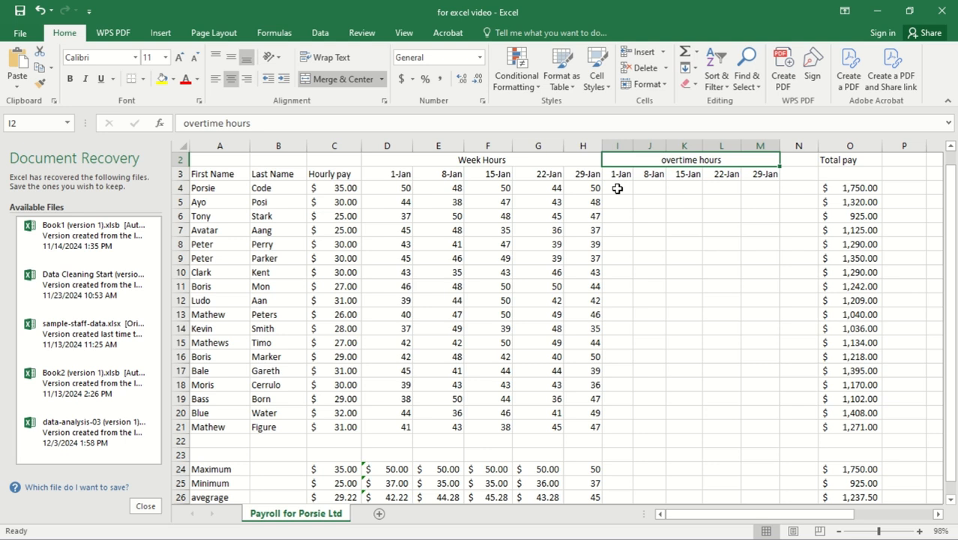
Try to enter an IF formula in I4 that tests D4>40 and returns E4, and undo the entry
{"action": "double_click", "coordinate": [618, 189]}
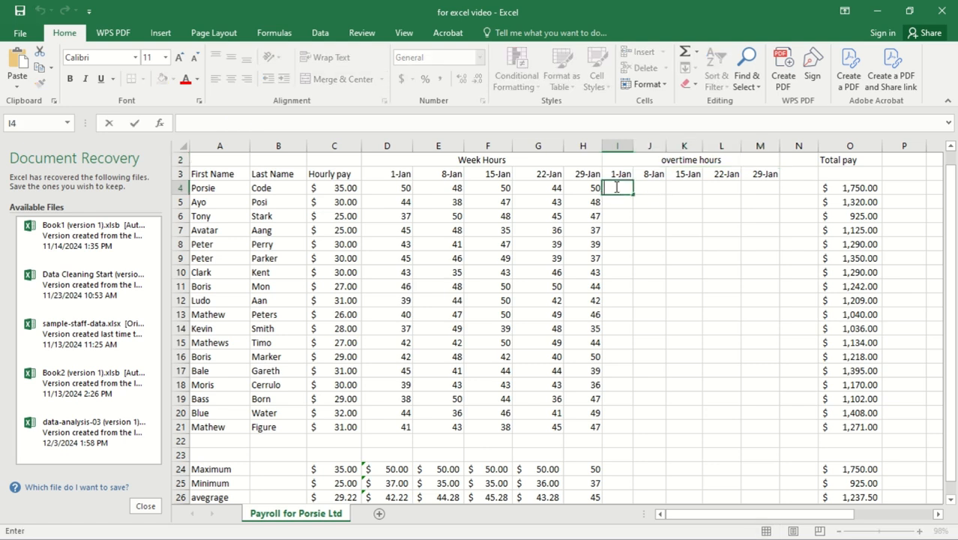
{"action": "type", "text": "=if"}
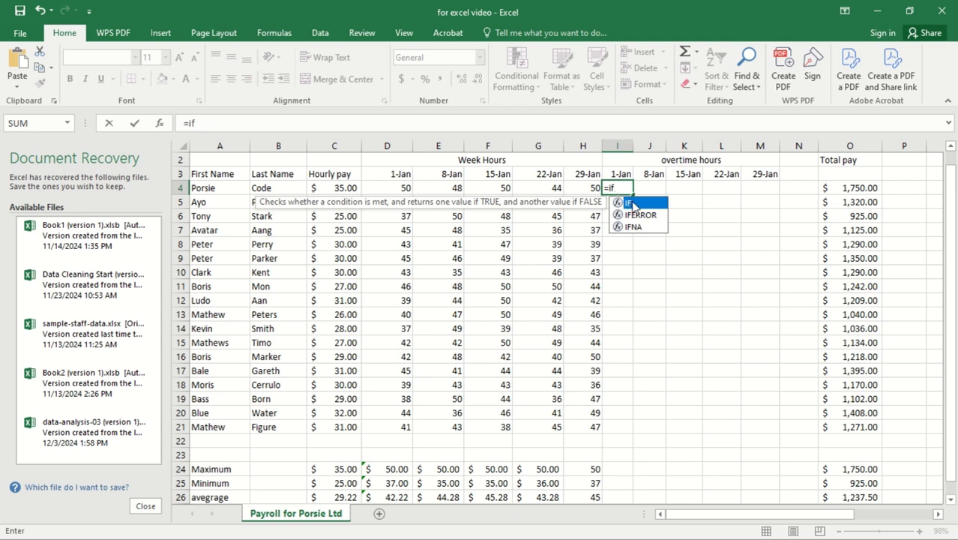
{"action": "key", "text": "Tab"}
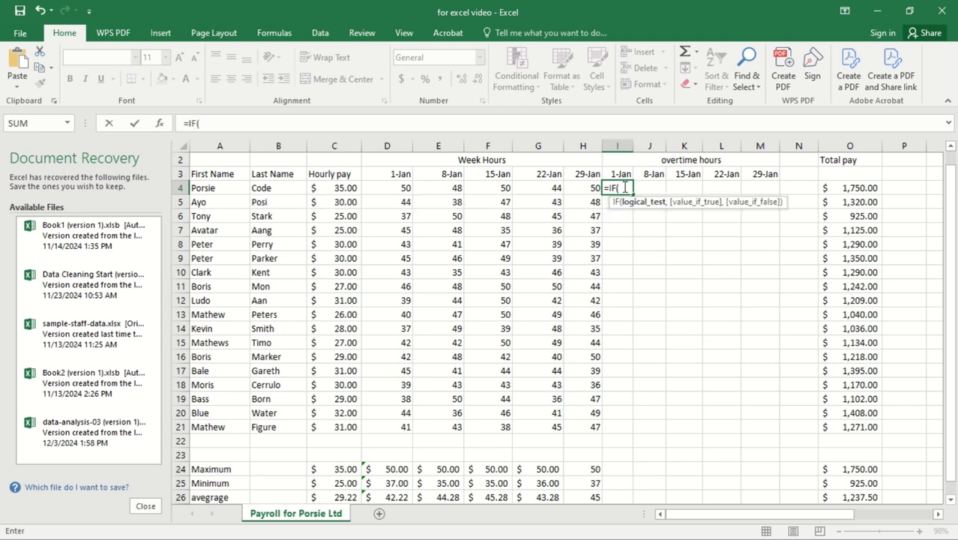
{"action": "left_click", "coordinate": [384, 189]}
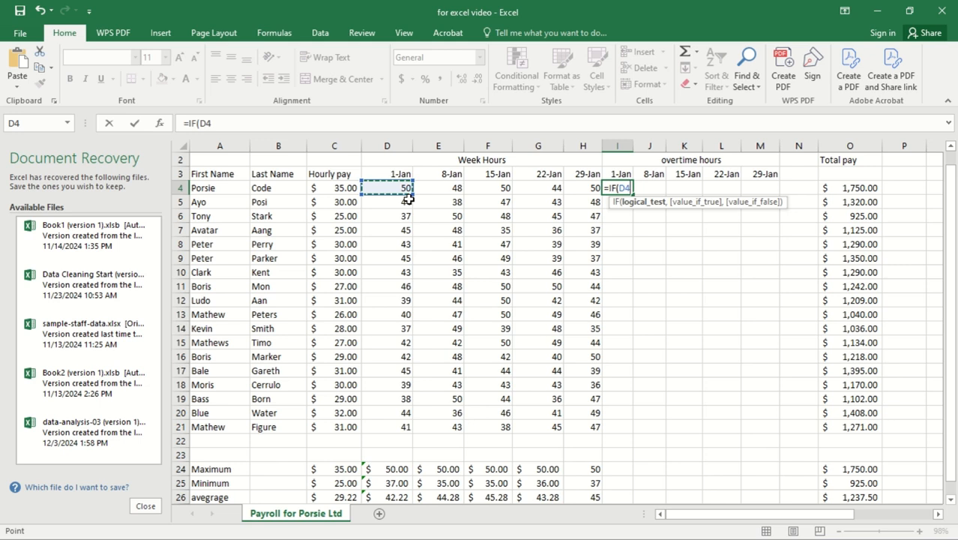
{"action": "key", "text": "F8"}
{"action": "key", "text": "BackSpace"}
{"action": "key", "text": "BackSpace"}
{"action": "key", "text": "BackSpace"}
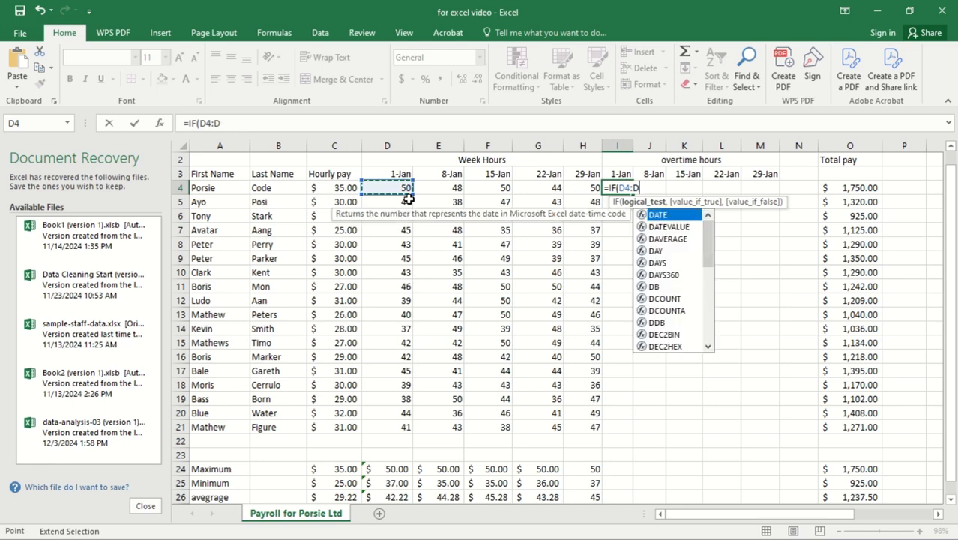
{"action": "type", "text": ">"}
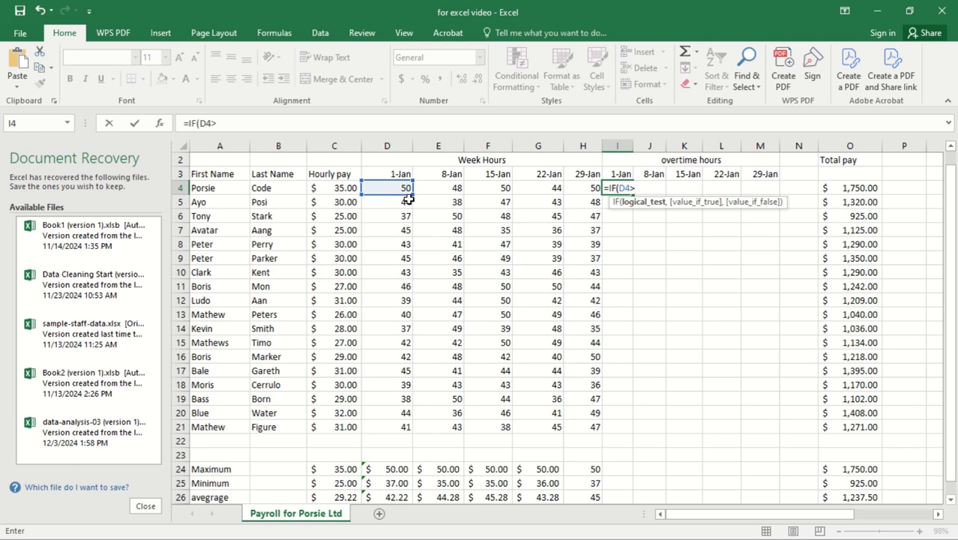
{"action": "type", "text": "40,"}
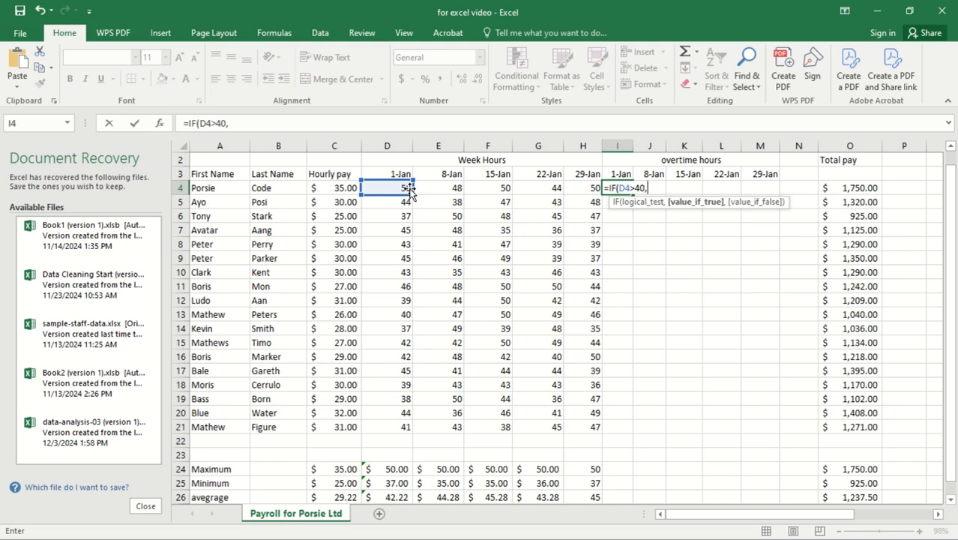
{"action": "left_click", "coordinate": [445, 192]}
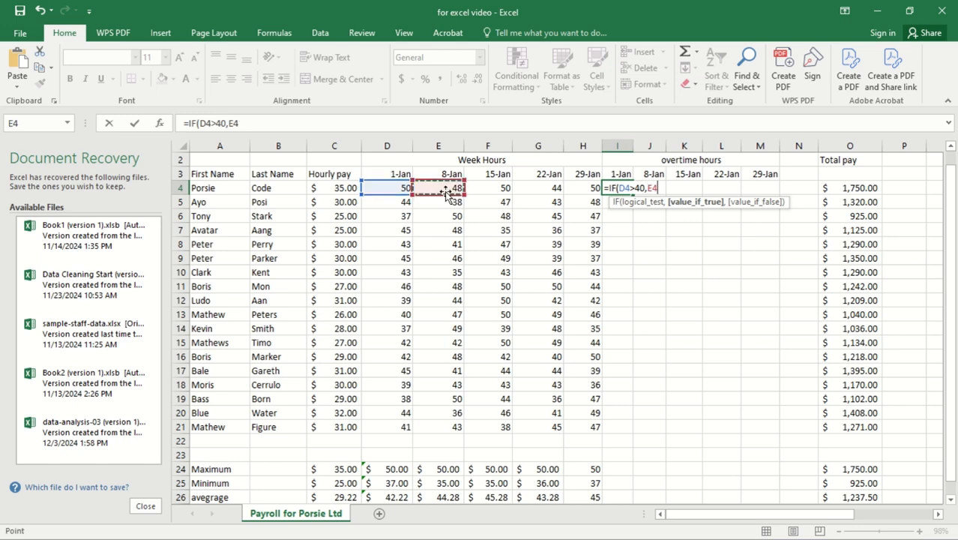
{"action": "left_click", "coordinate": [399, 194]}
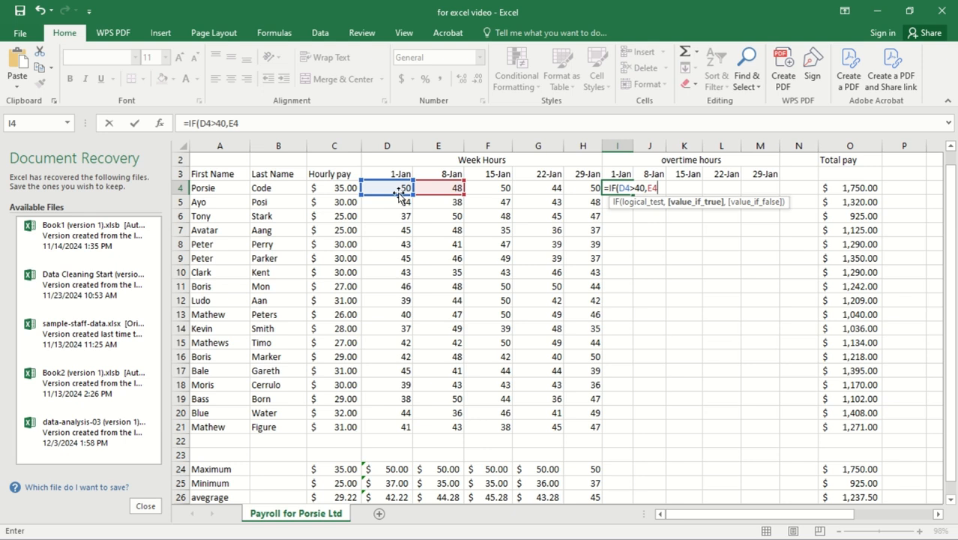
{"action": "left_click", "coordinate": [466, 190]}
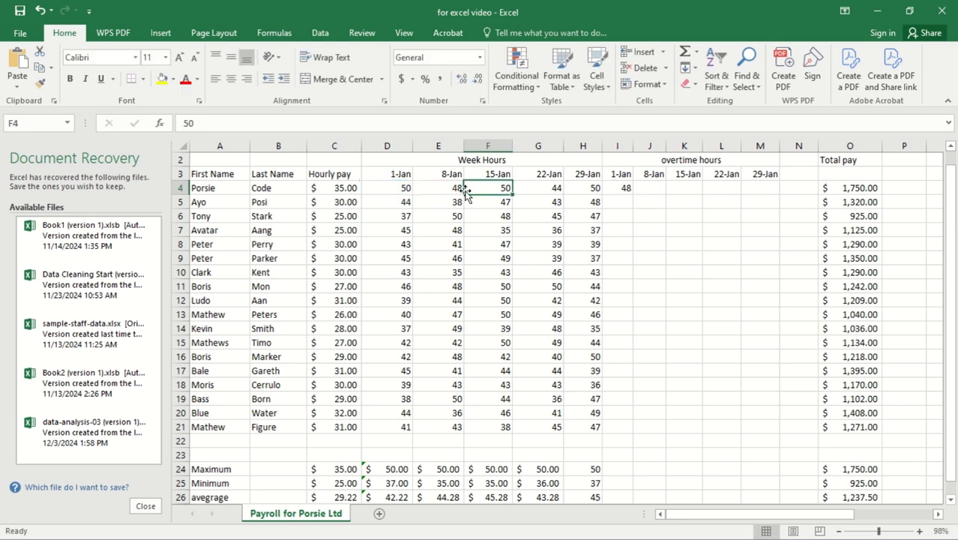
{"action": "left_click", "coordinate": [622, 187]}
{"action": "key", "text": "ctrl+z"}
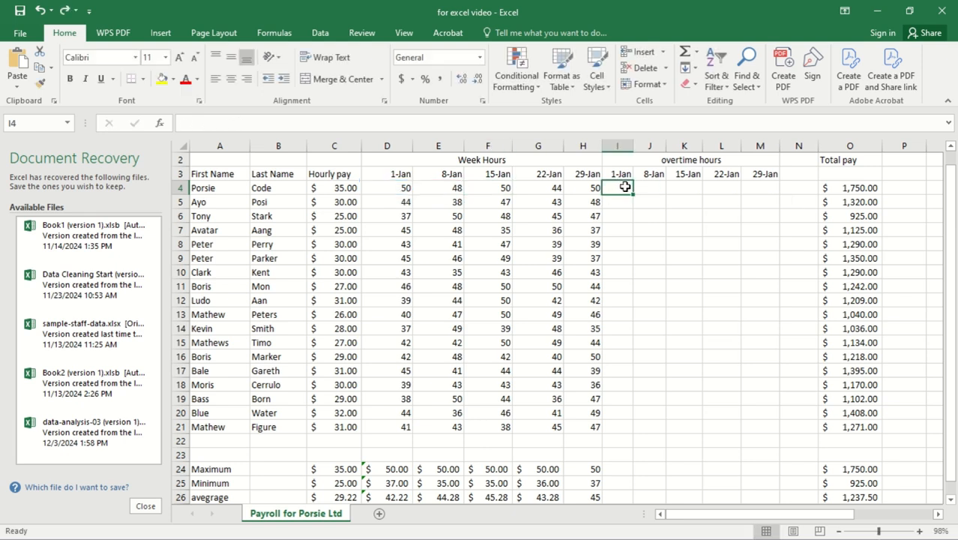
Clear the contents of the overtime hours cells I4:M21
{"action": "left_click", "coordinate": [680, 188]}
{"action": "key", "text": "ctrl+y"}
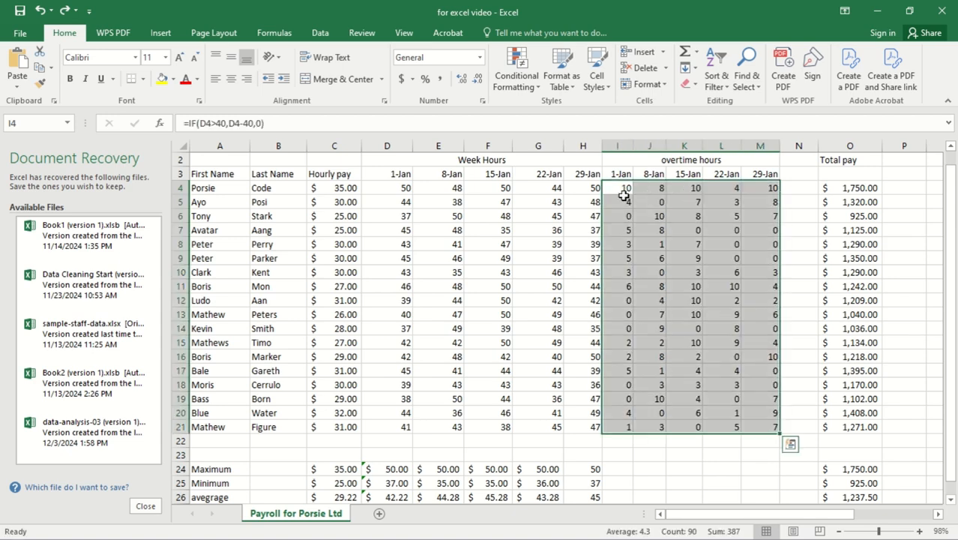
{"action": "key", "text": "F2"}
{"action": "key", "text": "BackSpace"}
{"action": "key", "text": "ctrl+z"}
{"action": "key", "text": "ctrl+z"}
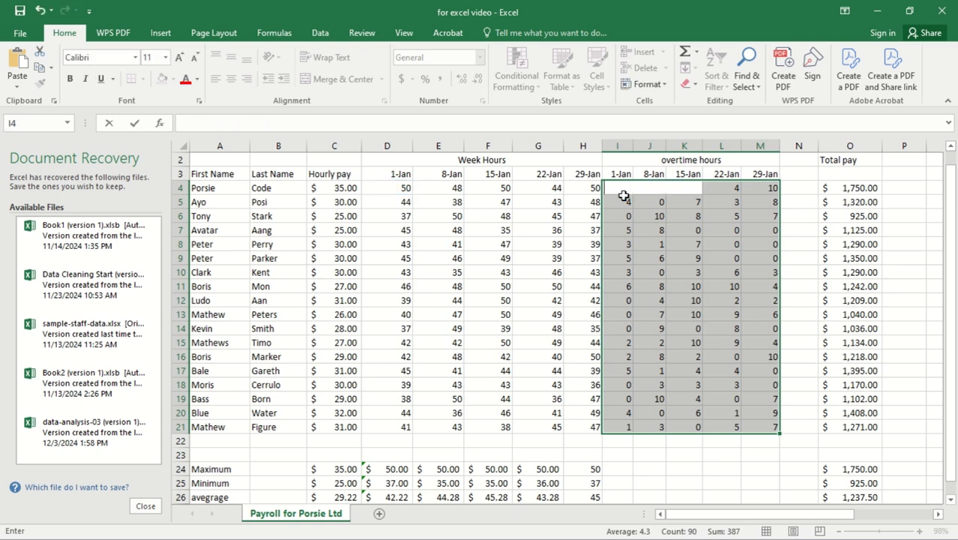
{"action": "right_click", "coordinate": [624, 195]}
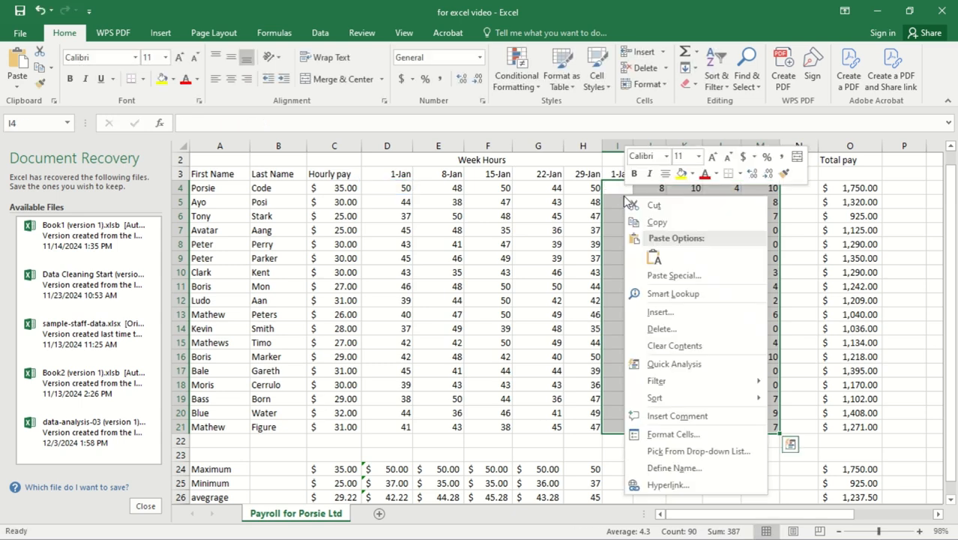
{"action": "left_click", "coordinate": [681, 348]}
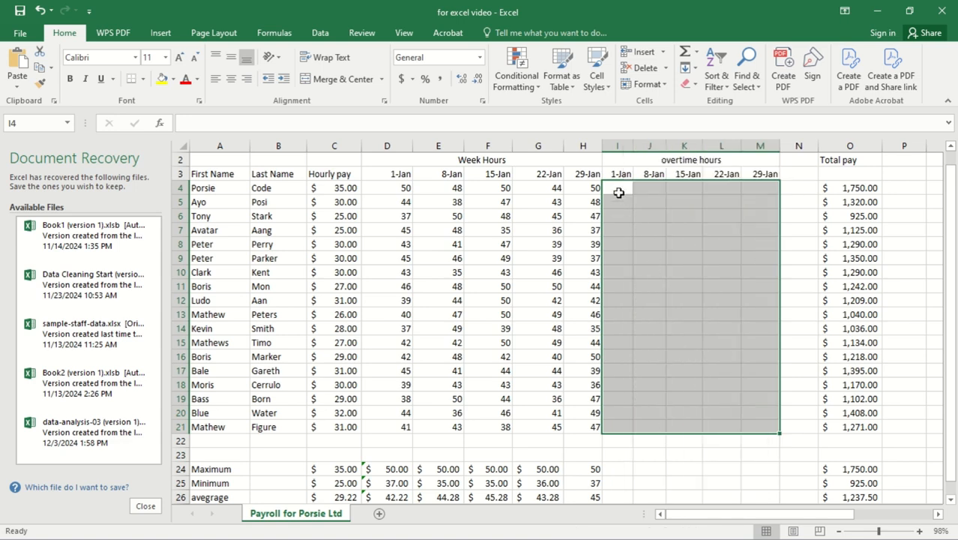
Start an IF formula in I4 with the logical test D4>40
{"action": "left_click", "coordinate": [618, 188]}
{"action": "left_click", "coordinate": [652, 198]}
{"action": "left_click", "coordinate": [609, 183]}
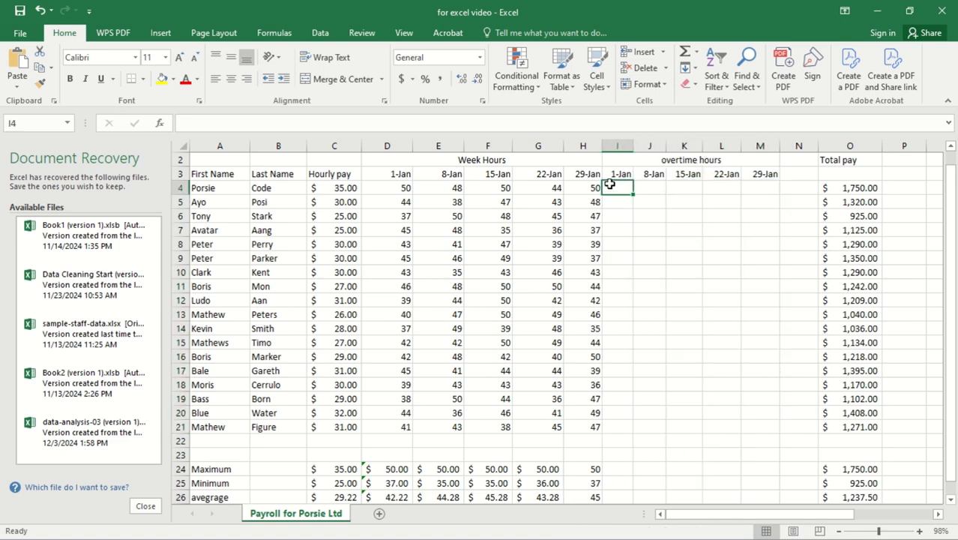
{"action": "double_click", "coordinate": [610, 184]}
{"action": "type", "text": "if"}
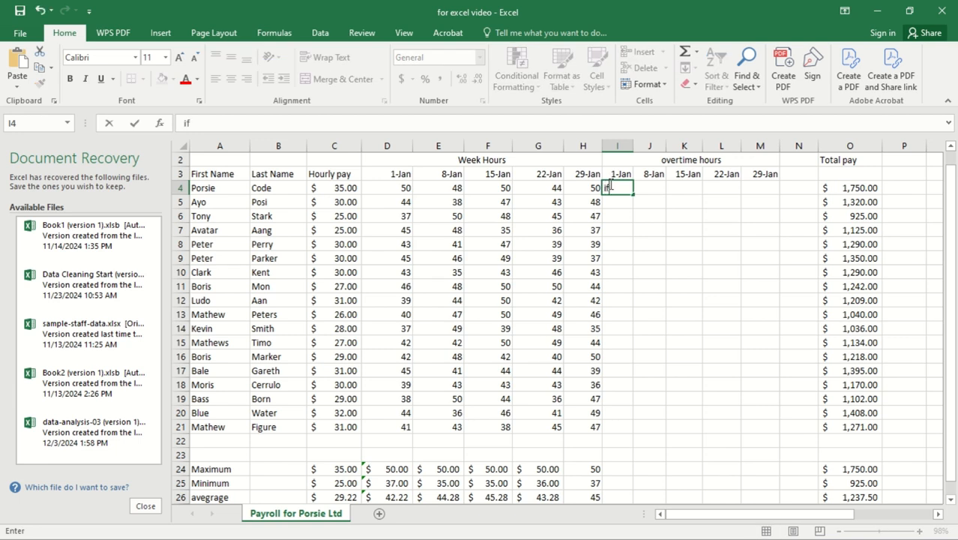
{"action": "key", "text": "BackSpace"}
{"action": "key", "text": "BackSpace"}
{"action": "type", "text": "=if"}
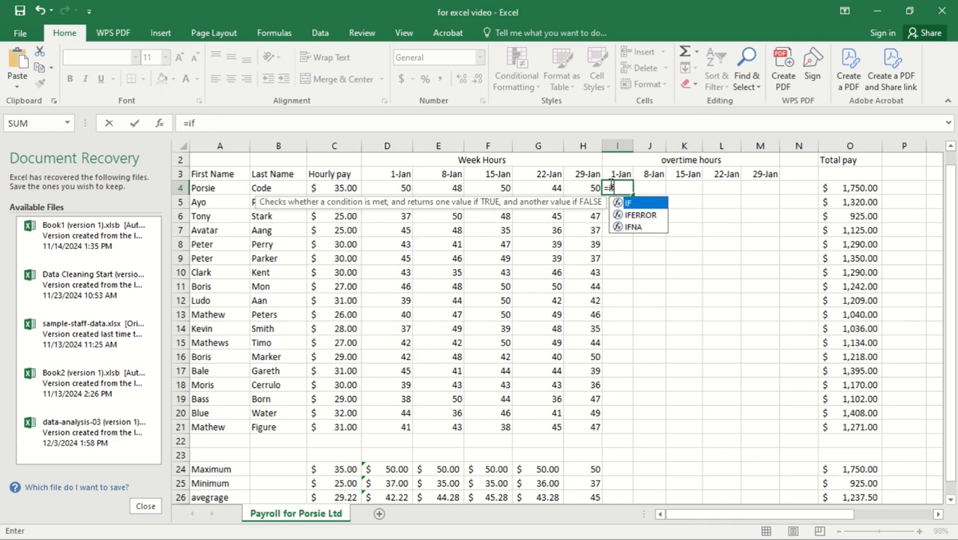
{"action": "double_click", "coordinate": [636, 204]}
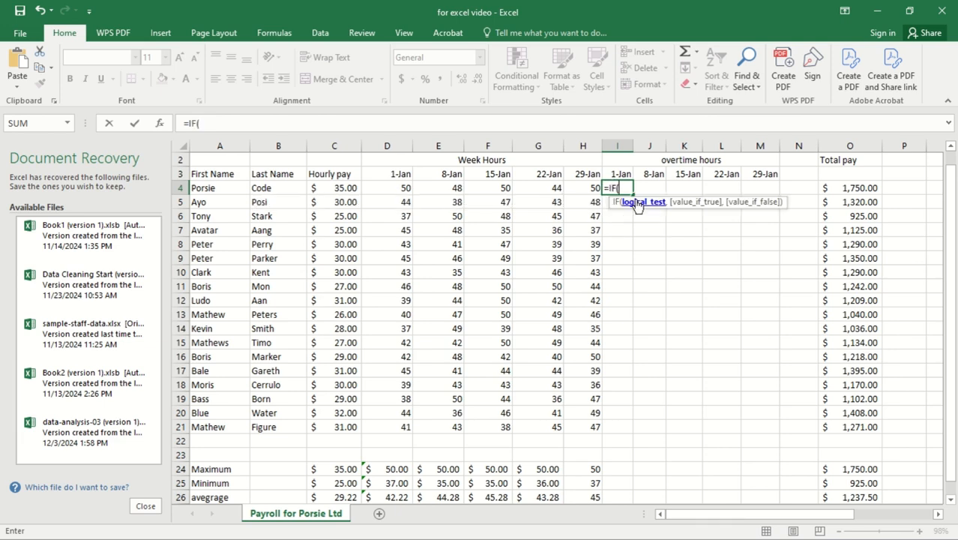
{"action": "type", "text": "d4"}
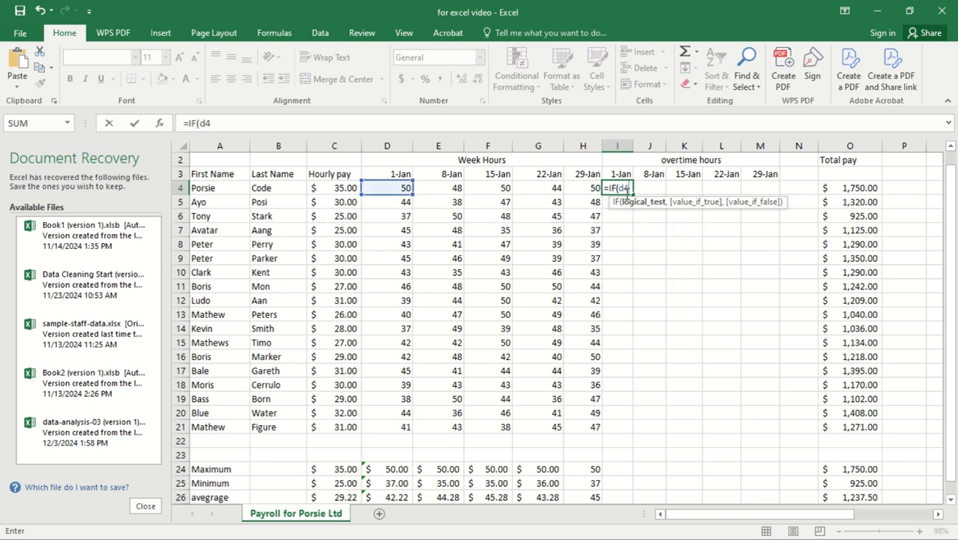
{"action": "key", "text": "BackSpace"}
{"action": "key", "text": "BackSpace"}
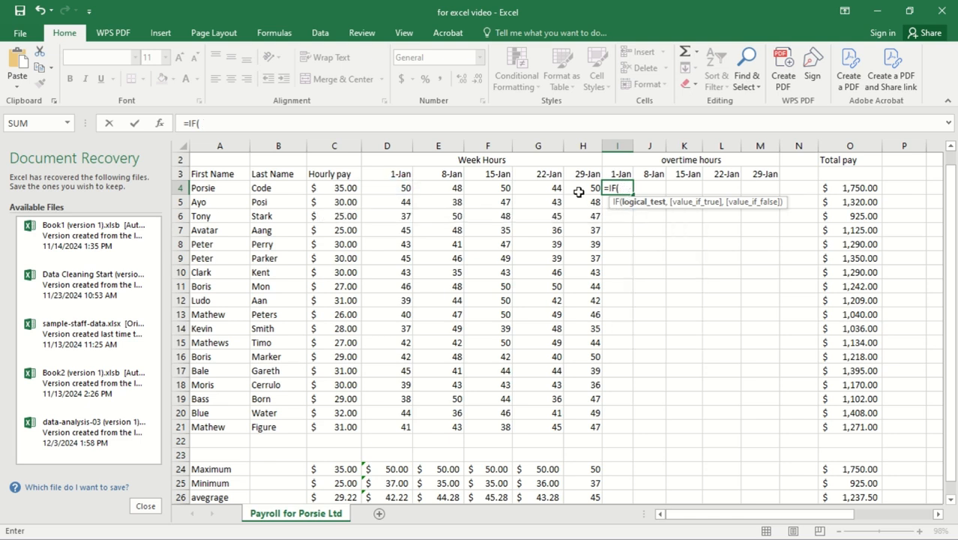
{"action": "type", "text": "d4"}
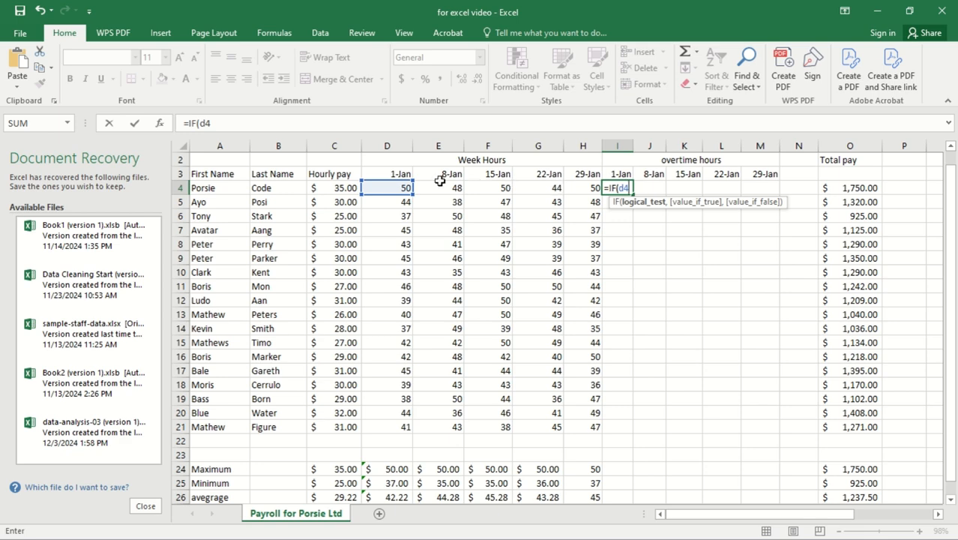
{"action": "type", "text": "."}
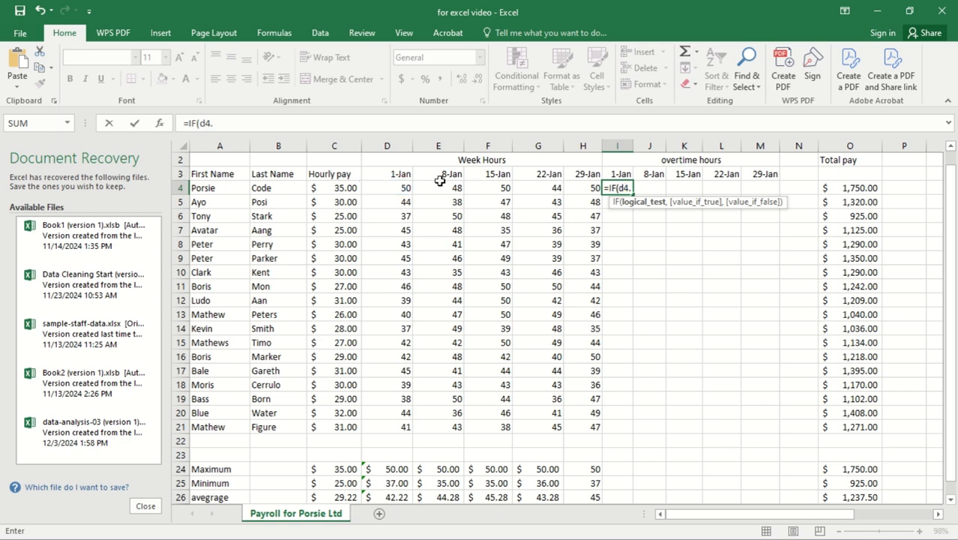
{"action": "key", "text": "BackSpace"}
{"action": "type", "text": ">"}
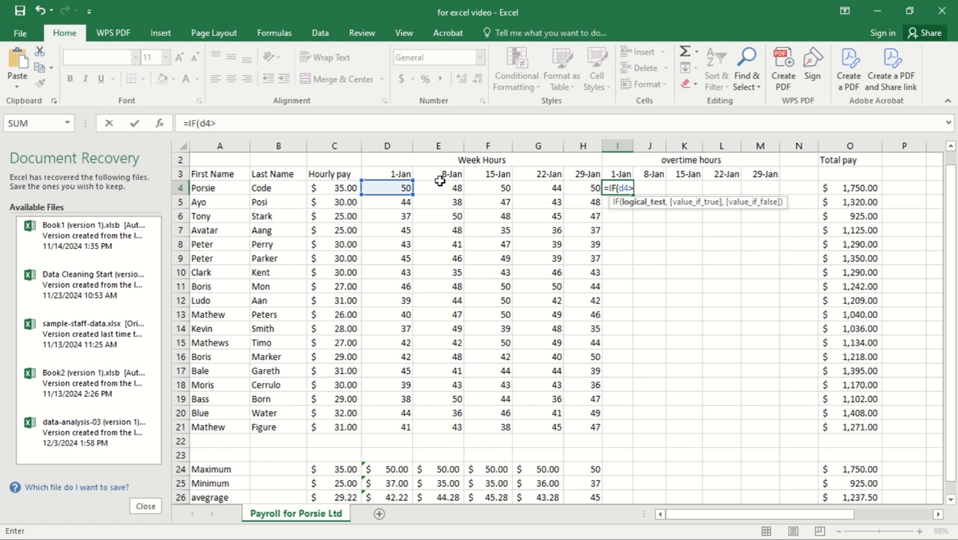
{"action": "type", "text": "40,"}
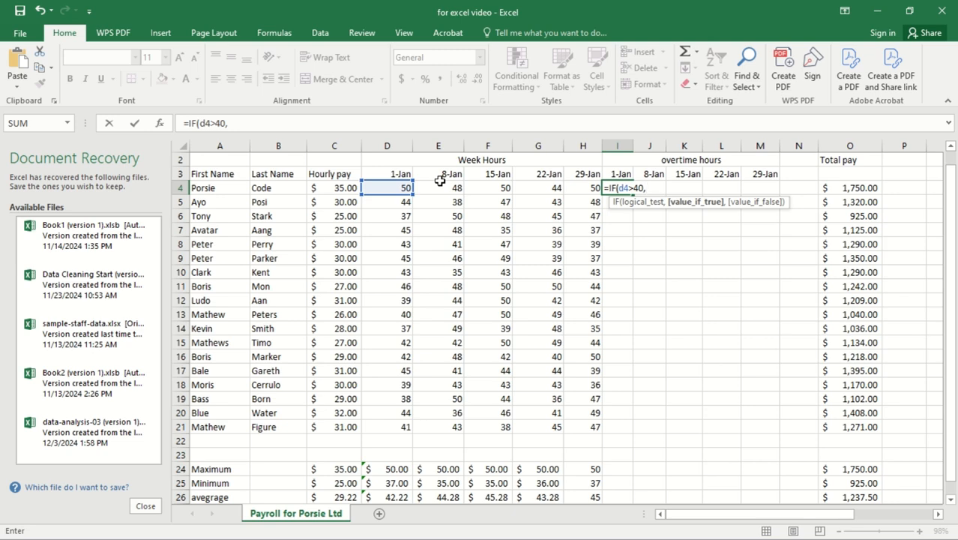
Complete the I4 formula as =IF(D4>40,D4-40,0) so that it returns the hours above 40 or zero
{"action": "type", "text": "d"}
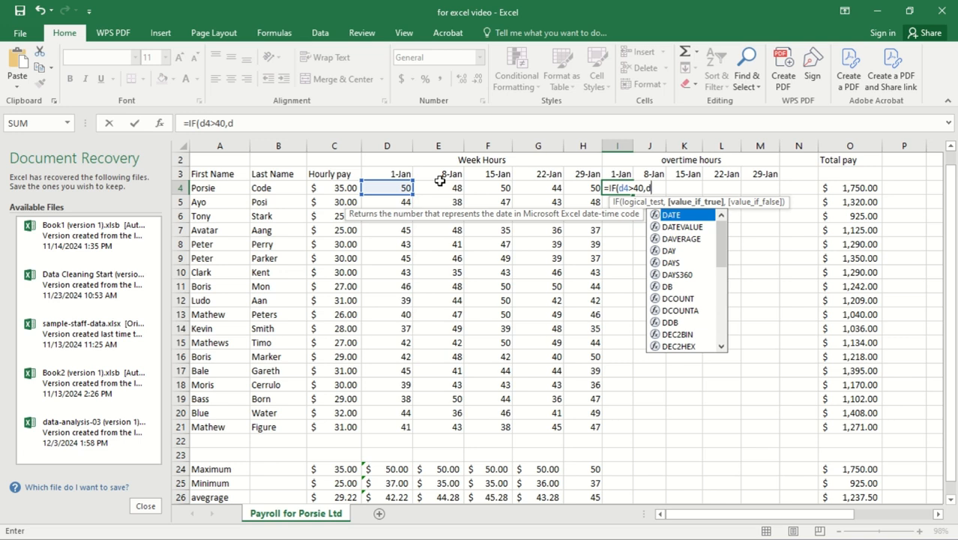
{"action": "type", "text": "4-"}
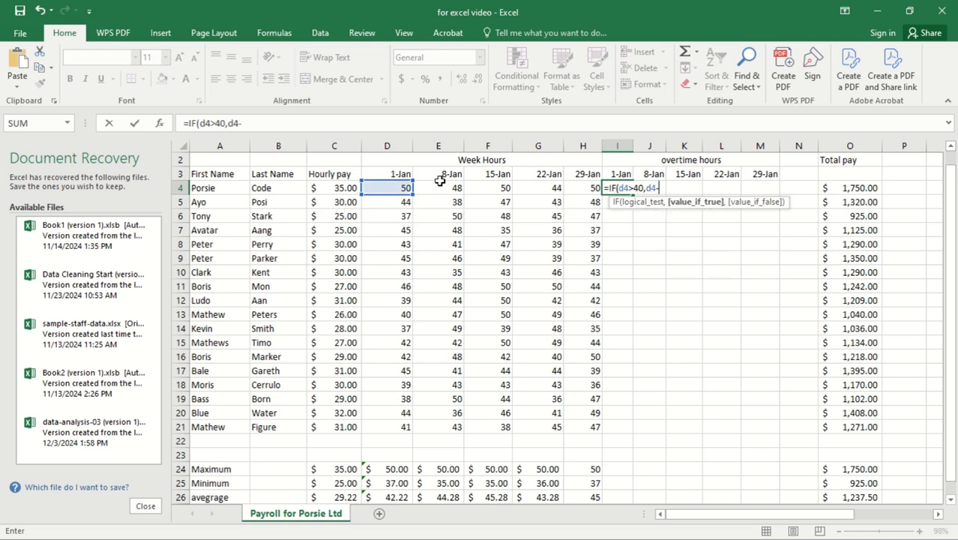
{"action": "type", "text": "40,"}
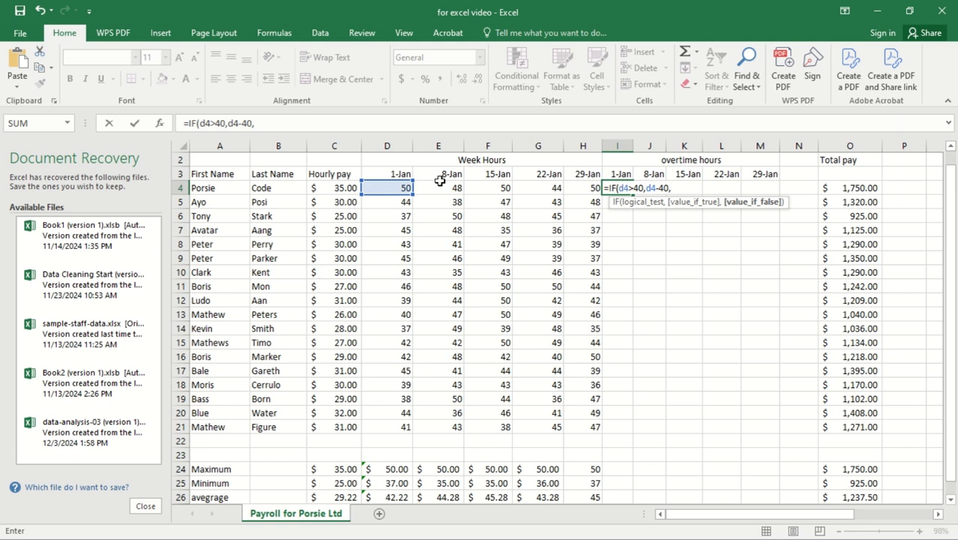
{"action": "type", "text": "0)"}
{"action": "key", "text": "Return"}
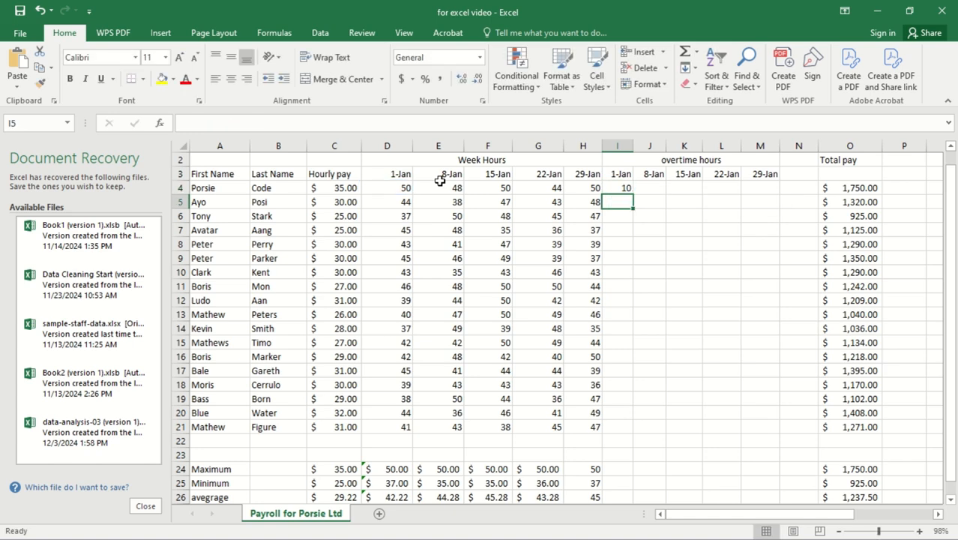
Fill the overtime formula from I4 down to row 21 and across to column M
{"action": "left_click", "coordinate": [615, 188]}
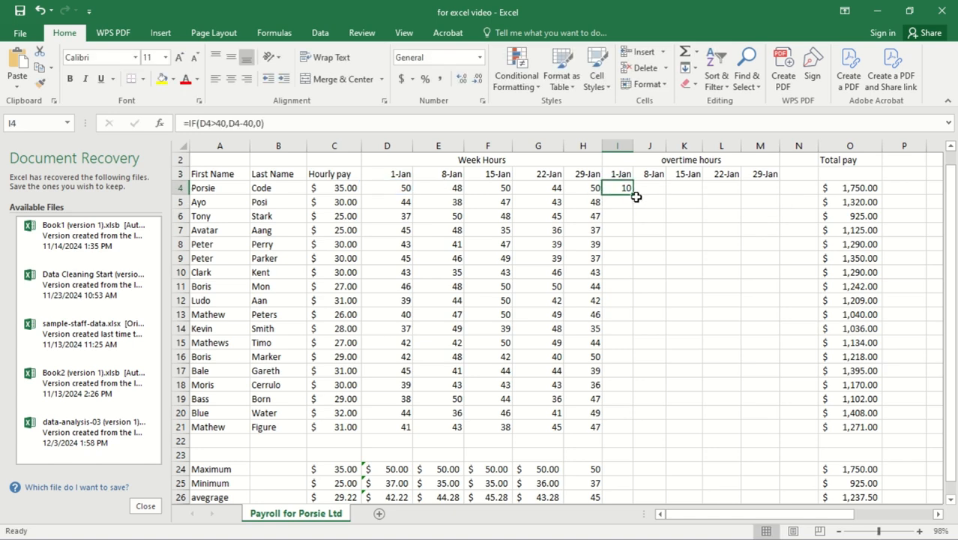
{"action": "left_click_drag", "start_coordinate": [636, 197], "coordinate": [623, 429]}
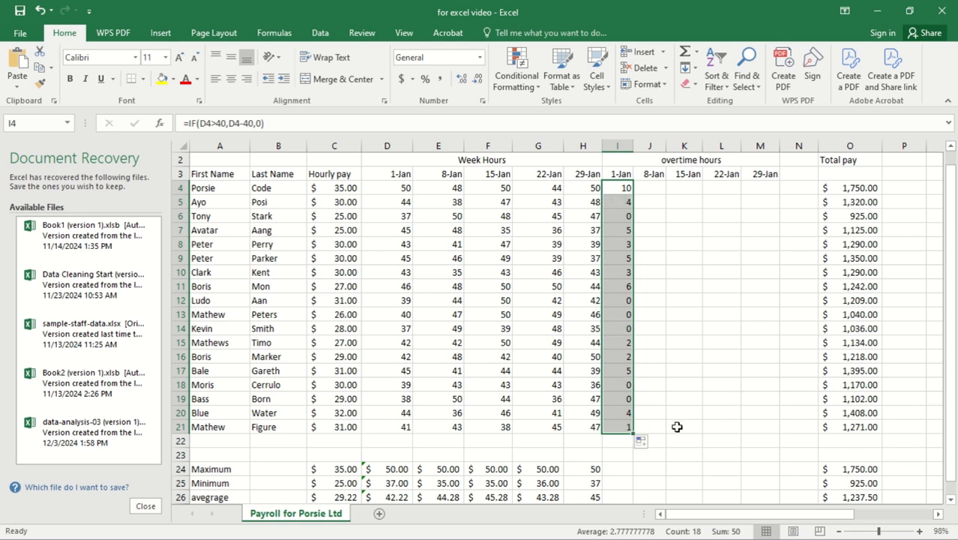
{"action": "left_click_drag", "start_coordinate": [633, 434], "coordinate": [784, 427]}
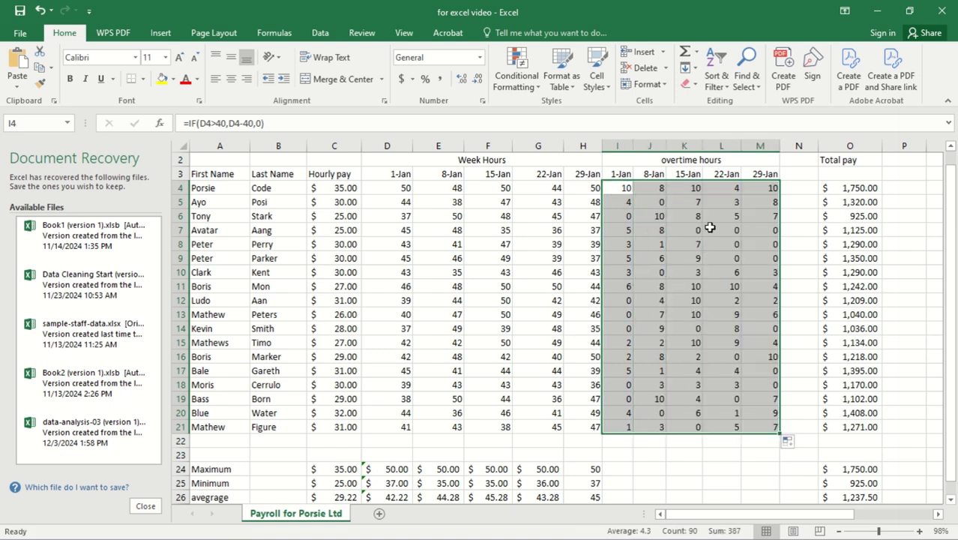
Copy the overtime hours in I4:M21 and paste them over themselves as values only, replacing the formulas
{"action": "key", "text": "ctrl+c"}
{"action": "right_click", "coordinate": [732, 304]}
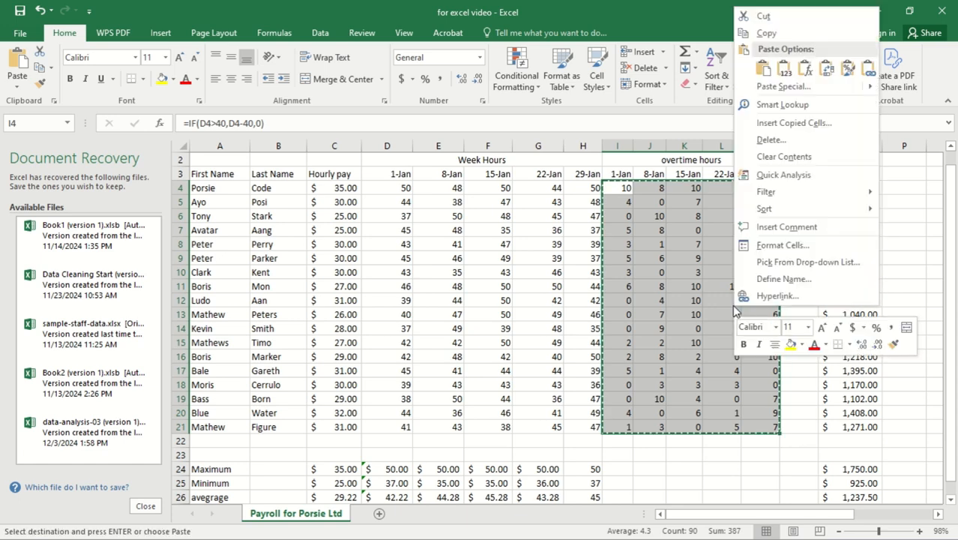
{"action": "left_click", "coordinate": [785, 69]}
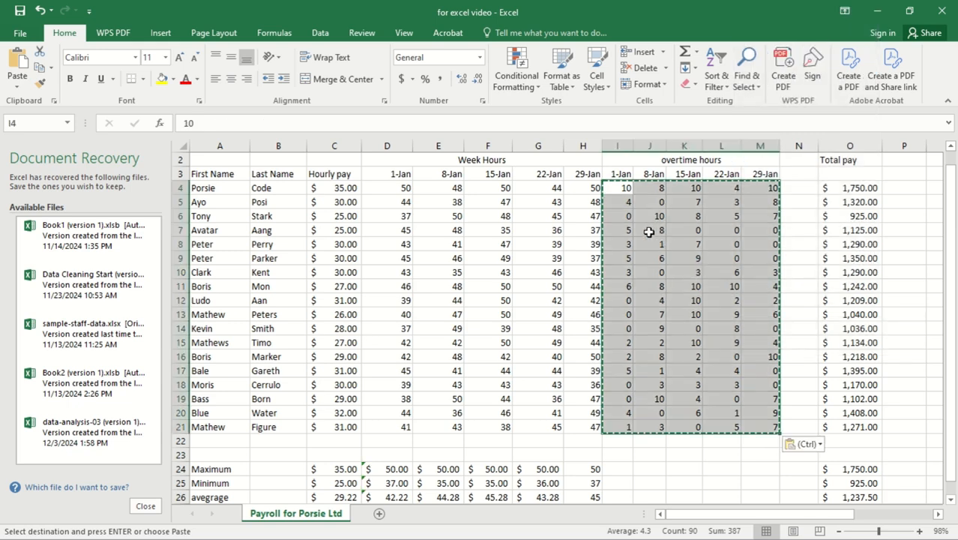
{"action": "left_click", "coordinate": [650, 233]}
{"action": "left_click", "coordinate": [702, 231]}
{"action": "key", "text": "Right"}
{"action": "key", "text": "Right"}
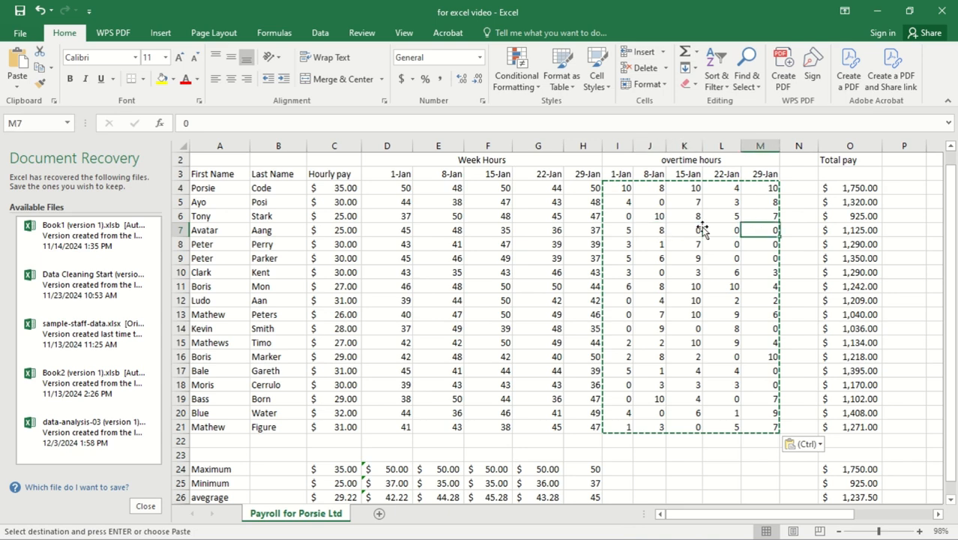
Enter the header "overtime pay" in N2 and autofit column N to its text
{"action": "key", "text": "Escape"}
{"action": "left_click", "coordinate": [794, 175]}
{"action": "left_click", "coordinate": [789, 162]}
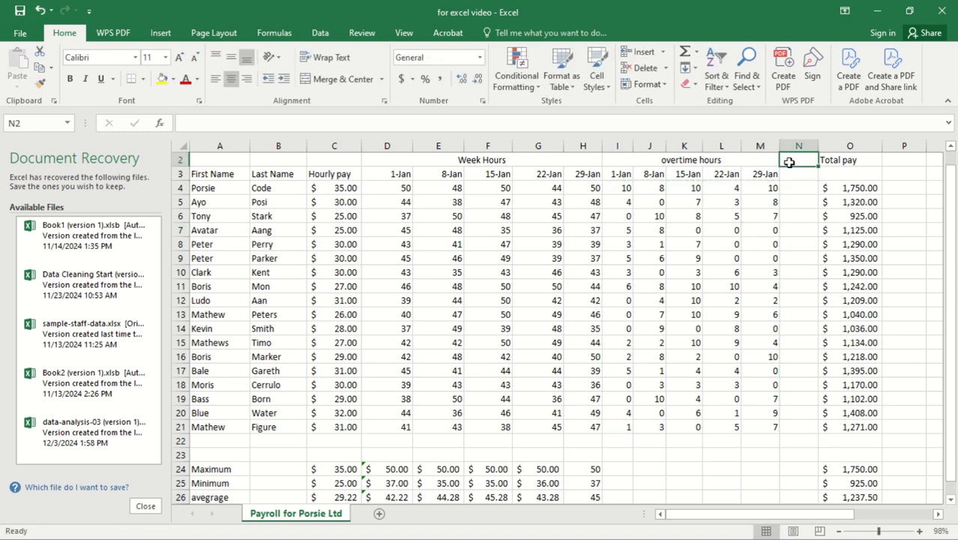
{"action": "double_click", "coordinate": [789, 162]}
{"action": "type", "text": "overtime pay"}
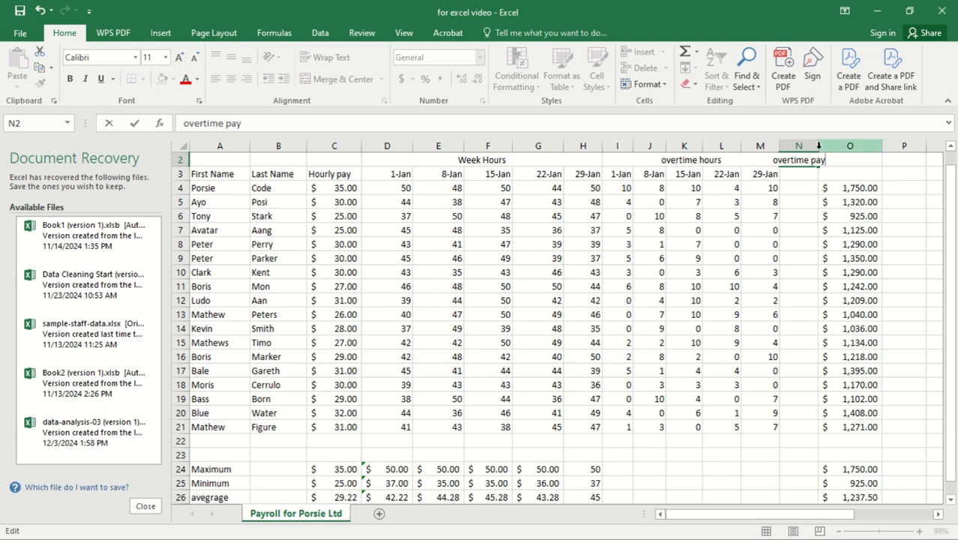
{"action": "double_click", "coordinate": [819, 145]}
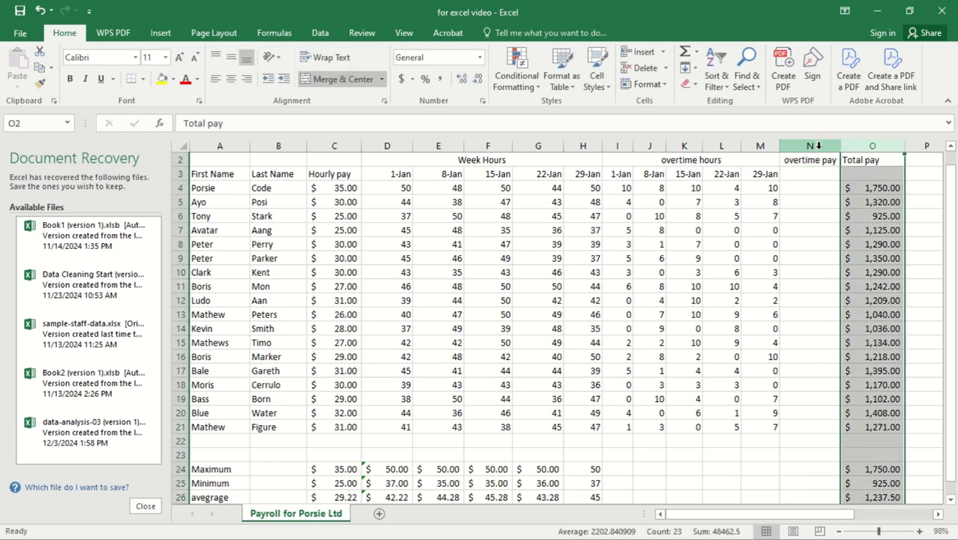
Enter the subheader "Pay" in N3 beneath the overtime pay header
{"action": "left_click", "coordinate": [800, 174]}
{"action": "double_click", "coordinate": [800, 174]}
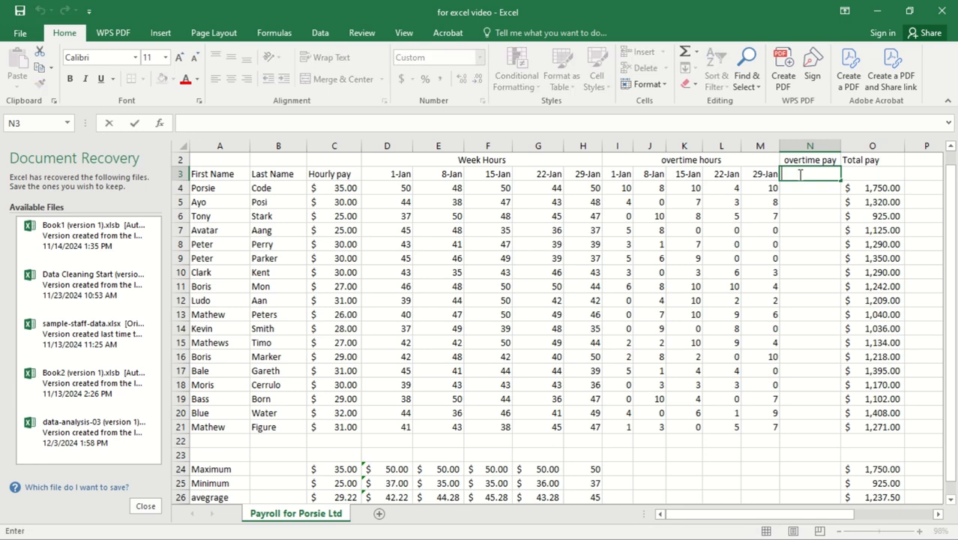
{"action": "left_click", "coordinate": [808, 158]}
{"action": "left_click", "coordinate": [802, 173]}
{"action": "double_click", "coordinate": [802, 174]}
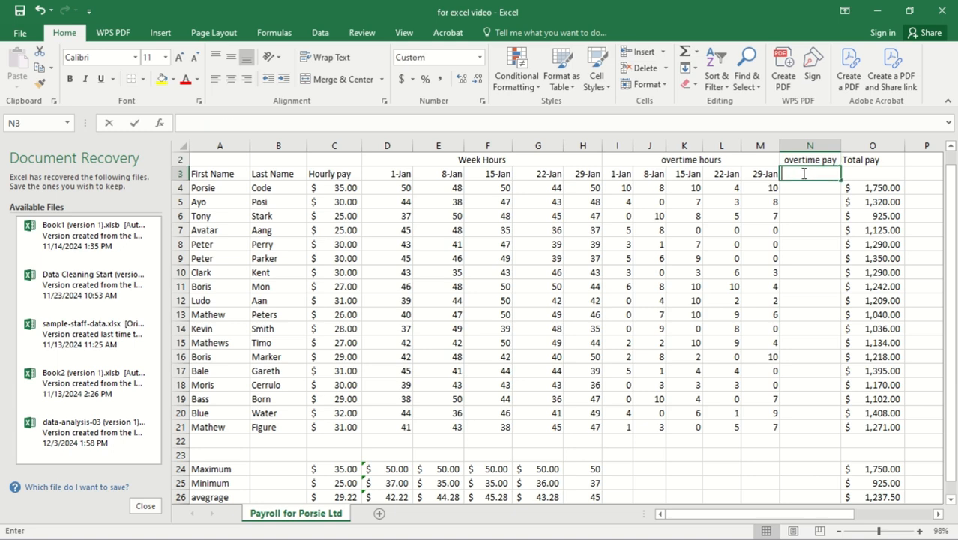
{"action": "type", "text": "pay"}
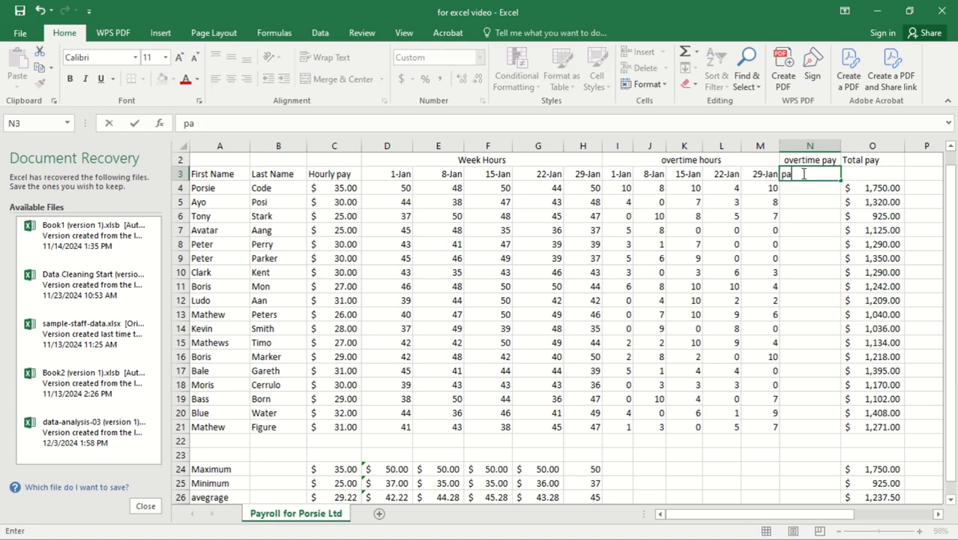
{"action": "key", "text": "BackSpace"}
{"action": "key", "text": "BackSpace"}
{"action": "key", "text": "BackSpace"}
{"action": "type", "text": "Pay"}
{"action": "left_click", "coordinate": [801, 189]}
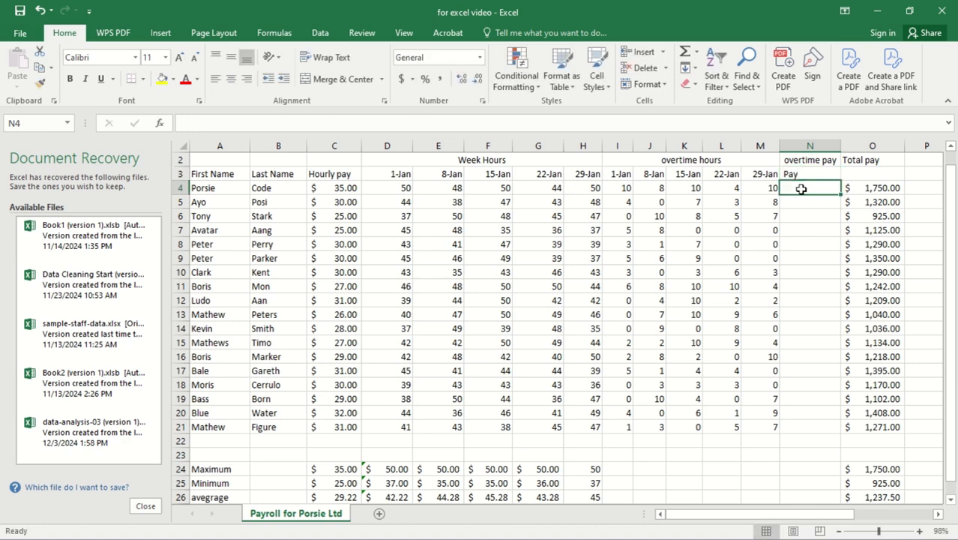
{"action": "left_click", "coordinate": [792, 176]}
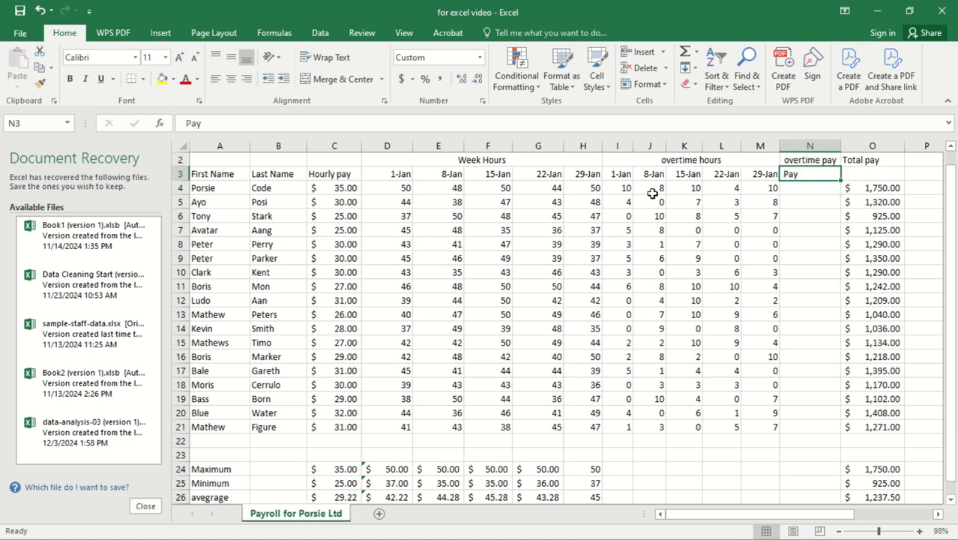
Calculate the first employee's 1-Jan overtime pay in N4 with the formula =C4*0.5*I4
{"action": "left_click", "coordinate": [337, 188]}
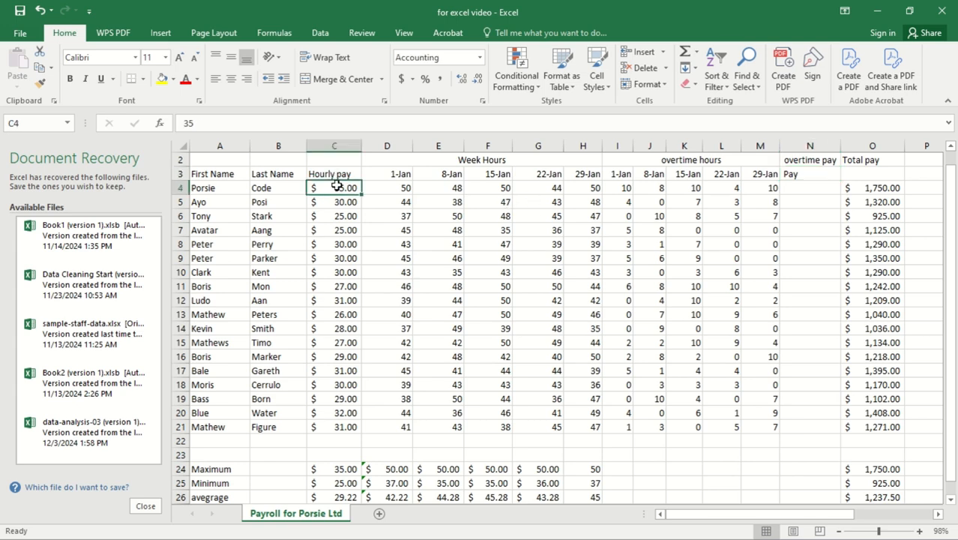
{"action": "left_click", "coordinate": [801, 191]}
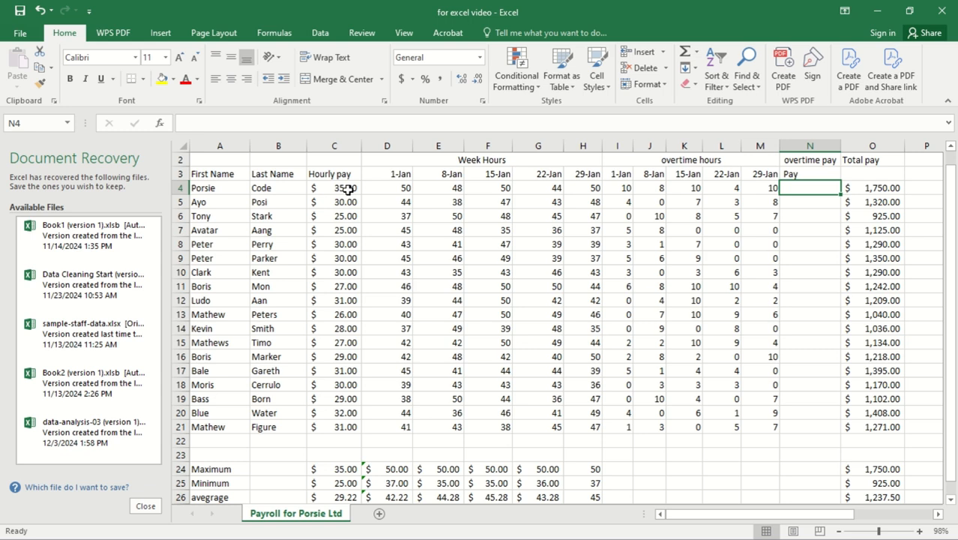
{"action": "type", "text": "="}
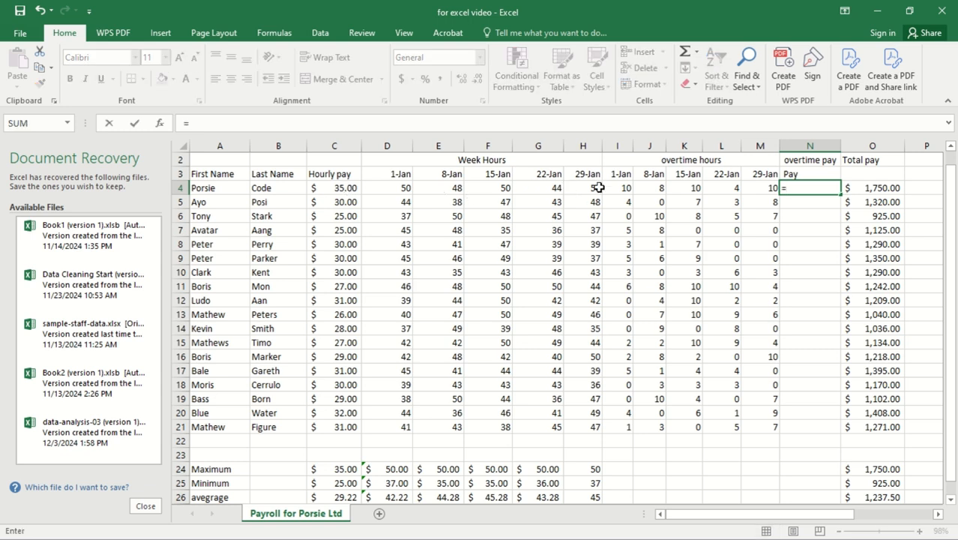
{"action": "left_click", "coordinate": [330, 188]}
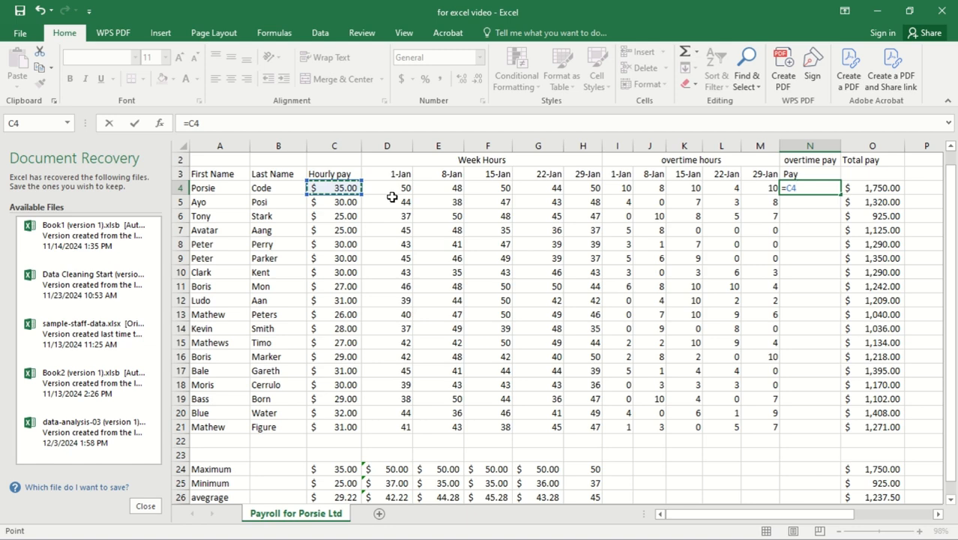
{"action": "type", "text": "*0.5"}
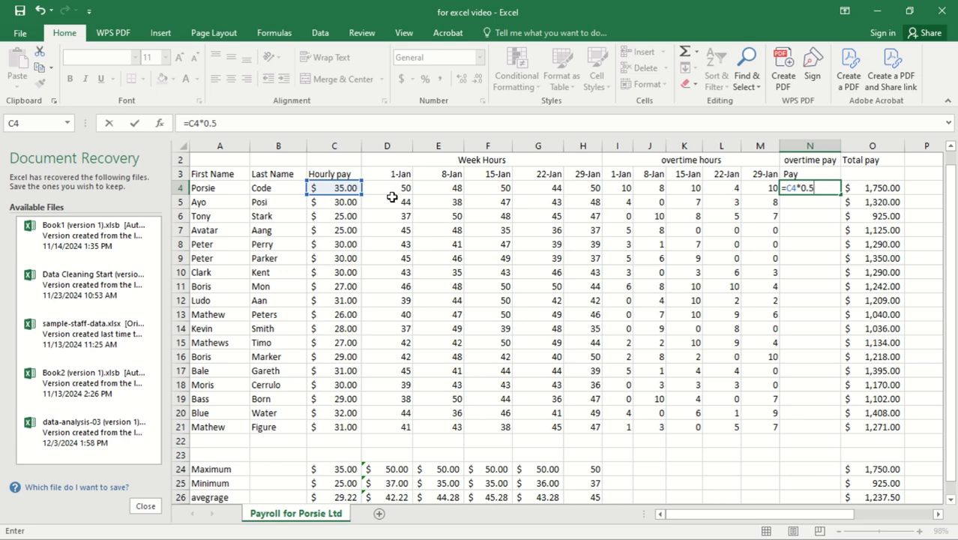
{"action": "type", "text": "*"}
{"action": "left_click", "coordinate": [622, 189]}
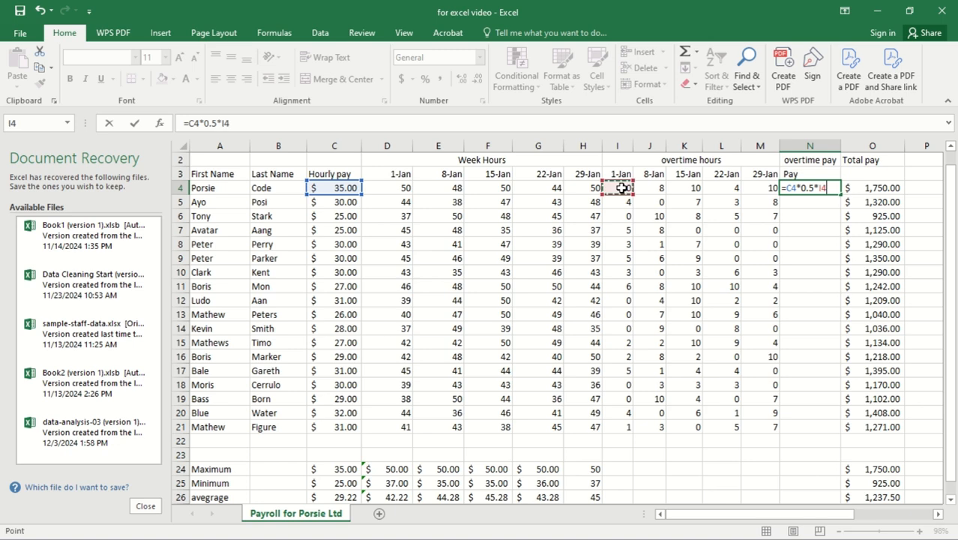
{"action": "key", "text": "Return"}
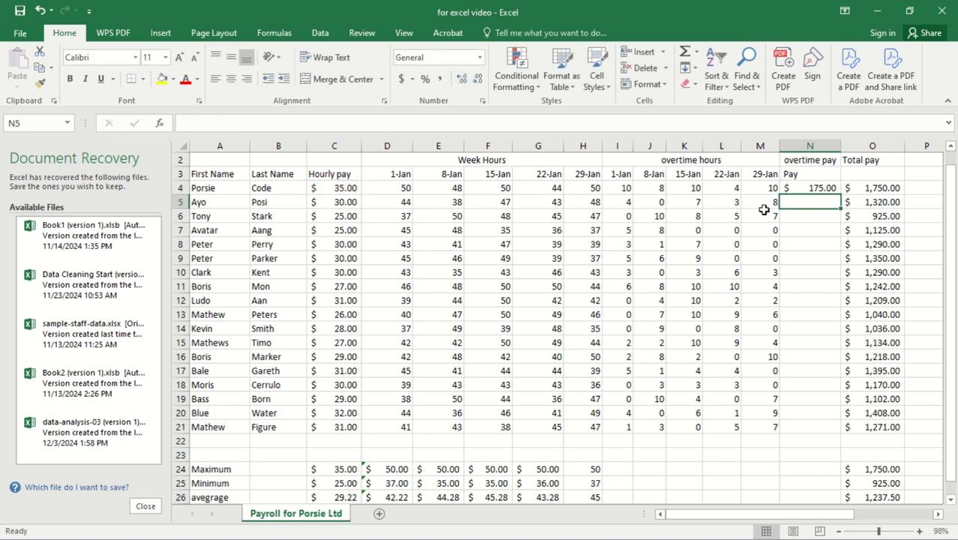
Extend the N4 formula to all five weeks as =(C4*0.5*I4)+(J4*0.5*C4)+(C4*0.5*K4)+(C4*0.5*L4)+(C4*0.5*M4)
{"action": "left_click", "coordinate": [797, 185]}
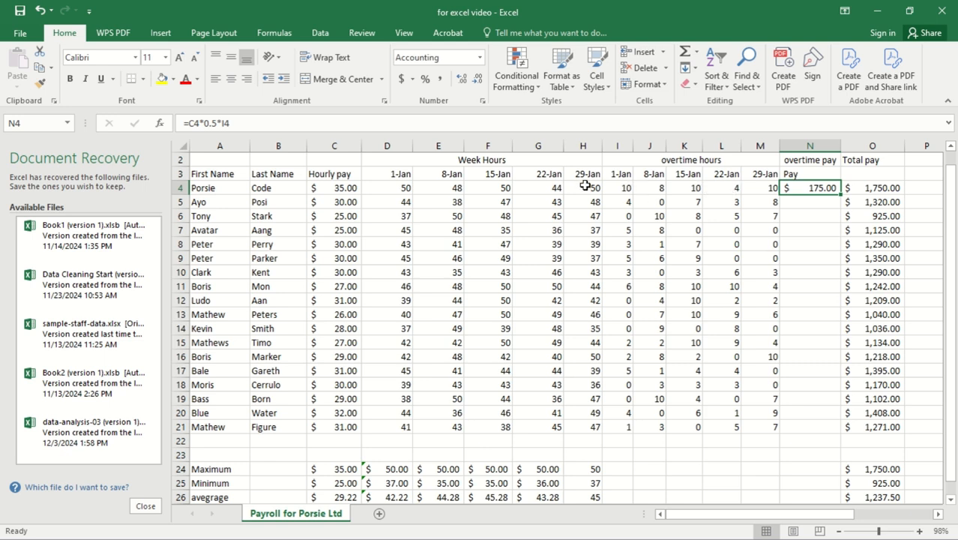
{"action": "left_click", "coordinate": [546, 189]}
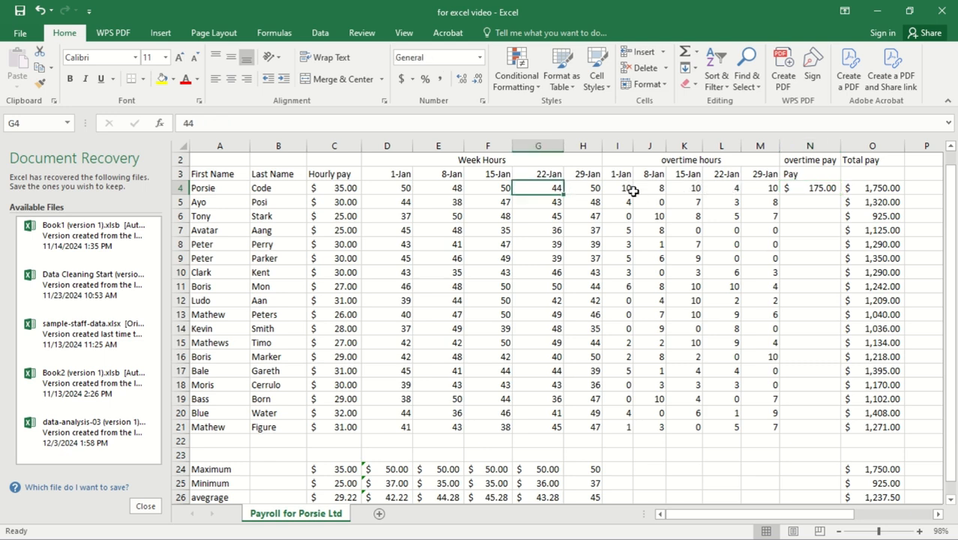
{"action": "left_click", "coordinate": [580, 192]}
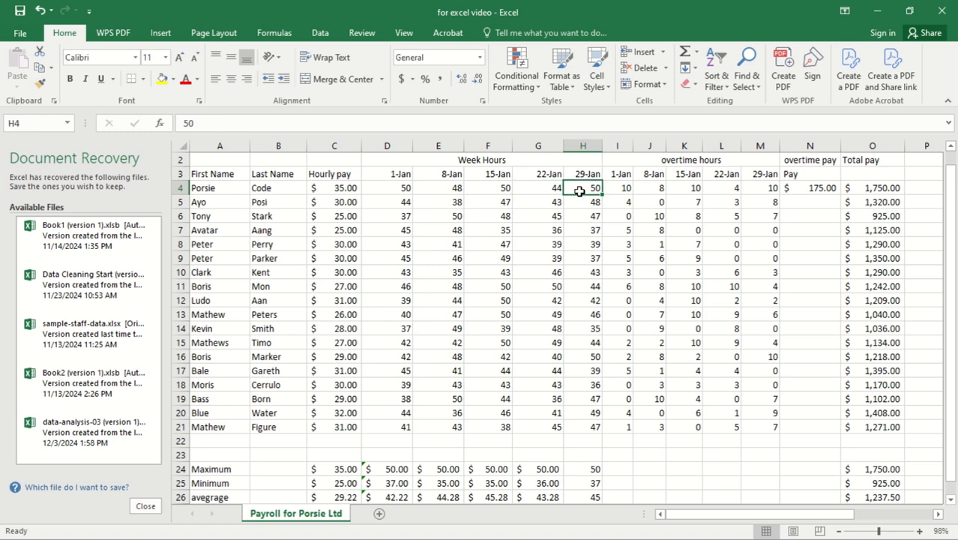
{"action": "left_click", "coordinate": [822, 193]}
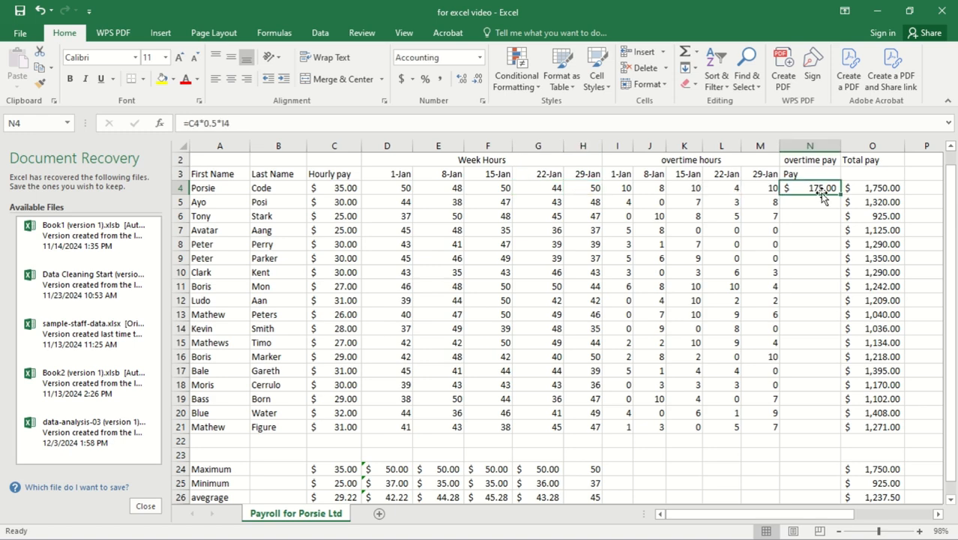
{"action": "left_click", "coordinate": [586, 189]}
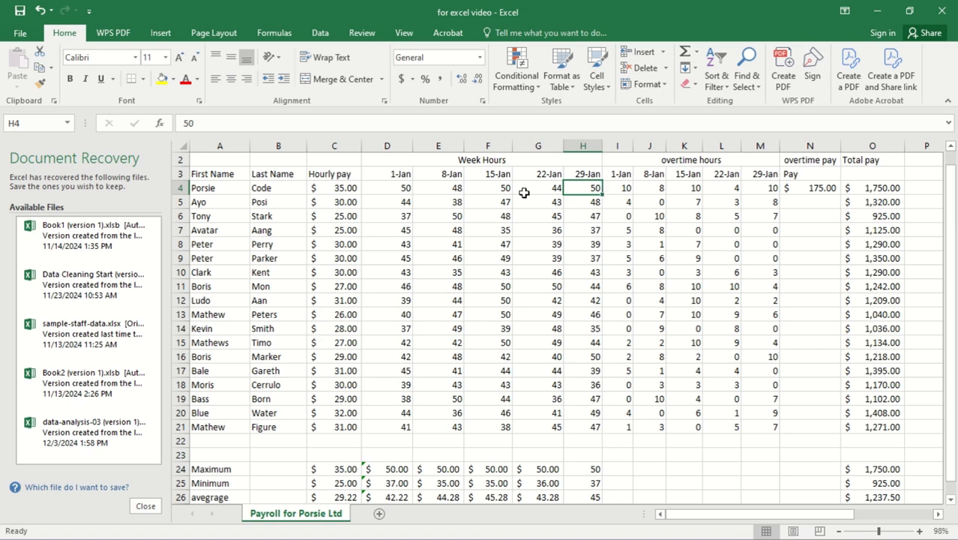
{"action": "left_click", "coordinate": [810, 191]}
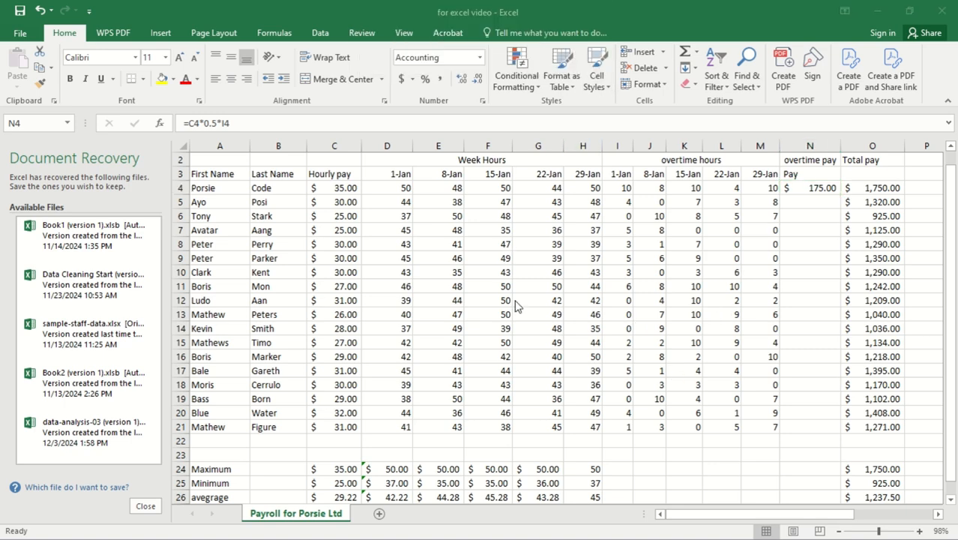
{"action": "left_click", "coordinate": [785, 188]}
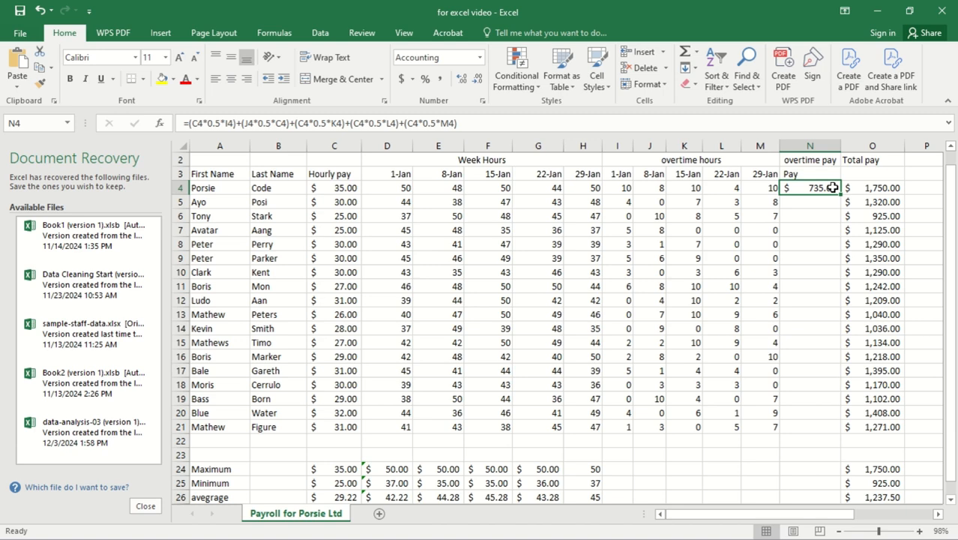
Examine the weekly terms of the N4 overtime pay formula and the cells they reference
{"action": "left_click", "coordinate": [485, 124]}
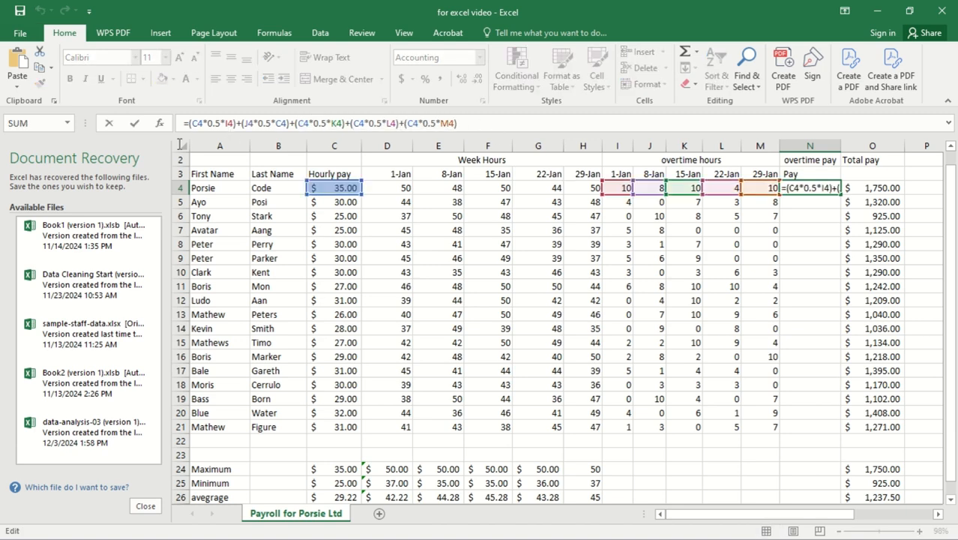
{"action": "left_click_drag", "start_coordinate": [180, 144], "coordinate": [176, 115]}
{"action": "left_click", "coordinate": [252, 119]}
{"action": "double_click", "coordinate": [208, 125]}
{"action": "left_click", "coordinate": [208, 124]}
{"action": "left_click_drag", "start_coordinate": [187, 124], "coordinate": [511, 124]}
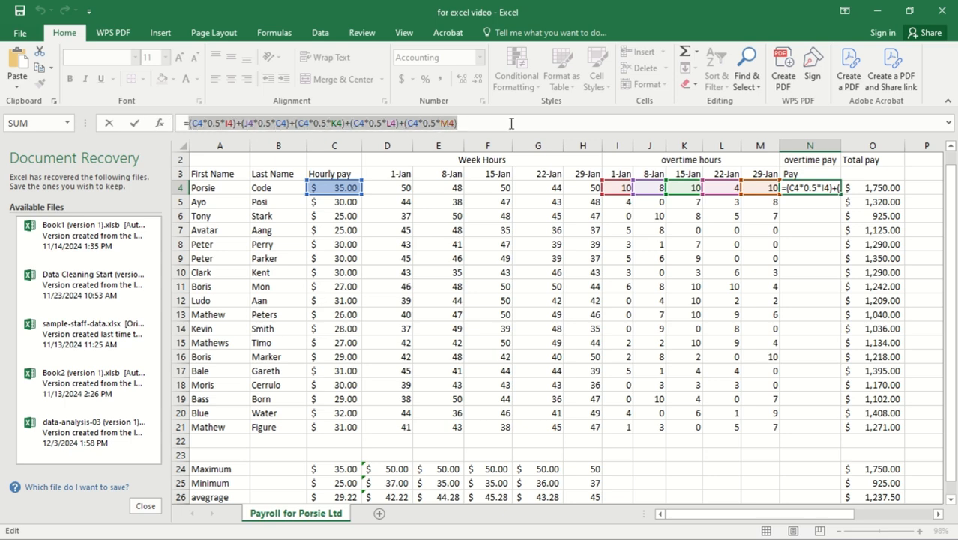
{"action": "left_click", "coordinate": [512, 124]}
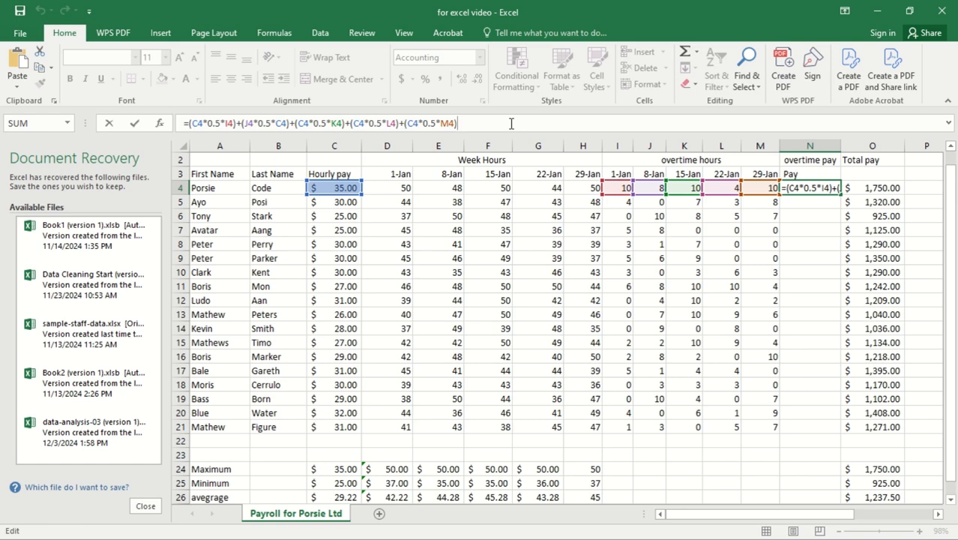
{"action": "key", "text": "ctrl+Return"}
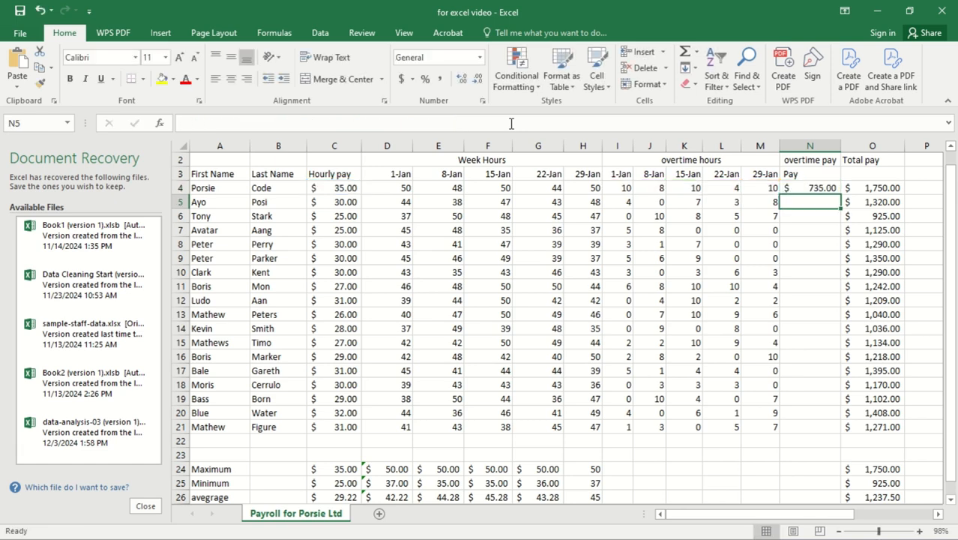
Fill the overtime pay formula from N4 down to N21
{"action": "left_click", "coordinate": [684, 174]}
{"action": "left_click", "coordinate": [805, 193]}
{"action": "left_click_drag", "start_coordinate": [839, 196], "coordinate": [831, 429]}
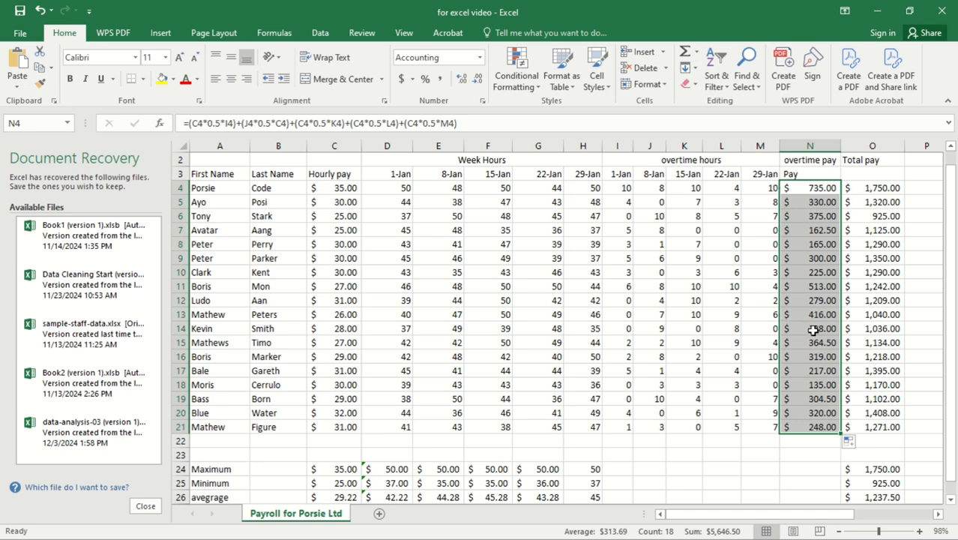
Review the overtime pay formula in N4 and the total pay formula in O4
{"action": "left_click", "coordinate": [801, 192]}
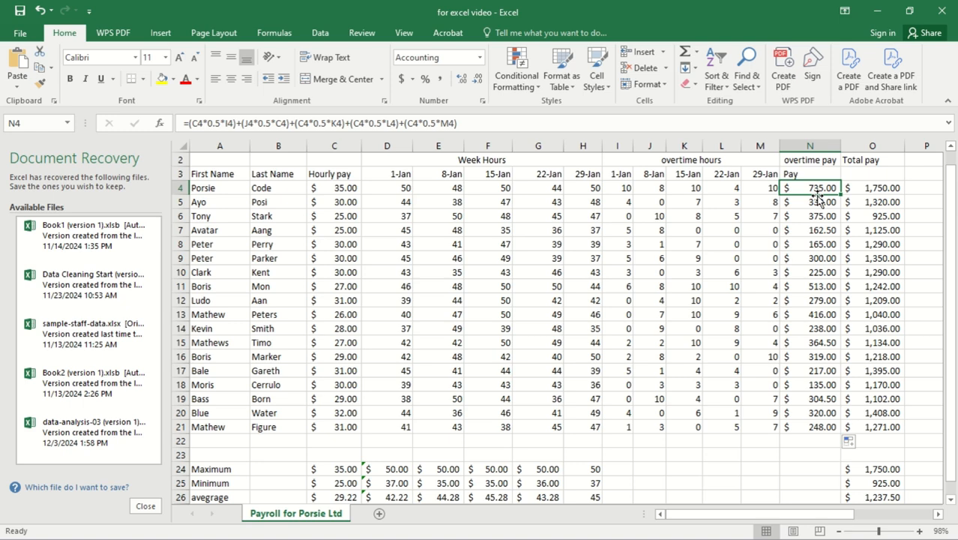
{"action": "left_click", "coordinate": [474, 124]}
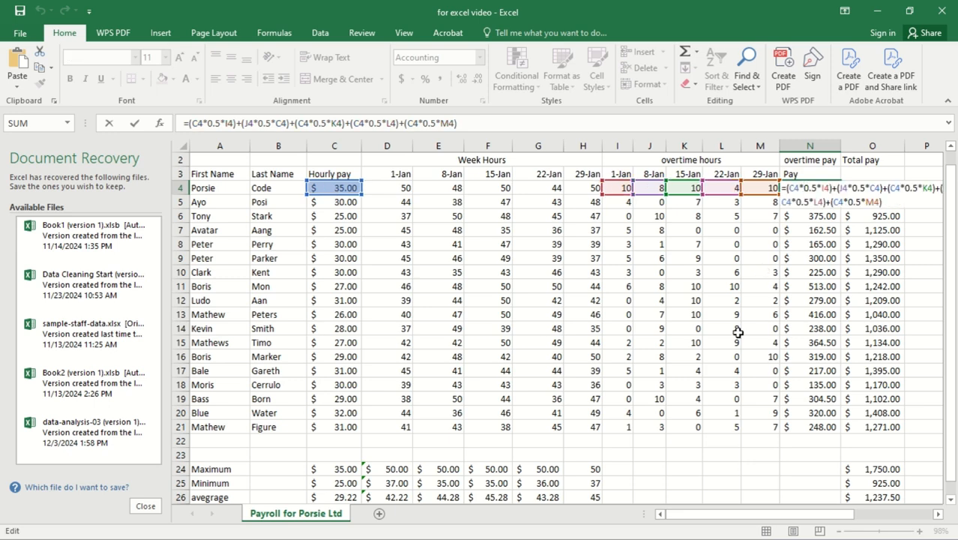
{"action": "left_click", "coordinate": [470, 124]}
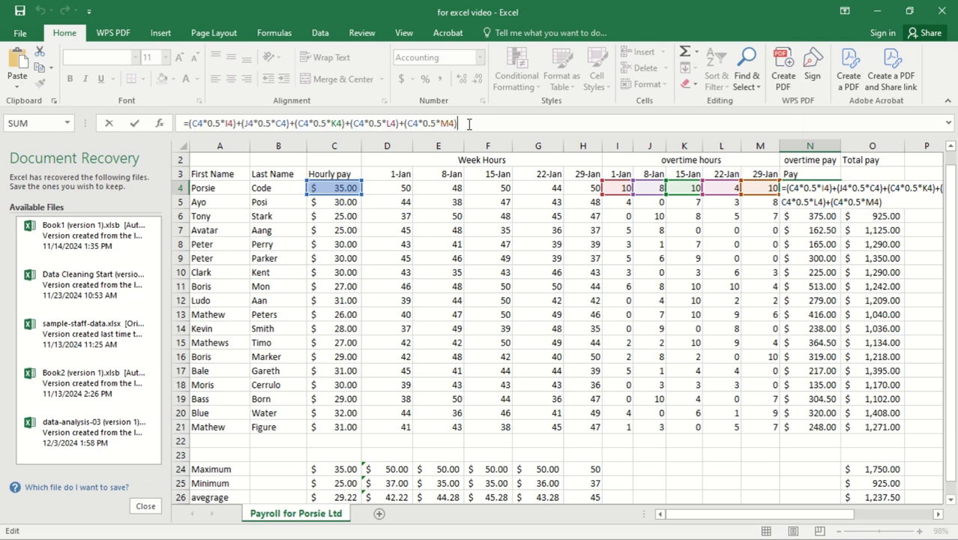
{"action": "key", "text": "Return"}
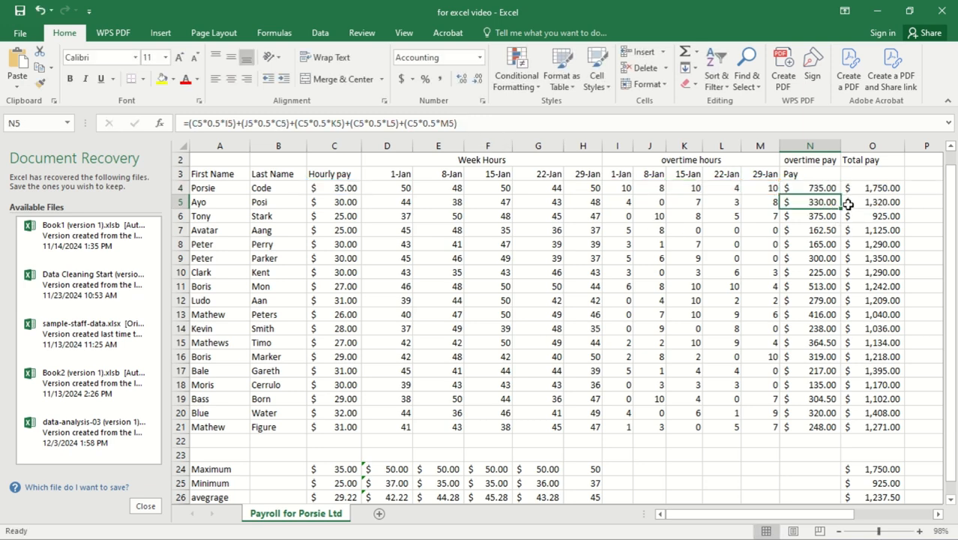
{"action": "left_click", "coordinate": [827, 186]}
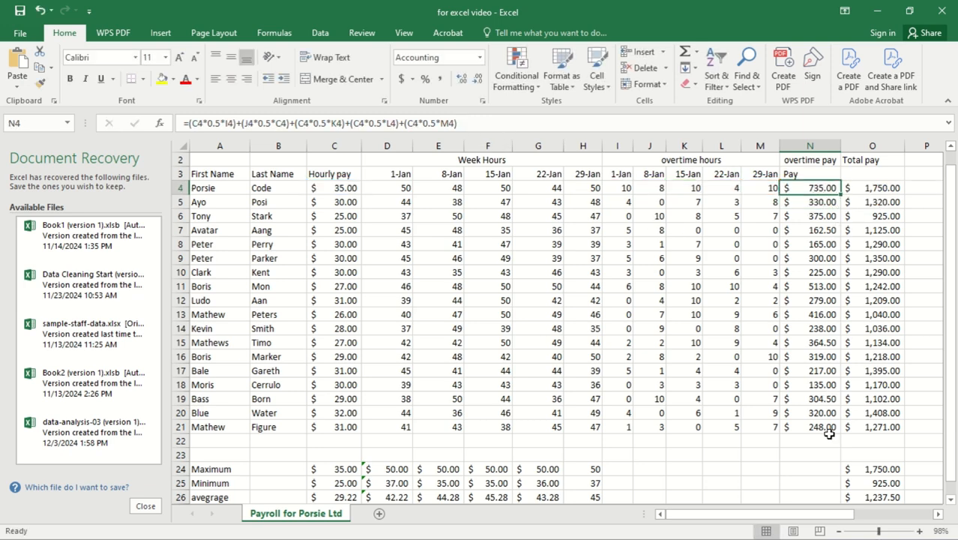
{"action": "left_click", "coordinate": [863, 189]}
{"action": "type", "text": "=C4*D4"}
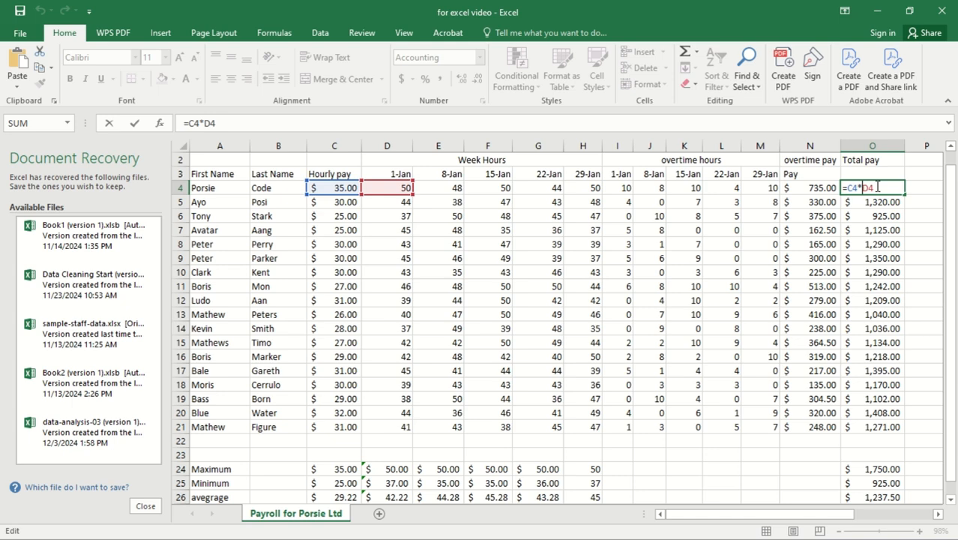
{"action": "mouse_move", "coordinate": [878, 187]}
{"action": "left_mouse_down"}
{"action": "mouse_move", "coordinate": [844, 188]}
{"action": "mouse_move", "coordinate": [872, 189]}
{"action": "left_mouse_up"}
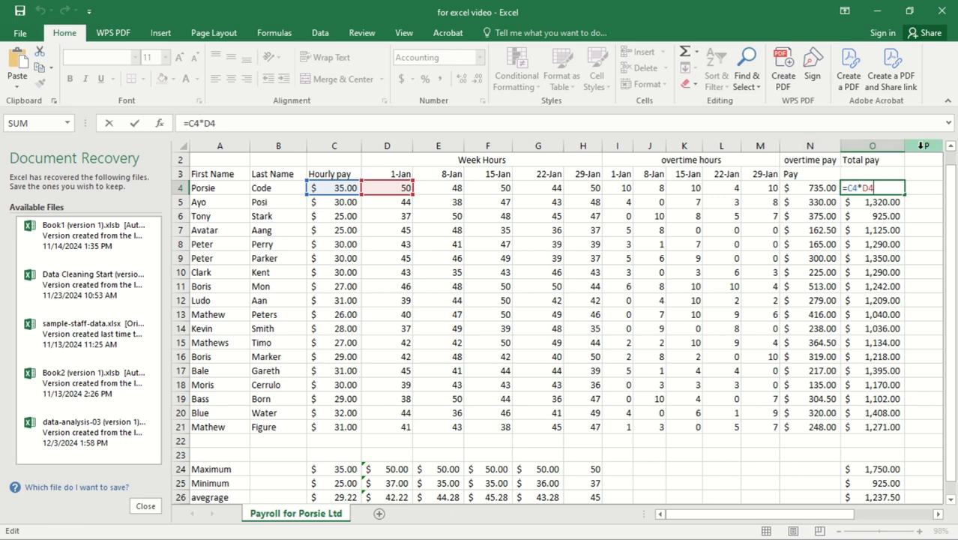
{"action": "left_click", "coordinate": [922, 145]}
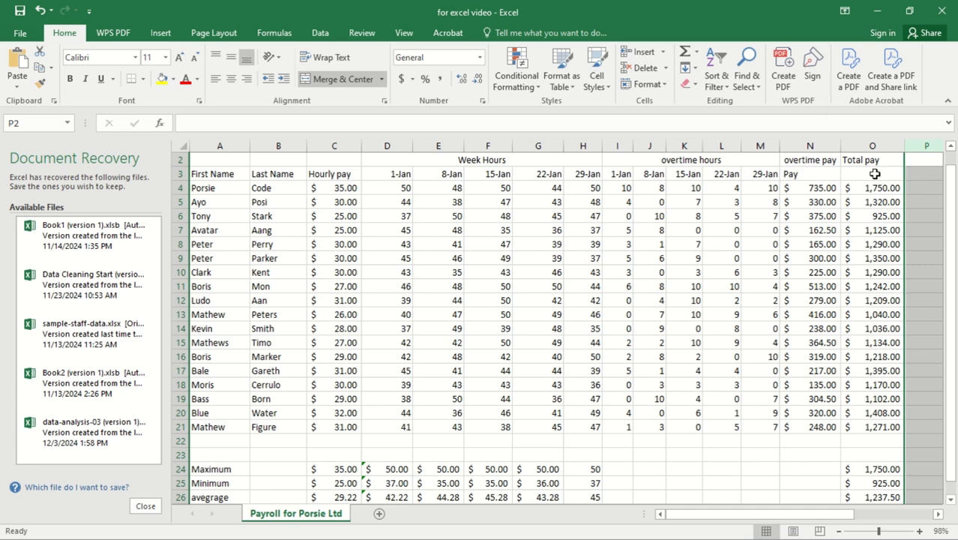
Enter the subheading Monthly in O3, above the first total pay column
{"action": "left_click", "coordinate": [819, 145]}
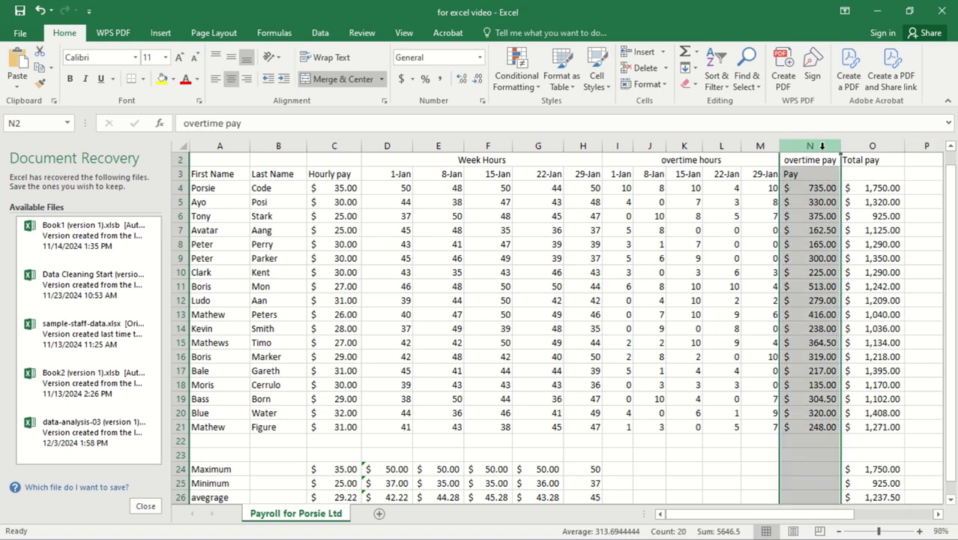
{"action": "left_click", "coordinate": [867, 175]}
{"action": "type", "text": "Mon"}
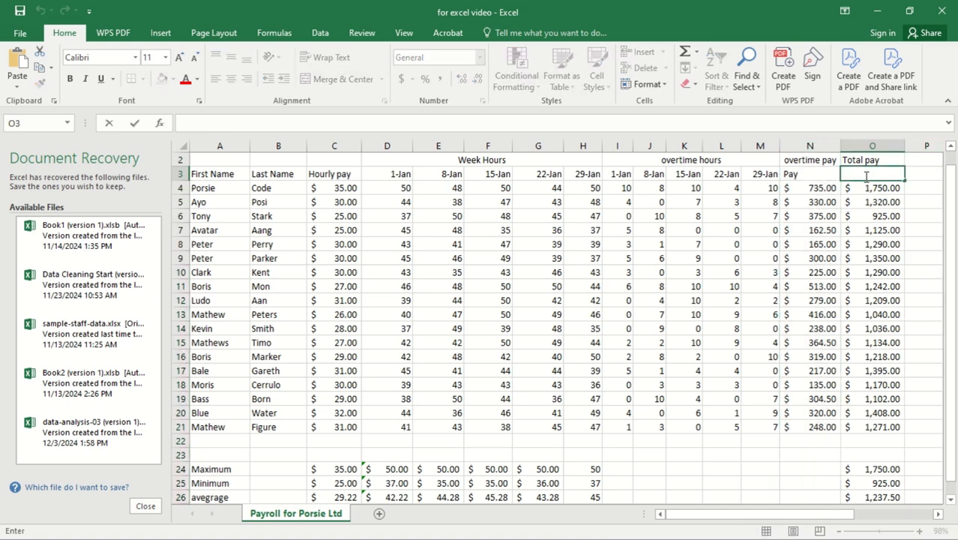
{"action": "type", "text": "thly"}
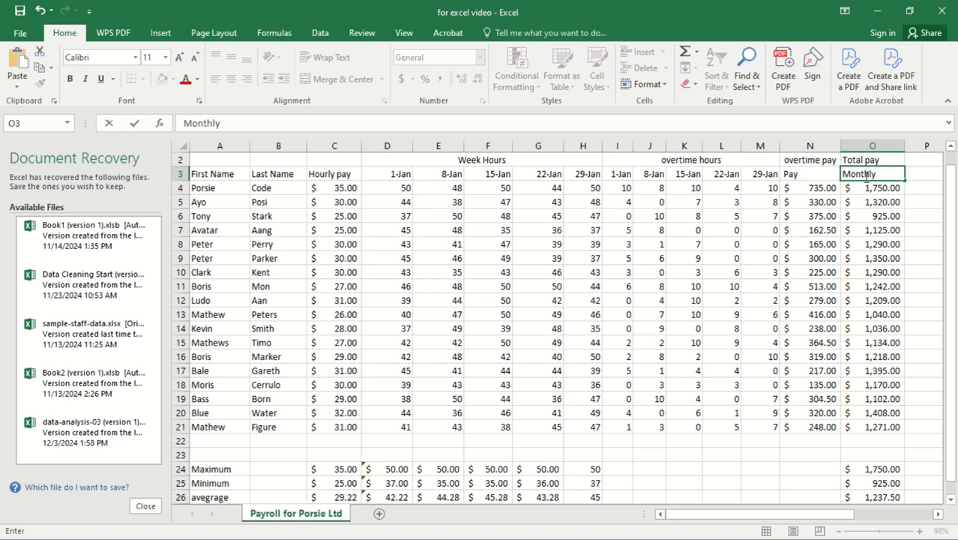
{"action": "left_click", "coordinate": [914, 177]}
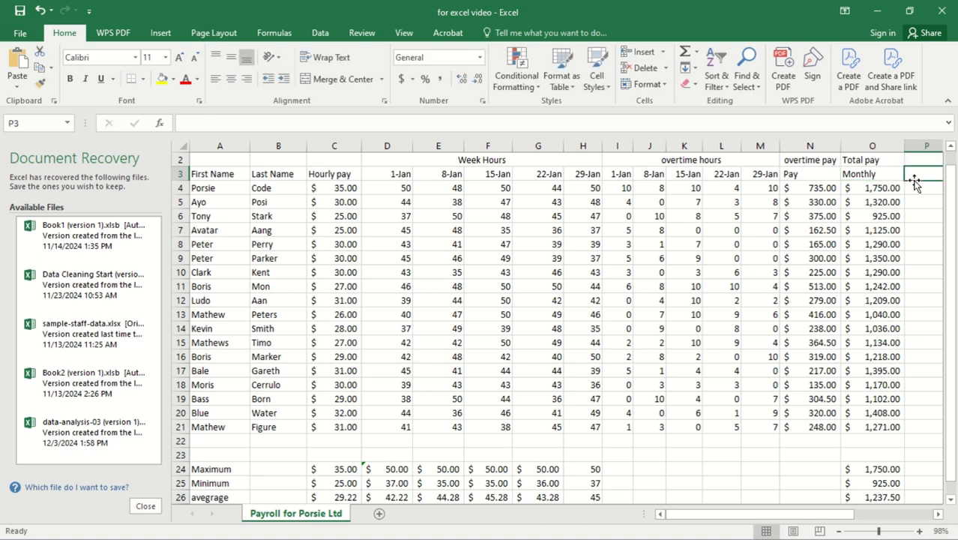
Extend the Total pay heading across O2:P2 and merge and center it over both columns
{"action": "left_click", "coordinate": [877, 162]}
{"action": "left_click_drag", "start_coordinate": [906, 167], "coordinate": [932, 166]}
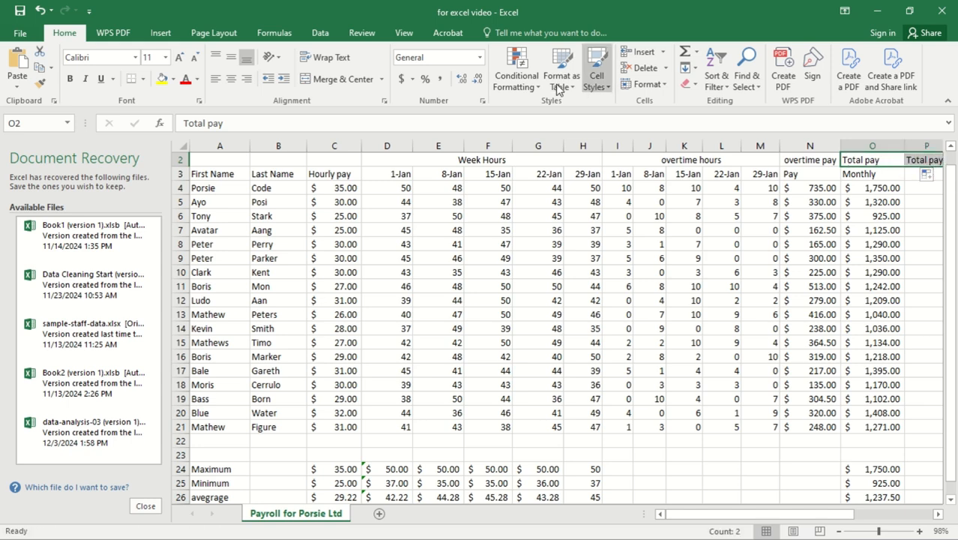
{"action": "left_click", "coordinate": [321, 79]}
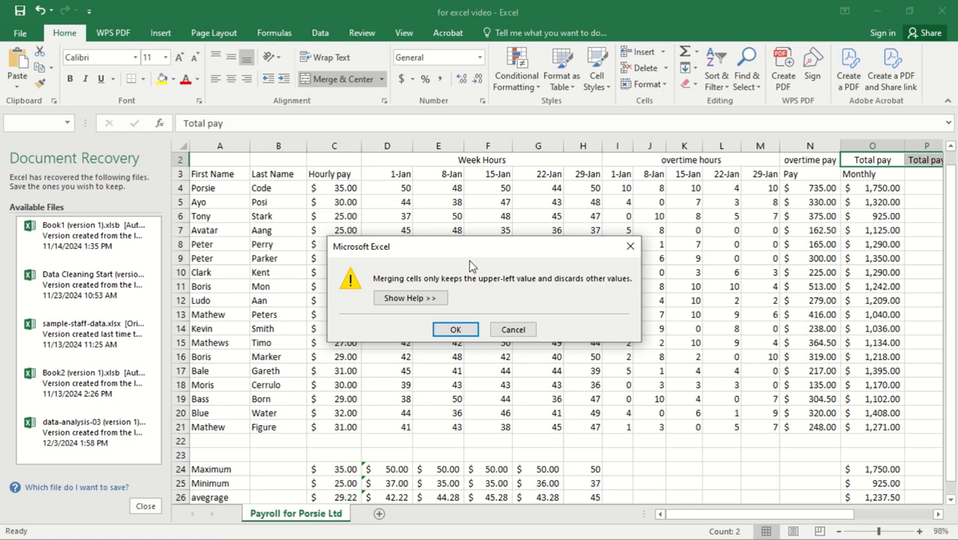
{"action": "left_click", "coordinate": [443, 331]}
Enter the subheading Total in P3, beside the Monthly subheading
{"action": "left_click_drag", "start_coordinate": [681, 516], "coordinate": [720, 516]}
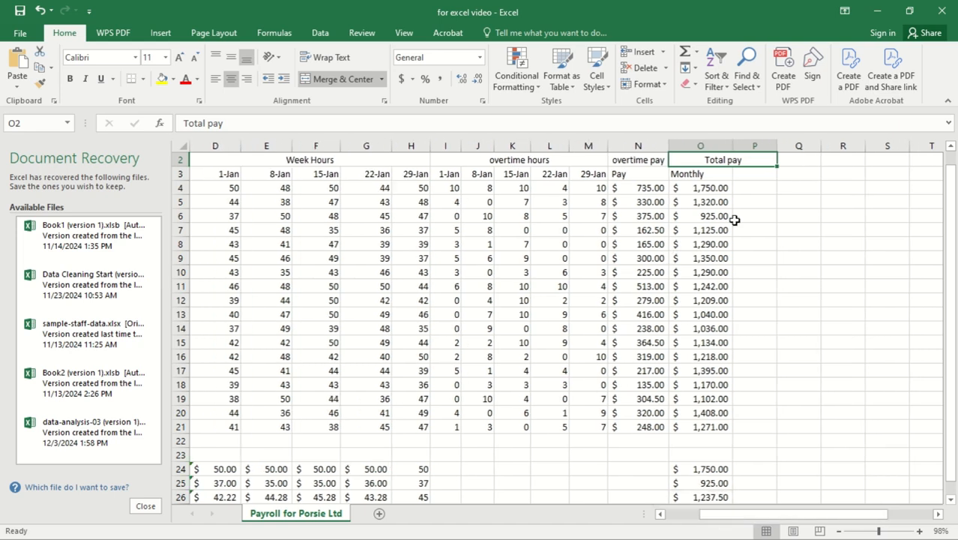
{"action": "left_click", "coordinate": [746, 174]}
{"action": "double_click", "coordinate": [746, 174]}
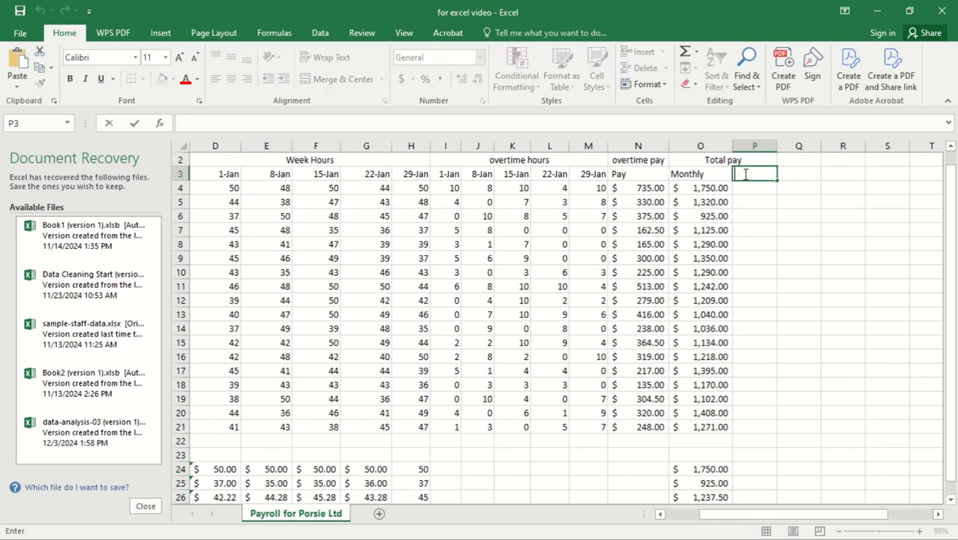
{"action": "type", "text": "Totla"}
{"action": "key", "text": "BackSpace"}
{"action": "key", "text": "BackSpace"}
{"action": "type", "text": "al"}
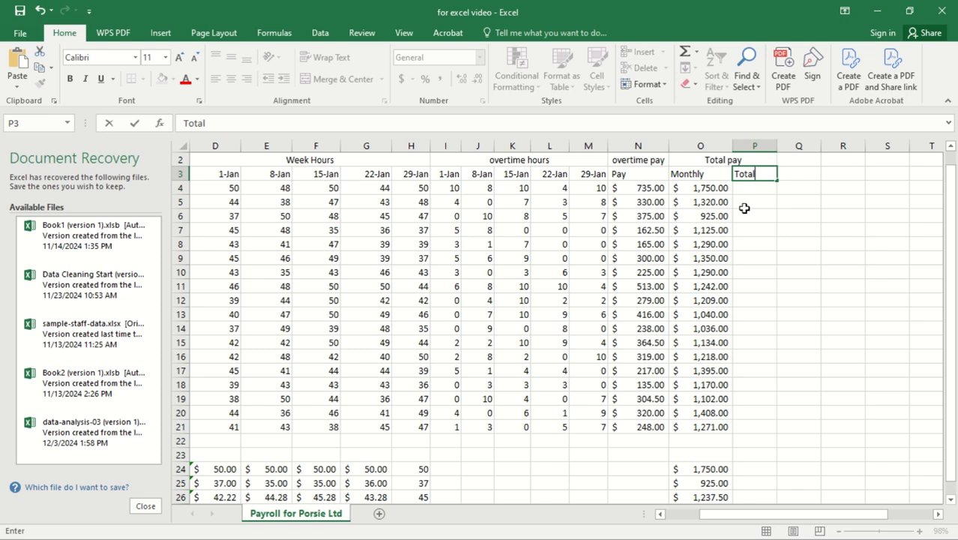
{"action": "left_click", "coordinate": [738, 200]}
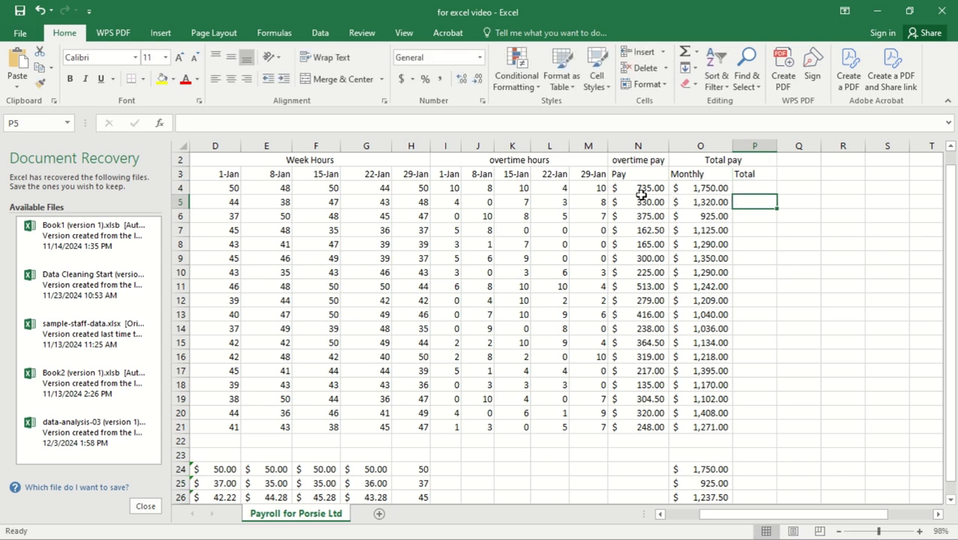
Review the overtime pay in N4 and the monthly pay in O4
{"action": "left_click", "coordinate": [641, 199]}
{"action": "left_click", "coordinate": [641, 190]}
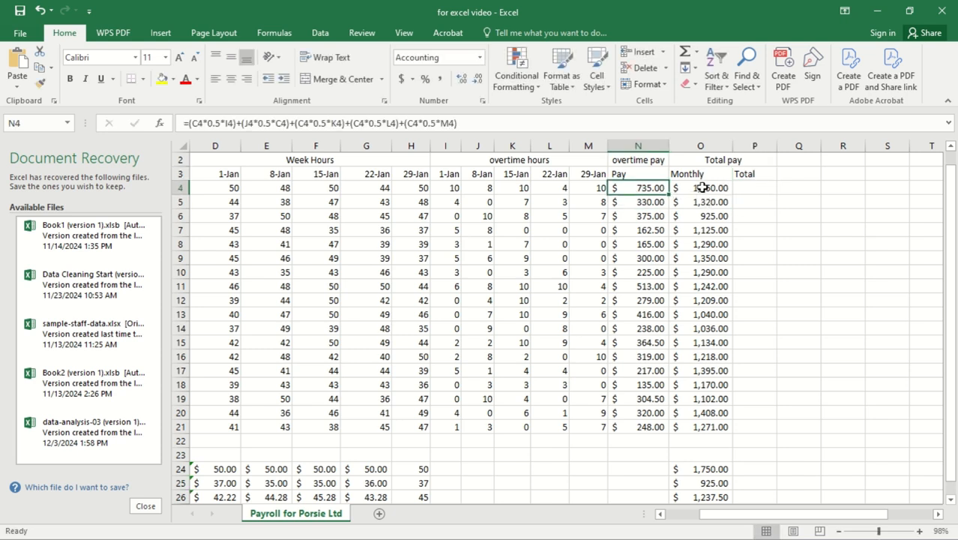
{"action": "left_click", "coordinate": [702, 188]}
{"action": "left_click", "coordinate": [643, 192]}
{"action": "left_click", "coordinate": [705, 192]}
{"action": "left_click", "coordinate": [650, 191]}
Add the first employee's overtime and monthly pay in P4 with the formula =N4+O4
{"action": "left_click", "coordinate": [749, 194]}
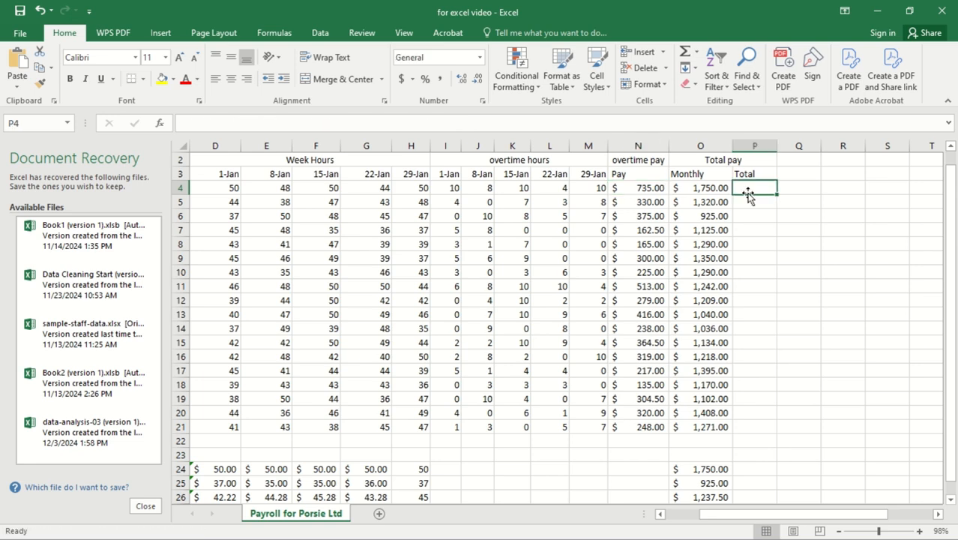
{"action": "double_click", "coordinate": [749, 190]}
{"action": "type", "text": "="}
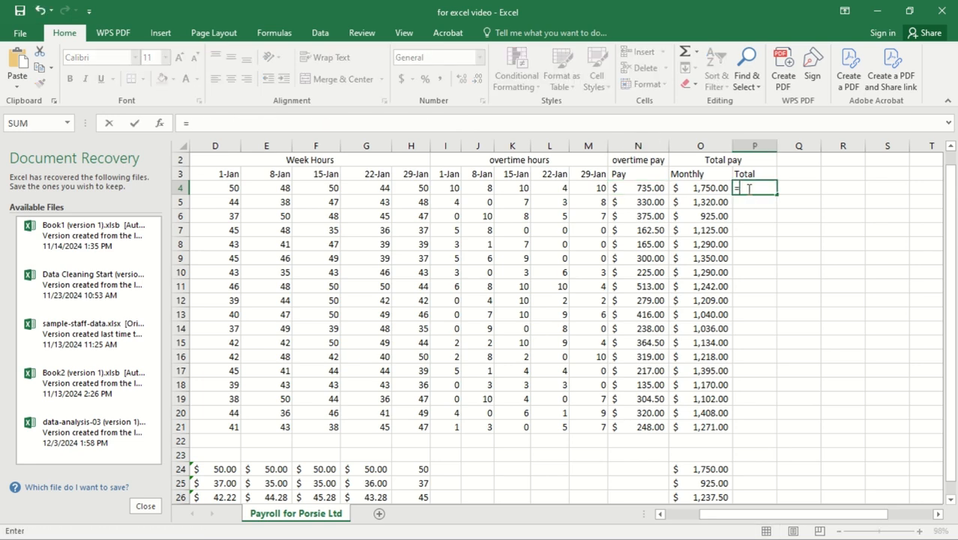
{"action": "left_click", "coordinate": [650, 190]}
{"action": "type", "text": "+"}
{"action": "left_click", "coordinate": [706, 192]}
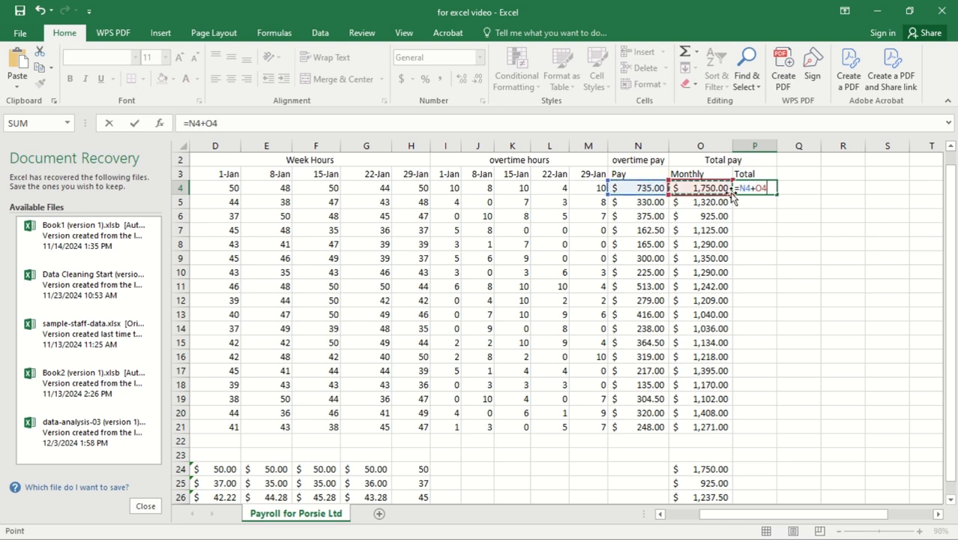
{"action": "key", "text": "Return"}
{"action": "left_click", "coordinate": [761, 188]}
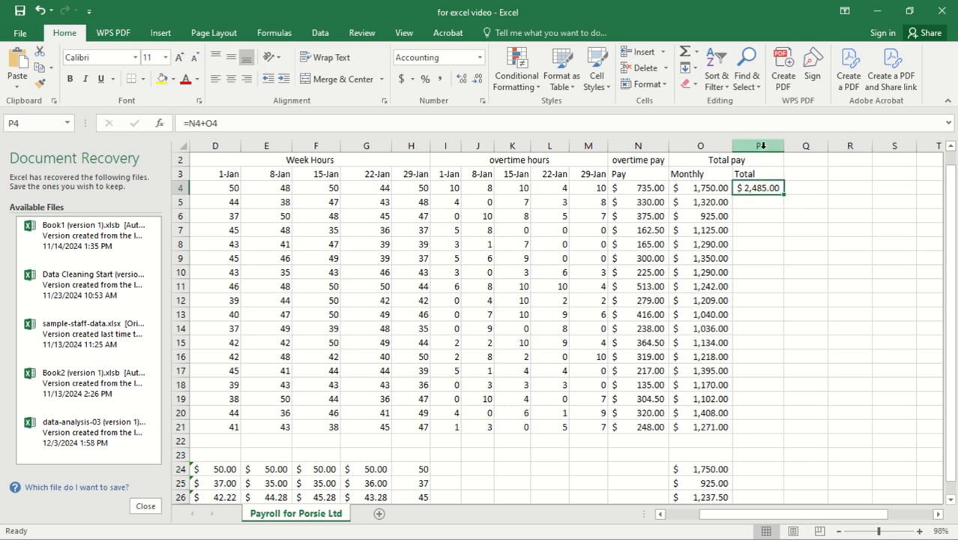
Try selecting the Total column downward from P4, then return to the sheet's first rows and undo the P4 formula
{"action": "key", "text": "shift+Down"}
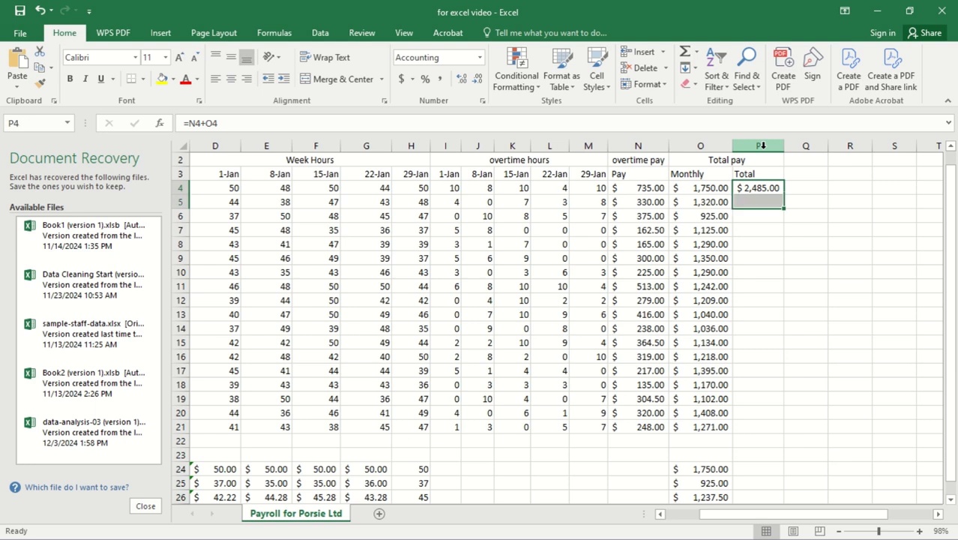
{"action": "key", "text": "ctrl+shift+Down"}
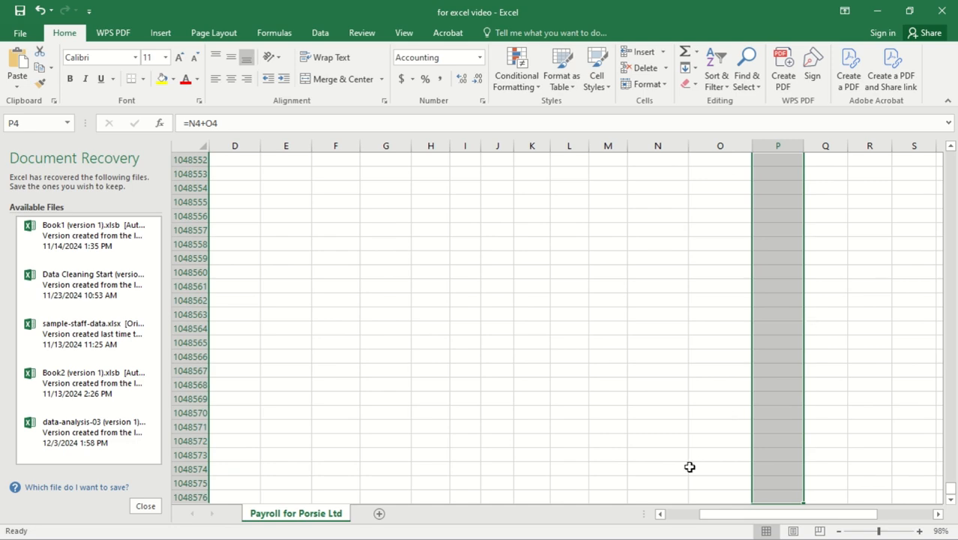
{"action": "mouse_move", "coordinate": [749, 516]}
{"action": "left_mouse_down"}
{"action": "mouse_move", "coordinate": [651, 530]}
{"action": "mouse_move", "coordinate": [864, 520]}
{"action": "left_mouse_up"}
{"action": "left_click_drag", "start_coordinate": [953, 493], "coordinate": [954, 311]}
{"action": "left_click", "coordinate": [956, 196]}
{"action": "key", "text": "ctrl+z"}
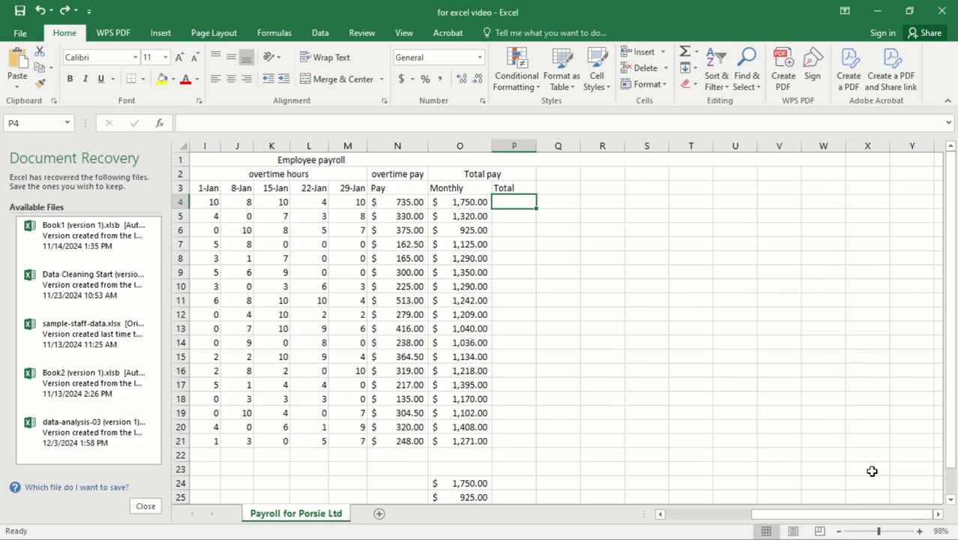
Enter the formula =N4+O4 in P4 to total the first employee's overtime and monthly pay
{"action": "left_click", "coordinate": [514, 187]}
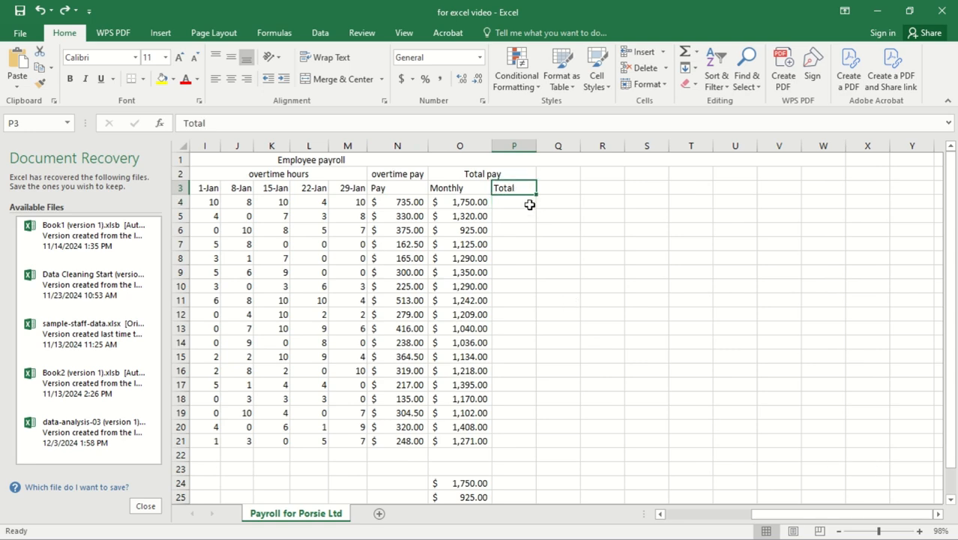
{"action": "left_click", "coordinate": [515, 202]}
{"action": "double_click", "coordinate": [513, 205]}
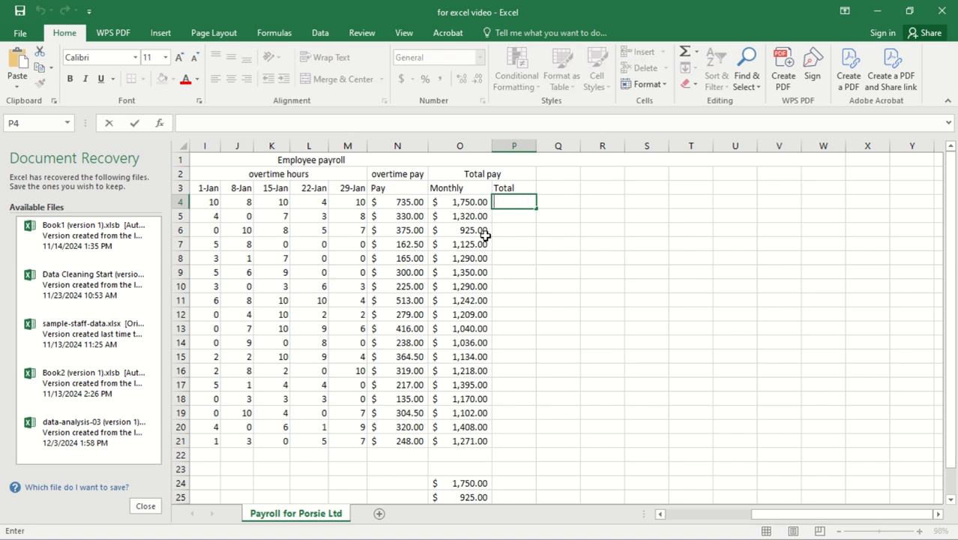
{"action": "type", "text": "="}
{"action": "left_click", "coordinate": [413, 202]}
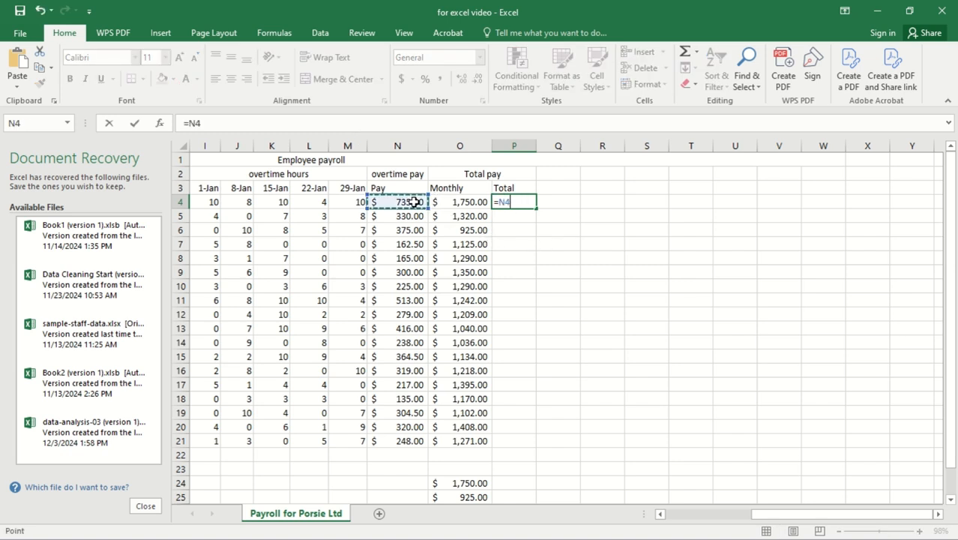
{"action": "type", "text": "+"}
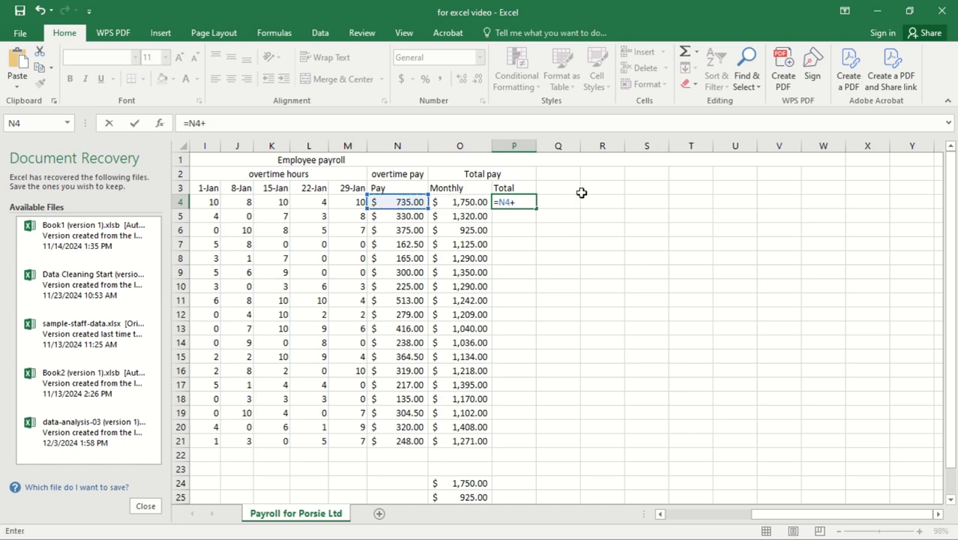
{"action": "left_click", "coordinate": [466, 204]}
{"action": "key", "text": "Return"}
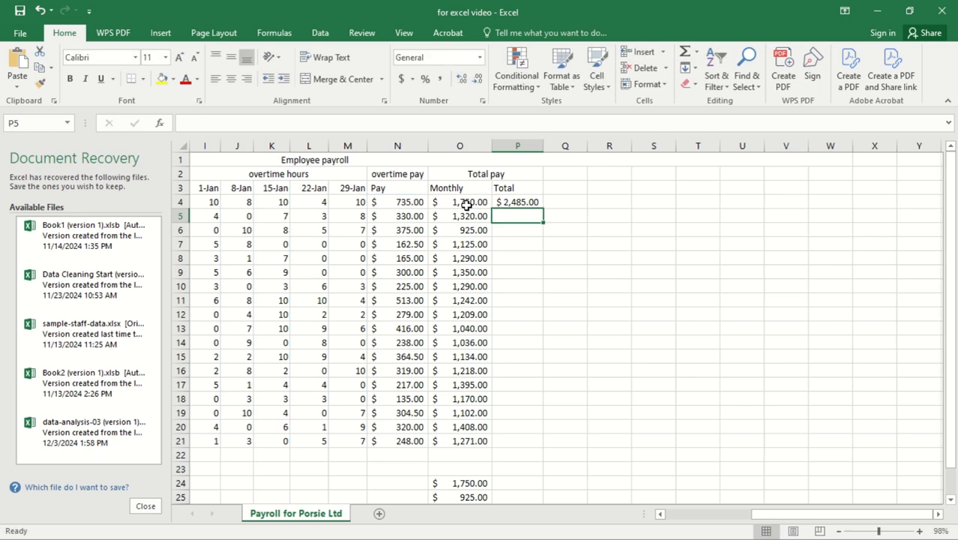
Fill the total pay formula from P4 down to P21
{"action": "left_click", "coordinate": [536, 203]}
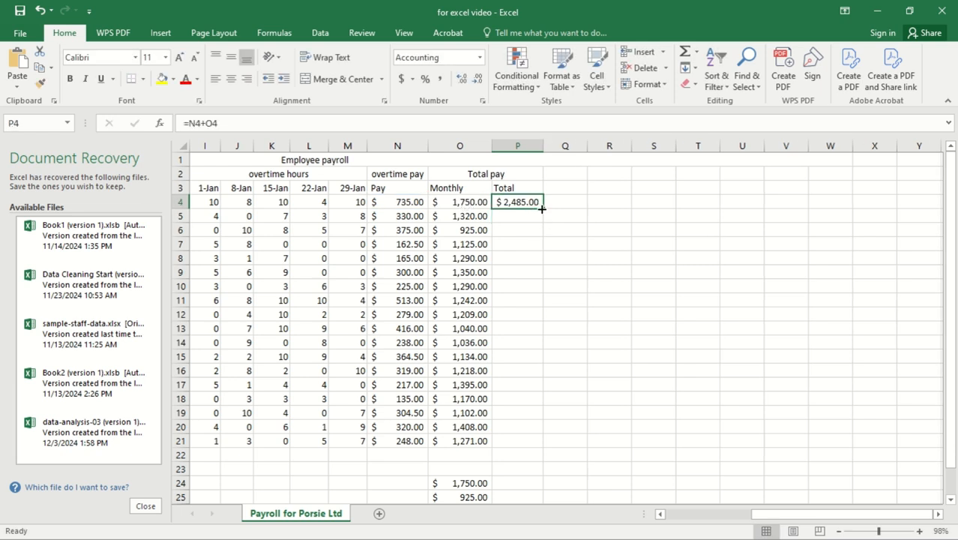
{"action": "double_click", "coordinate": [543, 210]}
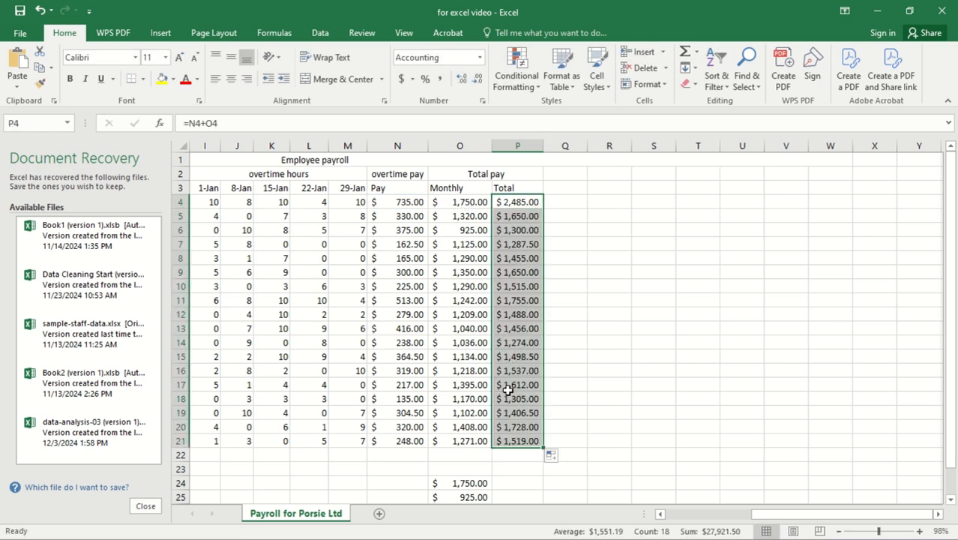
{"action": "left_click", "coordinate": [641, 361]}
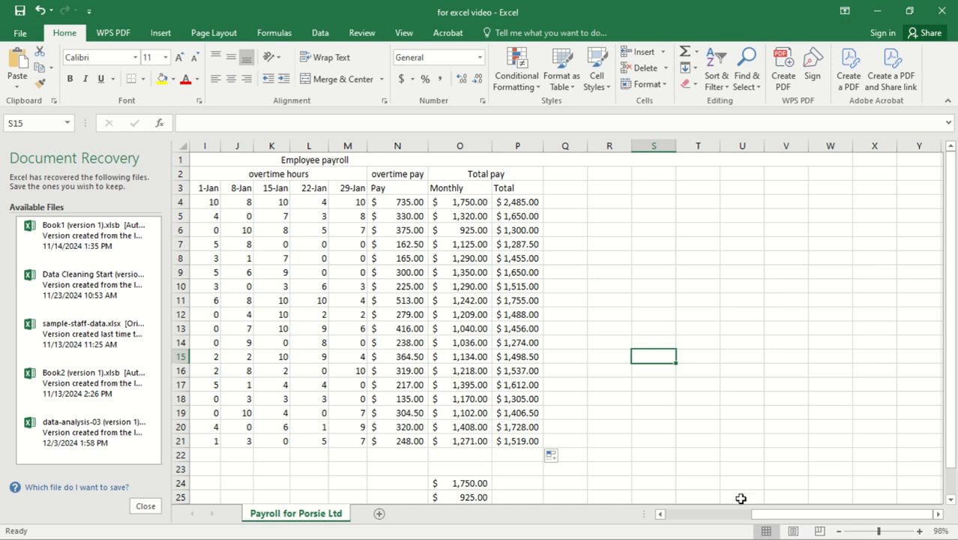
Enter the heading "Name of emloyees" in A2, above the First Name column
{"action": "left_click_drag", "start_coordinate": [774, 514], "coordinate": [691, 518]}
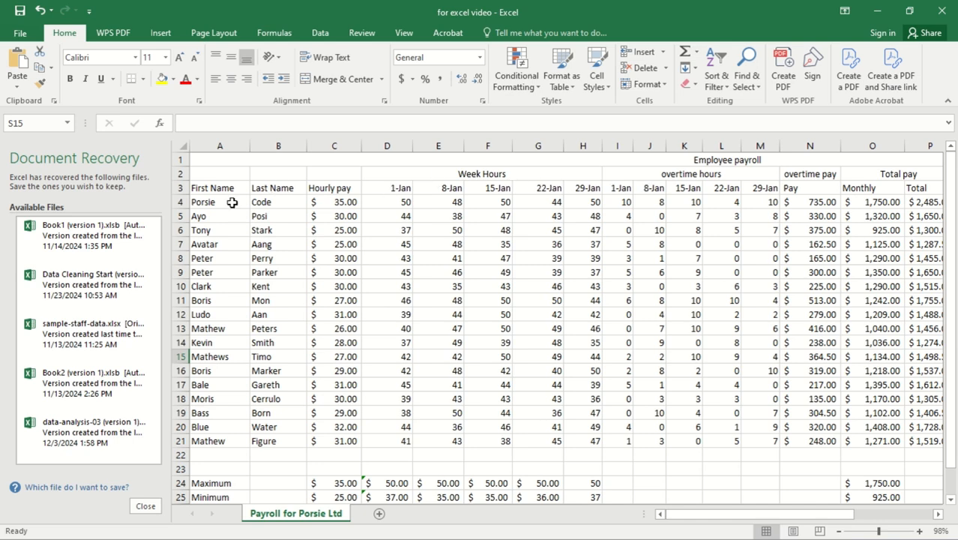
{"action": "double_click", "coordinate": [213, 174]}
{"action": "type", "text": "Name"}
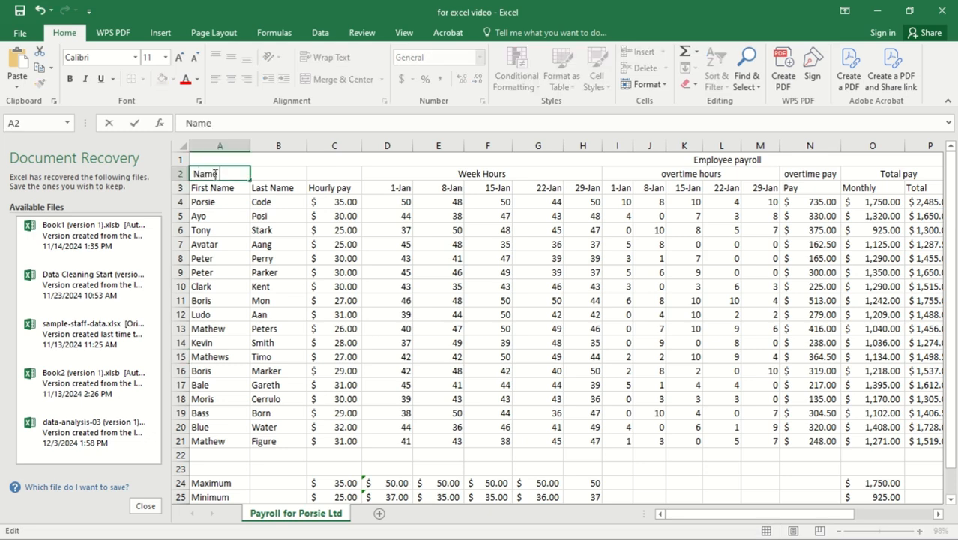
{"action": "type", "text": " of emloyees"}
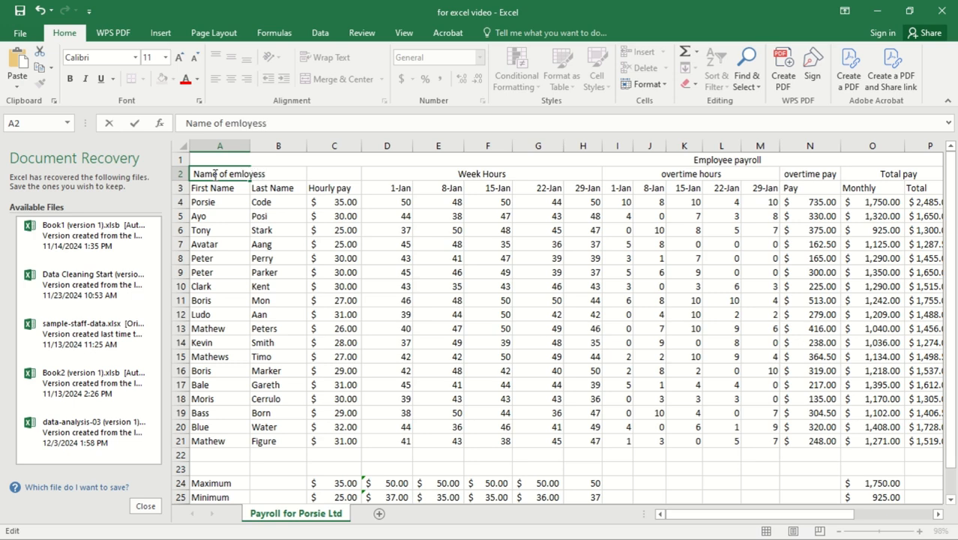
{"action": "key", "text": "Return"}
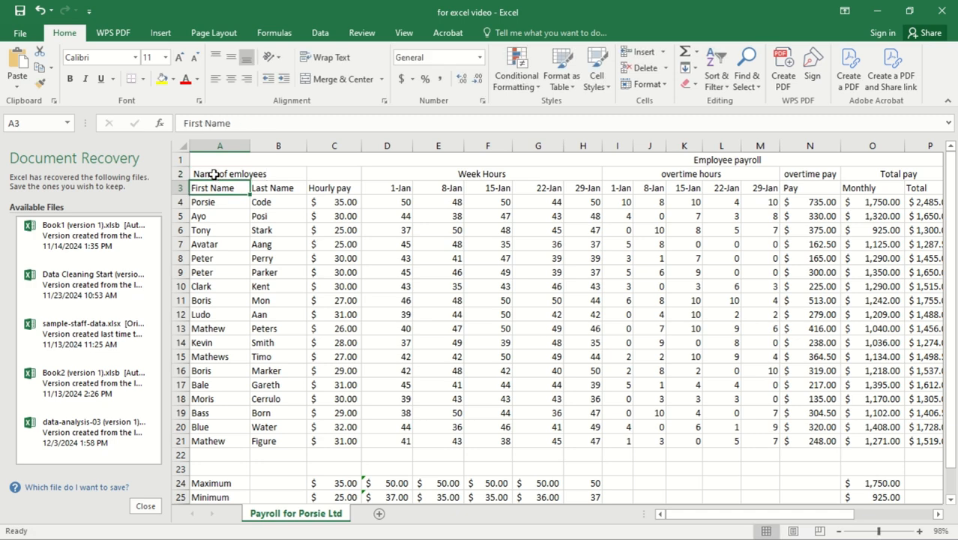
Merge and center the employee name heading across A2:B2 and autofit the width of column B
{"action": "left_click", "coordinate": [227, 174]}
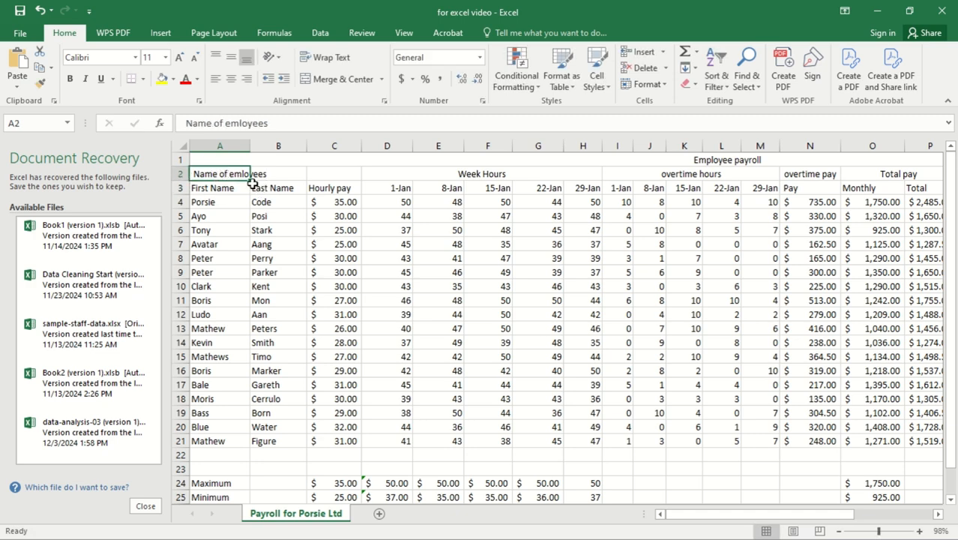
{"action": "left_click_drag", "start_coordinate": [251, 182], "coordinate": [283, 185]}
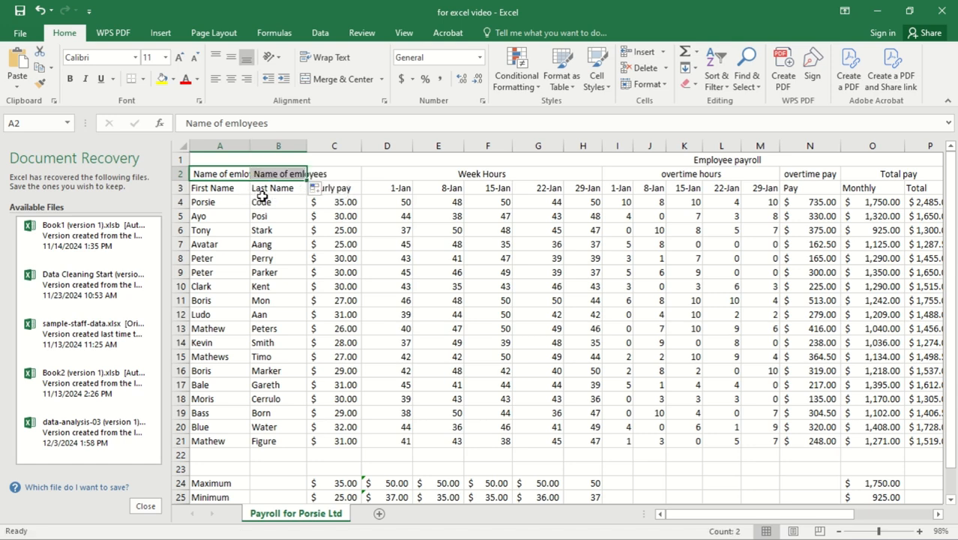
{"action": "left_click", "coordinate": [351, 80]}
{"action": "left_click", "coordinate": [455, 328]}
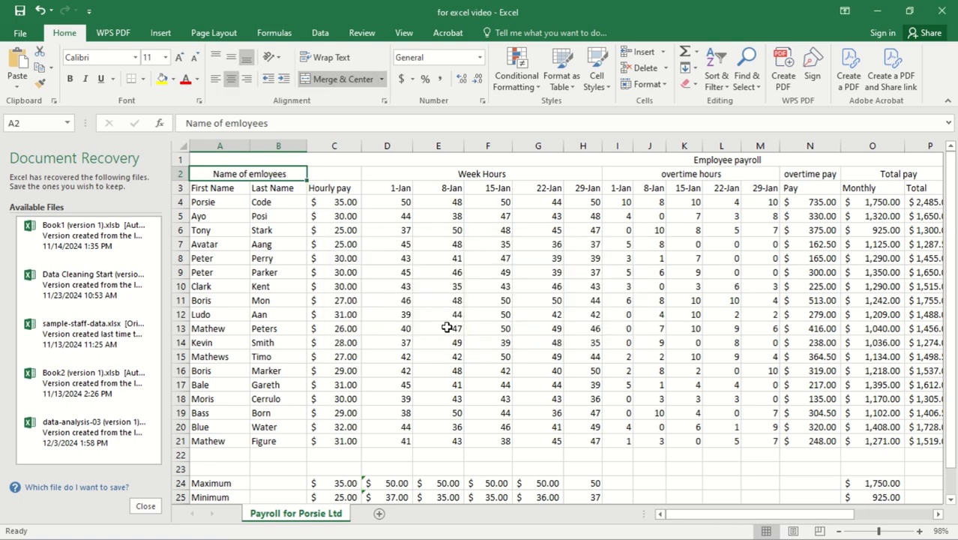
{"action": "double_click", "coordinate": [305, 147]}
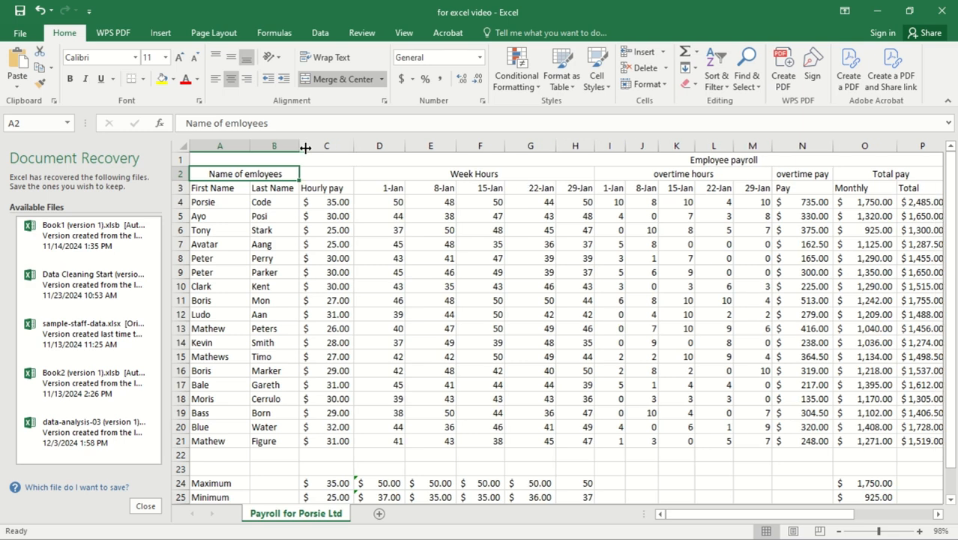
{"action": "left_click", "coordinate": [262, 246]}
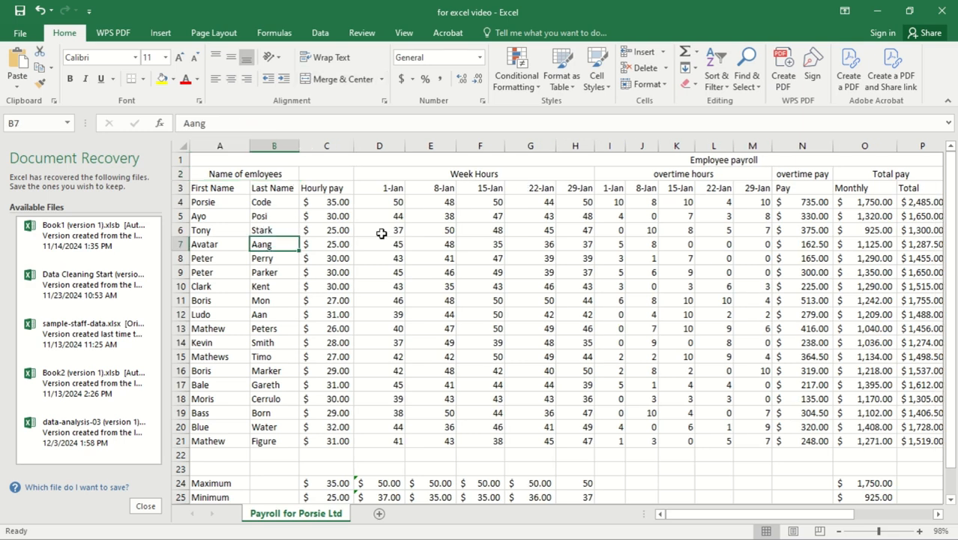
{"action": "left_click", "coordinate": [234, 184]}
{"action": "left_click", "coordinate": [215, 173]}
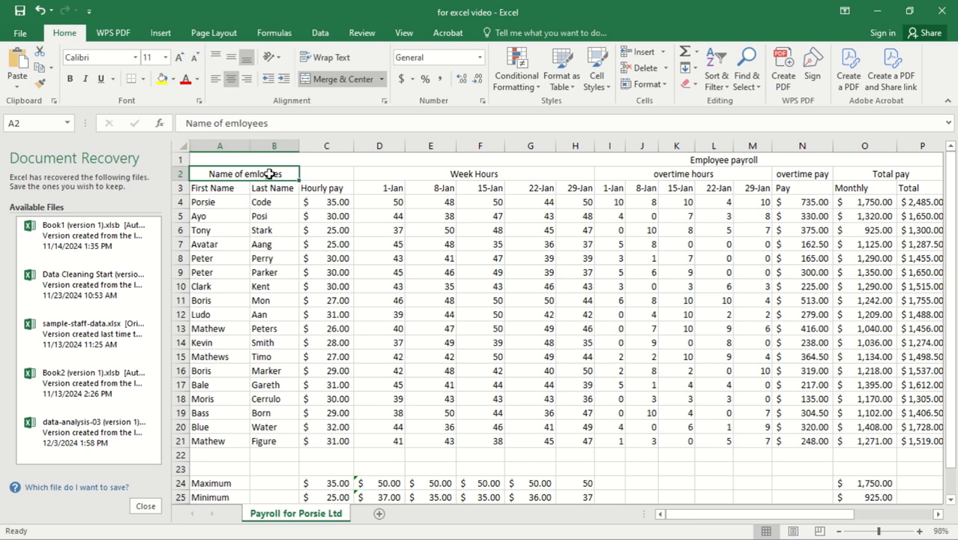
{"action": "left_click", "coordinate": [229, 189]}
{"action": "left_click_drag", "start_coordinate": [229, 189], "coordinate": [298, 444]}
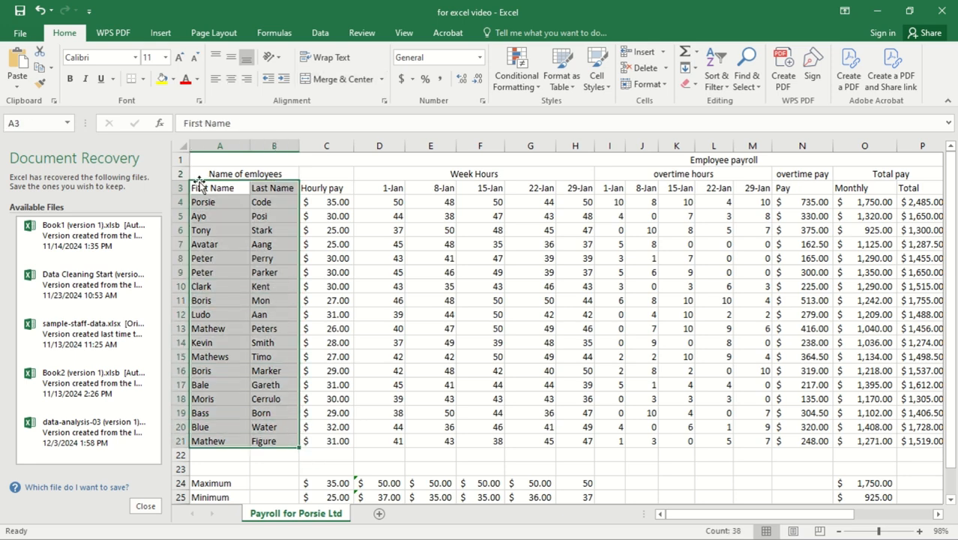
{"action": "left_click", "coordinate": [197, 161]}
{"action": "left_click_drag", "start_coordinate": [204, 145], "coordinate": [260, 142]}
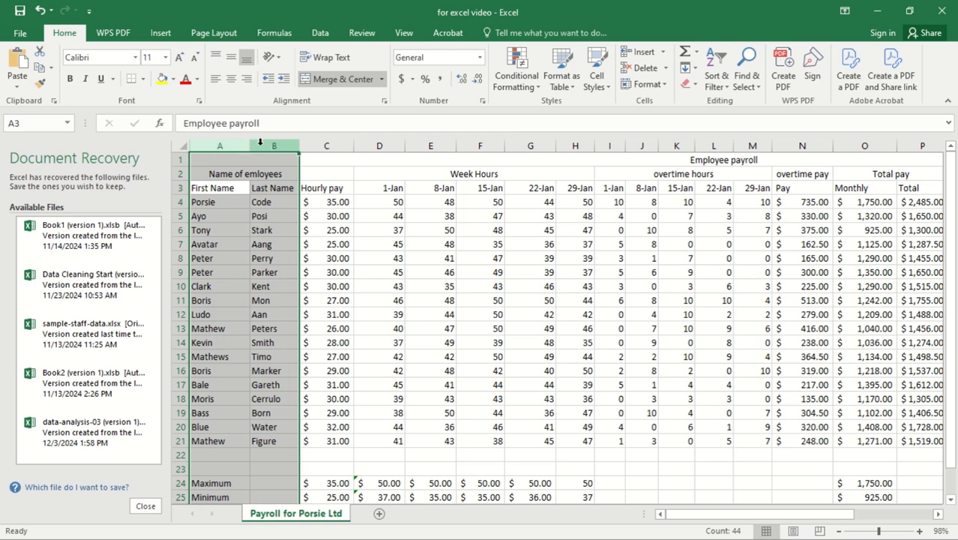
{"action": "left_click", "coordinate": [254, 443]}
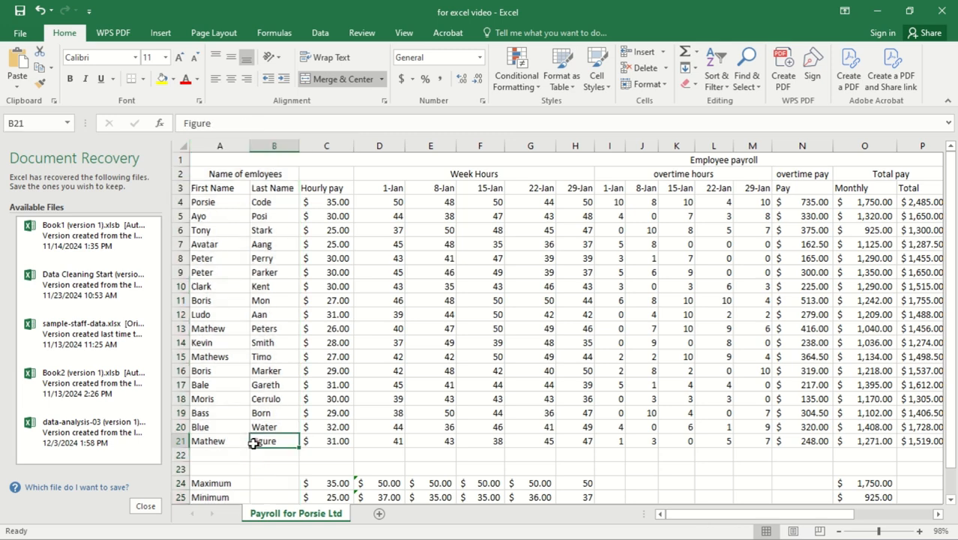
Fill the employee names block A2:B21, including its headings, with a light blue-gray color
{"action": "left_click_drag", "start_coordinate": [195, 171], "coordinate": [293, 441]}
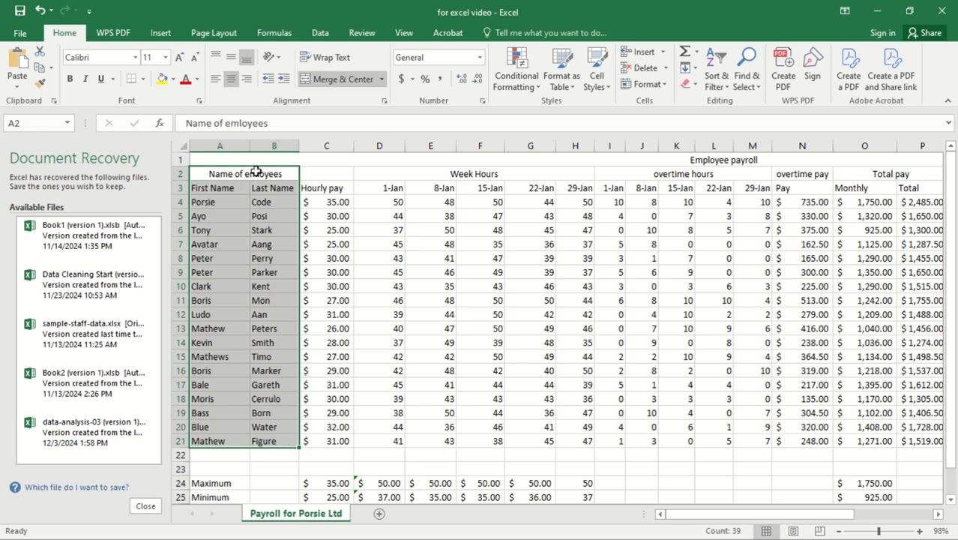
{"action": "left_click", "coordinate": [172, 79]}
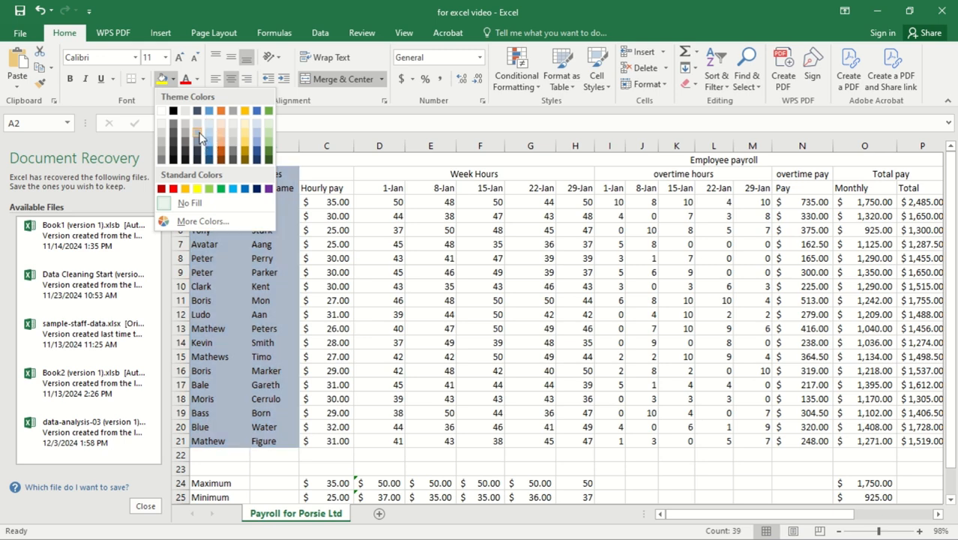
{"action": "left_click", "coordinate": [201, 142]}
{"action": "left_click", "coordinate": [322, 219]}
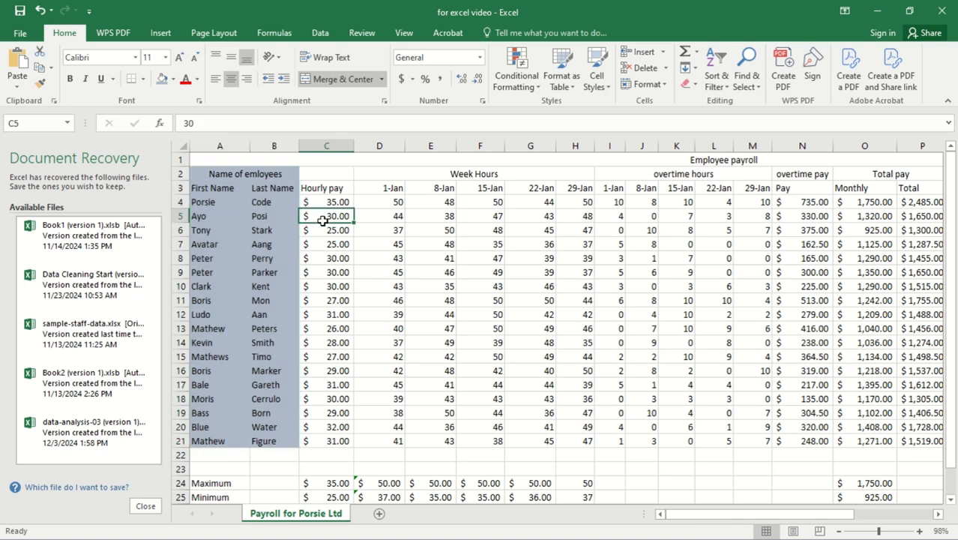
Fill the merged "Name of emloyees" heading in A2 with a darker blue-gray shade
{"action": "left_click", "coordinate": [234, 175]}
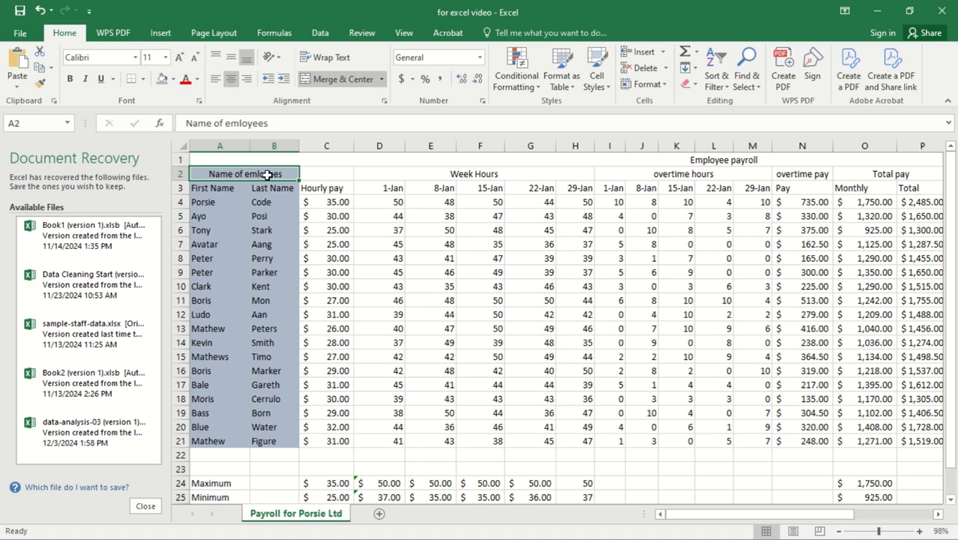
{"action": "left_click", "coordinate": [173, 79]}
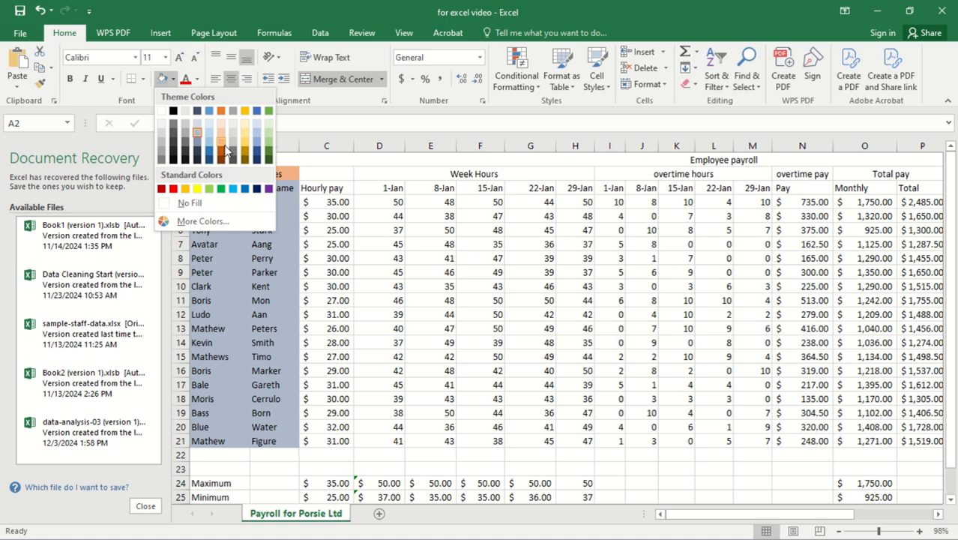
{"action": "left_click", "coordinate": [198, 126]}
{"action": "left_click", "coordinate": [269, 220]}
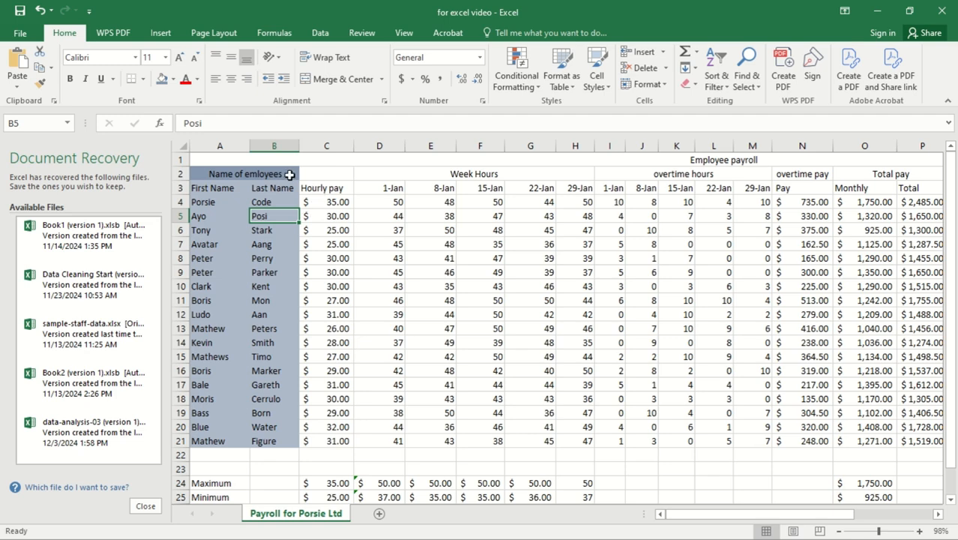
Set the font color of the "Name of emloyees" heading to white
{"action": "left_click", "coordinate": [262, 174]}
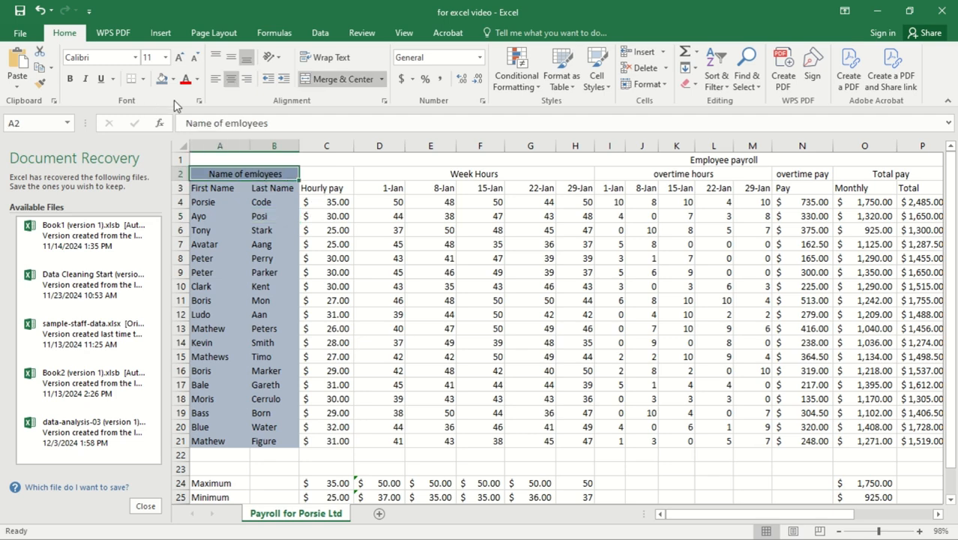
{"action": "left_click", "coordinate": [185, 79]}
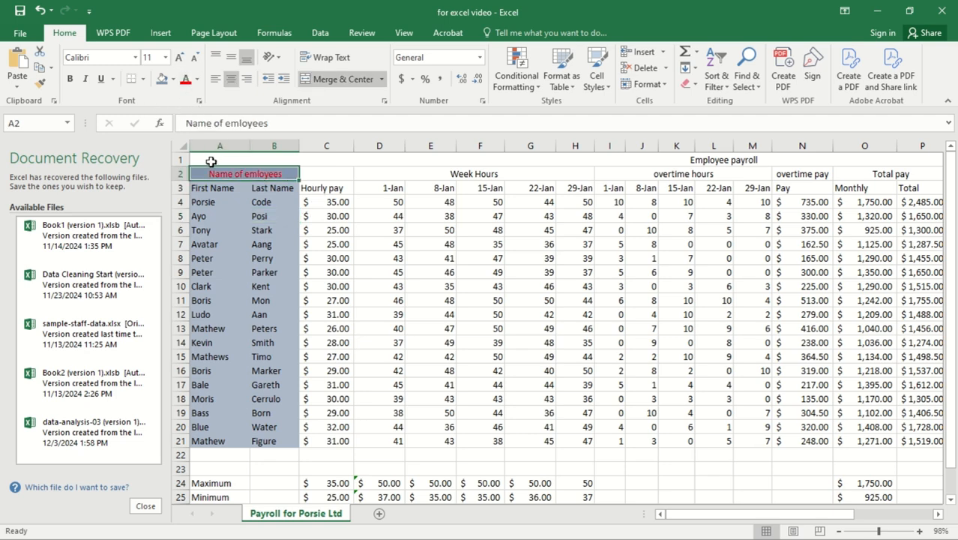
{"action": "left_click", "coordinate": [196, 79]}
{"action": "left_click", "coordinate": [188, 124]}
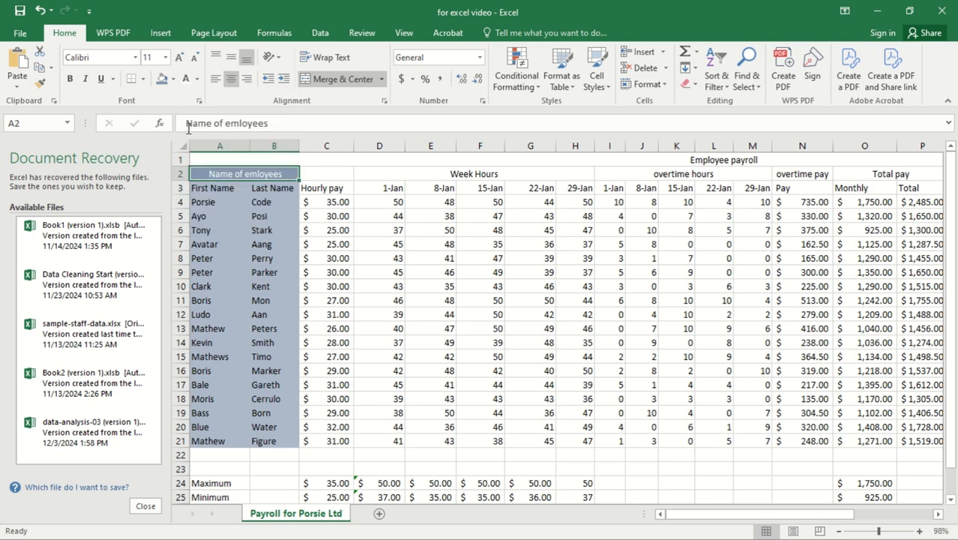
Make the "Name of emloyees" heading bold, size 12, in the Bookman Old Style font
{"action": "left_click", "coordinate": [74, 81]}
{"action": "left_click", "coordinate": [178, 58]}
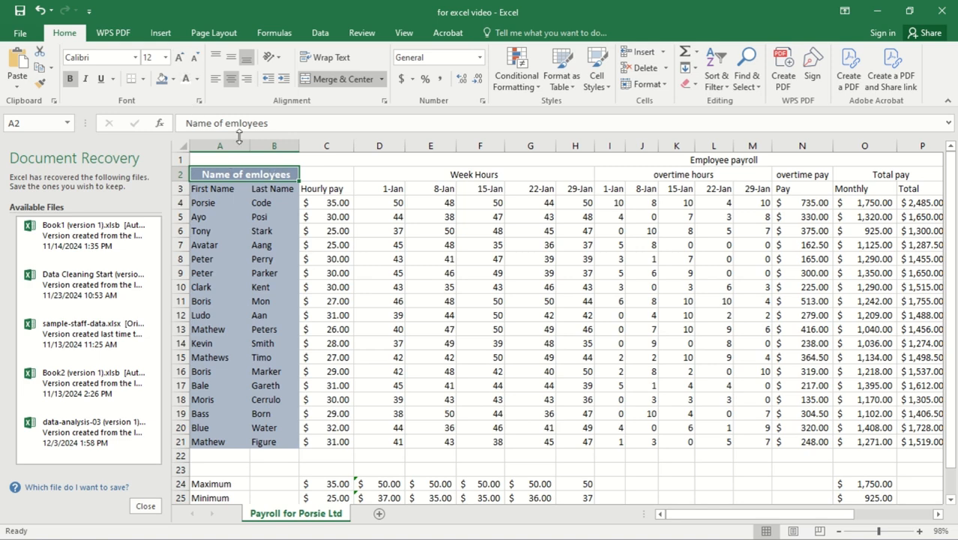
{"action": "left_click", "coordinate": [136, 57]}
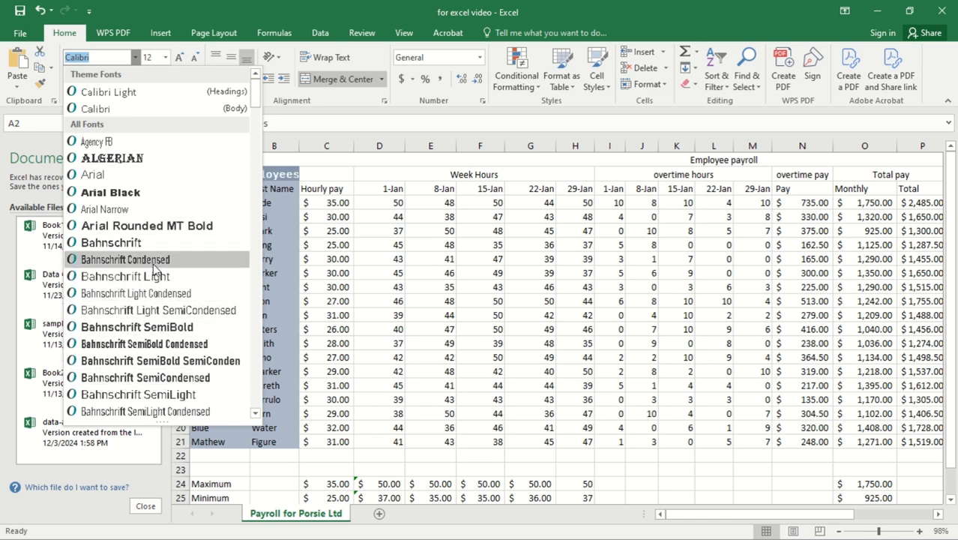
{"action": "left_click_drag", "start_coordinate": [253, 100], "coordinate": [254, 135]}
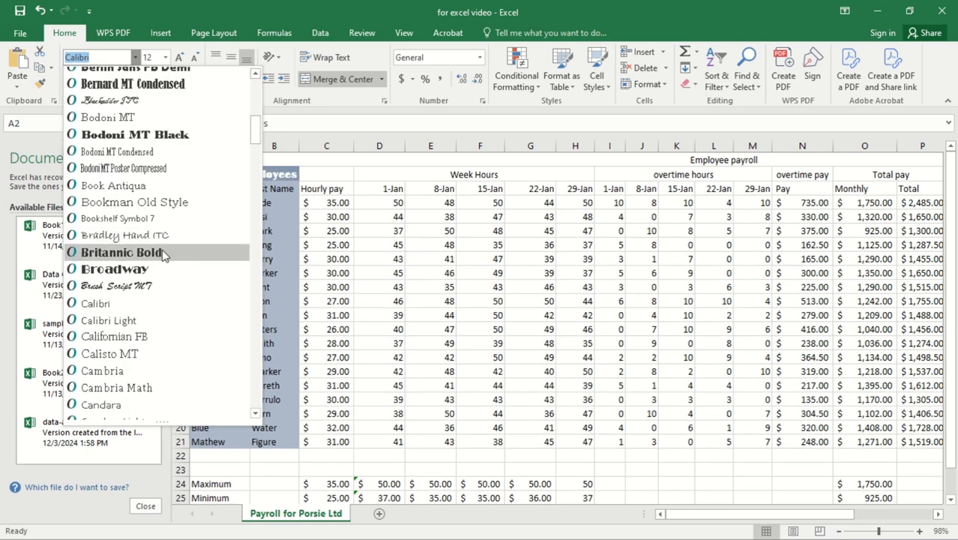
{"action": "left_click", "coordinate": [162, 203]}
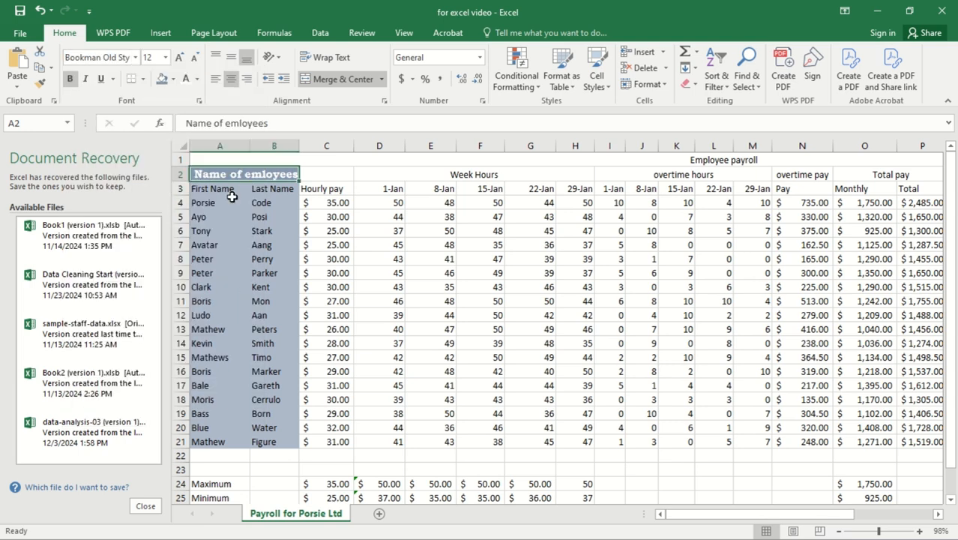
Try filling the whole Hourly pay column C with the standard light green color
{"action": "left_click", "coordinate": [326, 186]}
{"action": "left_click", "coordinate": [349, 172]}
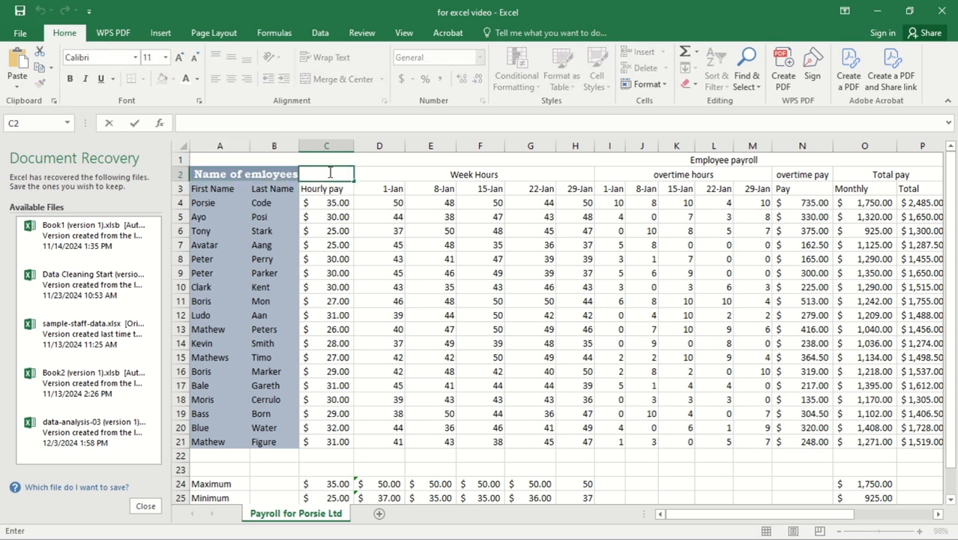
{"action": "key", "text": "Escape"}
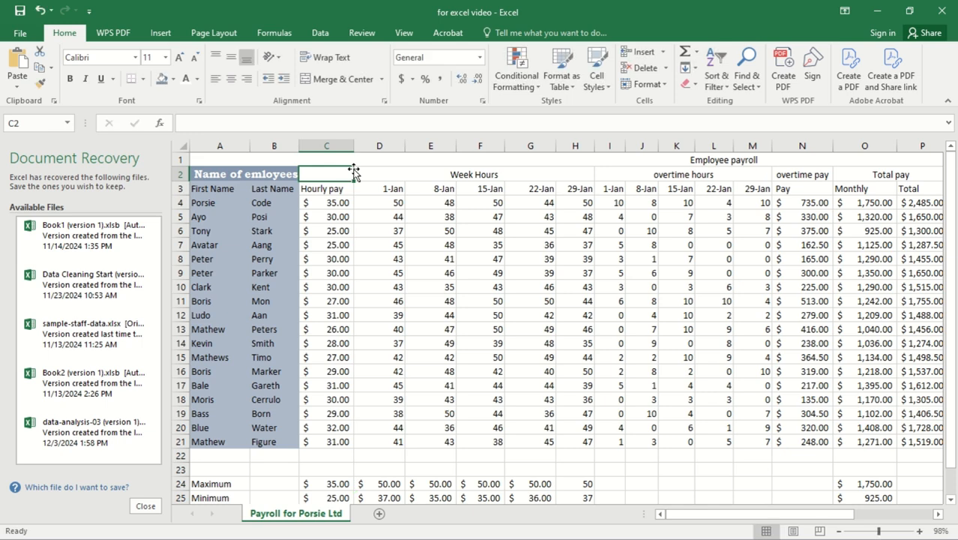
{"action": "left_click", "coordinate": [335, 145]}
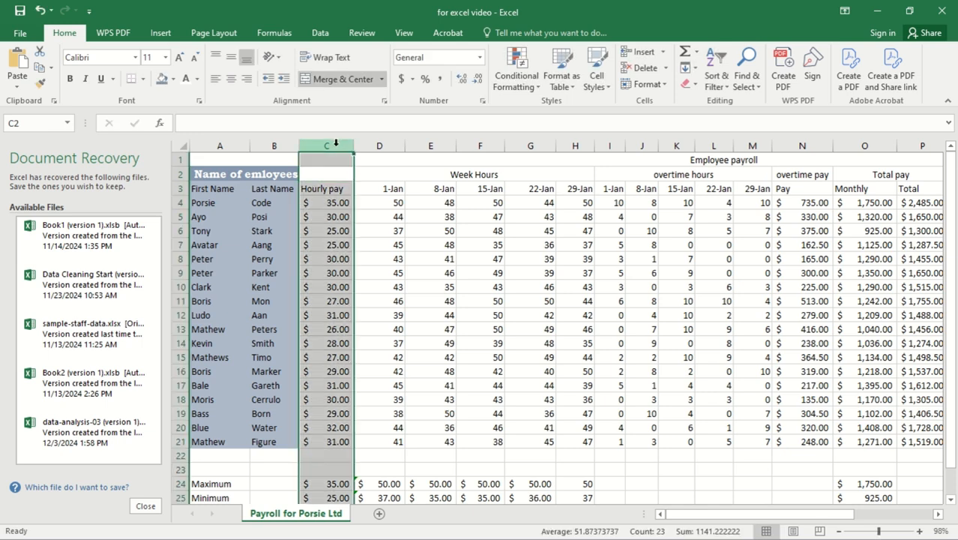
{"action": "left_click", "coordinate": [173, 78]}
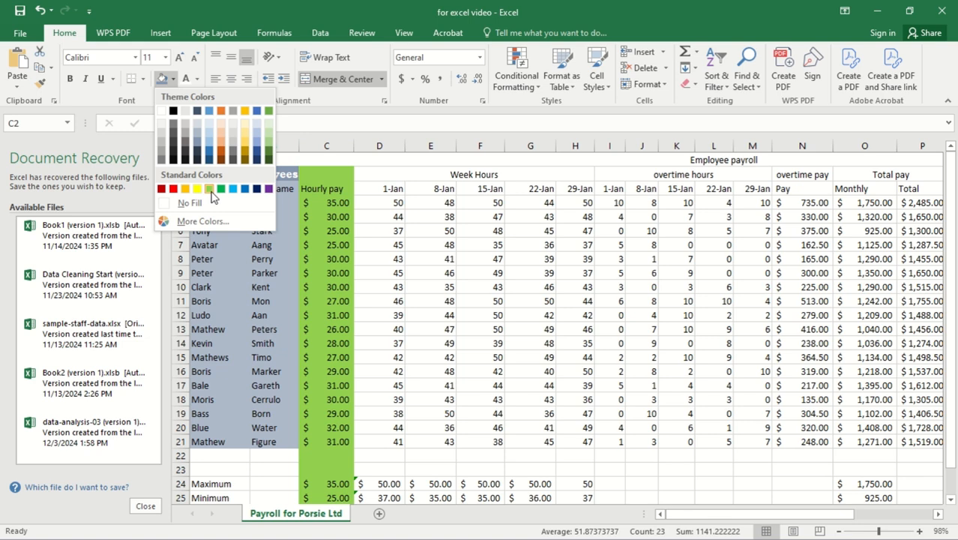
{"action": "left_click", "coordinate": [210, 189]}
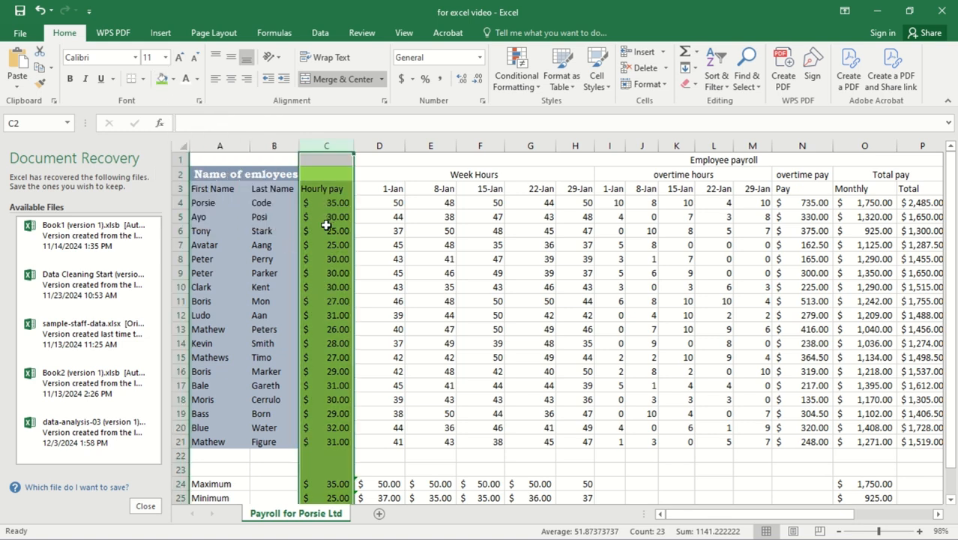
Undo the fill colors applied to the whole of column C
{"action": "key", "text": "ctrl+z"}
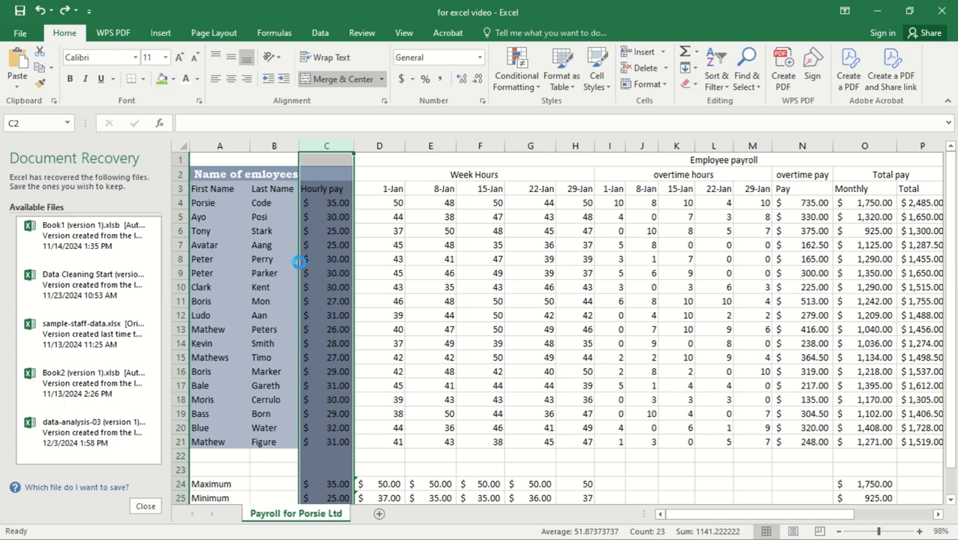
{"action": "key", "text": "ctrl+z"}
{"action": "key", "text": "ctrl+z"}
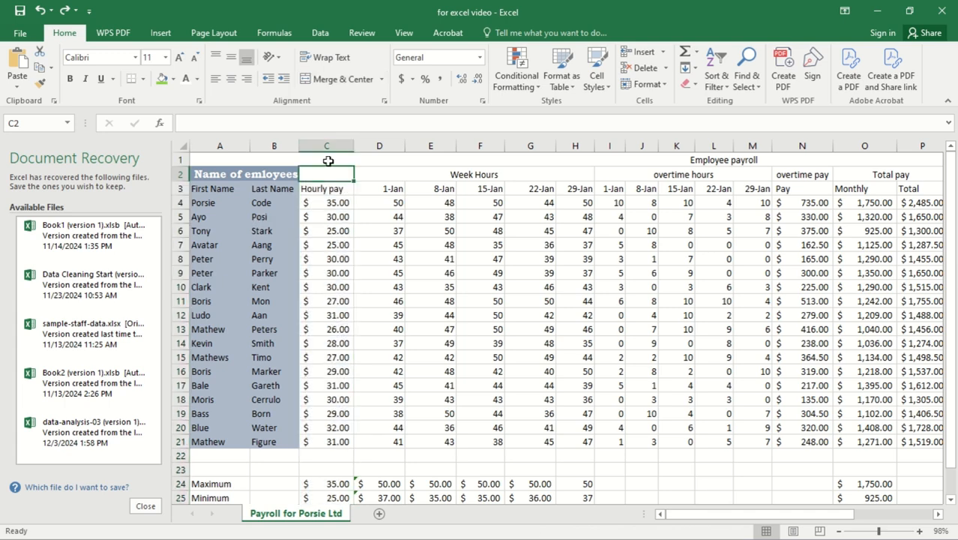
Fill the Hourly pay cells C3:C21 with a dark blue-gray color
{"action": "left_click", "coordinate": [338, 201]}
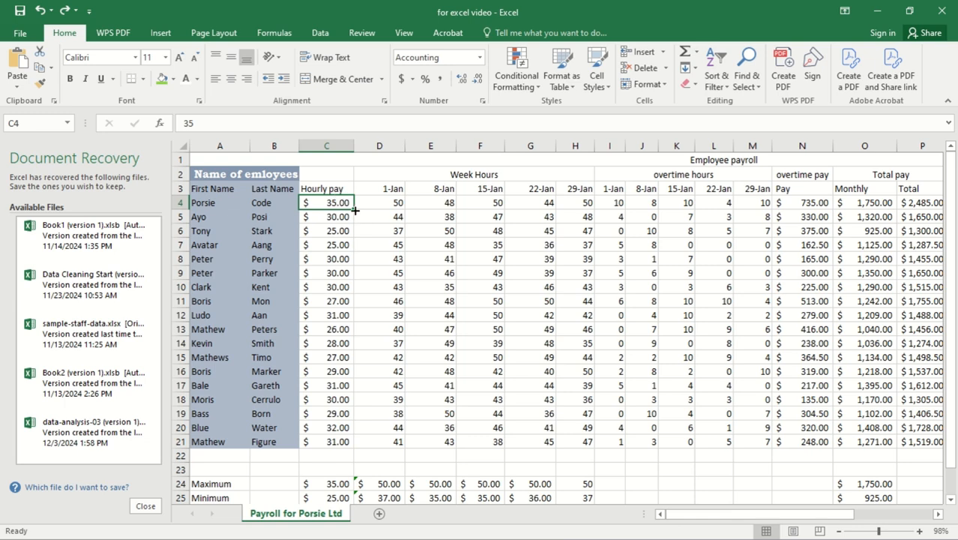
{"action": "left_click", "coordinate": [321, 190]}
{"action": "left_click_drag", "start_coordinate": [321, 190], "coordinate": [317, 441]}
{"action": "key", "text": "ctrl+q"}
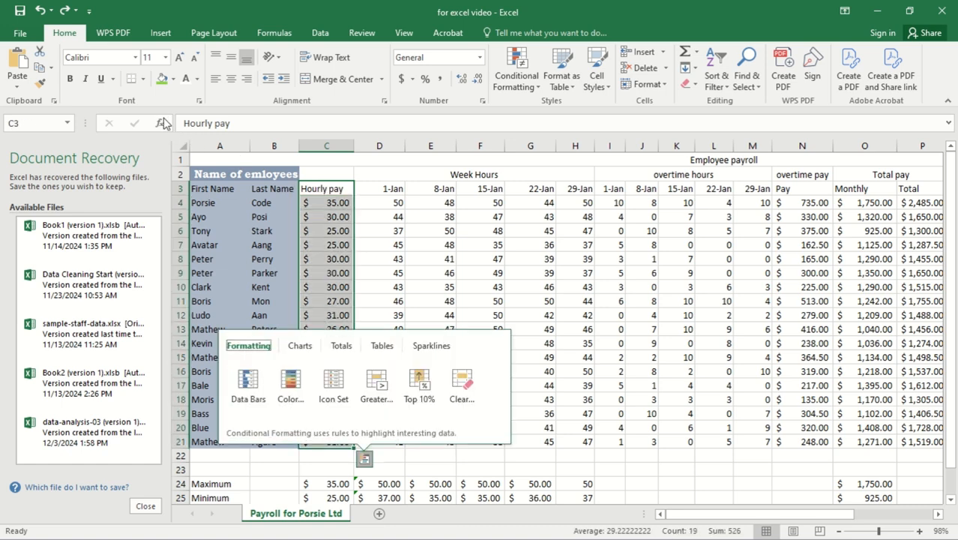
{"action": "left_click", "coordinate": [173, 79]}
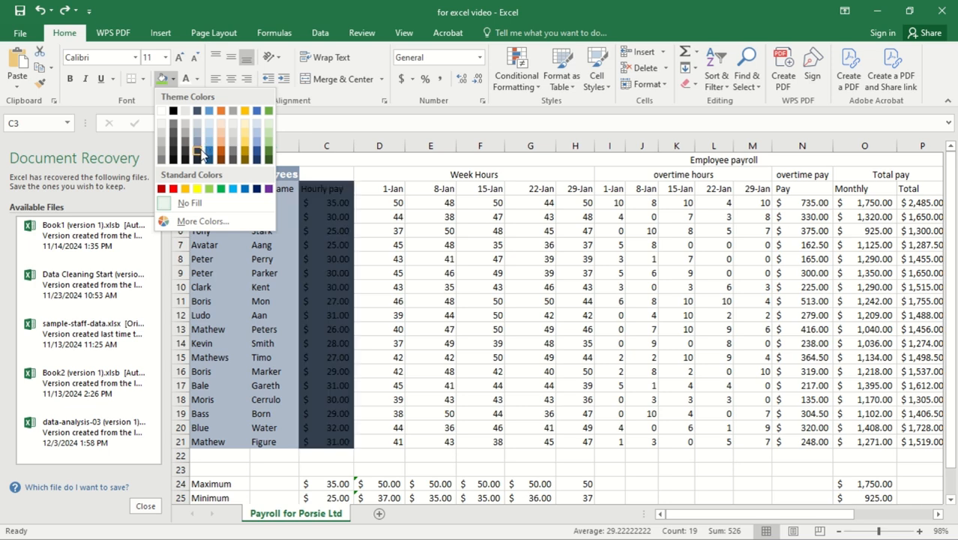
{"action": "left_click", "coordinate": [199, 152]}
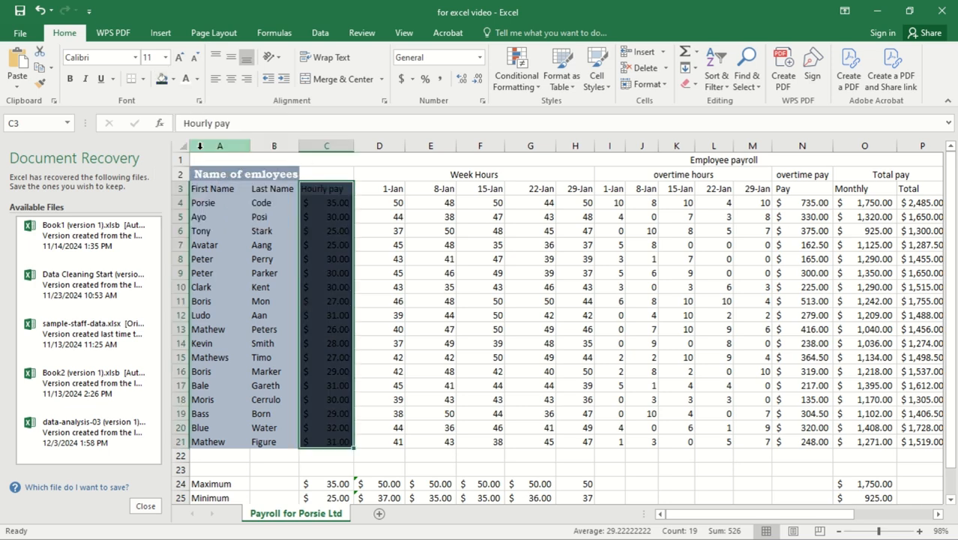
Change the font color of the Hourly pay cells C3:C21 to light gray
{"action": "left_click", "coordinate": [198, 81]}
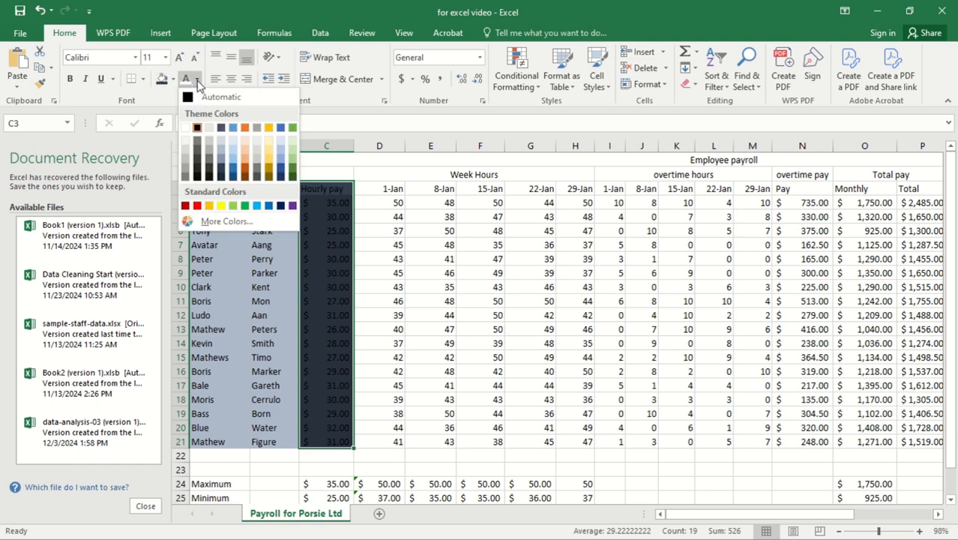
{"action": "left_click", "coordinate": [214, 136]}
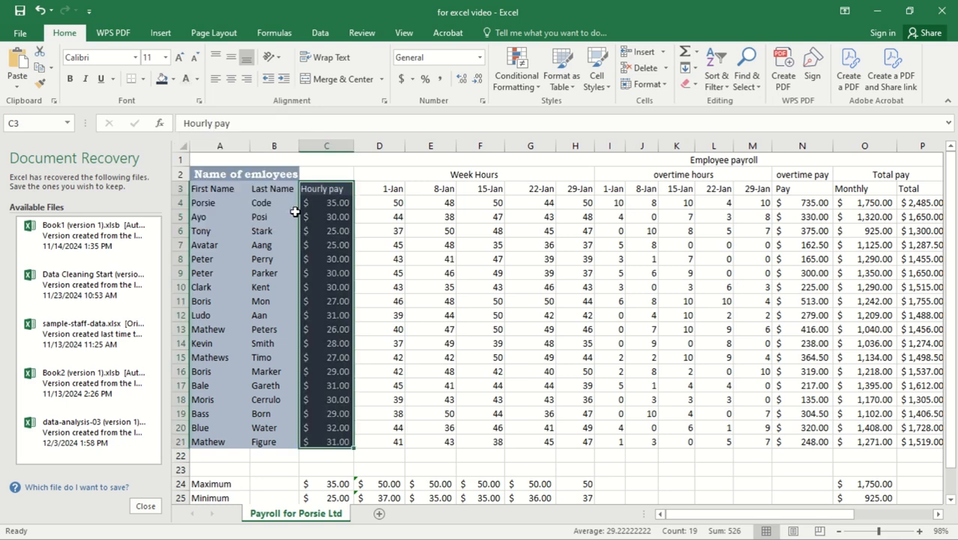
{"action": "left_click", "coordinate": [394, 283]}
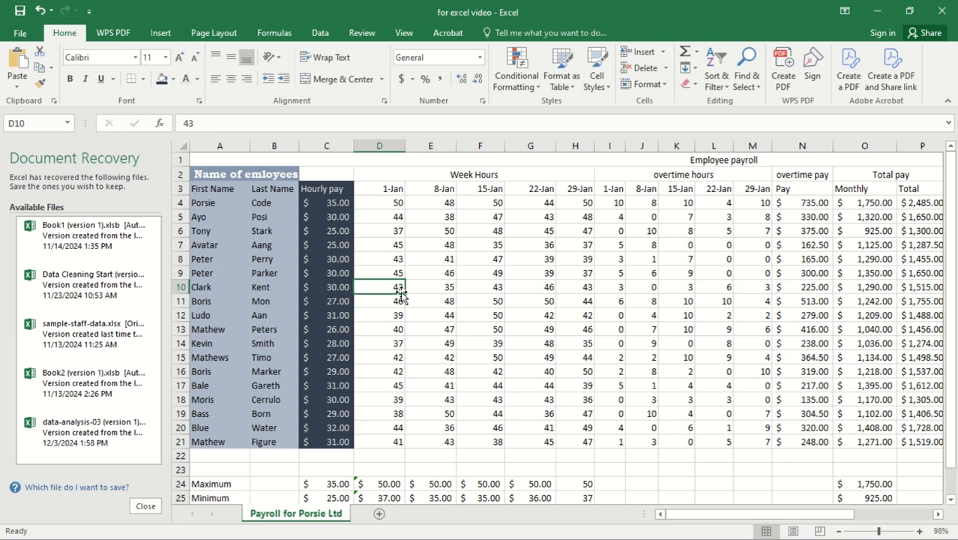
Fill the weekly hours cells D3:H21 with a light gold color
{"action": "left_click", "coordinate": [395, 211]}
{"action": "left_click", "coordinate": [393, 188]}
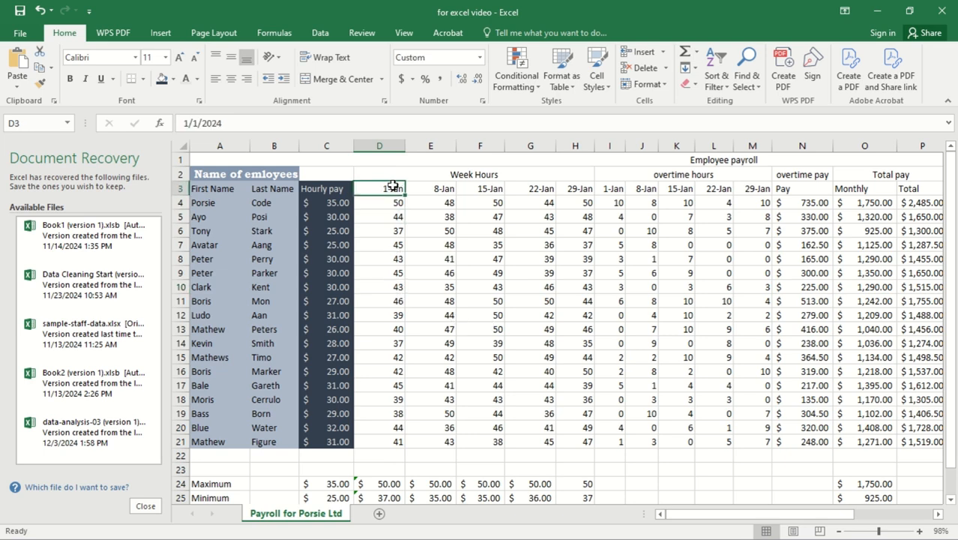
{"action": "left_click_drag", "start_coordinate": [400, 188], "coordinate": [572, 439]}
{"action": "left_click_drag", "start_coordinate": [573, 441], "coordinate": [572, 438]}
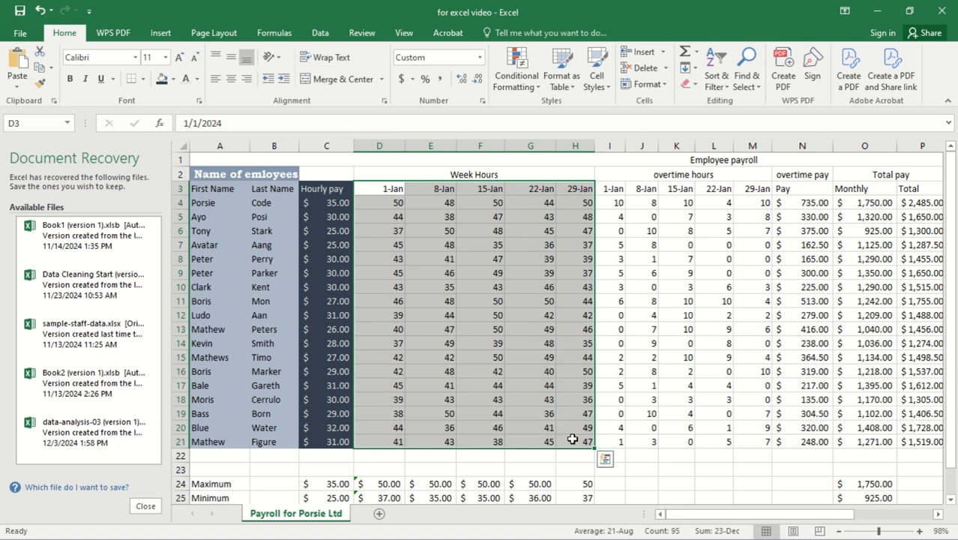
{"action": "left_click", "coordinate": [173, 79]}
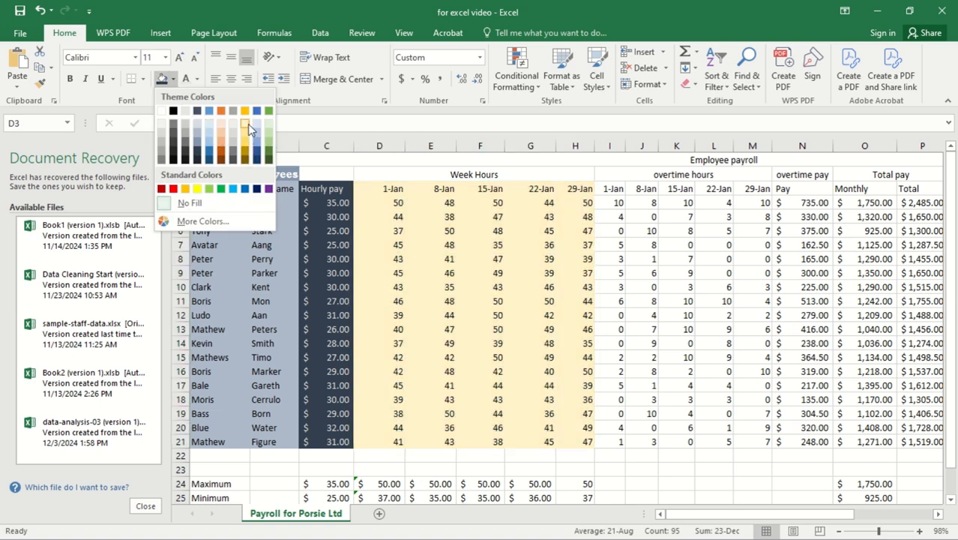
{"action": "left_click", "coordinate": [247, 123]}
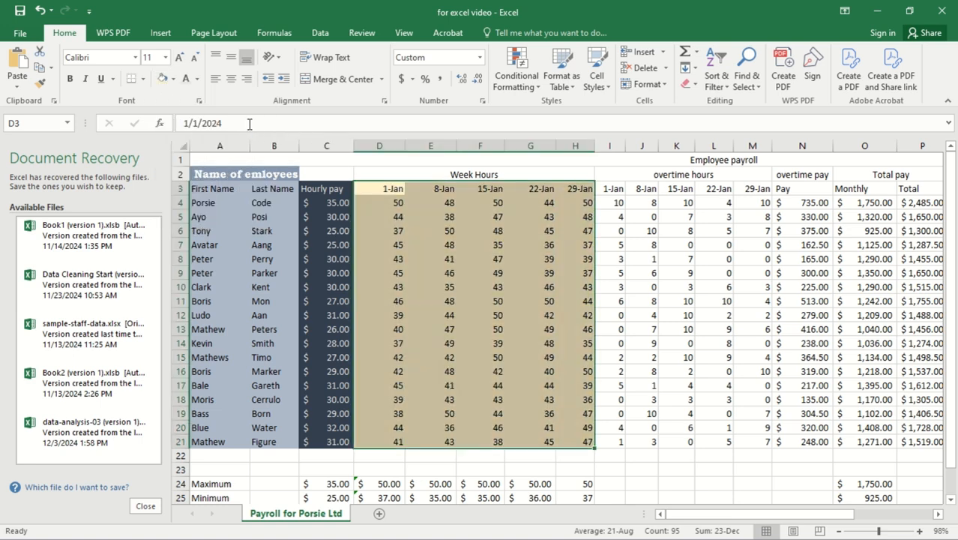
Fill the Week Hours heading with light orange and make its text bold in the Arial Black font
{"action": "left_click", "coordinate": [436, 173]}
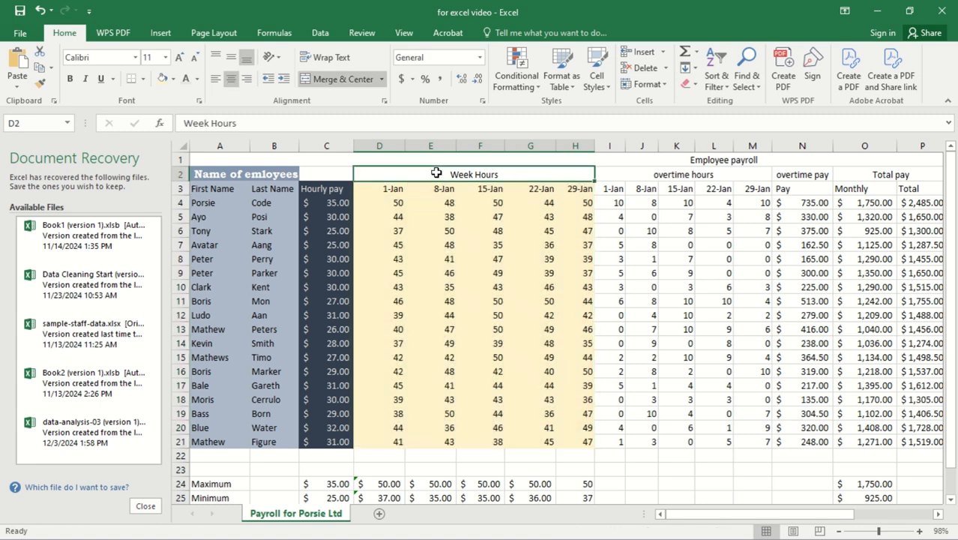
{"action": "left_click", "coordinate": [173, 80]}
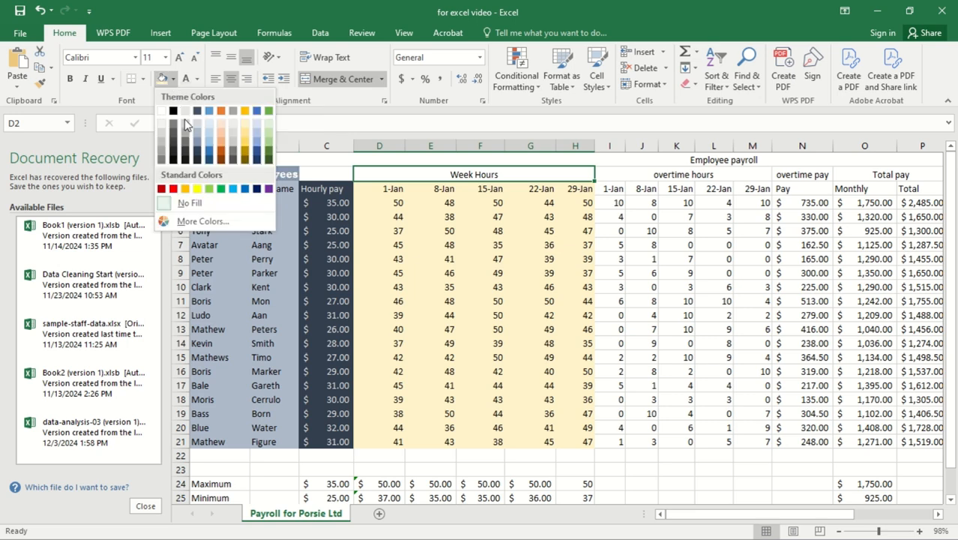
{"action": "left_click", "coordinate": [221, 138]}
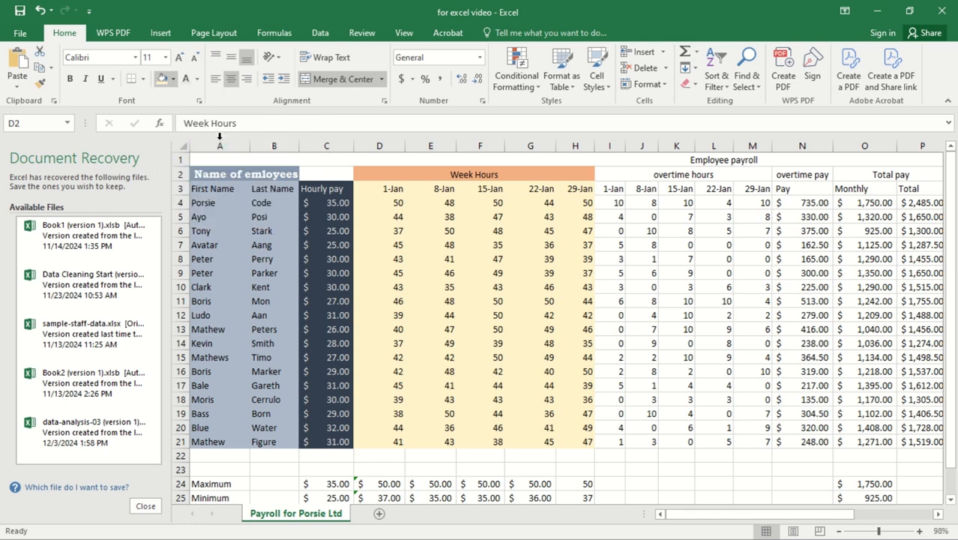
{"action": "left_click", "coordinate": [69, 79]}
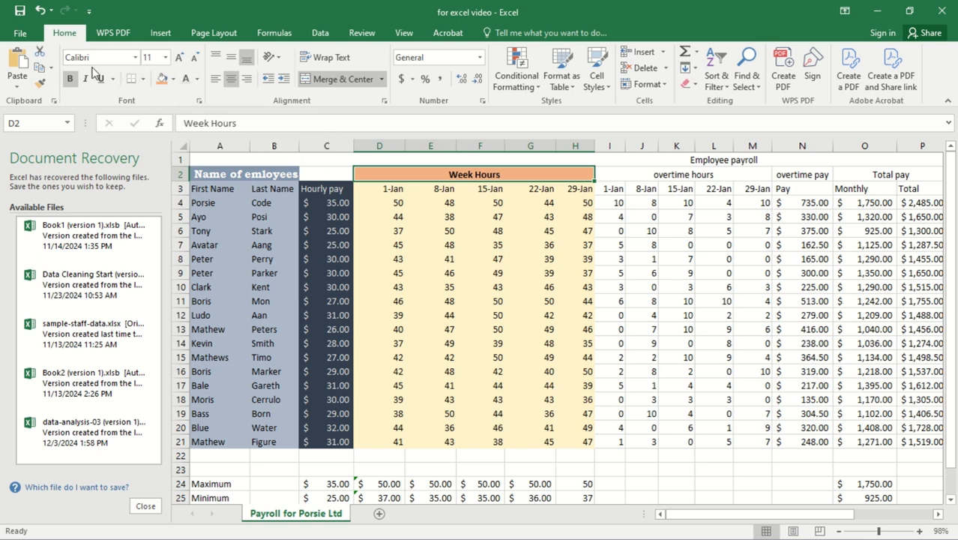
{"action": "left_click", "coordinate": [135, 57]}
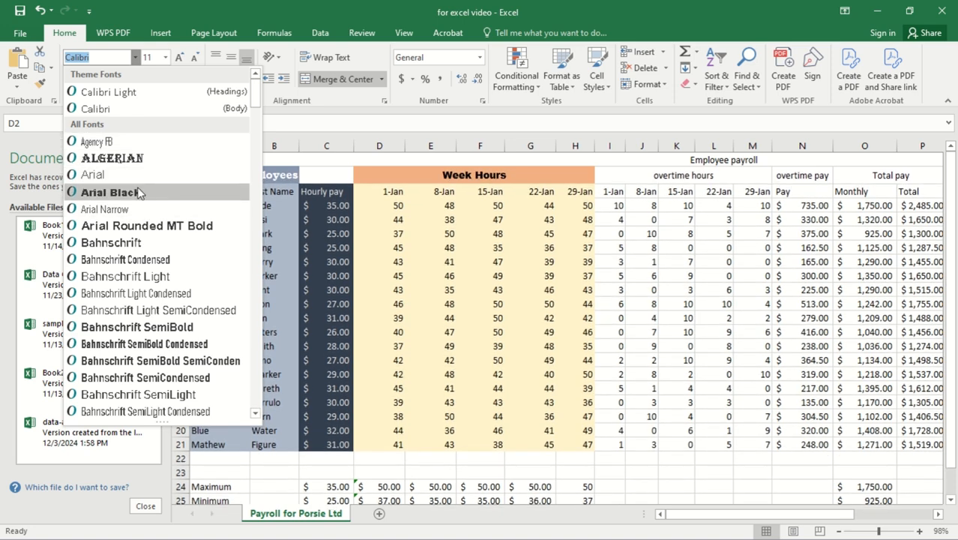
{"action": "left_click", "coordinate": [139, 193]}
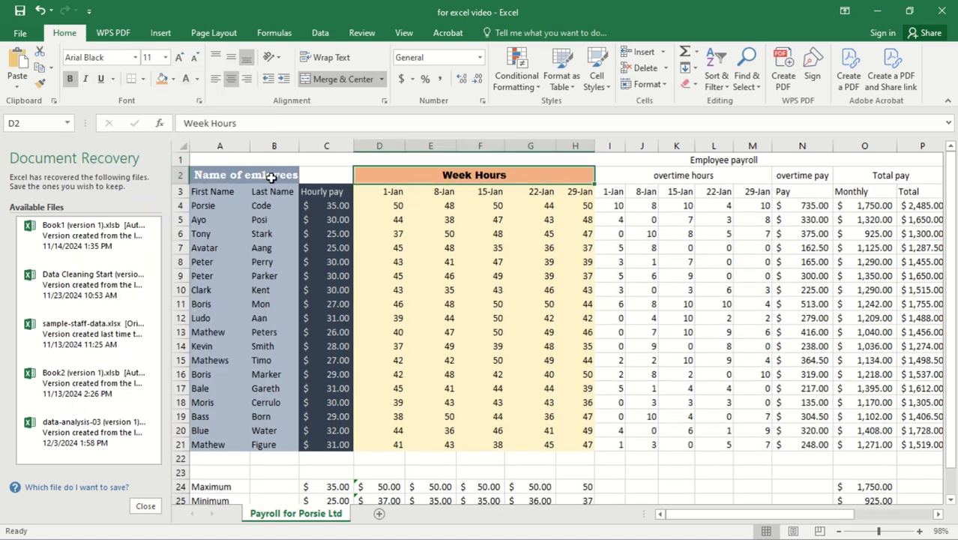
Change the employee names heading in A2 to Arial Black and widen column B to fit the full heading
{"action": "left_click", "coordinate": [269, 177]}
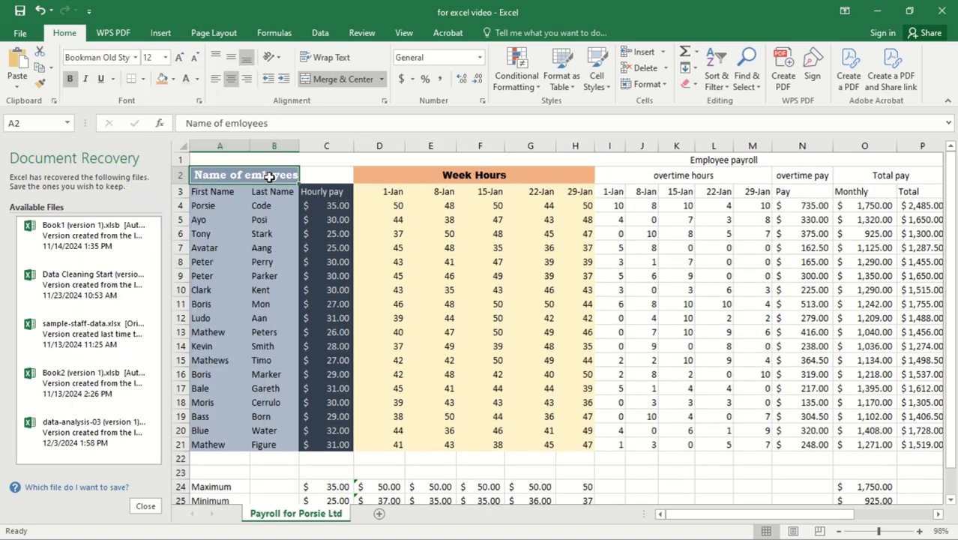
{"action": "left_click", "coordinate": [136, 57]}
{"action": "scroll", "coordinate": [128, 165], "scroll_direction": "up", "scroll_amount": 5}
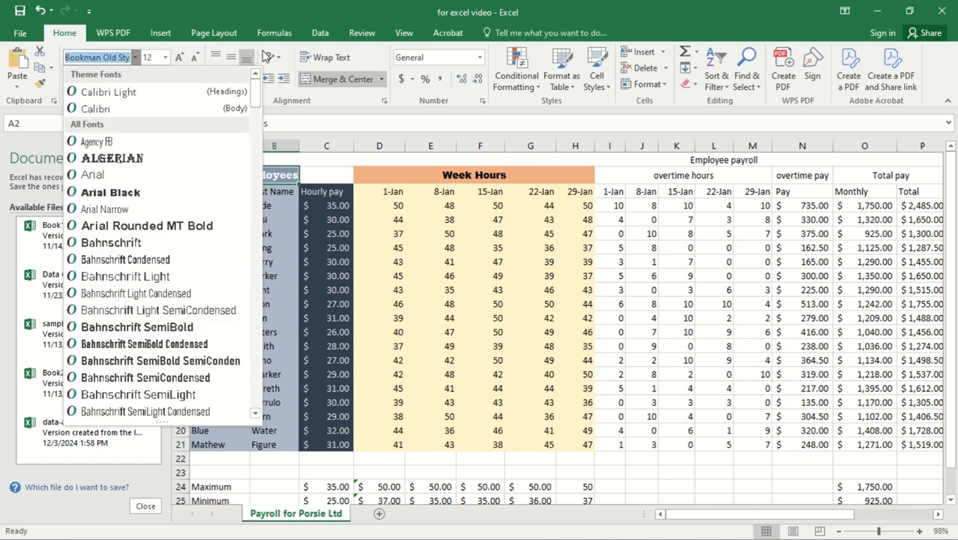
{"action": "left_click", "coordinate": [139, 192]}
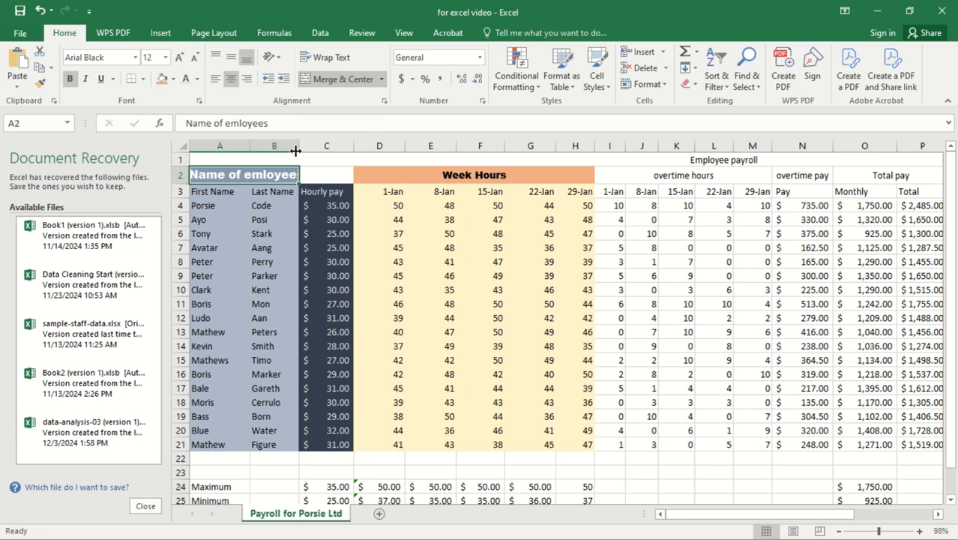
{"action": "left_click_drag", "start_coordinate": [299, 143], "coordinate": [312, 145]}
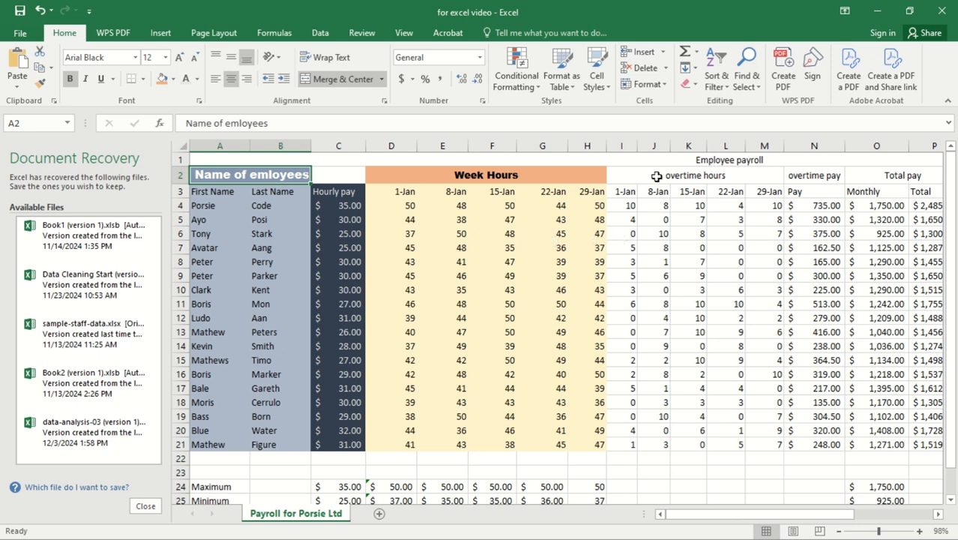
Fill the overtime hours block I2:M21, including its heading, with a near-black color
{"action": "left_click", "coordinate": [677, 162]}
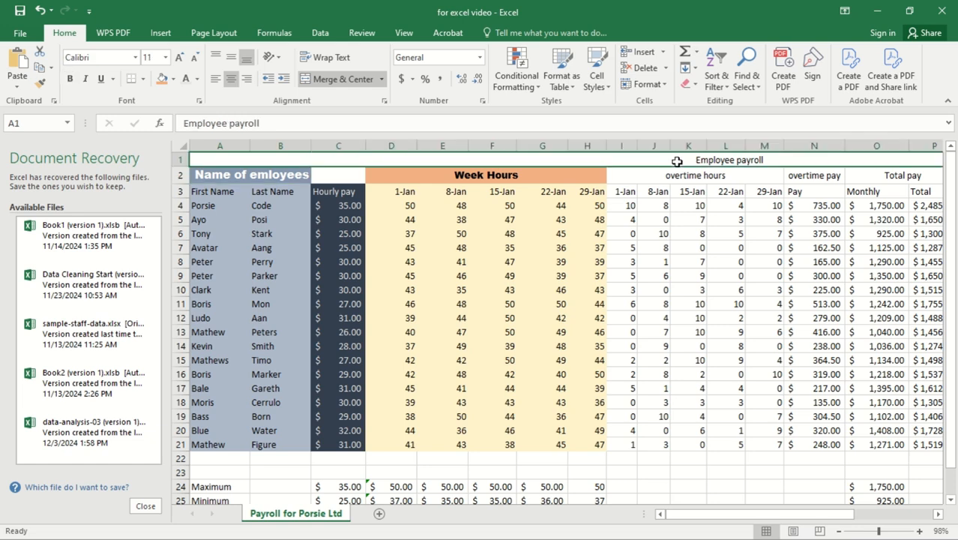
{"action": "left_click", "coordinate": [626, 176]}
{"action": "left_click_drag", "start_coordinate": [621, 175], "coordinate": [773, 444]}
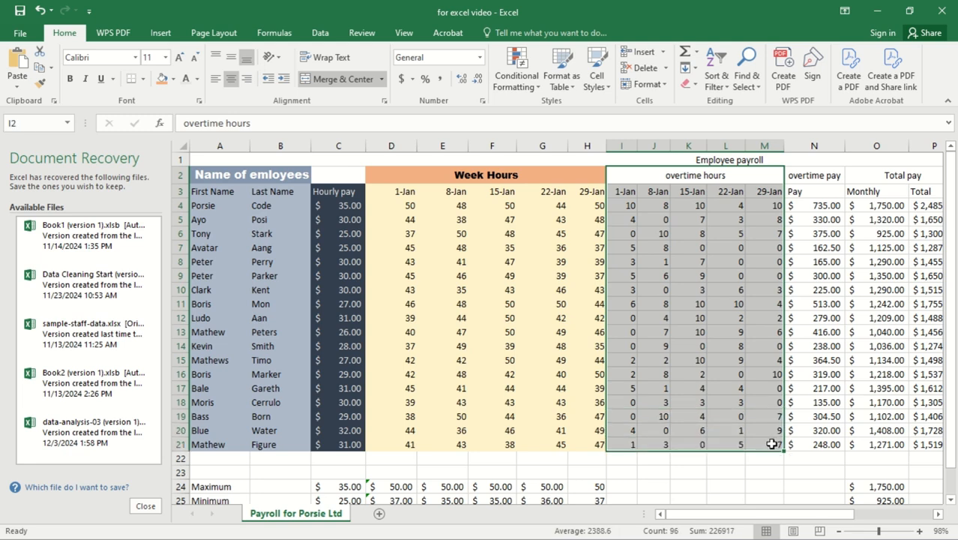
{"action": "left_click", "coordinate": [173, 79]}
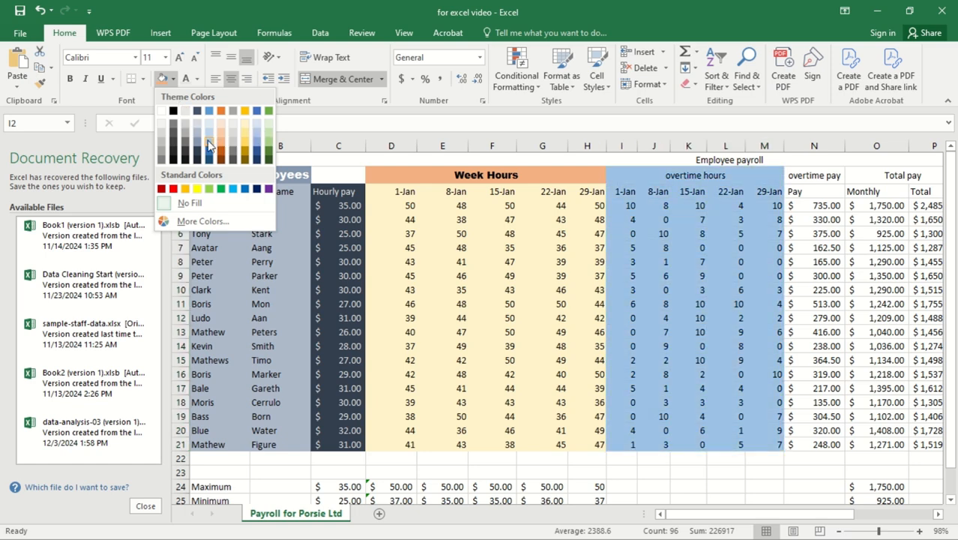
{"action": "left_click", "coordinate": [173, 160]}
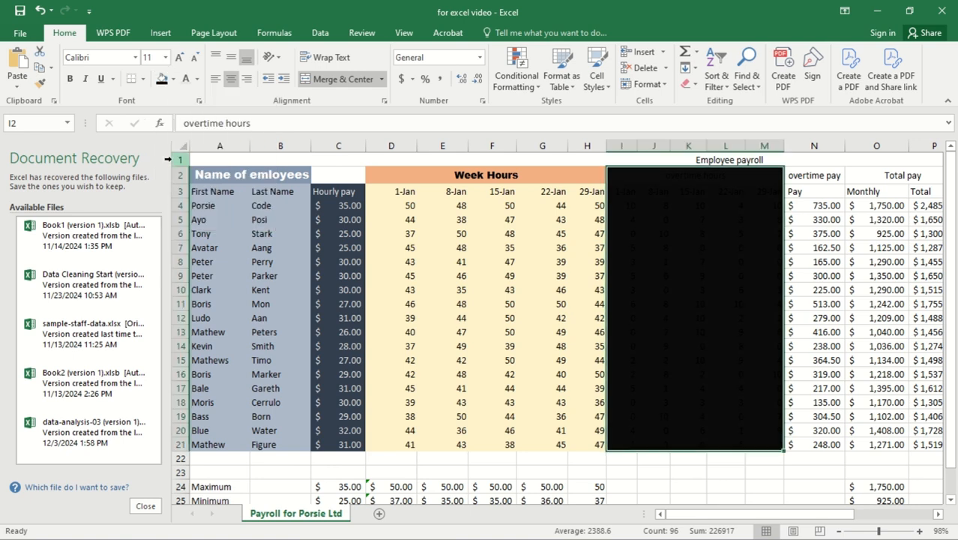
Set the font color of the overtime hours block I2:M21 to white and lighten its fill to dark gray
{"action": "left_click", "coordinate": [197, 79]}
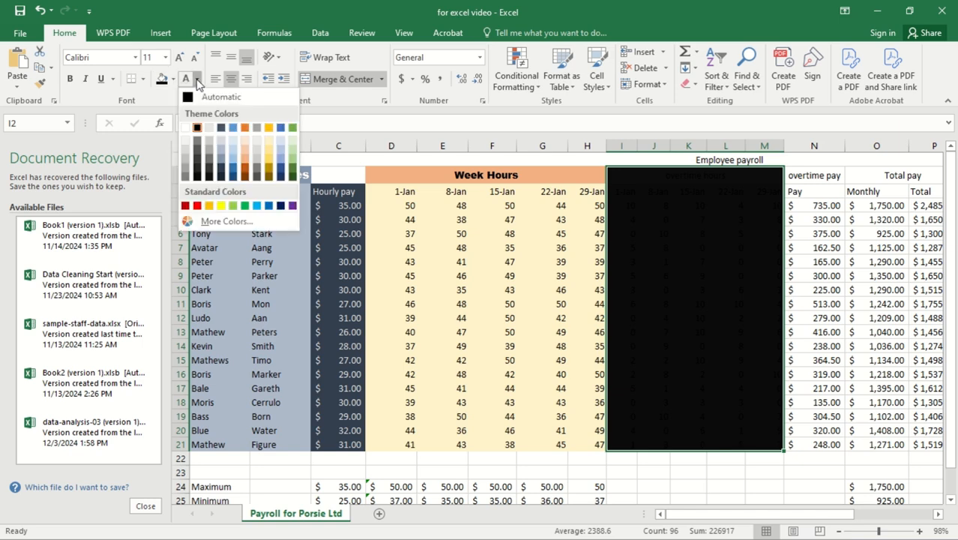
{"action": "left_click", "coordinate": [186, 129]}
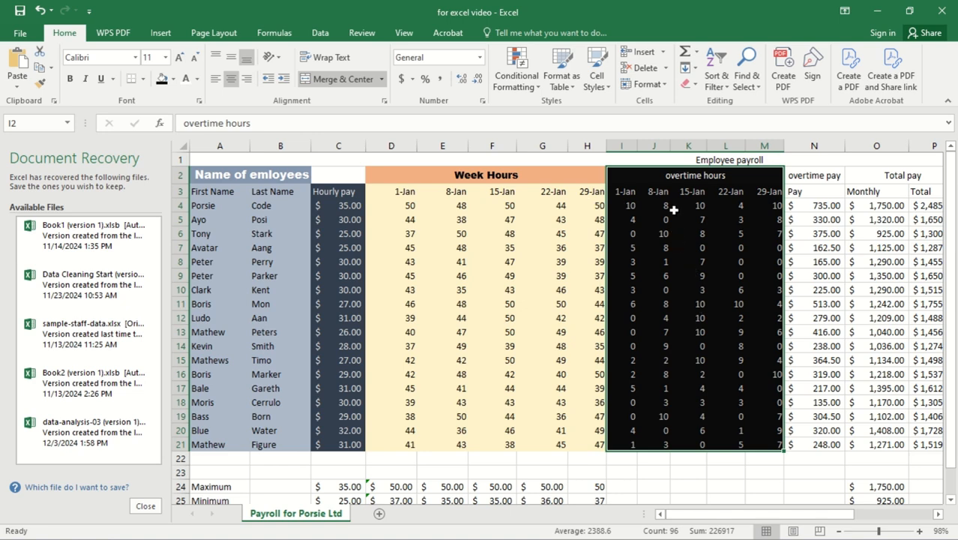
{"action": "left_click", "coordinate": [174, 81]}
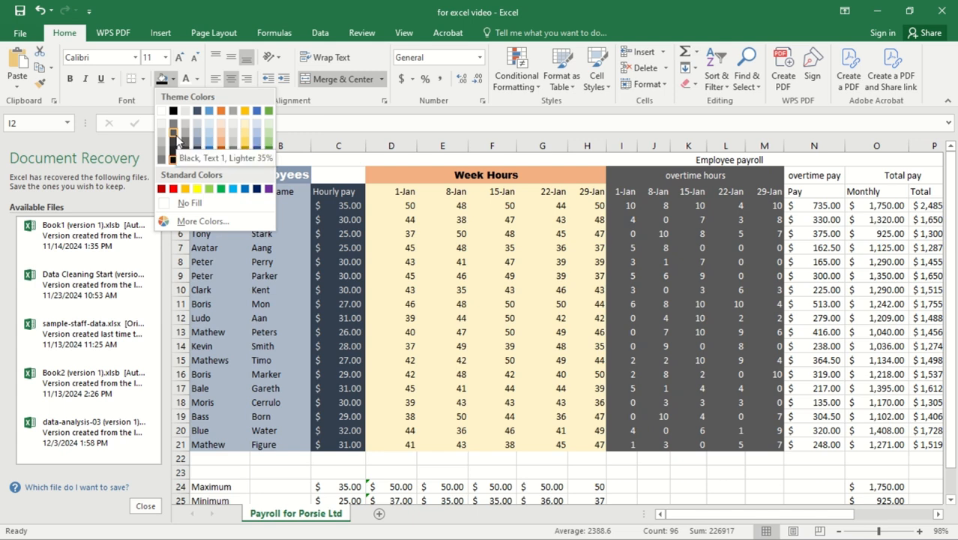
{"action": "left_click", "coordinate": [178, 146]}
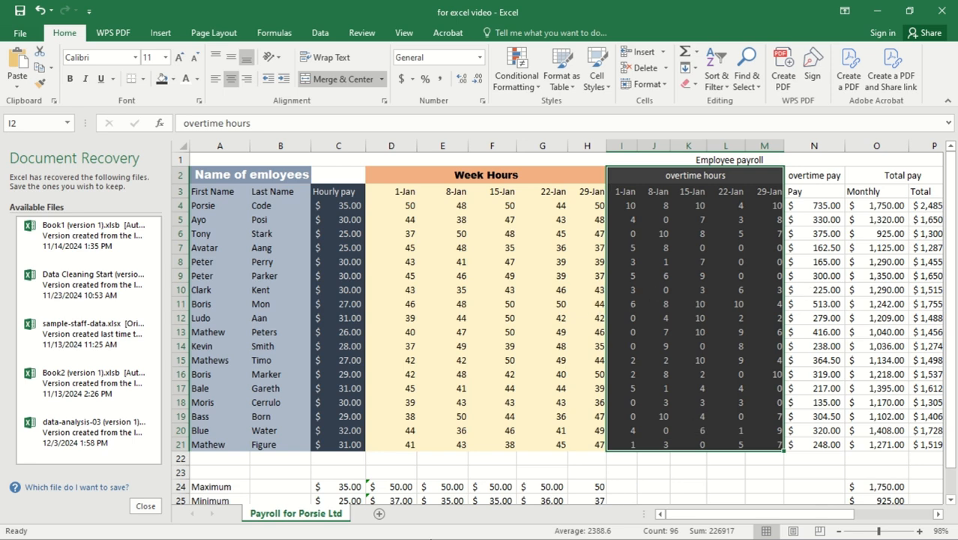
Examine the overtime pay column and the formula behind its first amount in N4
{"action": "left_click_drag", "start_coordinate": [716, 523], "coordinate": [746, 518]}
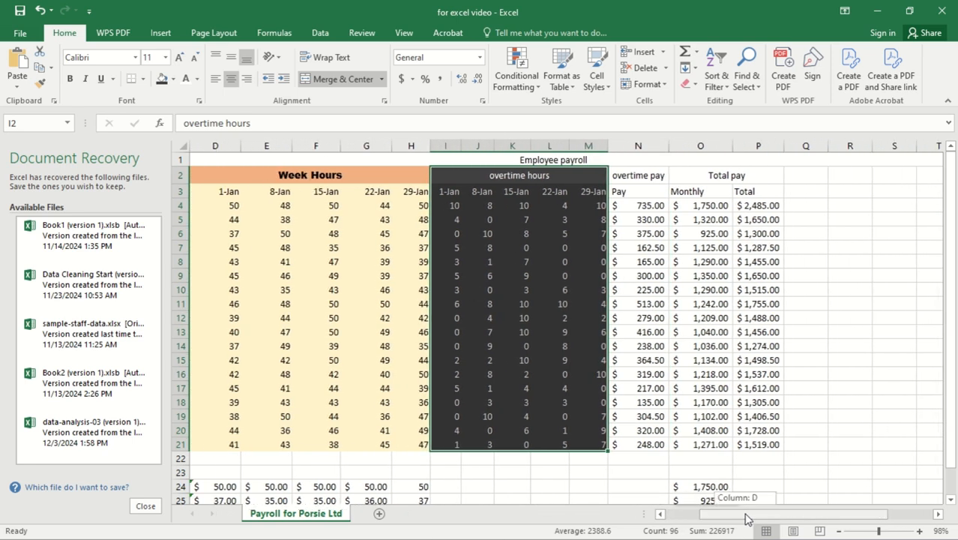
{"action": "left_click", "coordinate": [621, 176]}
{"action": "left_click", "coordinate": [590, 176]}
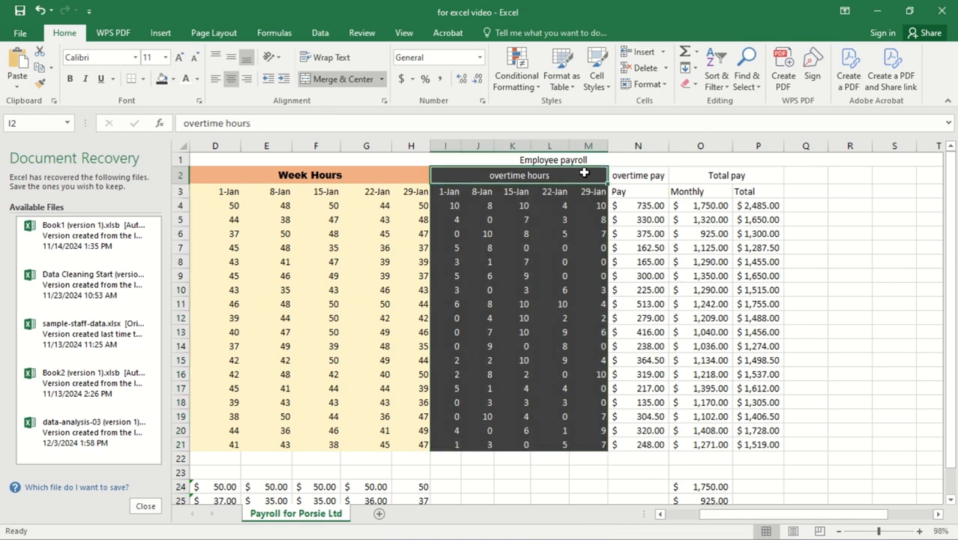
{"action": "left_click", "coordinate": [569, 161]}
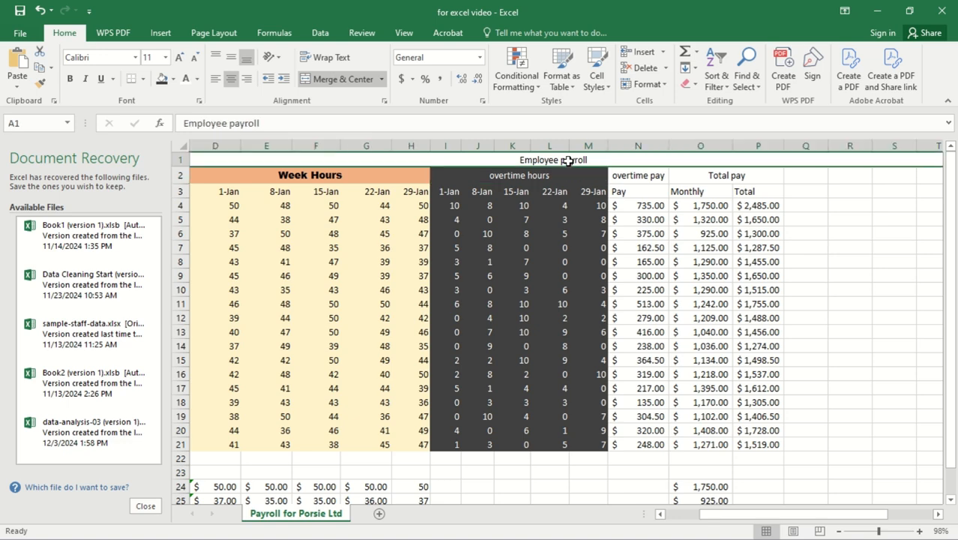
{"action": "left_click", "coordinate": [647, 176]}
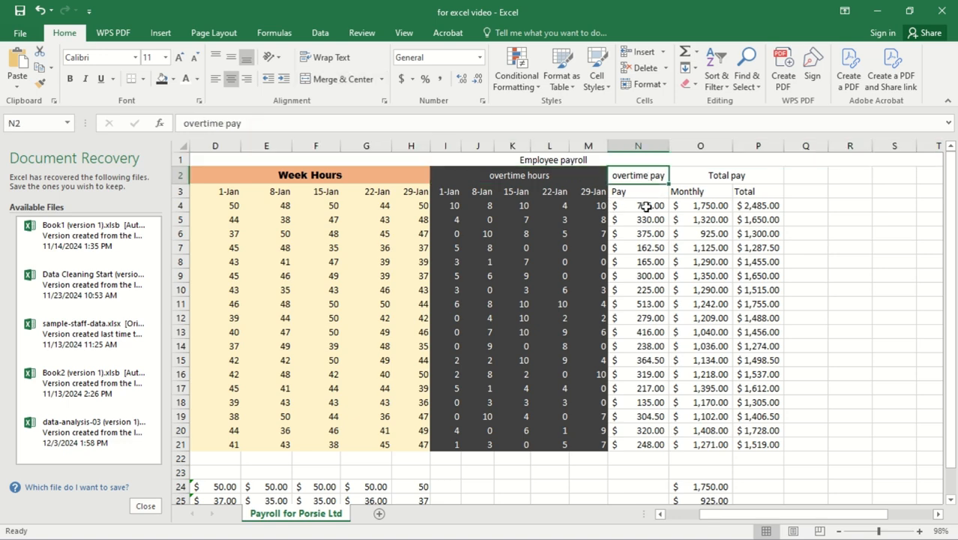
{"action": "left_click", "coordinate": [646, 208]}
{"action": "left_click", "coordinate": [647, 169]}
{"action": "left_click", "coordinate": [650, 207]}
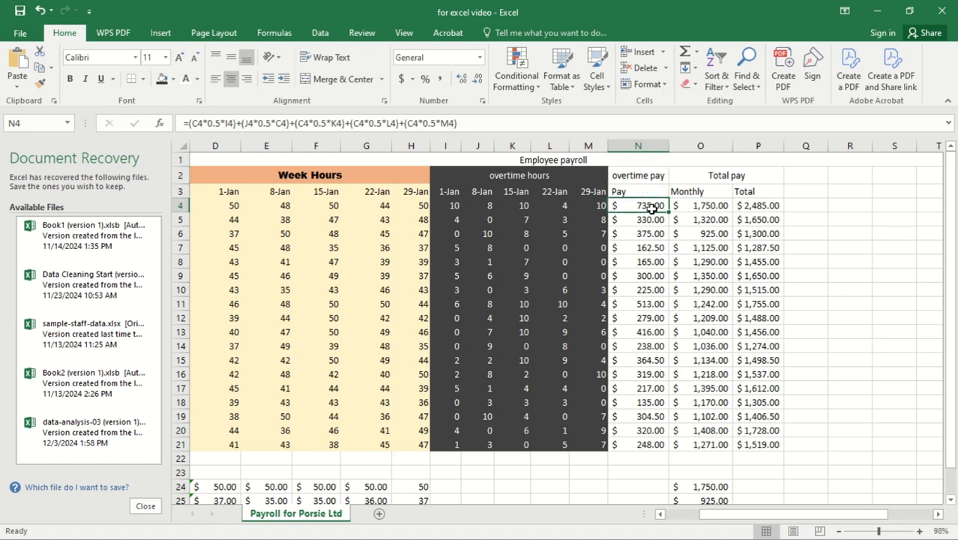
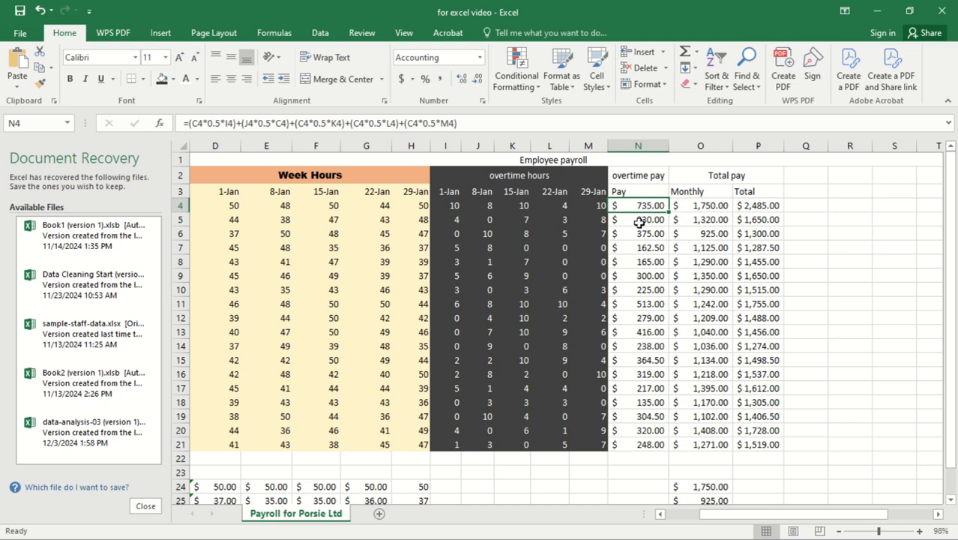
Try to insert a reference to N2 into the first term of the overtime pay formula in N5
{"action": "double_click", "coordinate": [639, 222]}
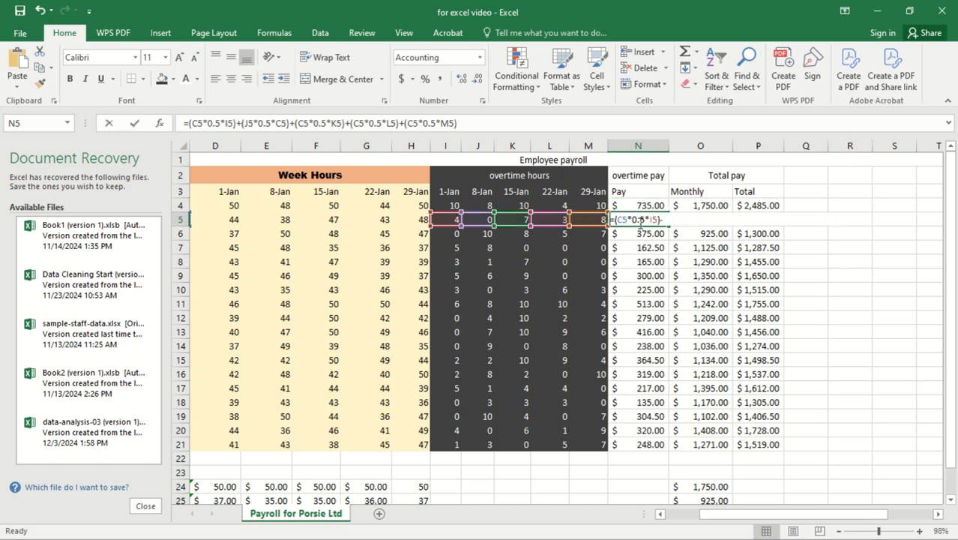
{"action": "left_click", "coordinate": [647, 187]}
{"action": "left_click", "coordinate": [645, 173]}
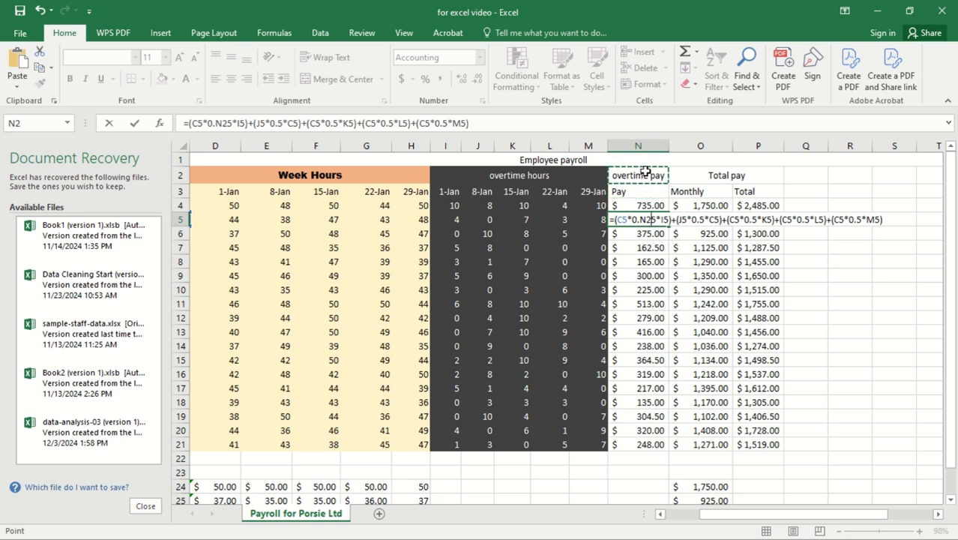
{"action": "type", "text": "5"}
{"action": "key", "text": "Return"}
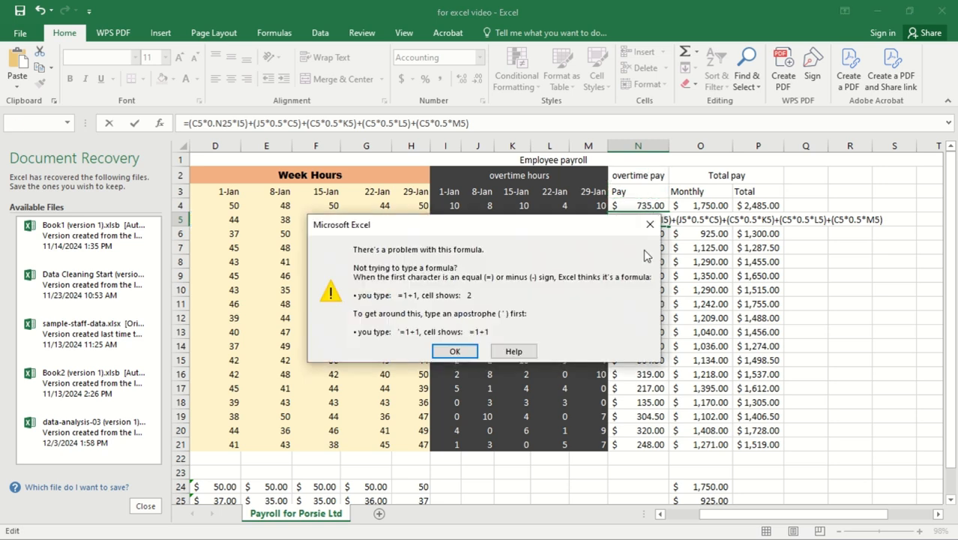
{"action": "left_click", "coordinate": [649, 224]}
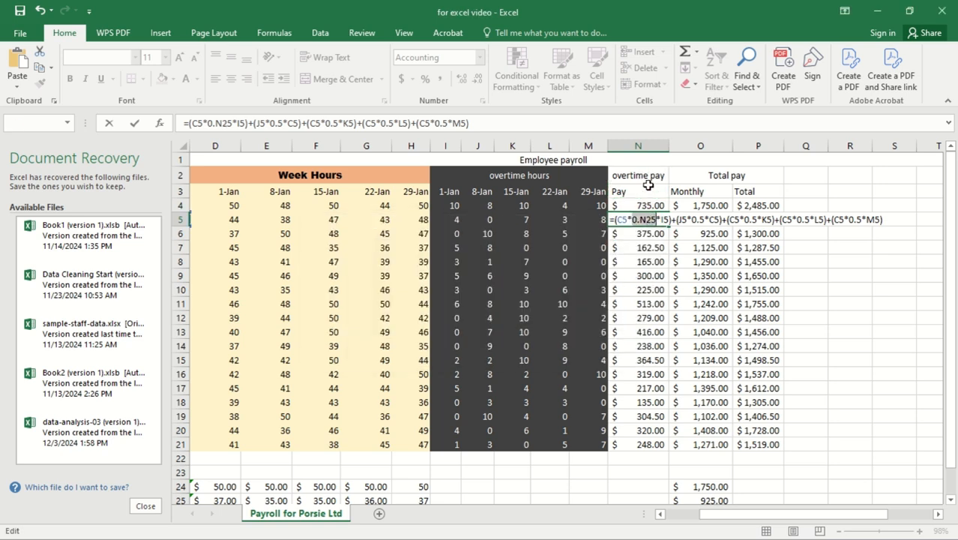
Replace the middle factor in the first term of the N5 formula with a reference to N4
{"action": "left_click_drag", "start_coordinate": [652, 146], "coordinate": [682, 162]}
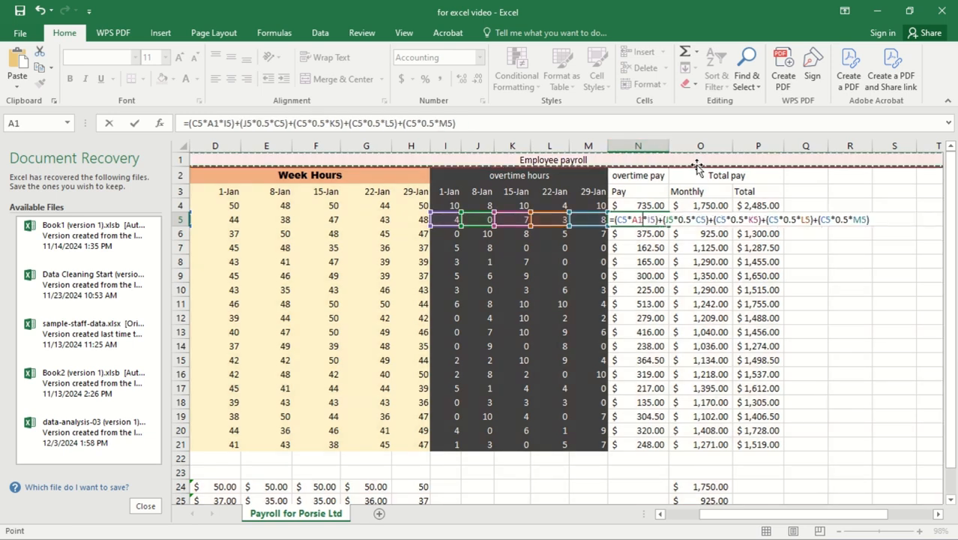
{"action": "left_click", "coordinate": [641, 205]}
{"action": "left_click", "coordinate": [649, 219]}
{"action": "left_click", "coordinate": [494, 129]}
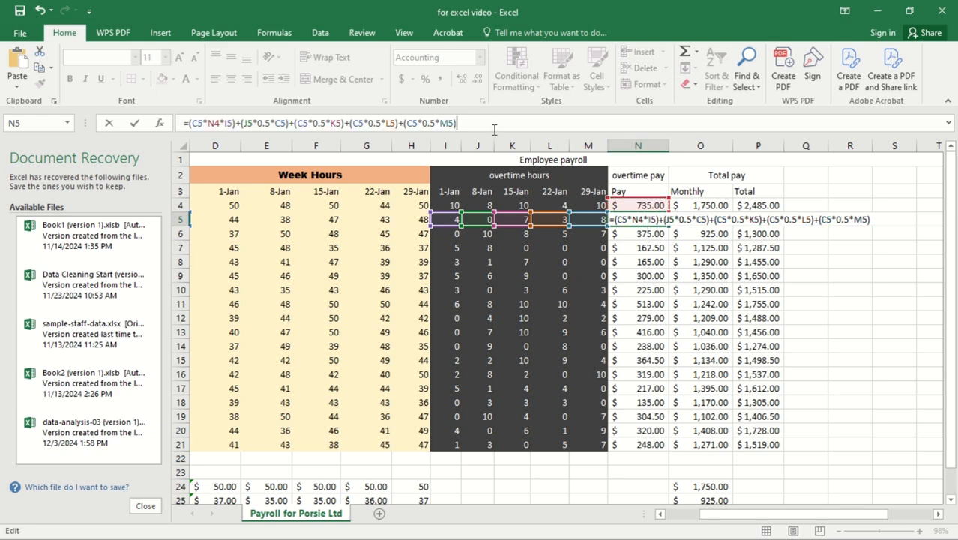
{"action": "key", "text": "Return"}
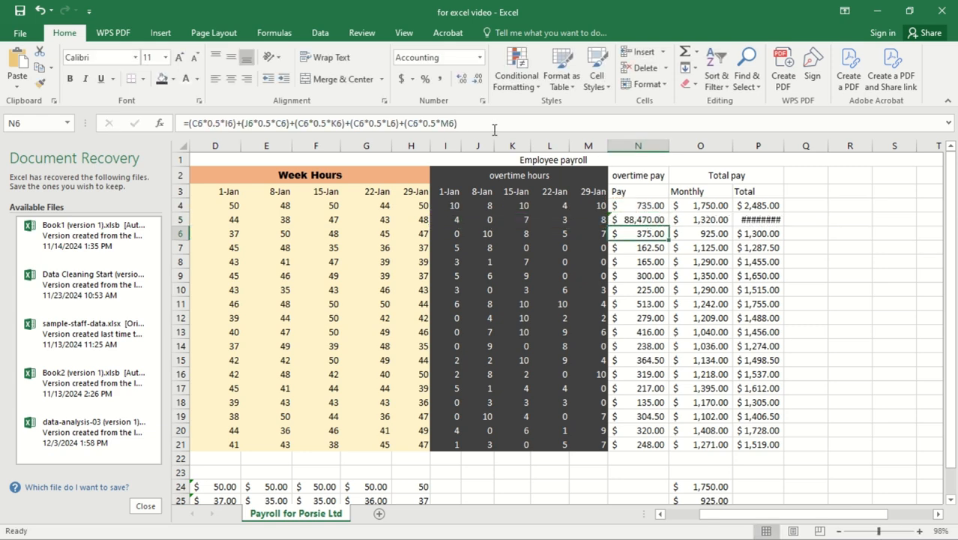
Undo the last change to the overtime pay formula in N5
{"action": "left_click", "coordinate": [654, 220]}
{"action": "key", "text": "ctrl+z"}
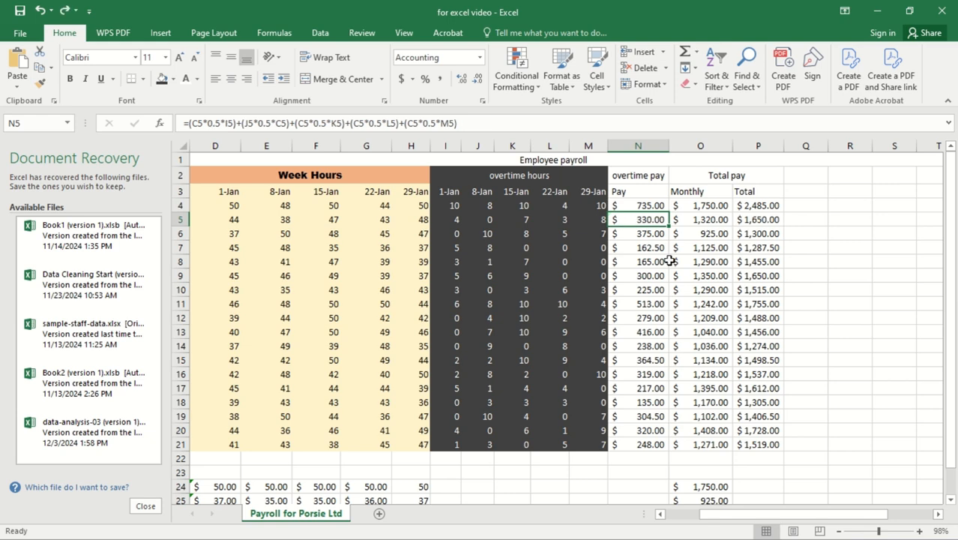
Fill the N4 overtime pay formula down through N21 and replace the formulas in N4:N21 with their values
{"action": "left_click", "coordinate": [645, 196]}
{"action": "left_click", "coordinate": [645, 200]}
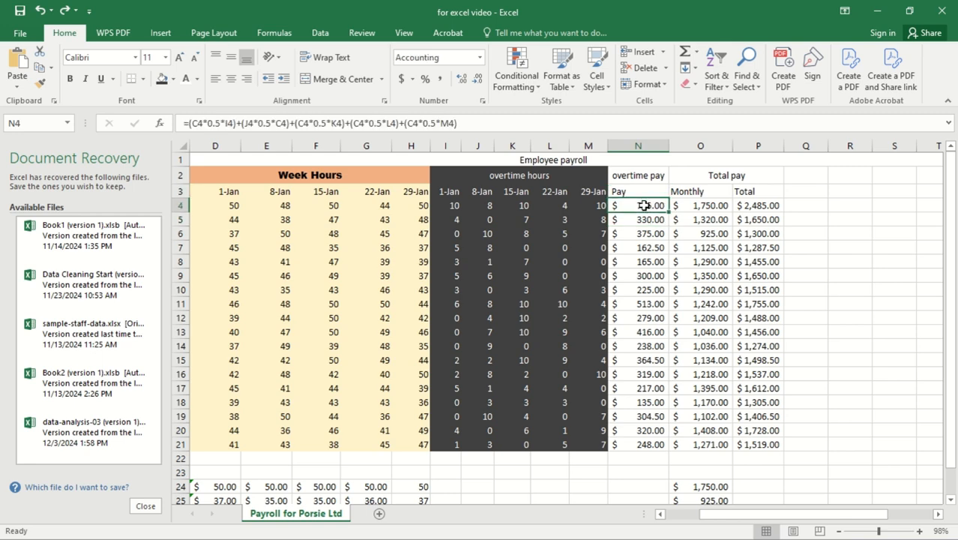
{"action": "double_click", "coordinate": [668, 213]}
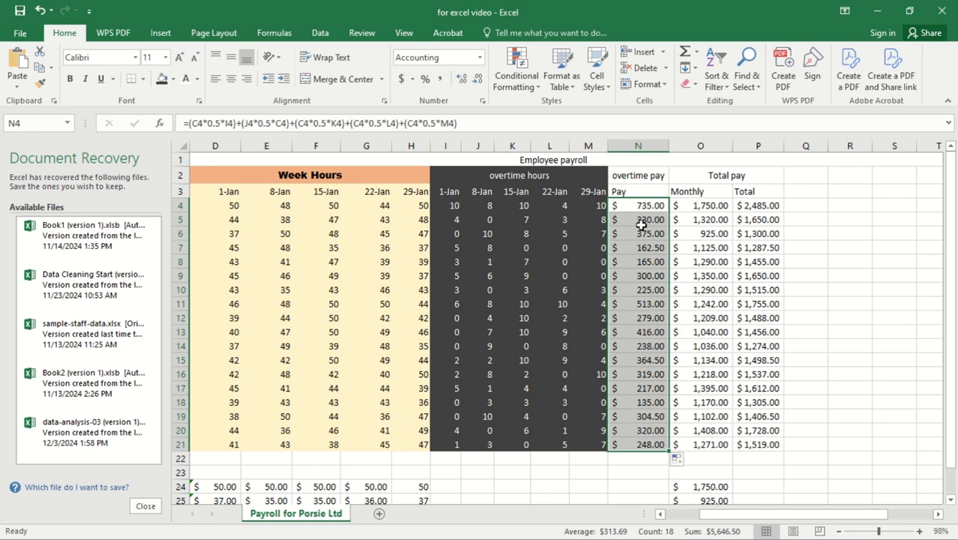
{"action": "key", "text": "ctrl+c"}
{"action": "right_click", "coordinate": [642, 225]}
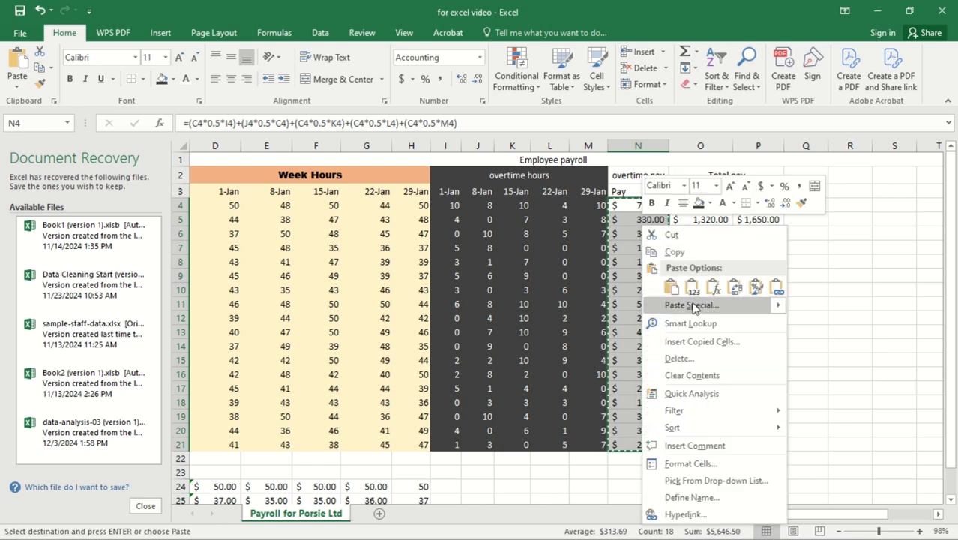
{"action": "left_click", "coordinate": [693, 291]}
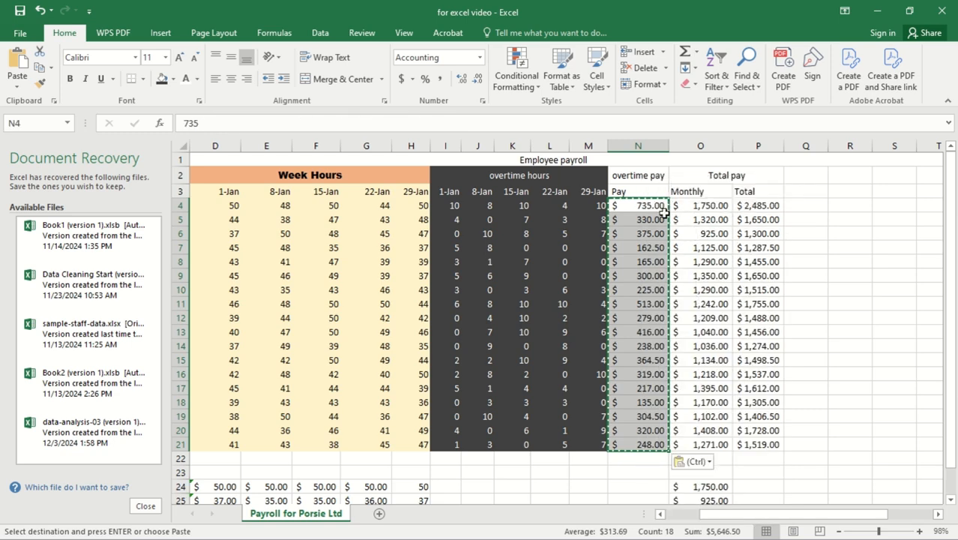
{"action": "left_click", "coordinate": [708, 202]}
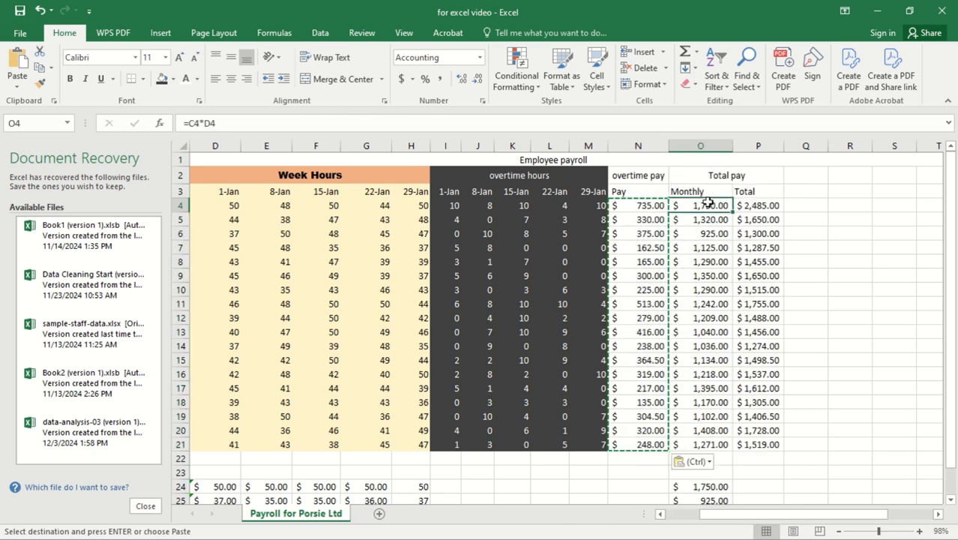
{"action": "left_click", "coordinate": [657, 207]}
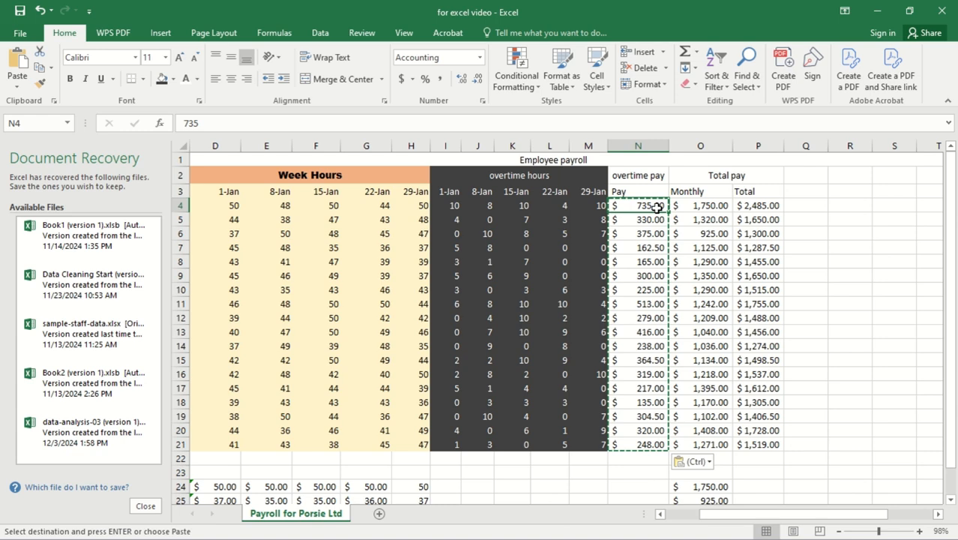
{"action": "left_click", "coordinate": [648, 259]}
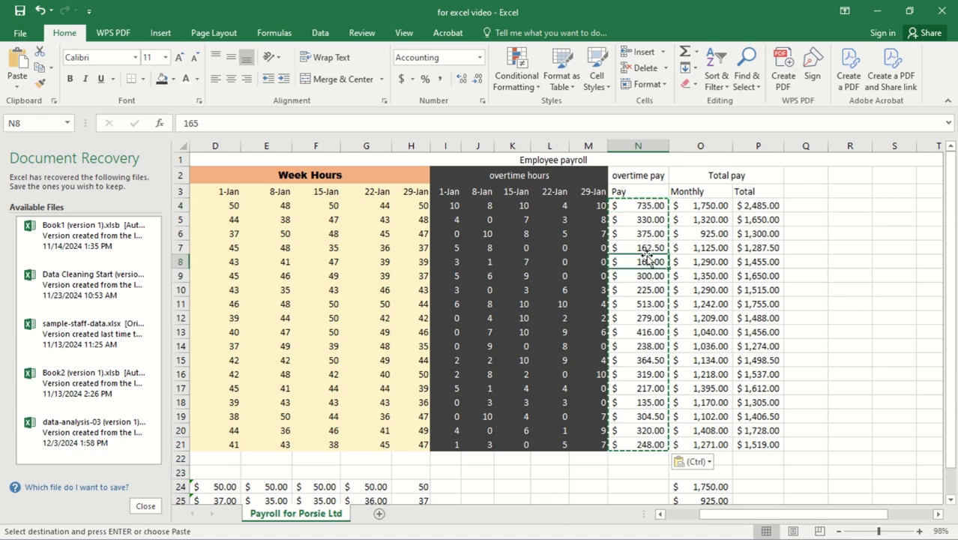
Fill the overtime pay column N2:N21 with the light green theme color
{"action": "left_click_drag", "start_coordinate": [639, 181], "coordinate": [659, 443]}
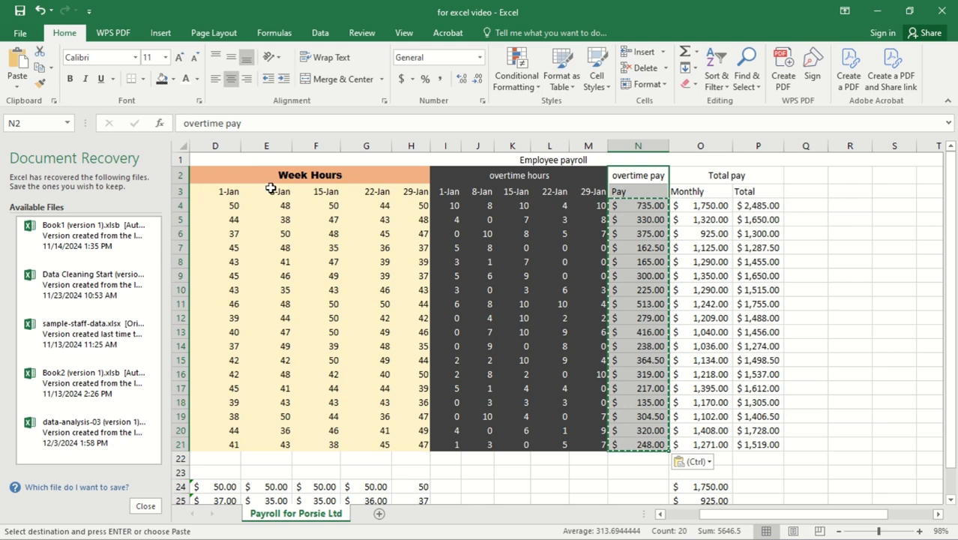
{"action": "left_click", "coordinate": [172, 79]}
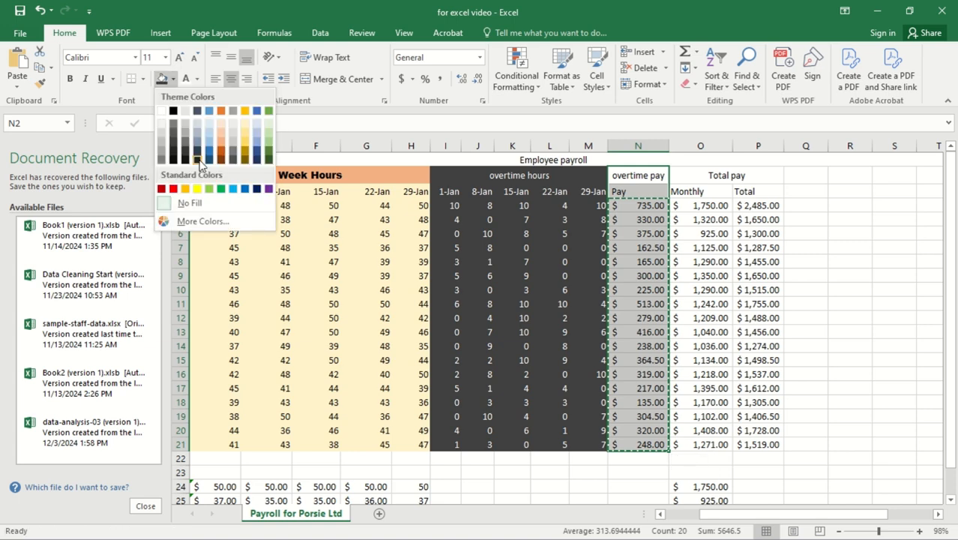
{"action": "left_click", "coordinate": [268, 142]}
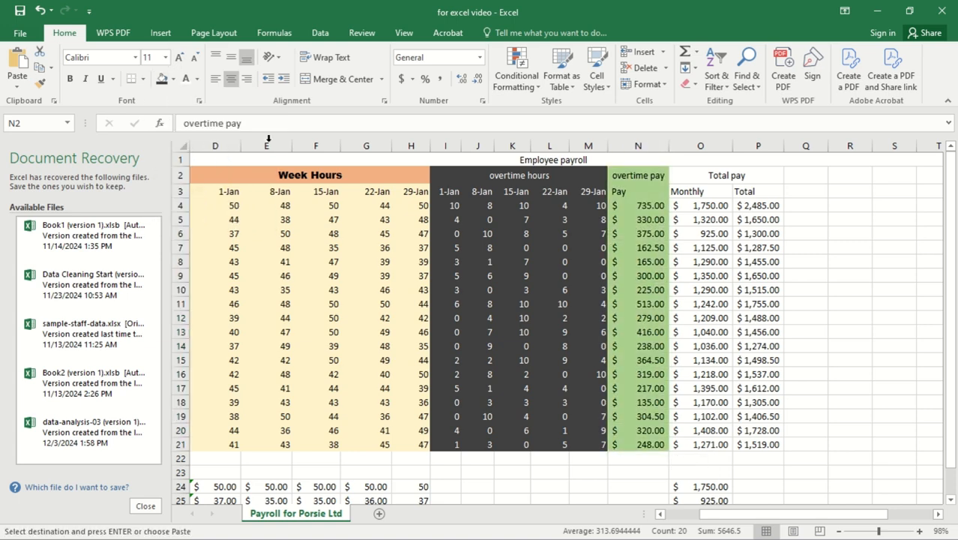
{"action": "left_click", "coordinate": [634, 175]}
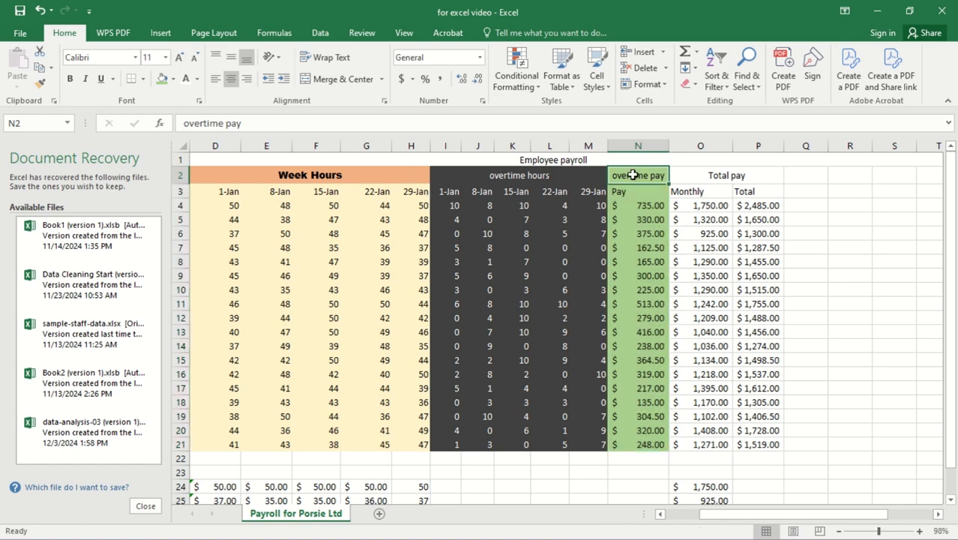
{"action": "left_click", "coordinate": [197, 81]}
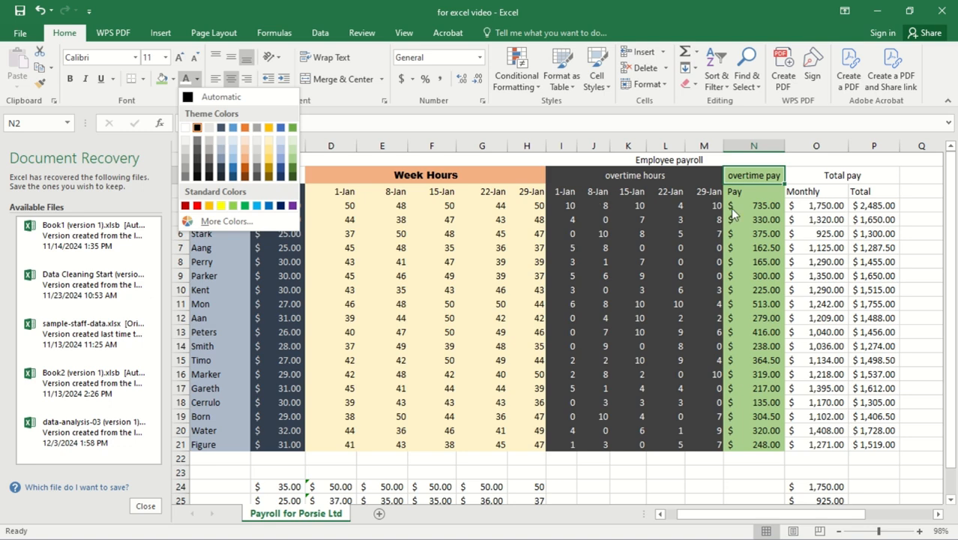
{"action": "left_click", "coordinate": [760, 177]}
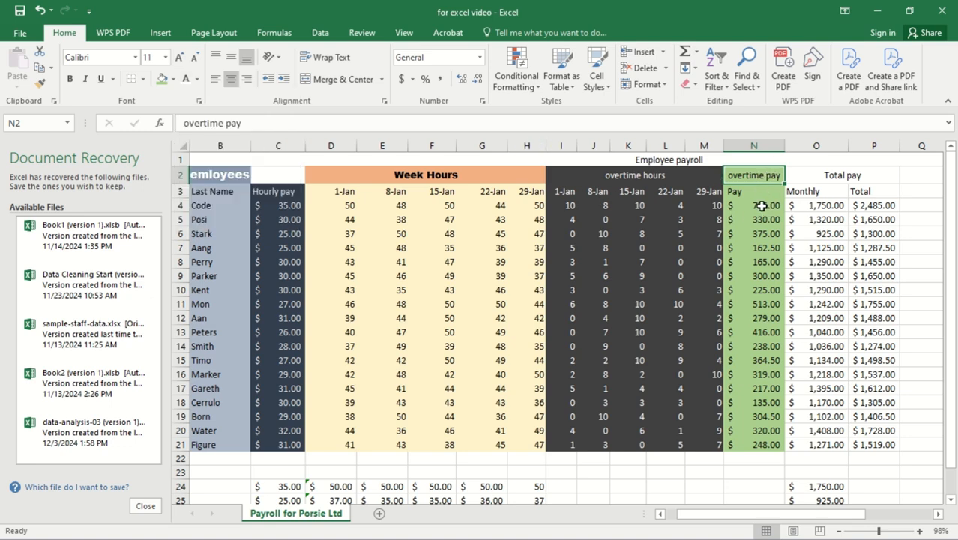
{"action": "left_click", "coordinate": [756, 203]}
Give the Pay heading in N3 a dark green fill and set its font color to light green
{"action": "left_click", "coordinate": [747, 192]}
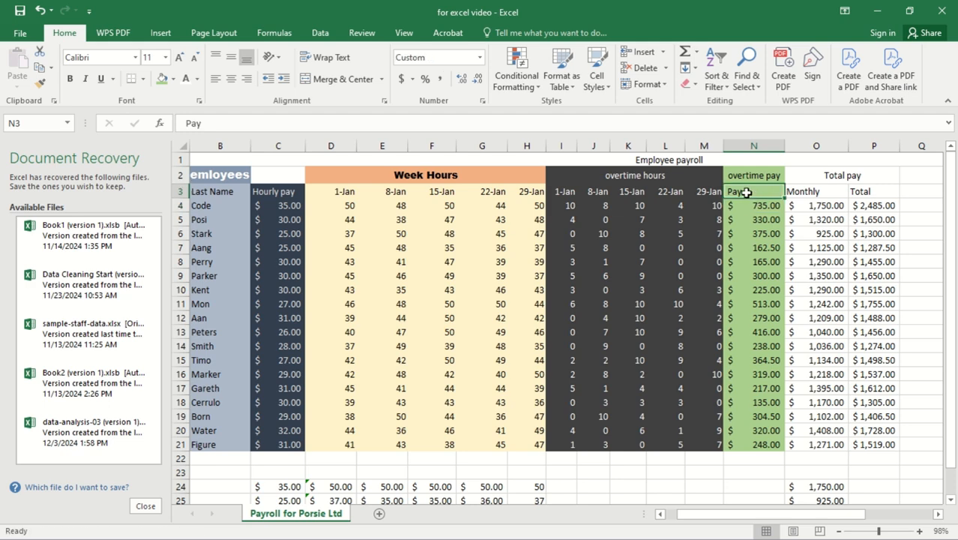
{"action": "left_click", "coordinate": [173, 80]}
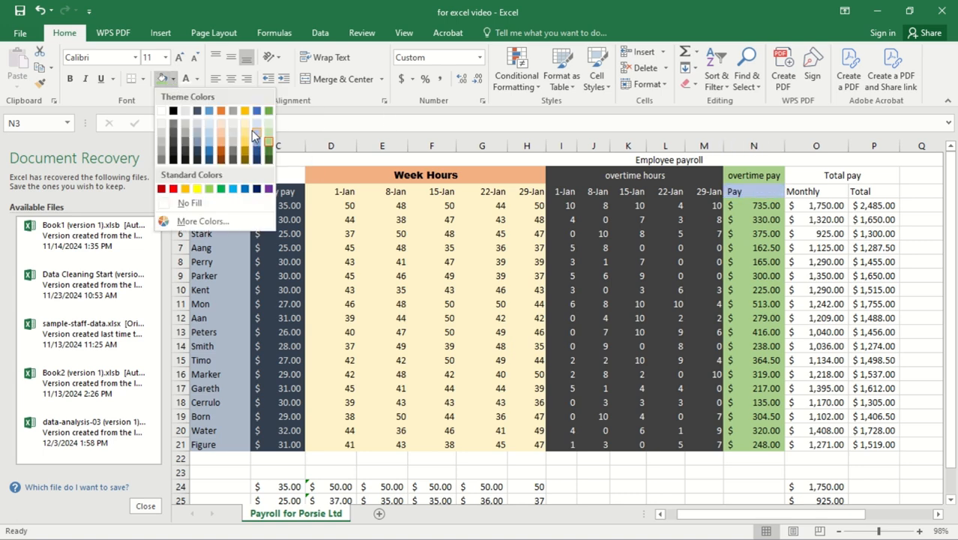
{"action": "left_click", "coordinate": [269, 159]}
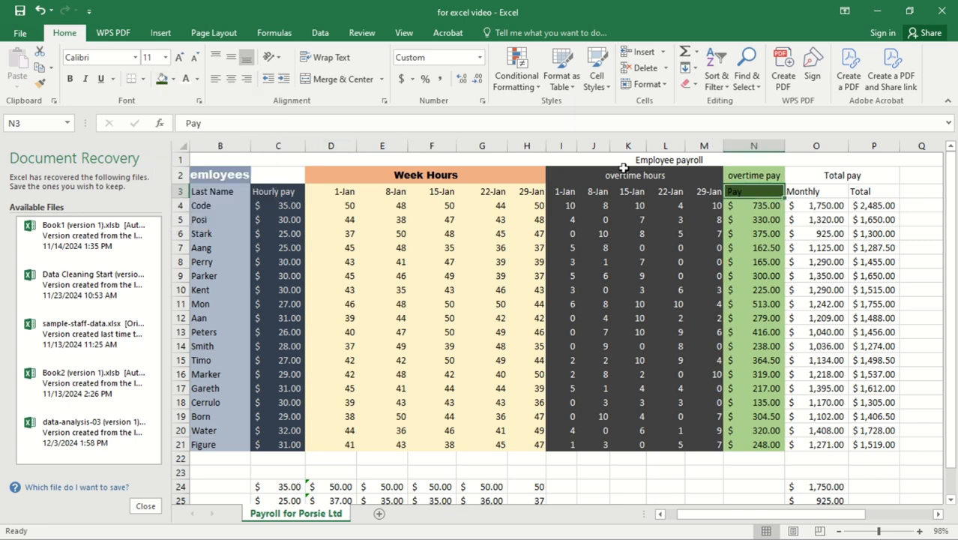
{"action": "left_click", "coordinate": [197, 81]}
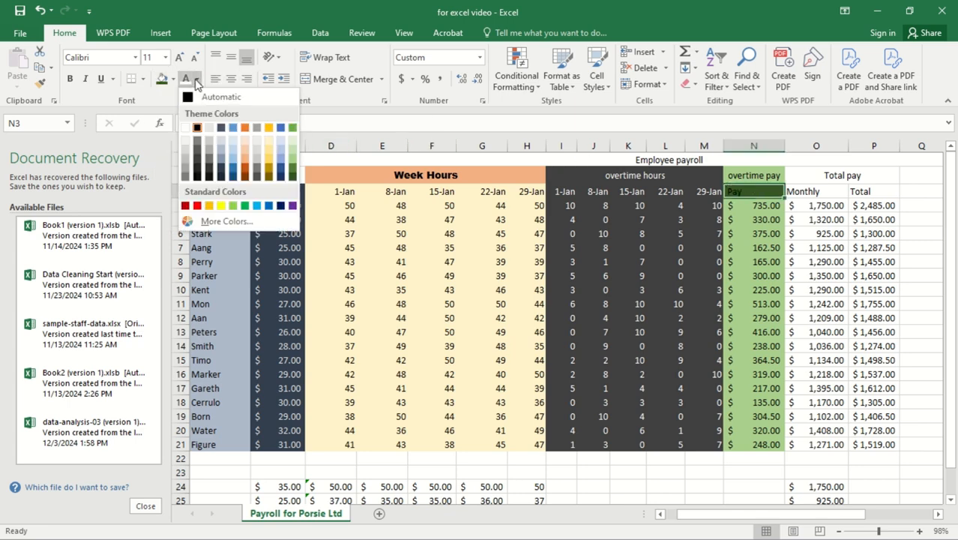
{"action": "left_click", "coordinate": [292, 144]}
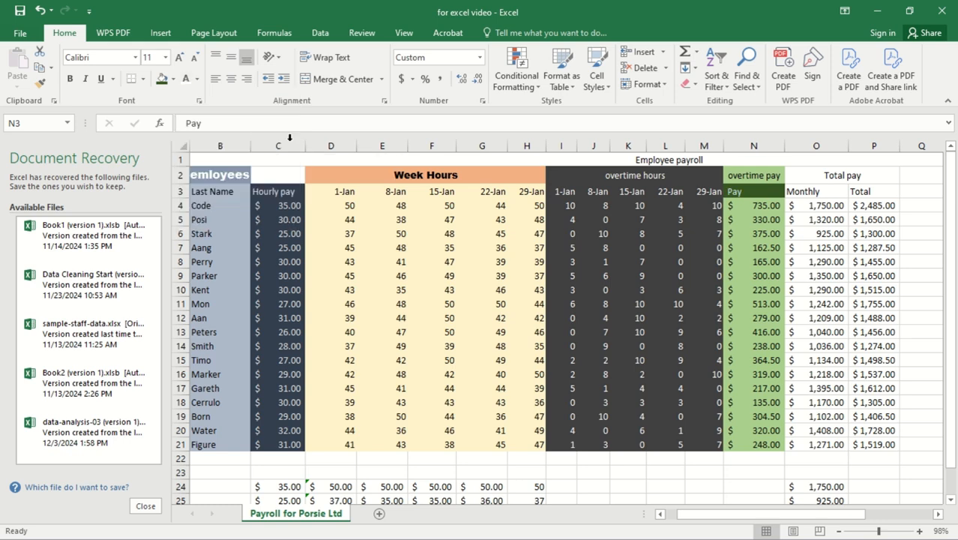
Center the Pay heading in N3 and the Monthly heading in O3 horizontally
{"action": "left_click", "coordinate": [228, 82]}
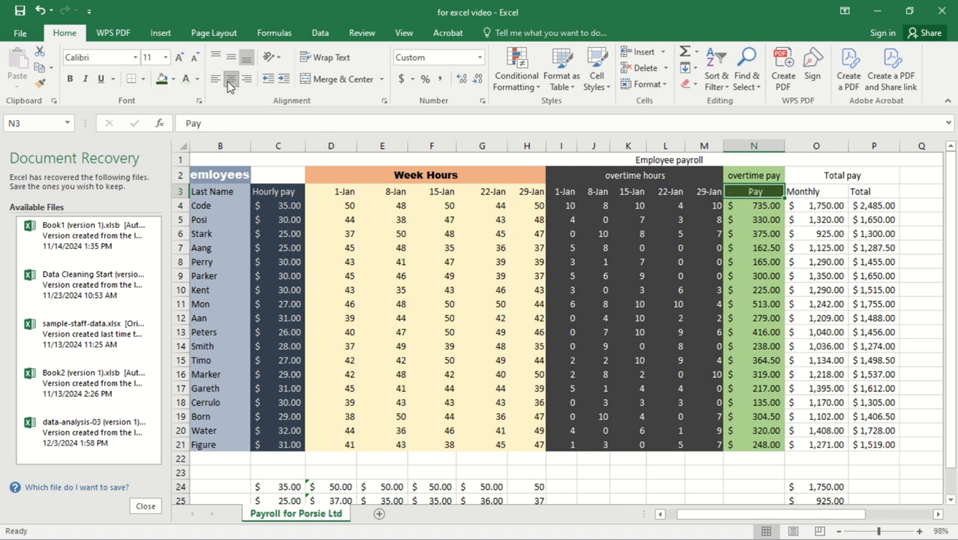
{"action": "left_click", "coordinate": [731, 217]}
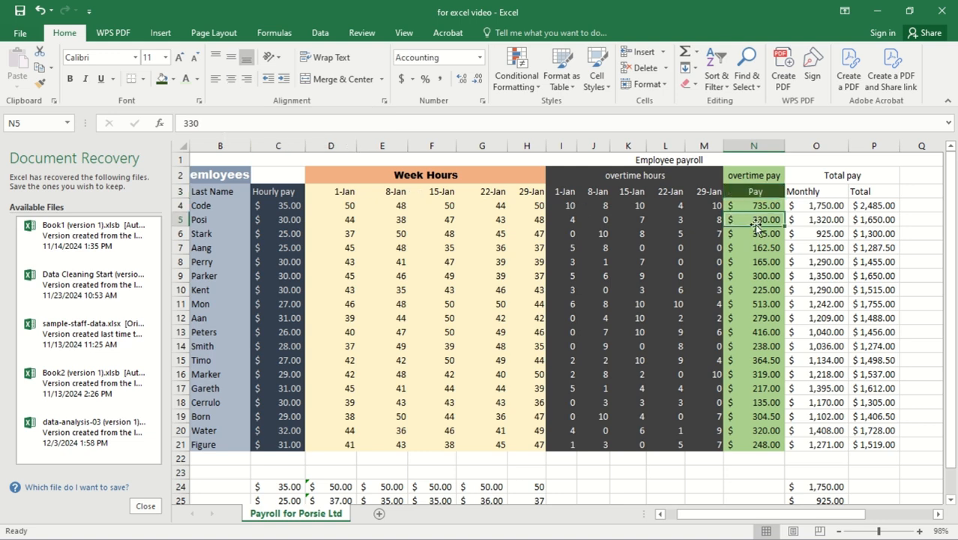
{"action": "left_click", "coordinate": [756, 192]}
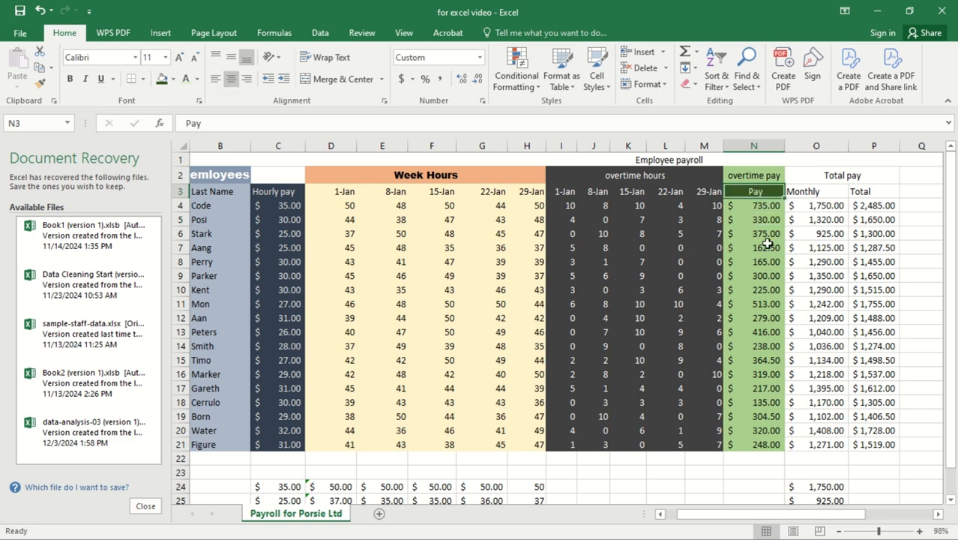
{"action": "left_click", "coordinate": [815, 197]}
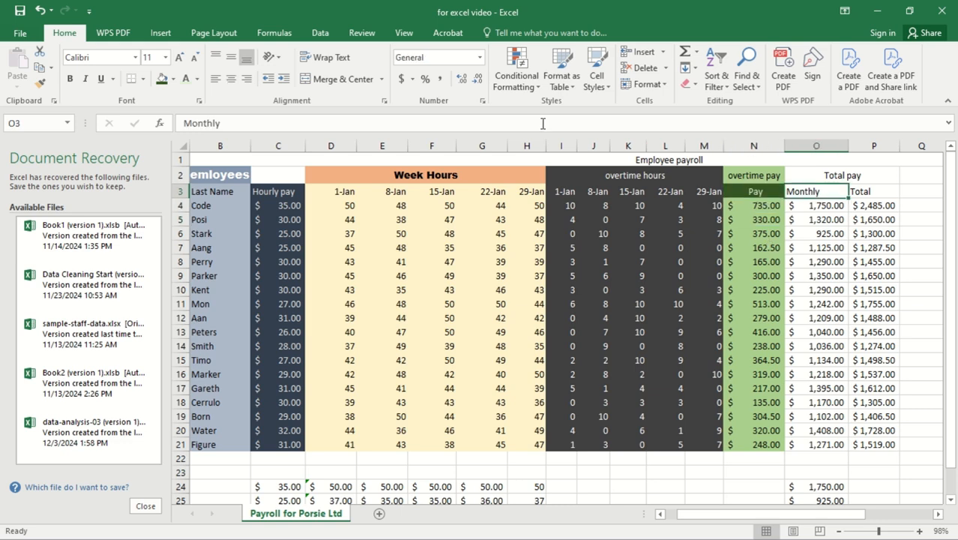
{"action": "left_click", "coordinate": [231, 79]}
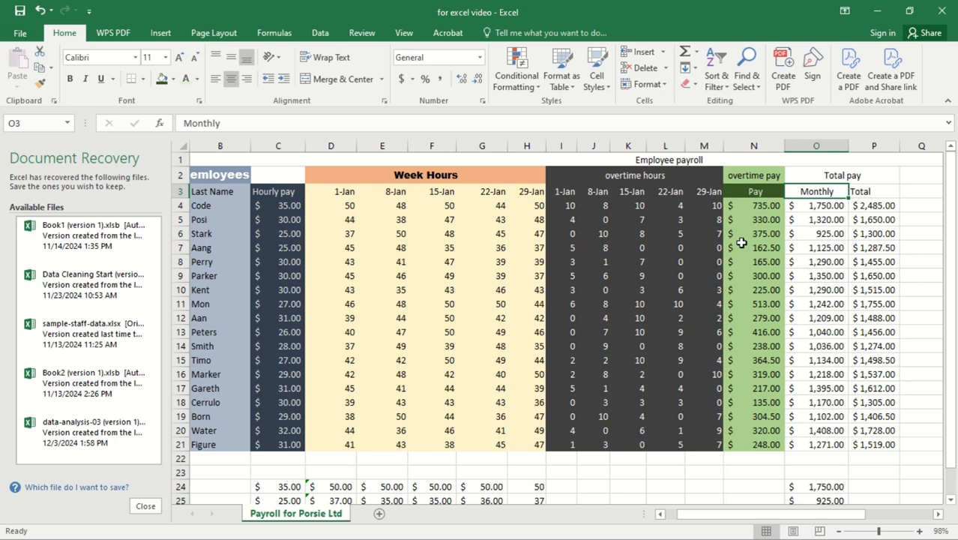
Fill the total pay block O2:P21, including its headings, with the standard Orange color
{"action": "left_click_drag", "start_coordinate": [803, 192], "coordinate": [883, 449]}
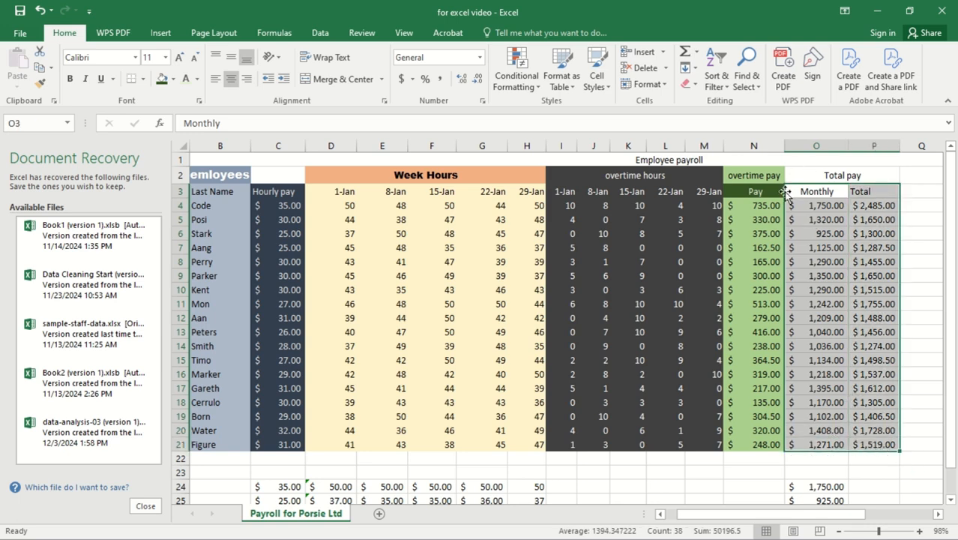
{"action": "left_click_drag", "start_coordinate": [806, 179], "coordinate": [851, 438]}
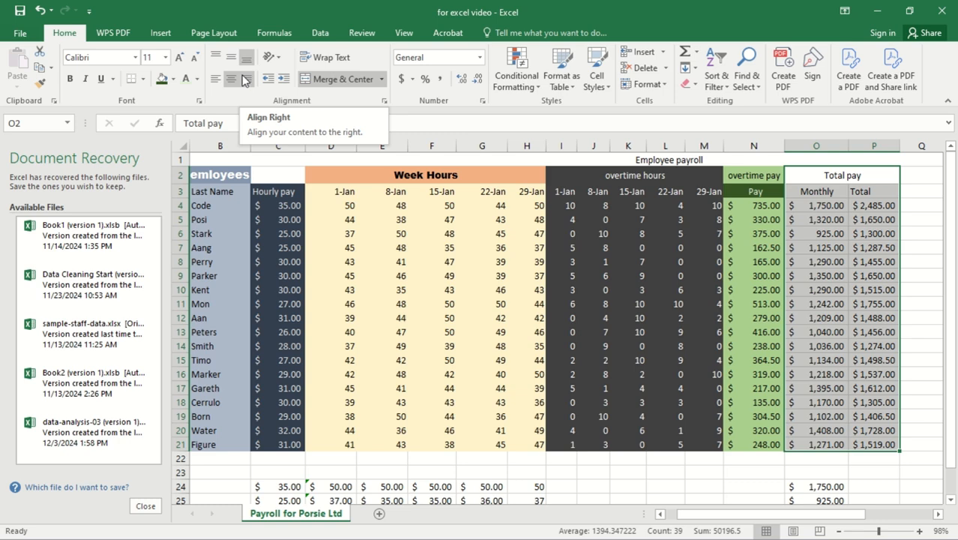
{"action": "left_click", "coordinate": [173, 79]}
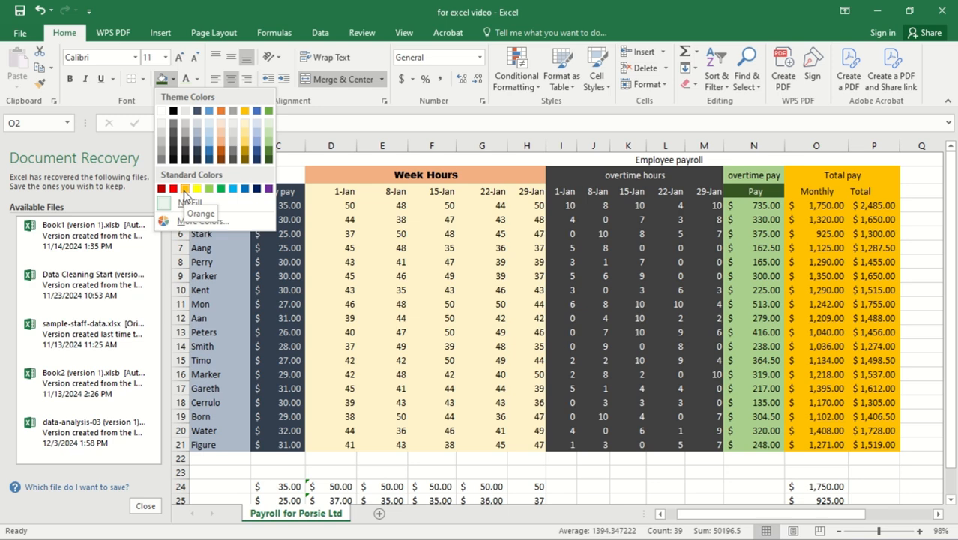
{"action": "left_click", "coordinate": [185, 190]}
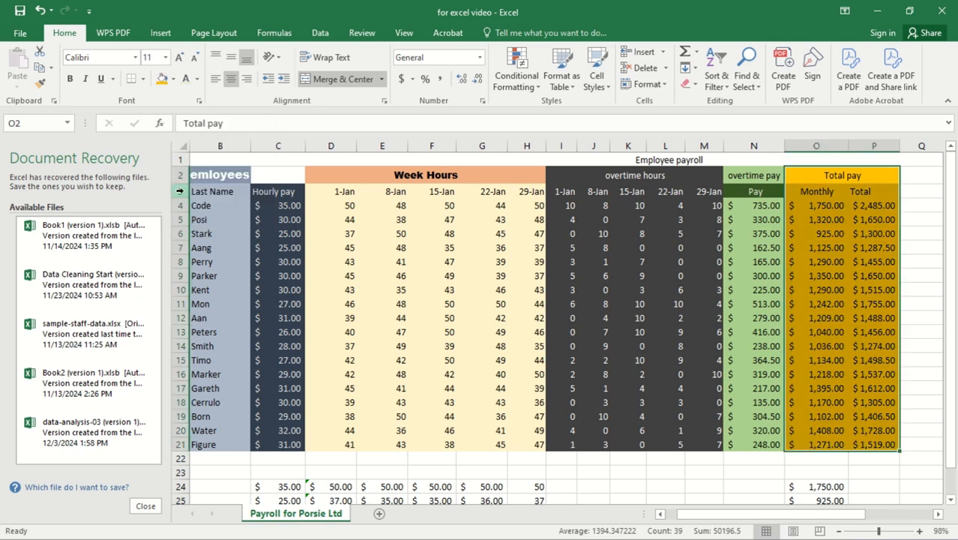
Fill the Monthly and Total headings in O3:P3 with dark gold
{"action": "left_click", "coordinate": [820, 194]}
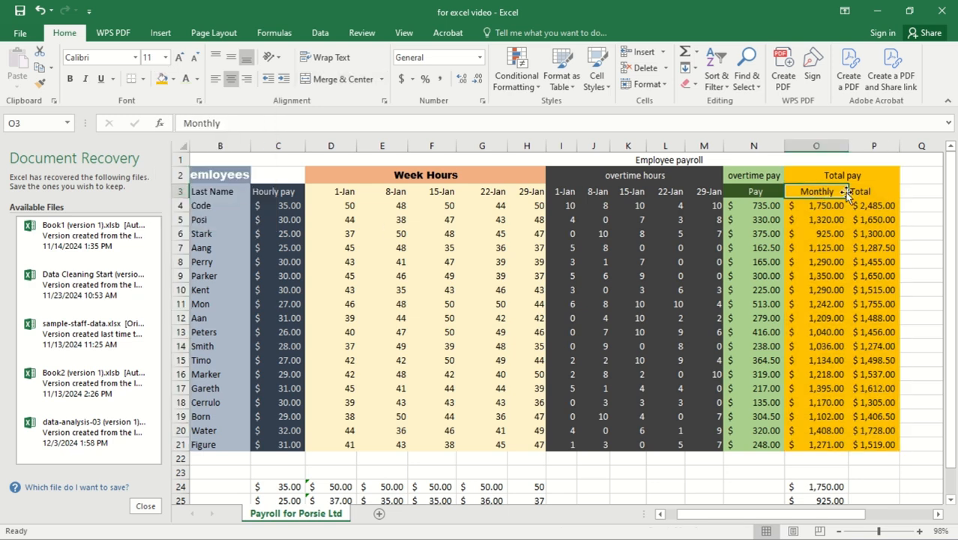
{"action": "left_click_drag", "start_coordinate": [856, 192], "coordinate": [829, 192]}
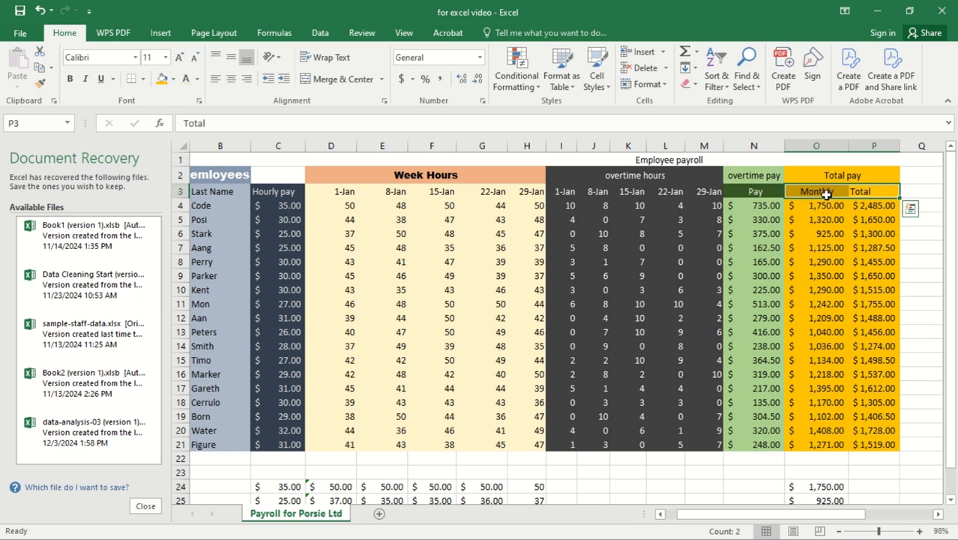
{"action": "left_click", "coordinate": [174, 79]}
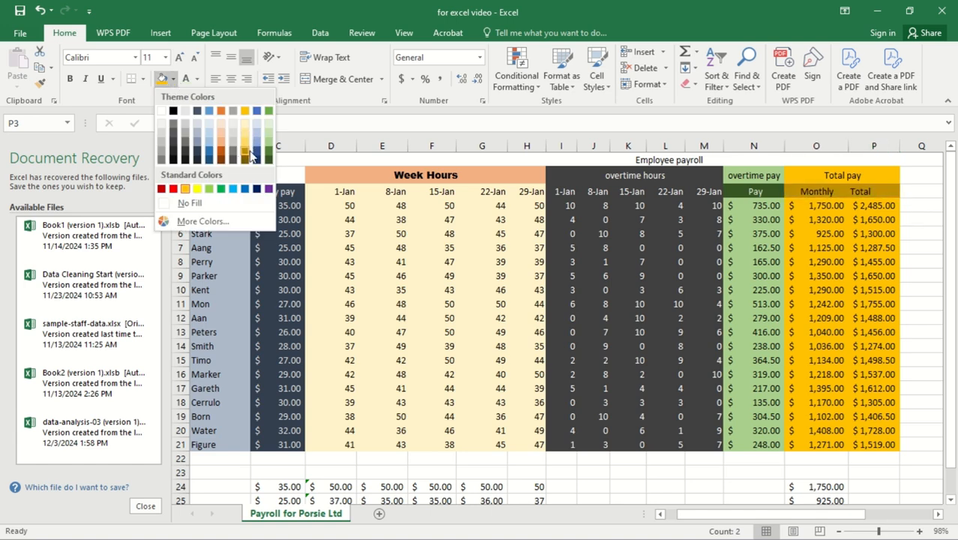
{"action": "left_click", "coordinate": [251, 156]}
Change the fill of the merged Total pay heading in O2 to pale gold
{"action": "left_click", "coordinate": [829, 176]}
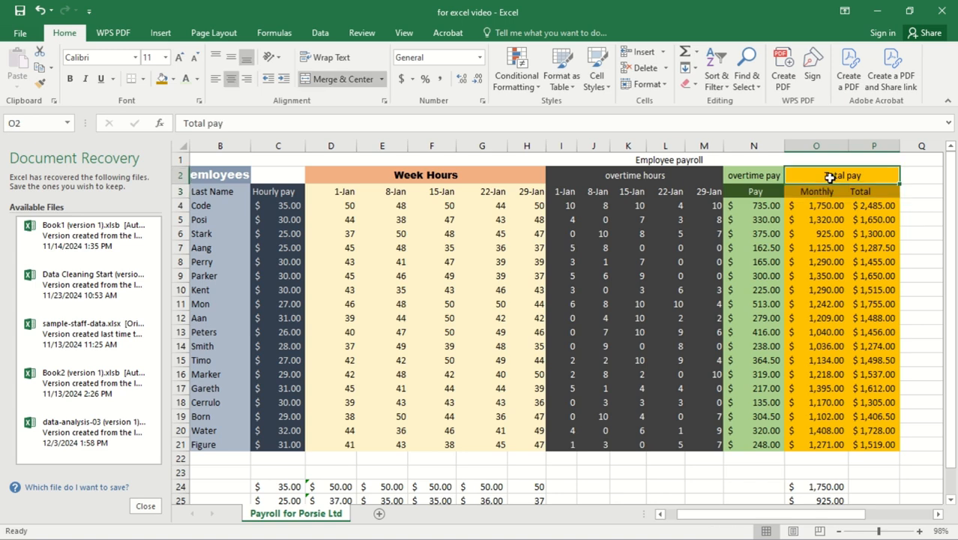
{"action": "left_click", "coordinate": [174, 78]}
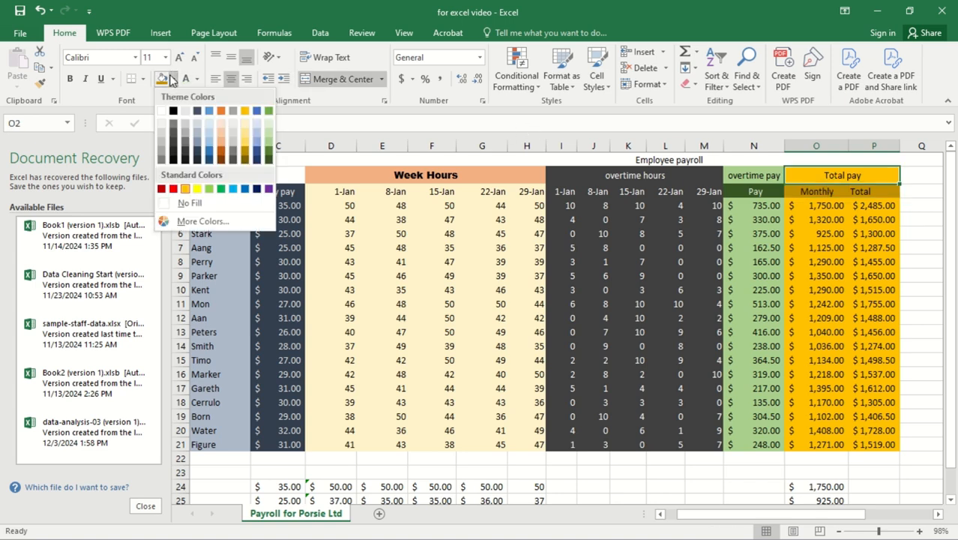
{"action": "left_click", "coordinate": [247, 129]}
{"action": "left_click", "coordinate": [579, 335]}
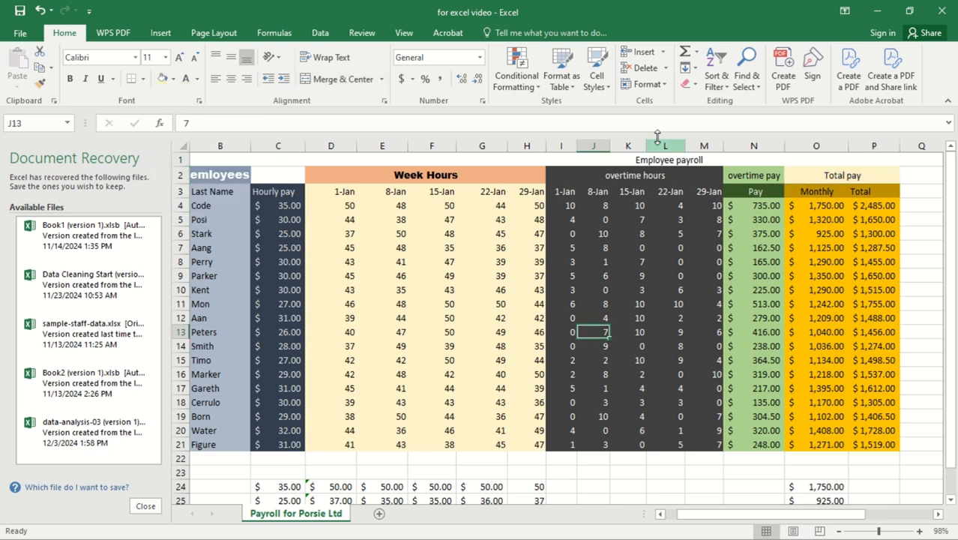
Set the font of the overtime hours heading in I2 and the overtime pay heading in N2 to Arial Black
{"action": "left_click", "coordinate": [617, 179]}
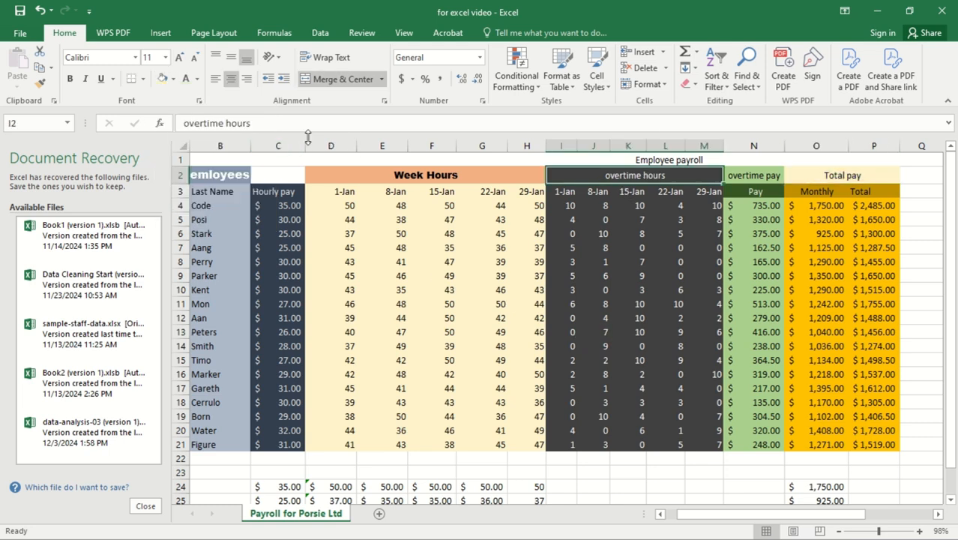
{"action": "left_click", "coordinate": [136, 58]}
{"action": "left_click", "coordinate": [105, 197]}
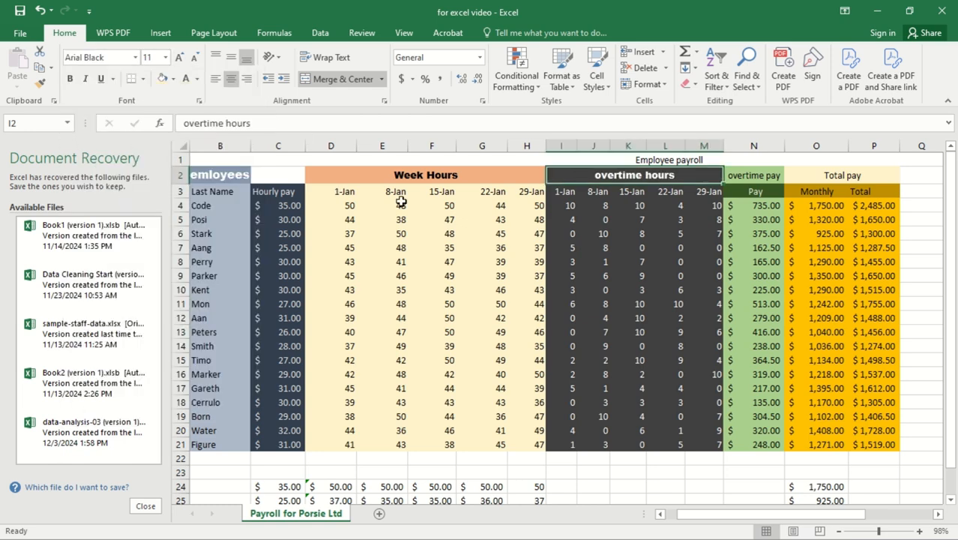
{"action": "left_click", "coordinate": [744, 177]}
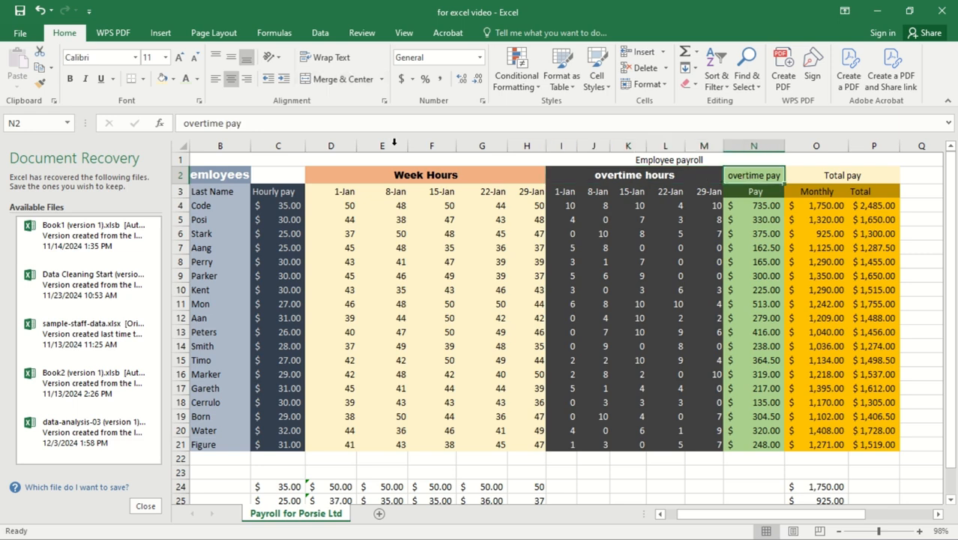
{"action": "left_click", "coordinate": [136, 58]}
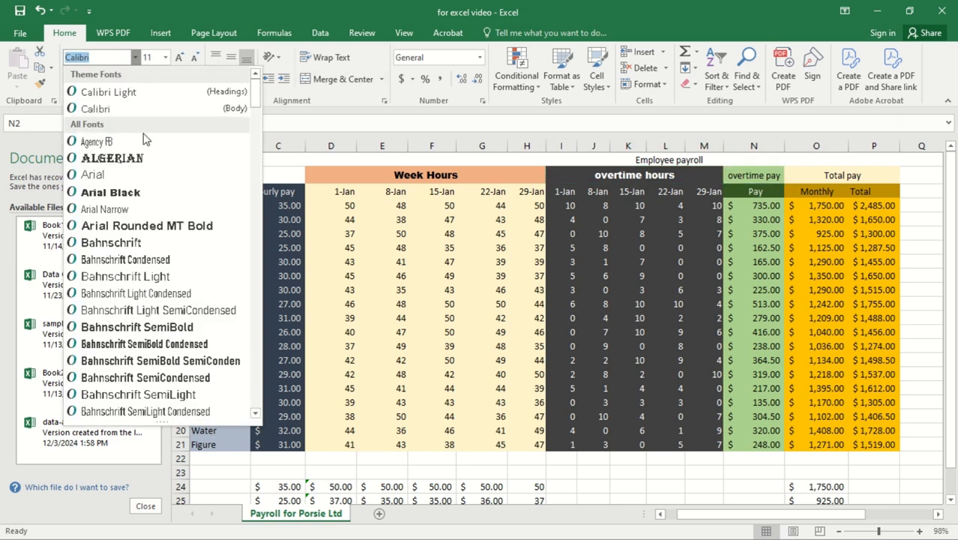
{"action": "left_click", "coordinate": [133, 189]}
Set the Total pay heading in O2 to Arial Black, and widen column N so the overtime pay heading fits
{"action": "left_click", "coordinate": [830, 175]}
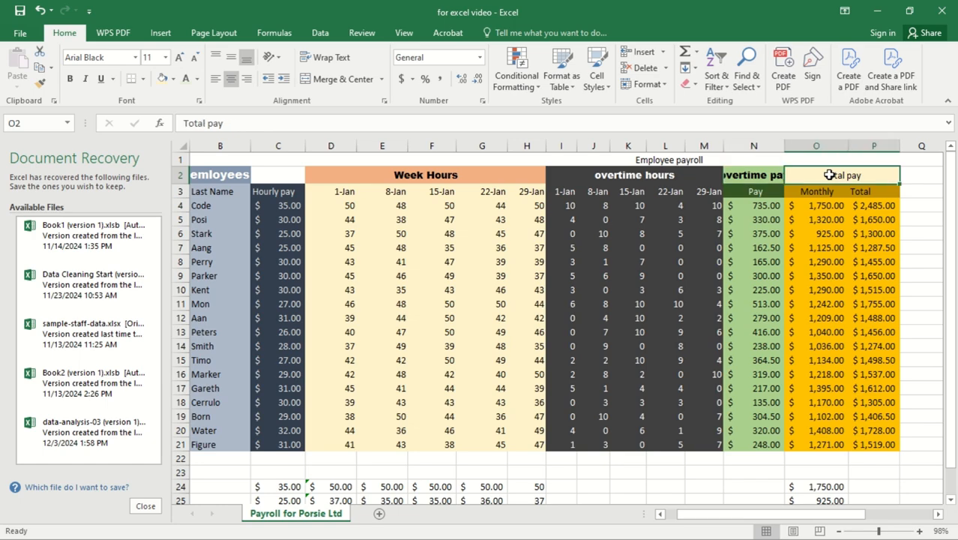
{"action": "left_click", "coordinate": [136, 58]}
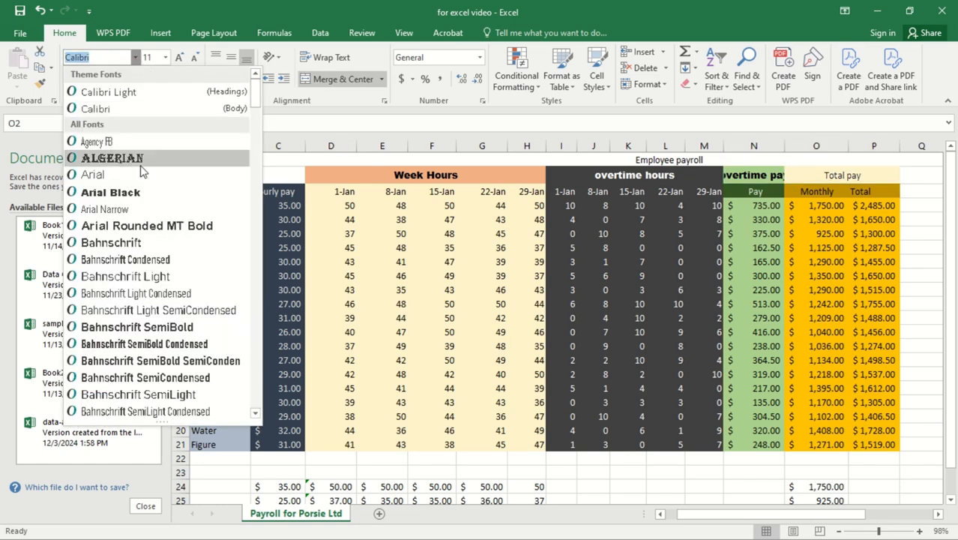
{"action": "left_click", "coordinate": [135, 192]}
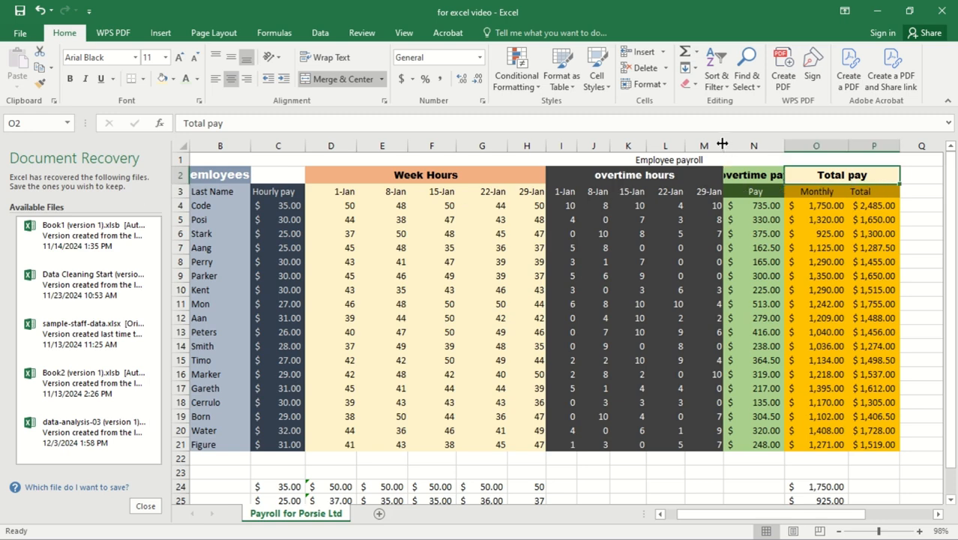
{"action": "left_click_drag", "start_coordinate": [722, 144], "coordinate": [716, 144]}
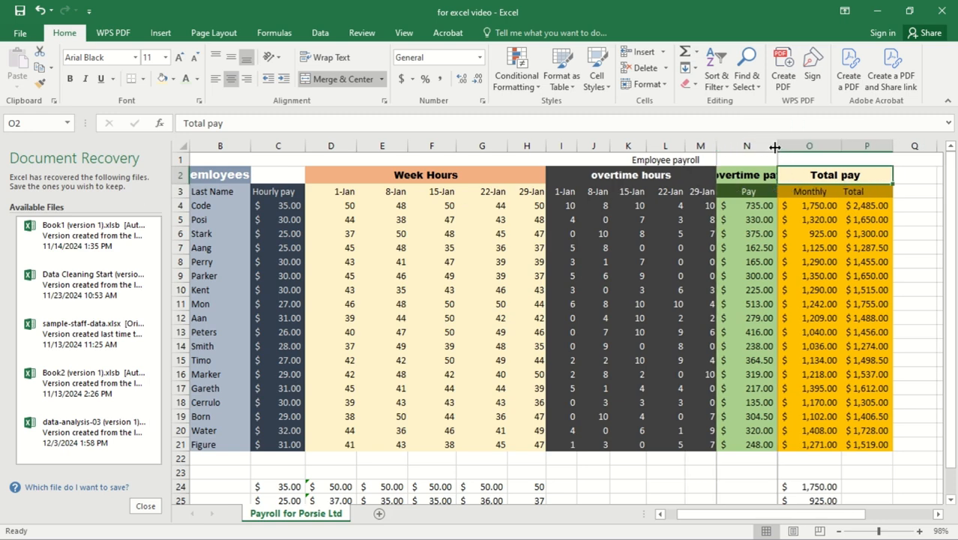
{"action": "left_click_drag", "start_coordinate": [775, 147], "coordinate": [796, 147]}
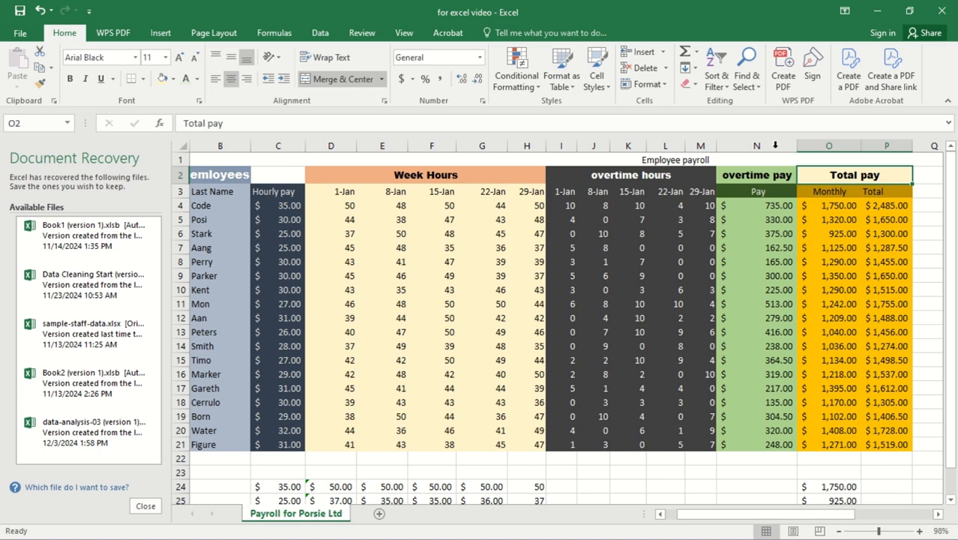
Set the font of the Employee payroll title in row 1 to Arial Black
{"action": "left_click", "coordinate": [626, 162]}
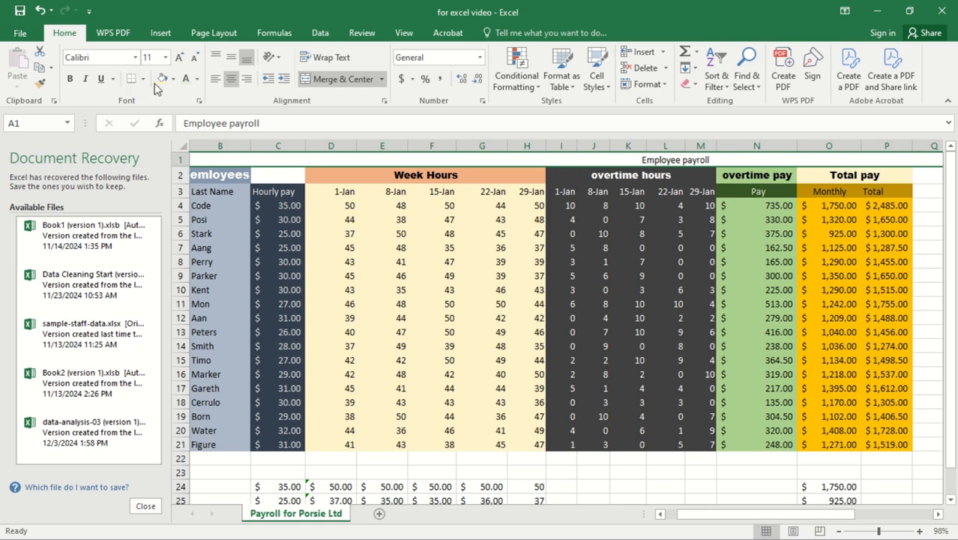
{"action": "left_click", "coordinate": [135, 57]}
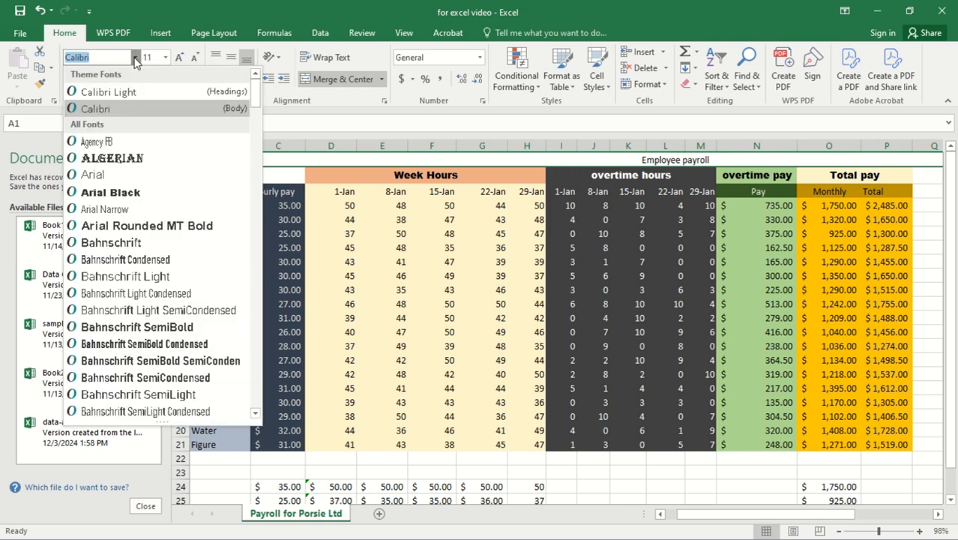
{"action": "left_click", "coordinate": [131, 194]}
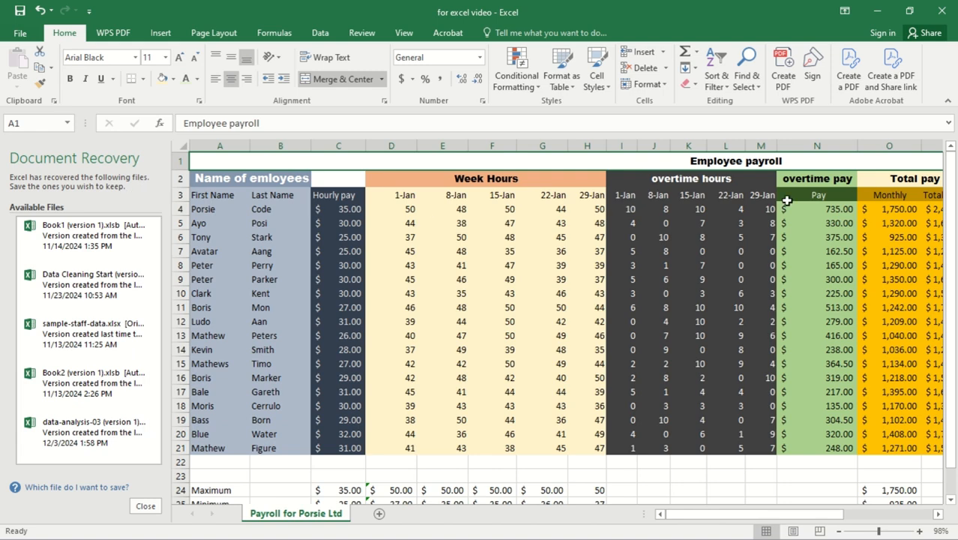
Fill the Employee payroll title row with dark gray and make its text white
{"action": "left_click", "coordinate": [172, 80]}
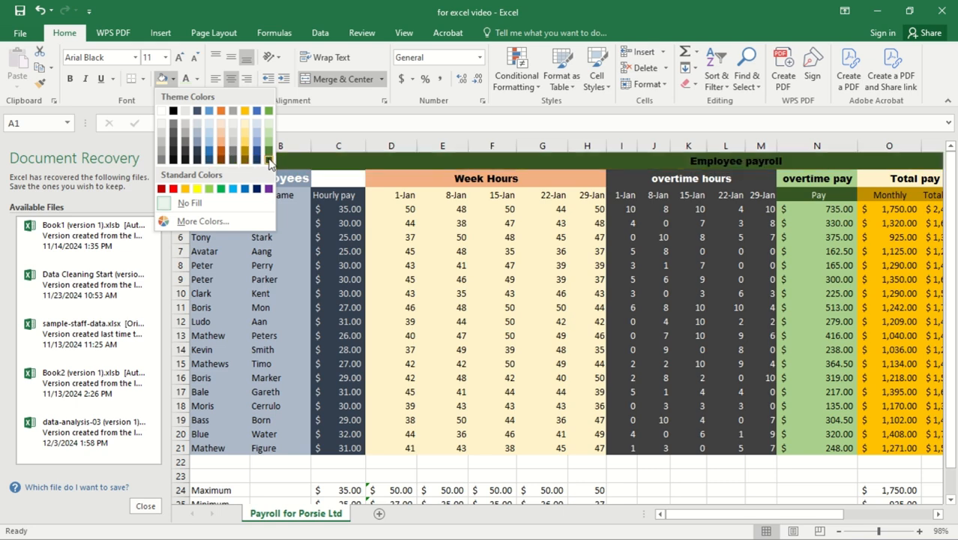
{"action": "left_click", "coordinate": [162, 163]}
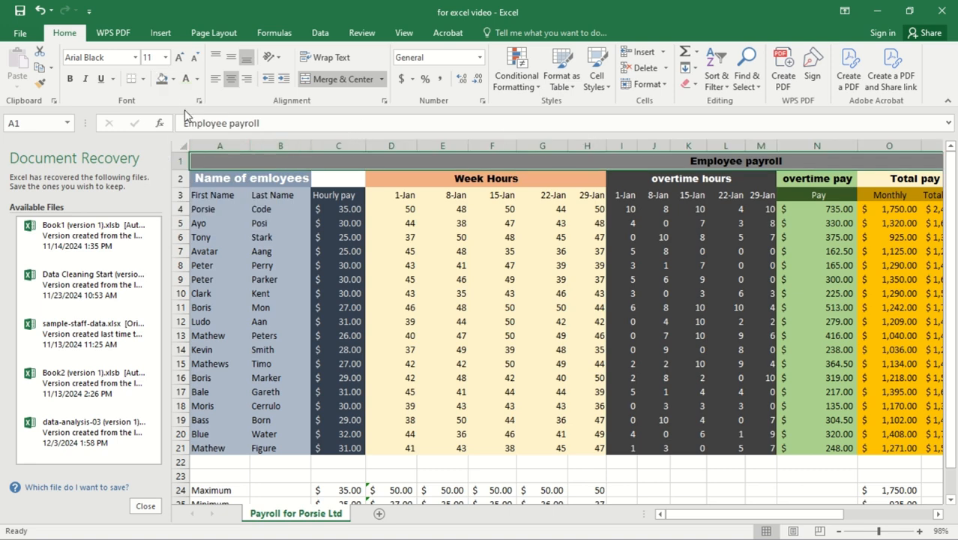
{"action": "left_click", "coordinate": [197, 79]}
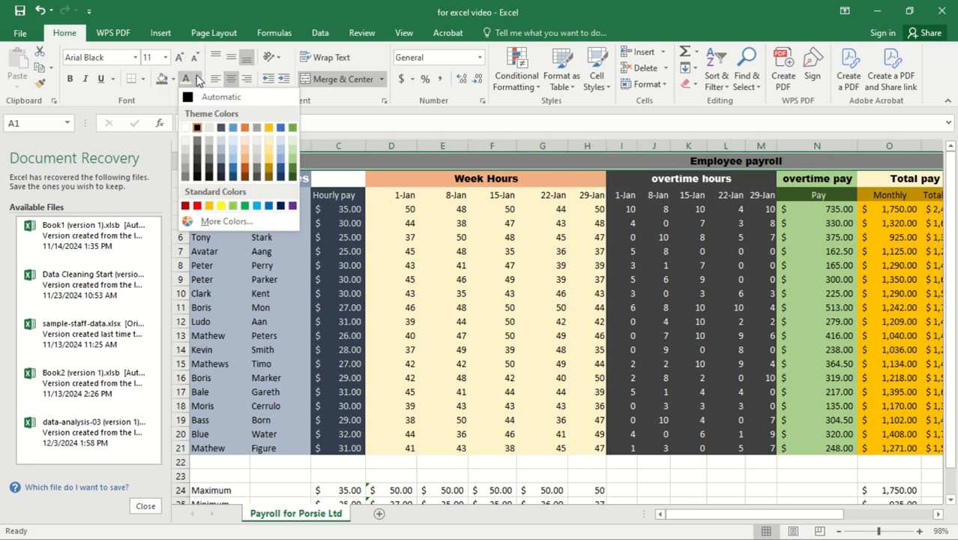
{"action": "left_click", "coordinate": [187, 130]}
{"action": "left_click", "coordinate": [517, 299]}
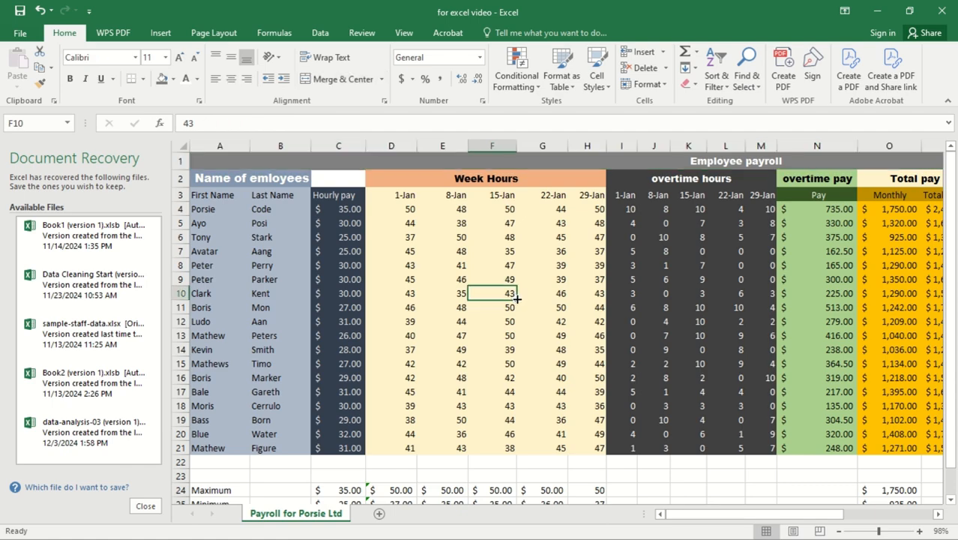
{"action": "left_click", "coordinate": [717, 334]}
{"action": "scroll", "coordinate": [674, 330], "scroll_direction": "down", "scroll_amount": 1}
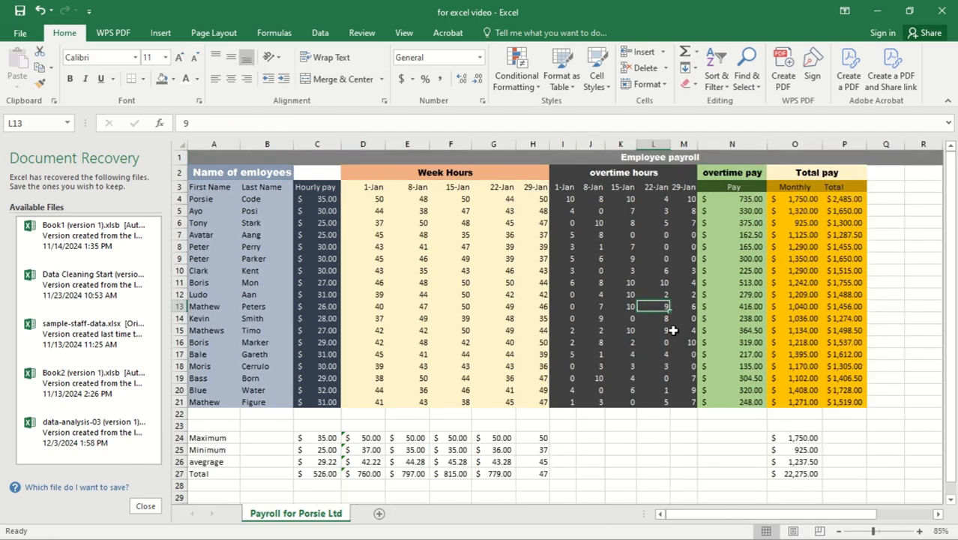
{"action": "left_click", "coordinate": [321, 439]}
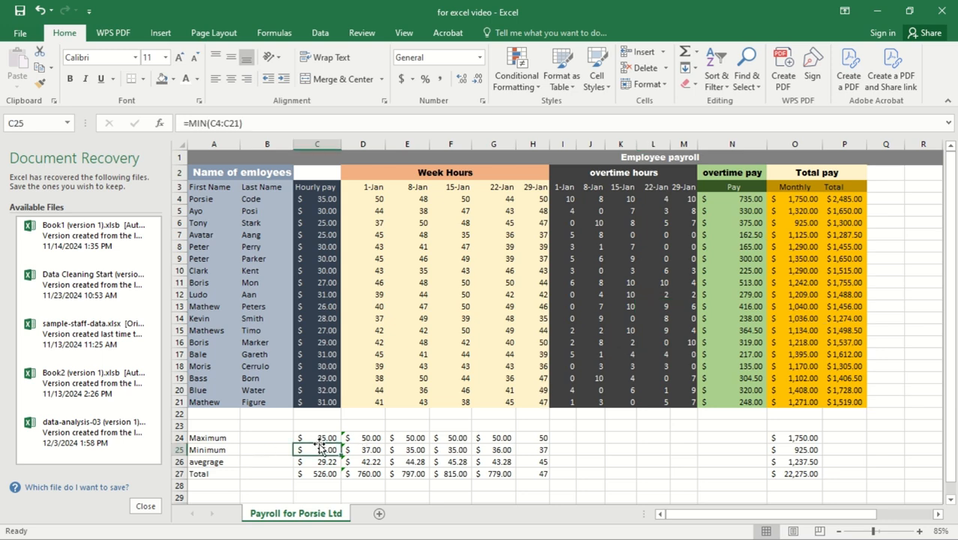
{"action": "left_click", "coordinate": [375, 442]}
{"action": "left_click", "coordinate": [461, 438]}
{"action": "left_click", "coordinate": [524, 435]}
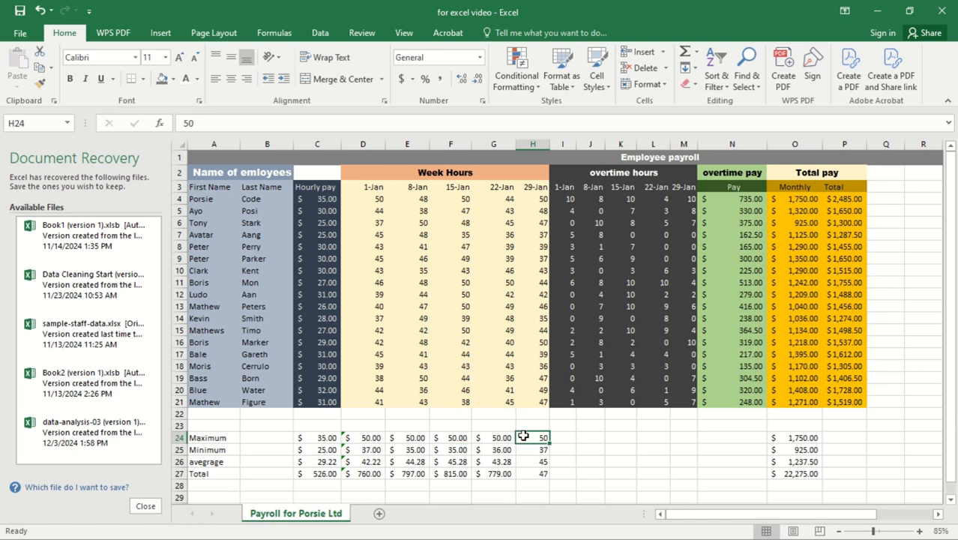
{"action": "left_click", "coordinate": [561, 437]}
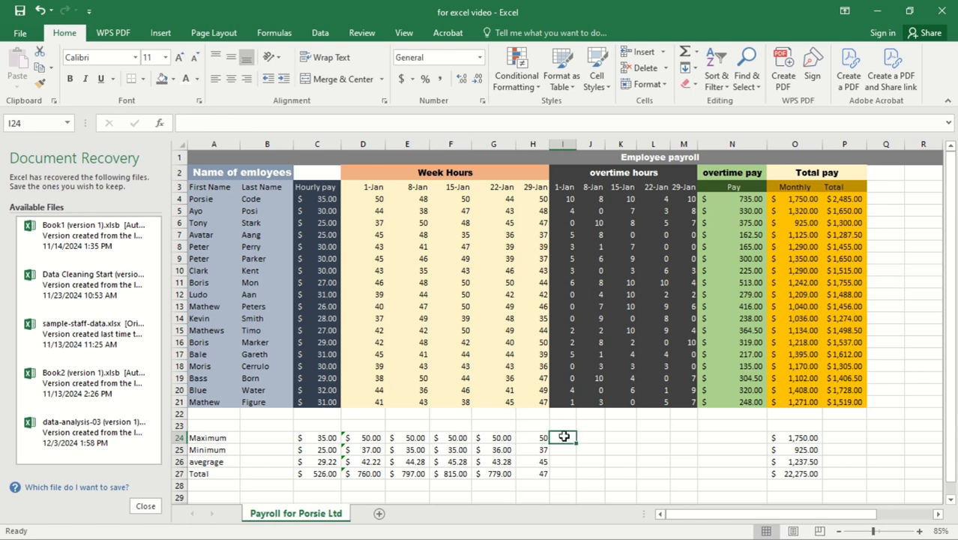
{"action": "left_click", "coordinate": [297, 438]}
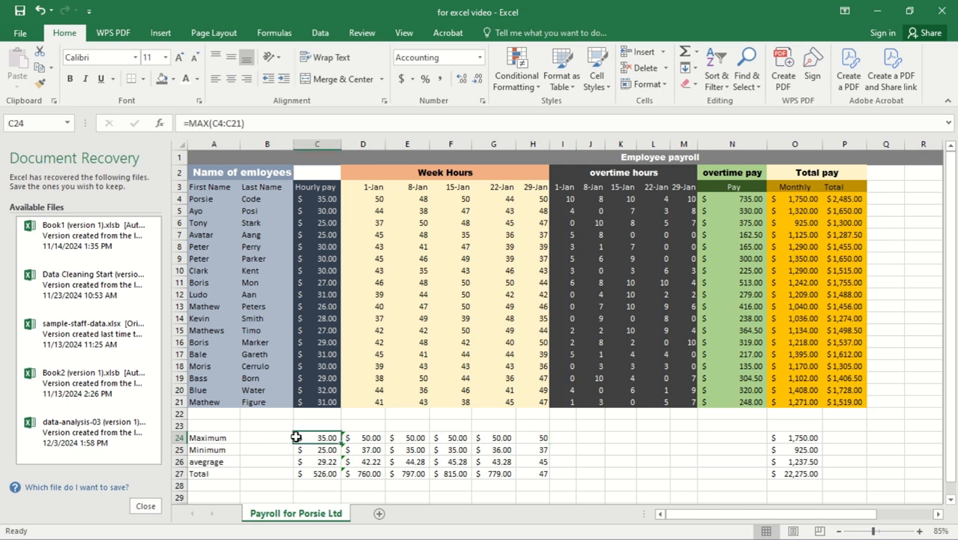
{"action": "mouse_move", "coordinate": [341, 446]}
{"action": "left_mouse_down"}
{"action": "mouse_move", "coordinate": [493, 474]}
{"action": "mouse_move", "coordinate": [510, 500]}
{"action": "mouse_move", "coordinate": [365, 428]}
{"action": "mouse_move", "coordinate": [332, 438]}
{"action": "left_mouse_up"}
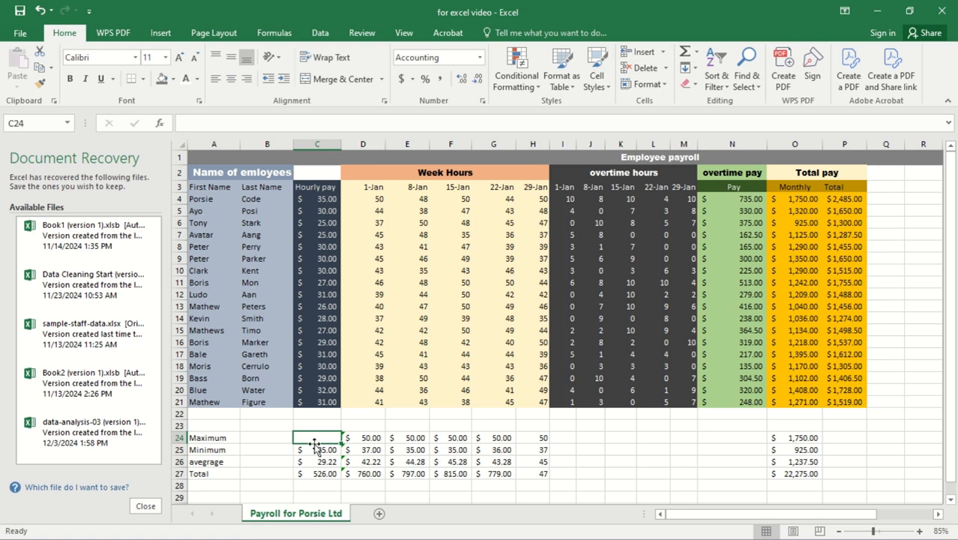
{"action": "left_click", "coordinate": [361, 450]}
{"action": "double_click", "coordinate": [327, 438]}
{"action": "left_click", "coordinate": [256, 449]}
{"action": "key", "text": "ctrl+z"}
Fill the MAX formula in C24 down to C27 and across the summary rows to column N
{"action": "left_click_drag", "start_coordinate": [342, 444], "coordinate": [548, 490]}
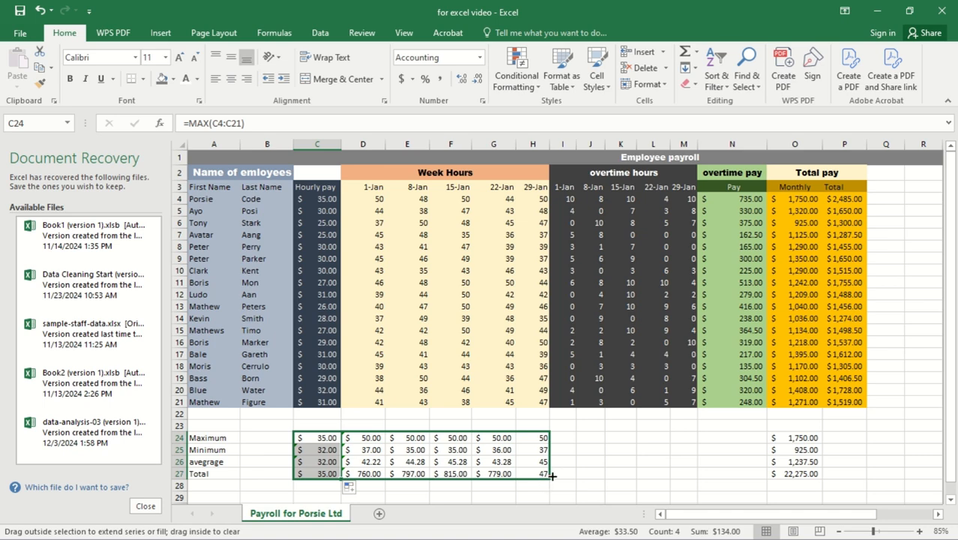
{"action": "left_click_drag", "start_coordinate": [551, 479], "coordinate": [753, 487]}
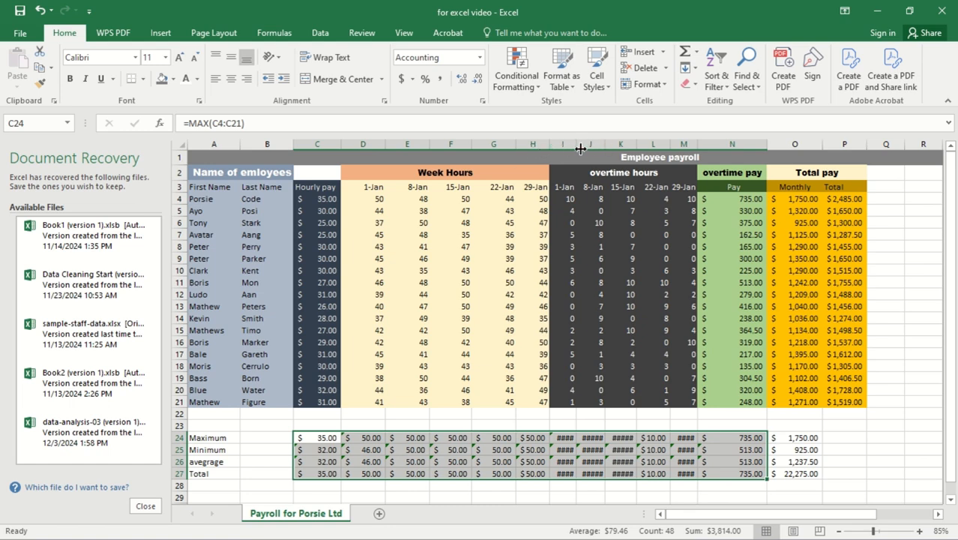
Autofit the width of all columns and check the copied formulas in the summary rows under overtime hours
{"action": "left_click", "coordinate": [182, 146]}
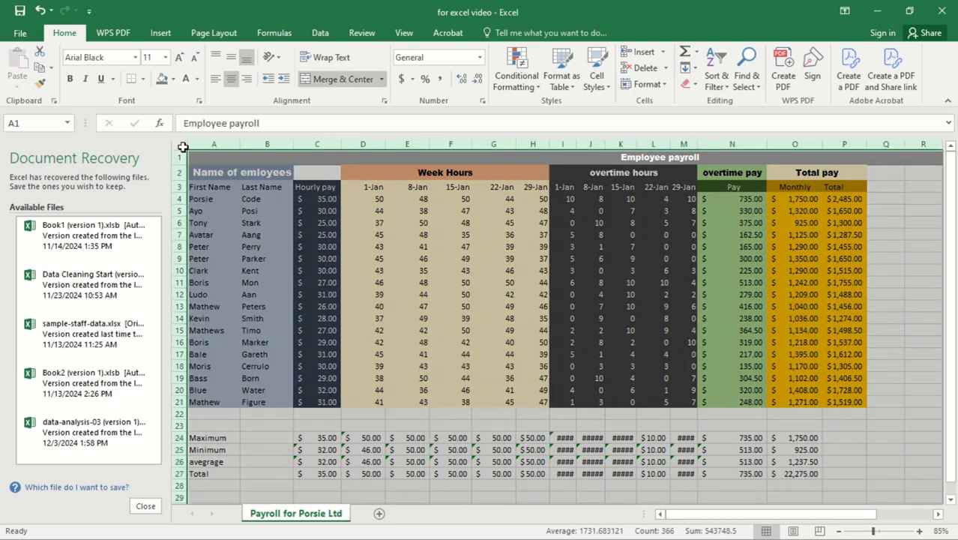
{"action": "double_click", "coordinate": [343, 146]}
{"action": "left_click", "coordinate": [509, 448]}
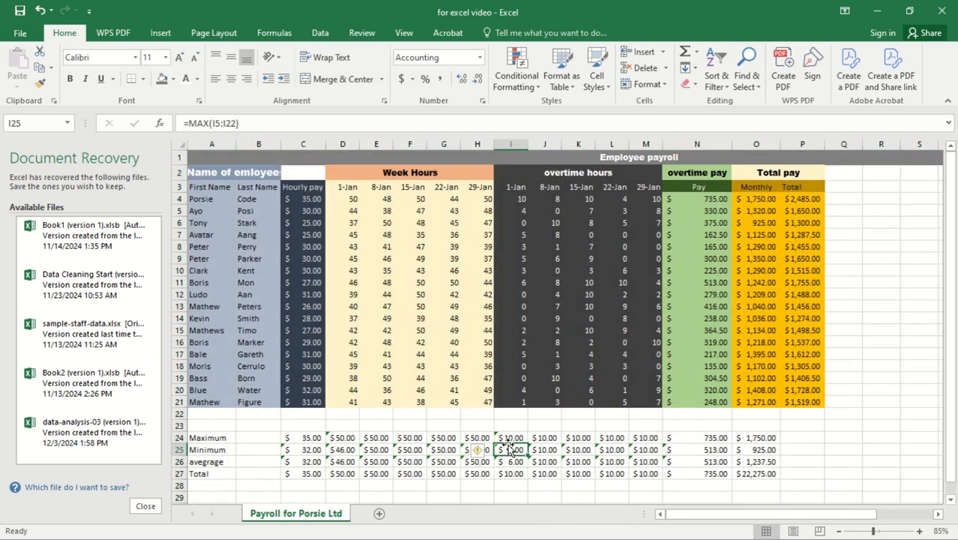
{"action": "left_click", "coordinate": [660, 447]}
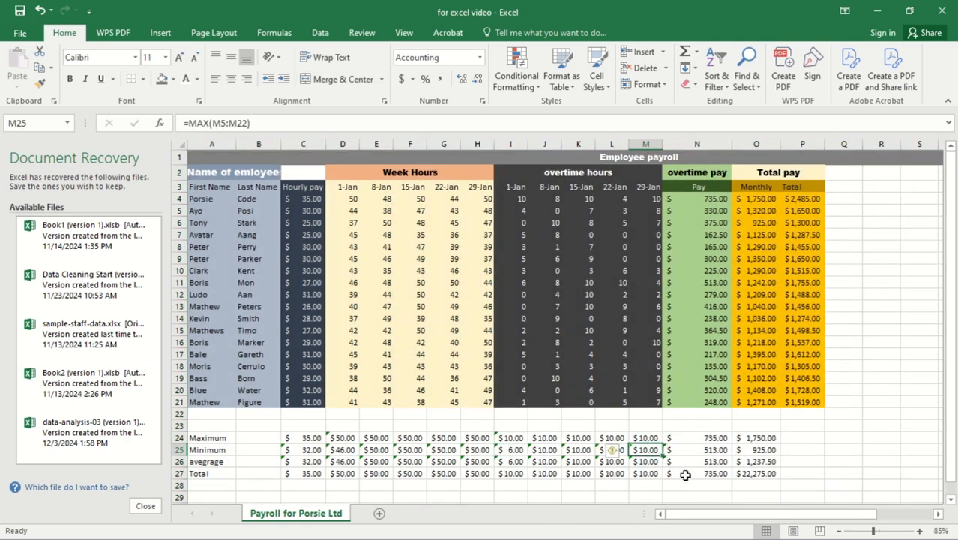
{"action": "left_click", "coordinate": [592, 472]}
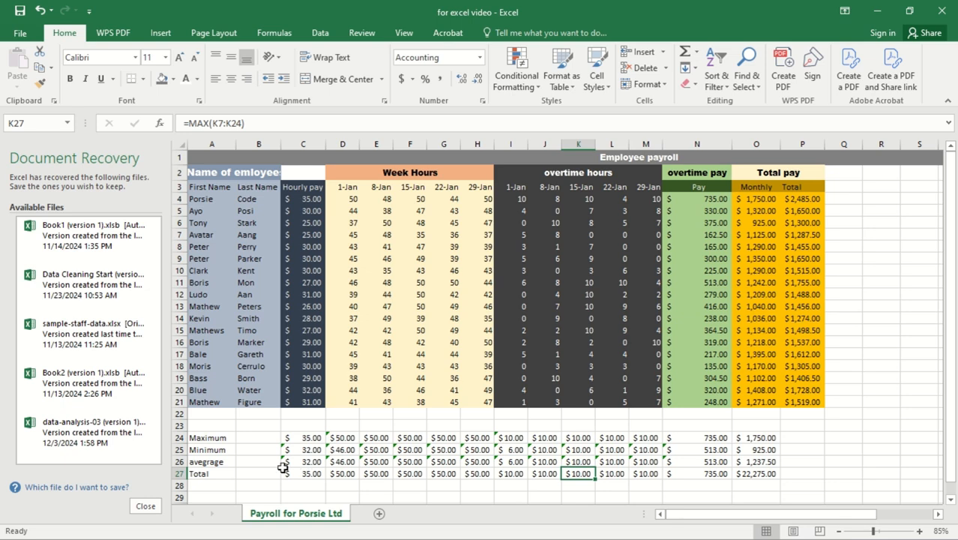
{"action": "left_click", "coordinate": [305, 438]}
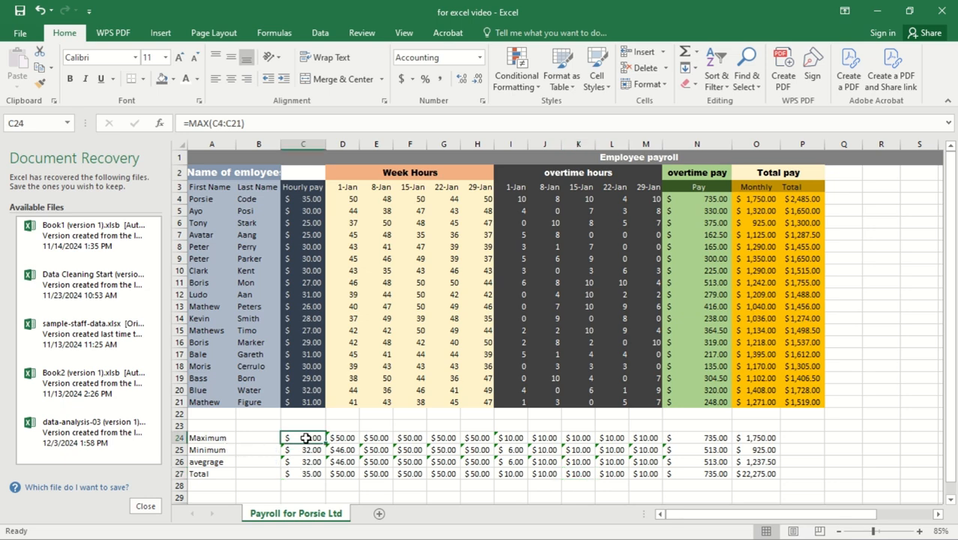
{"action": "double_click", "coordinate": [304, 438]}
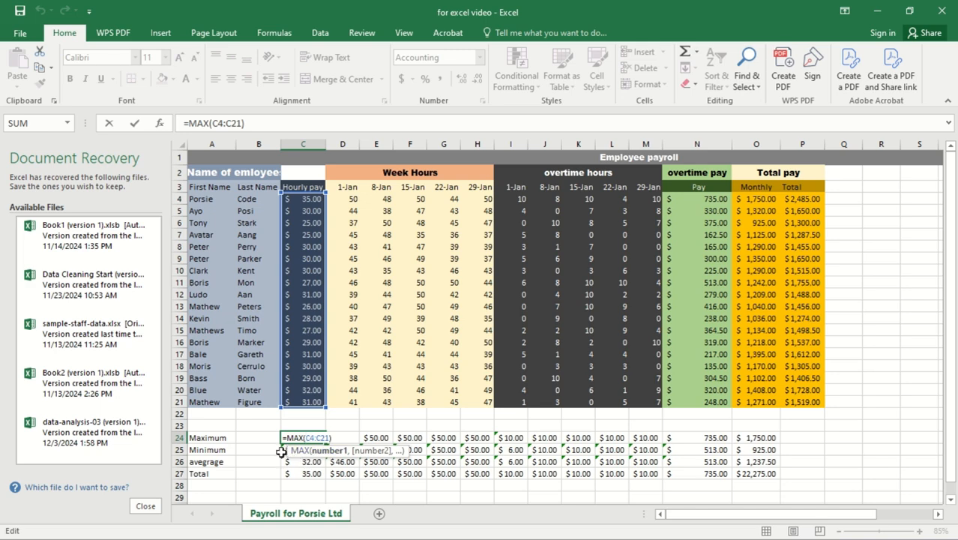
{"action": "left_click", "coordinate": [279, 450]}
{"action": "left_click", "coordinate": [288, 462]}
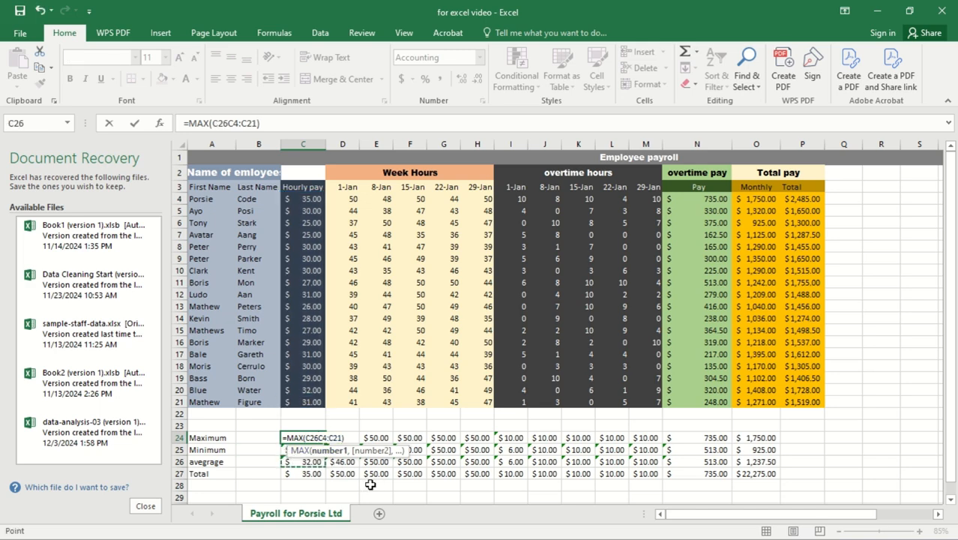
{"action": "left_click", "coordinate": [442, 483]}
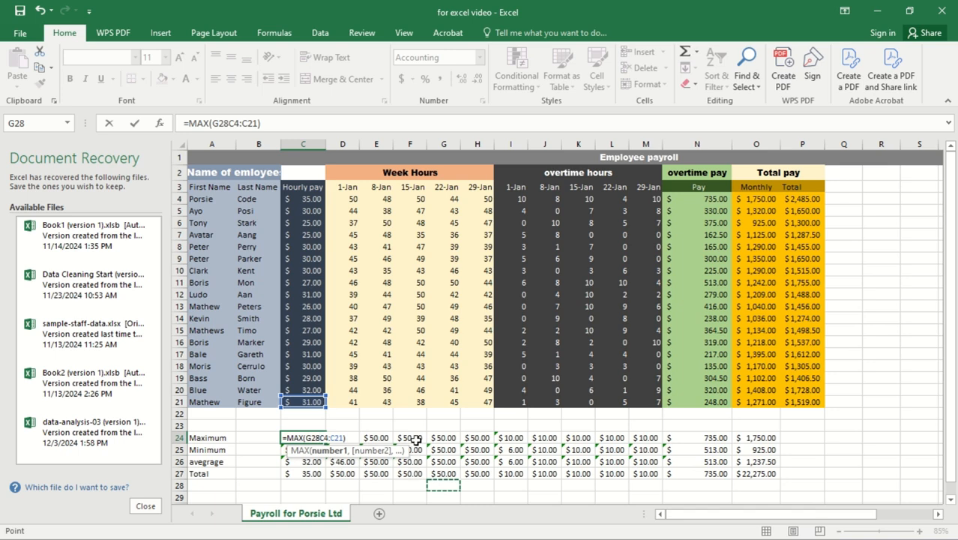
{"action": "left_click", "coordinate": [307, 471]}
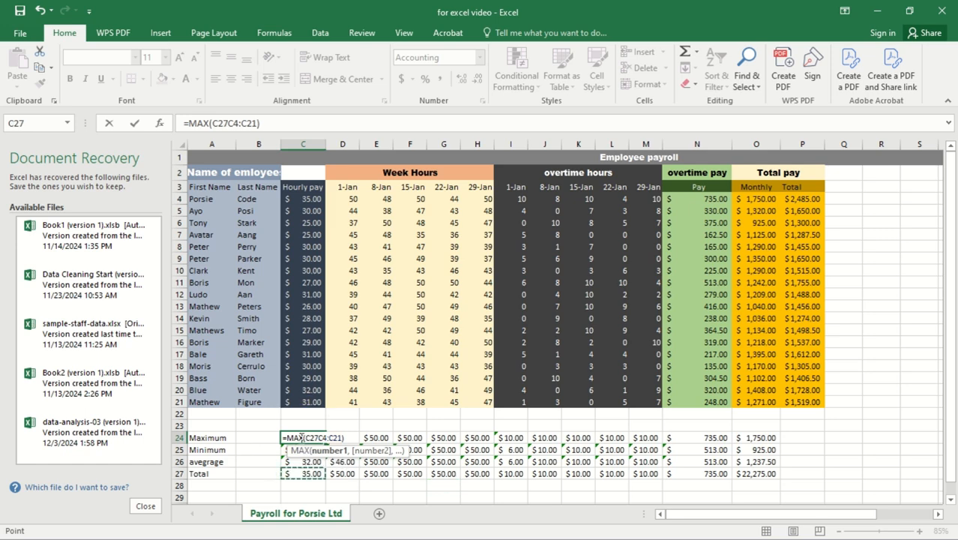
{"action": "key", "text": "Return"}
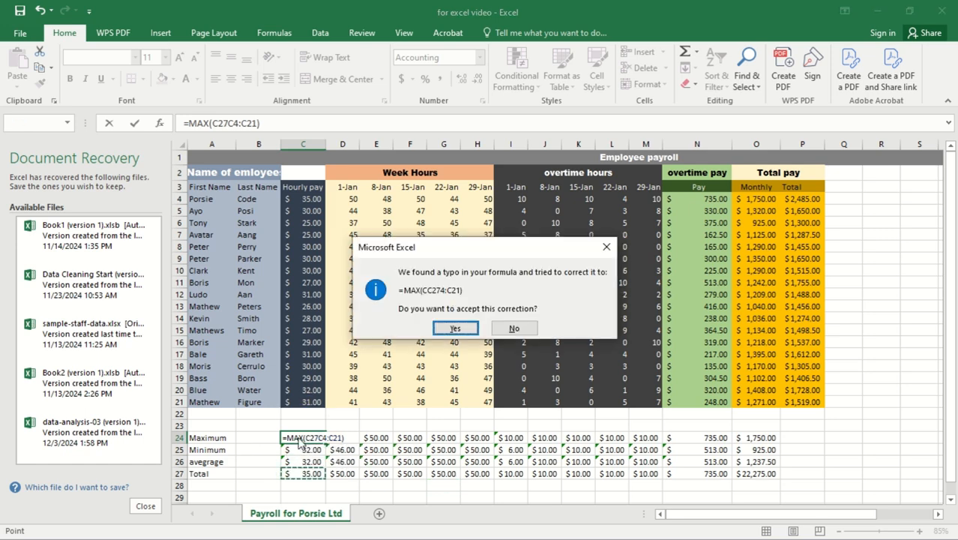
{"action": "left_click", "coordinate": [529, 328]}
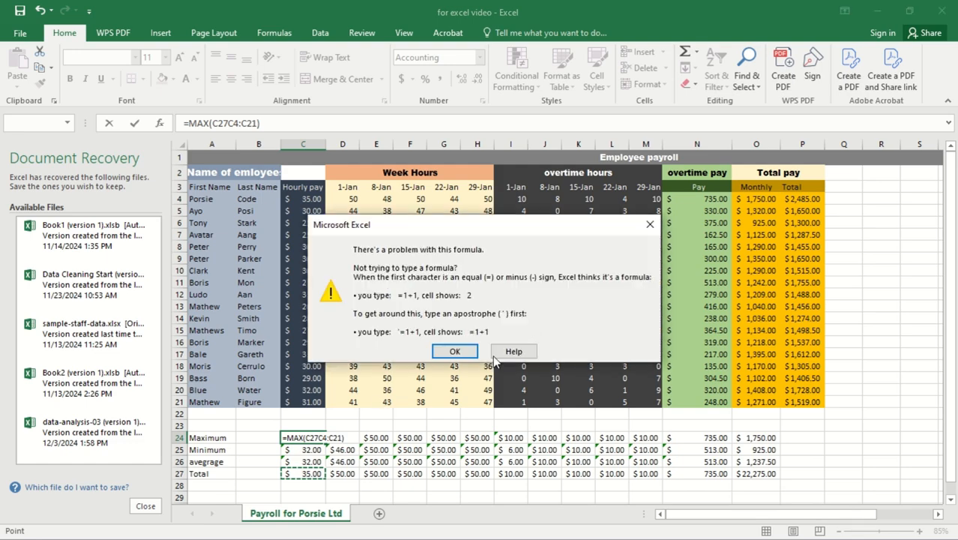
{"action": "left_click", "coordinate": [649, 224]}
Try to repair the Maximum formula in C24 by separating its references with a comma, as =MAX(C27,C4:C21)
{"action": "left_click", "coordinate": [359, 433]}
{"action": "left_click", "coordinate": [314, 438]}
{"action": "left_click", "coordinate": [305, 439]}
{"action": "left_click", "coordinate": [349, 438]}
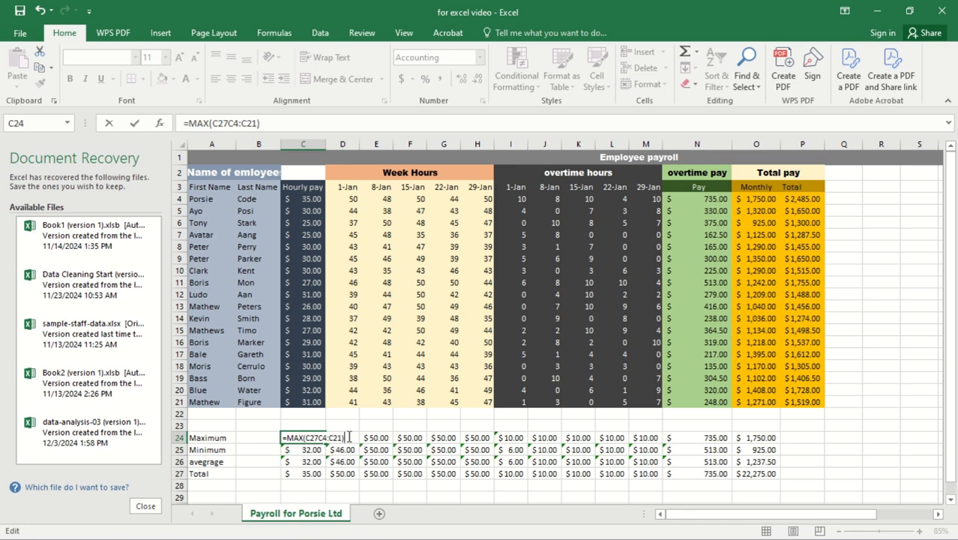
{"action": "left_click", "coordinate": [319, 438]}
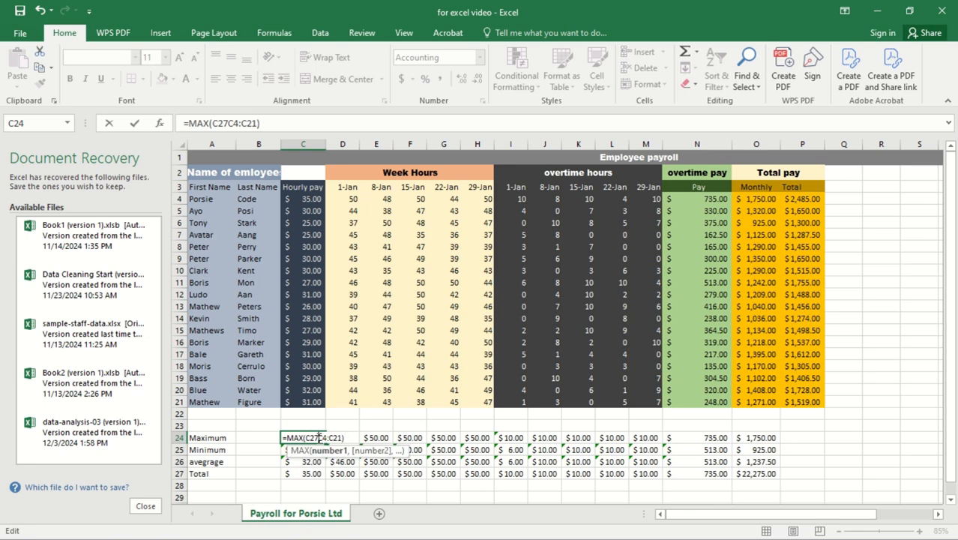
{"action": "type", "text": ","}
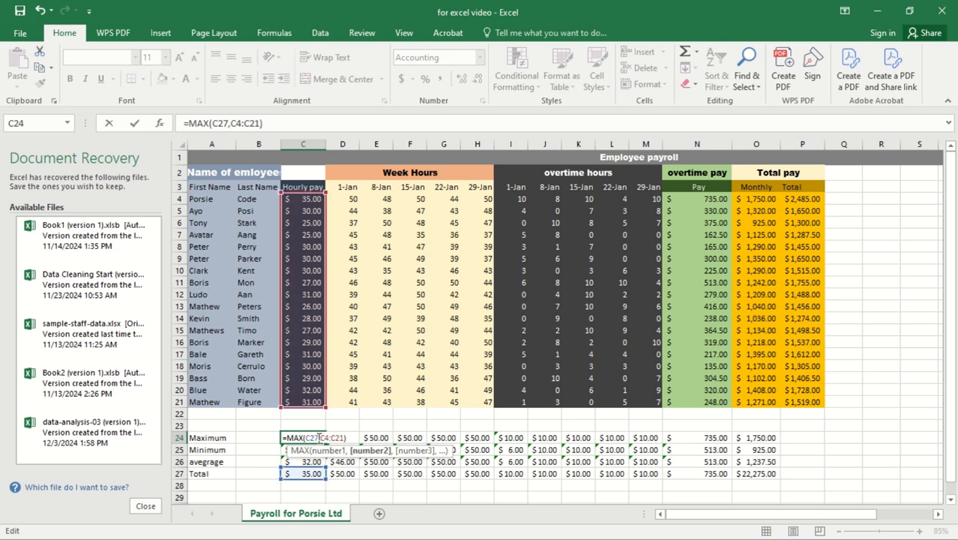
{"action": "key", "text": "Return"}
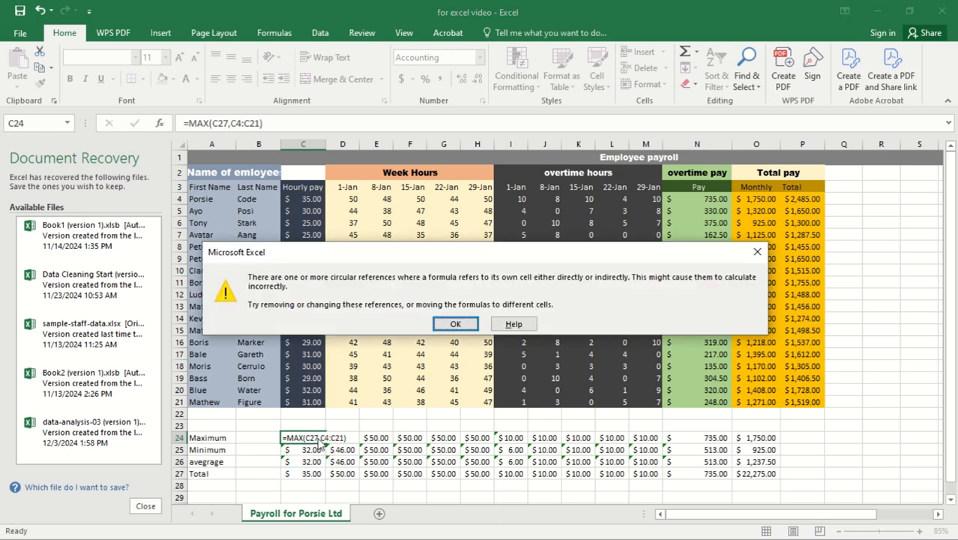
{"action": "left_click", "coordinate": [757, 252]}
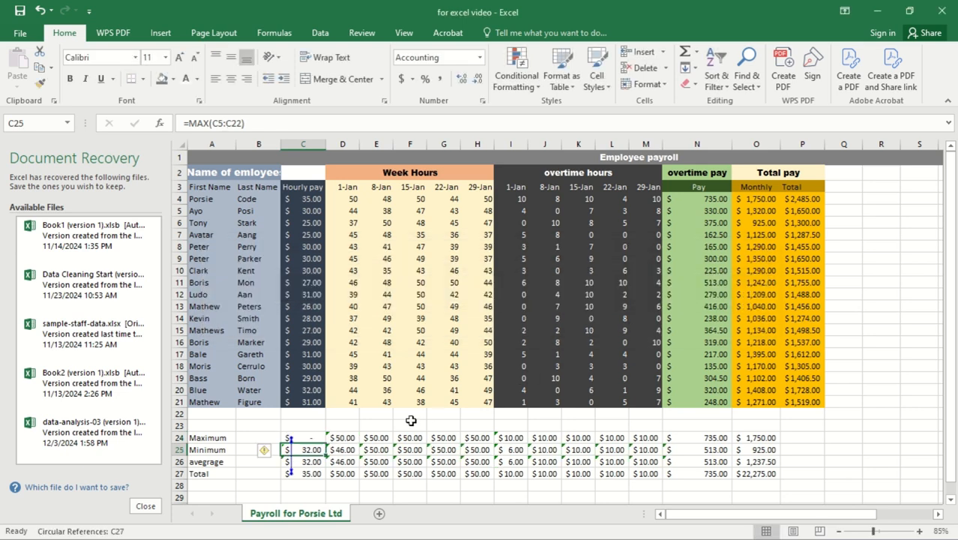
Remove the C27 reference from the Maximum formula in C24, entering =MAX(,C4:C21)
{"action": "left_click", "coordinate": [311, 437]}
{"action": "double_click", "coordinate": [312, 437]}
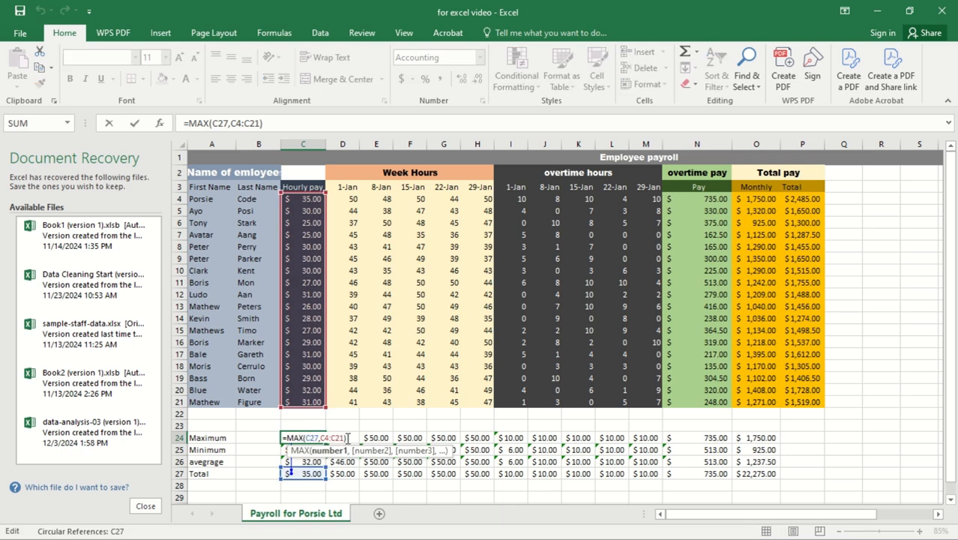
{"action": "left_click_drag", "start_coordinate": [349, 438], "coordinate": [288, 438]}
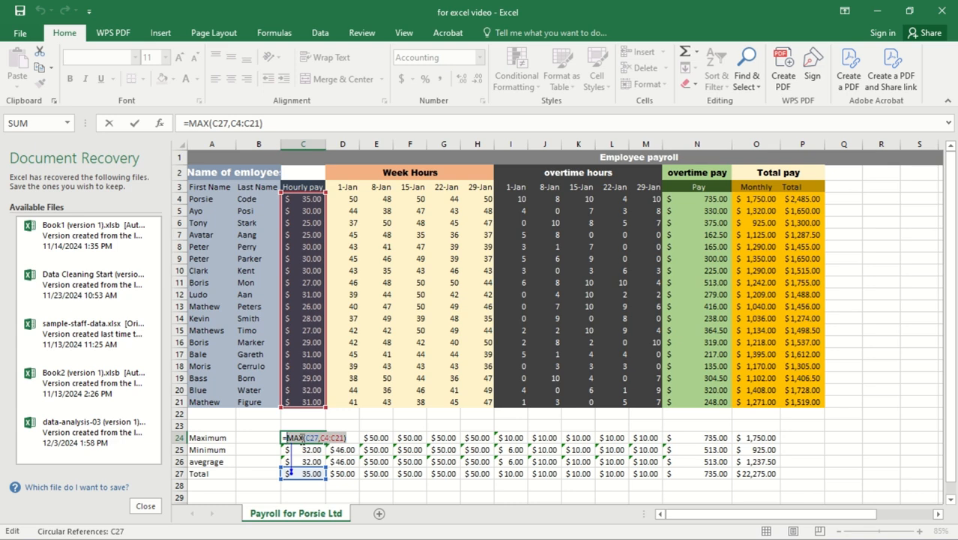
{"action": "left_click_drag", "start_coordinate": [320, 438], "coordinate": [312, 438]}
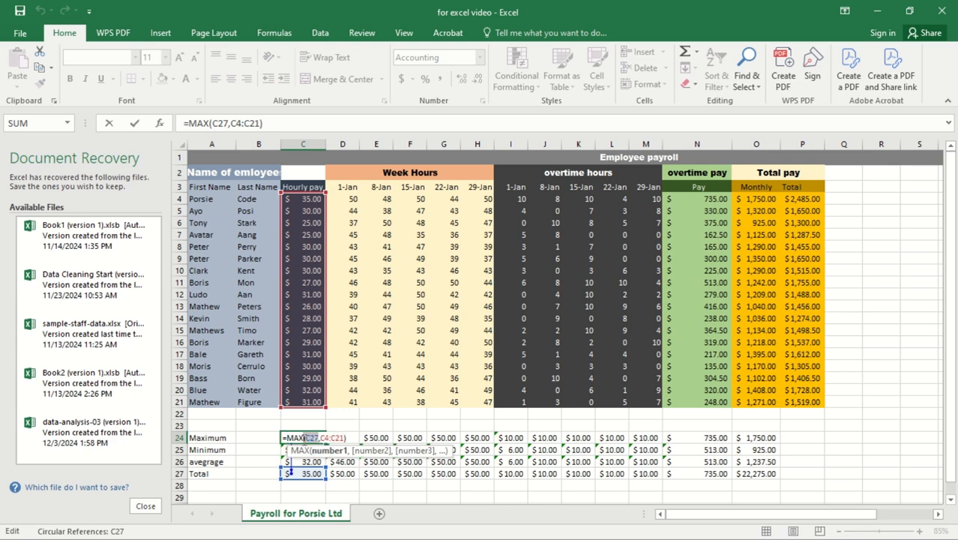
{"action": "key", "text": "BackSpace"}
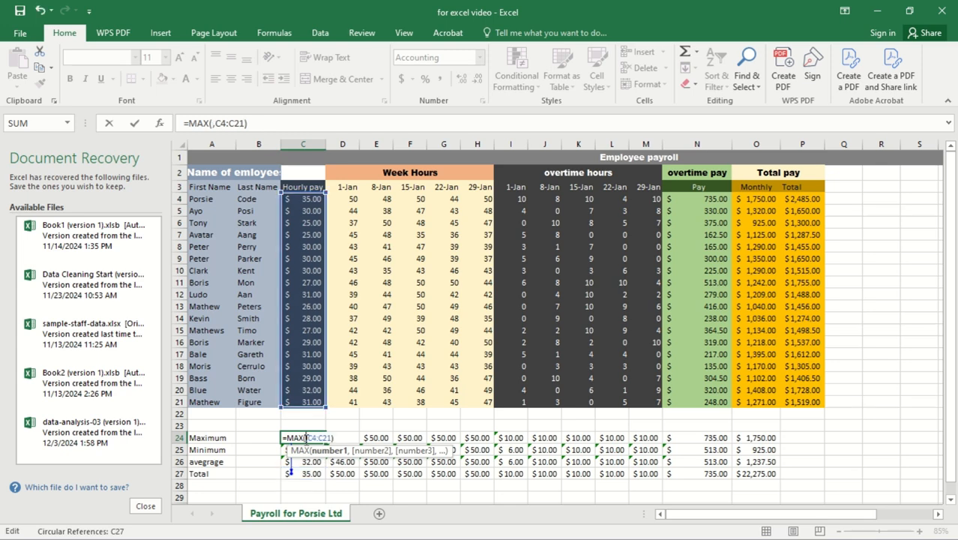
{"action": "key", "text": "Return"}
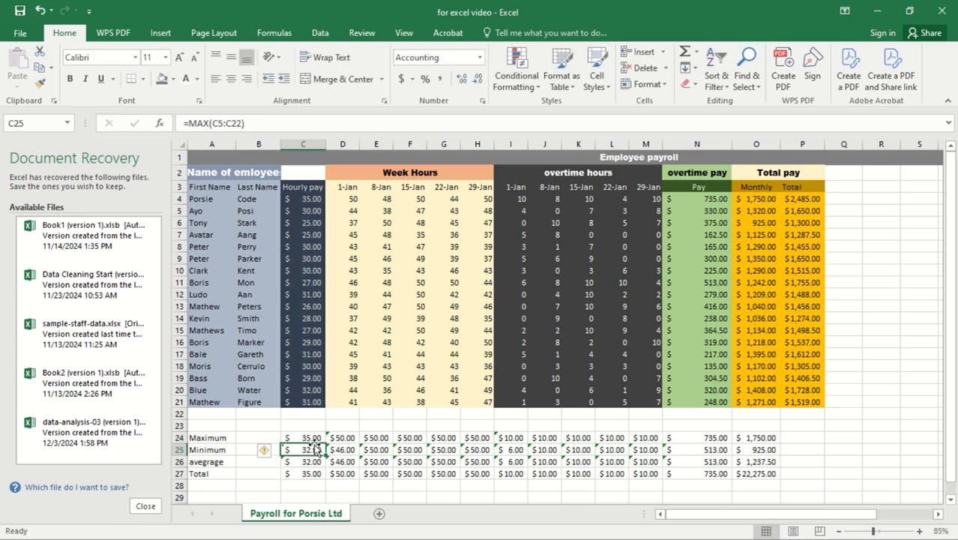
{"action": "left_click", "coordinate": [309, 437]}
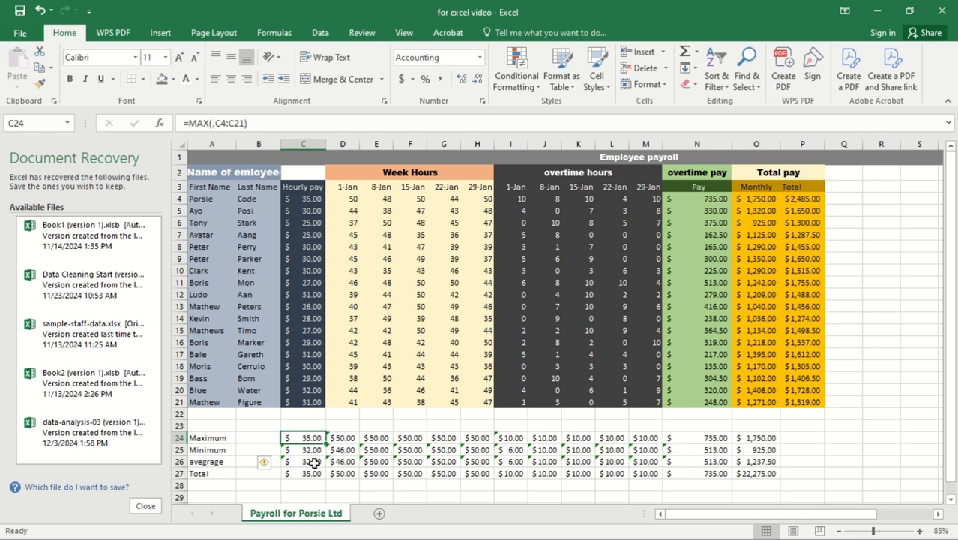
{"action": "double_click", "coordinate": [286, 462]}
{"action": "key", "text": "Return"}
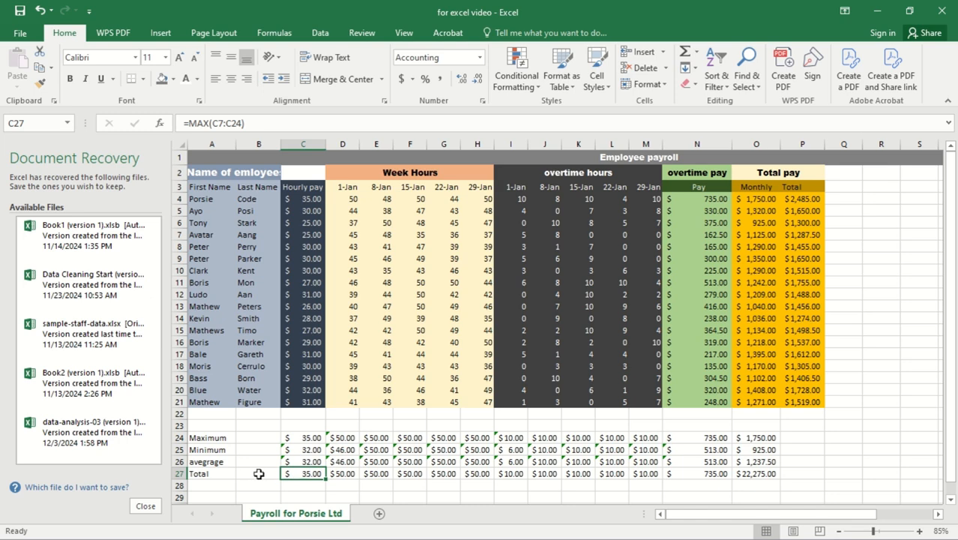
{"action": "left_click", "coordinate": [214, 485]}
{"action": "left_click", "coordinate": [214, 476]}
{"action": "double_click", "coordinate": [215, 475]}
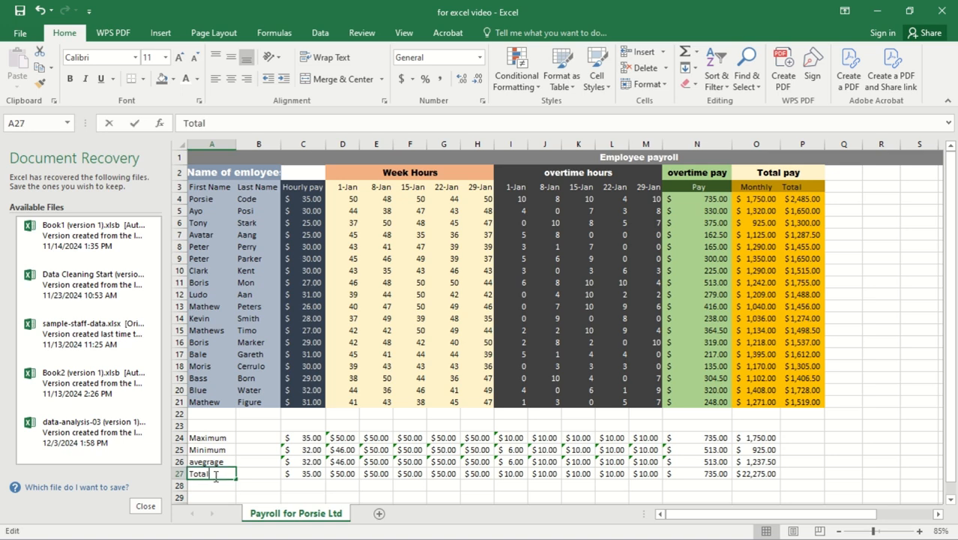
Replace the Total formula for hourly pay in C27 with =SUM(C4:C21)
{"action": "left_click", "coordinate": [301, 480]}
{"action": "double_click", "coordinate": [300, 474]}
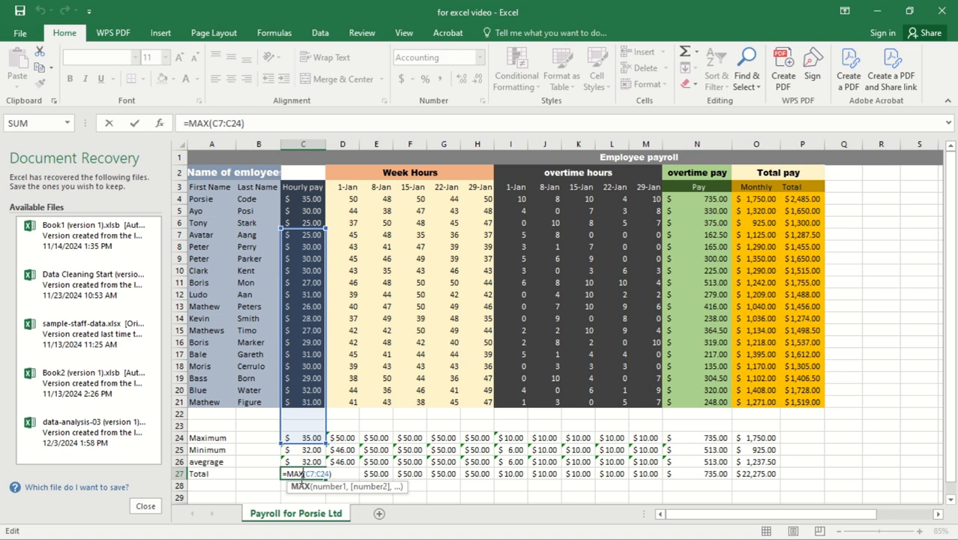
{"action": "key", "text": "BackSpace"}
{"action": "key", "text": "BackSpace"}
{"action": "key", "text": "BackSpace"}
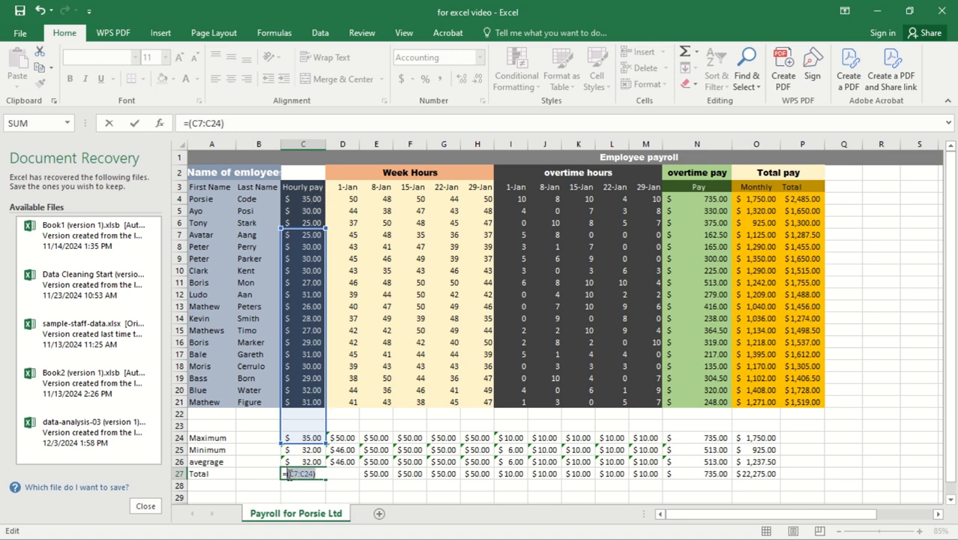
{"action": "key", "text": "BackSpace"}
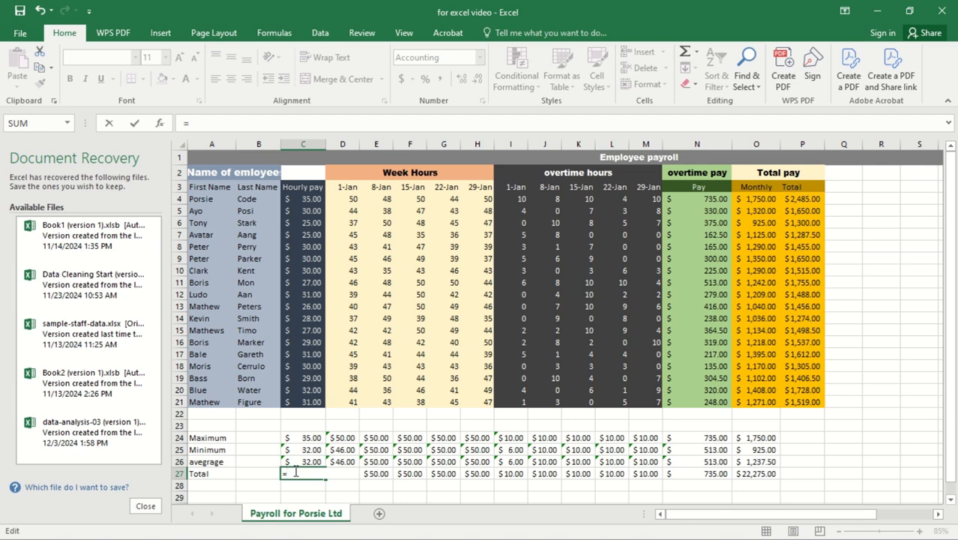
{"action": "type", "text": "sum"}
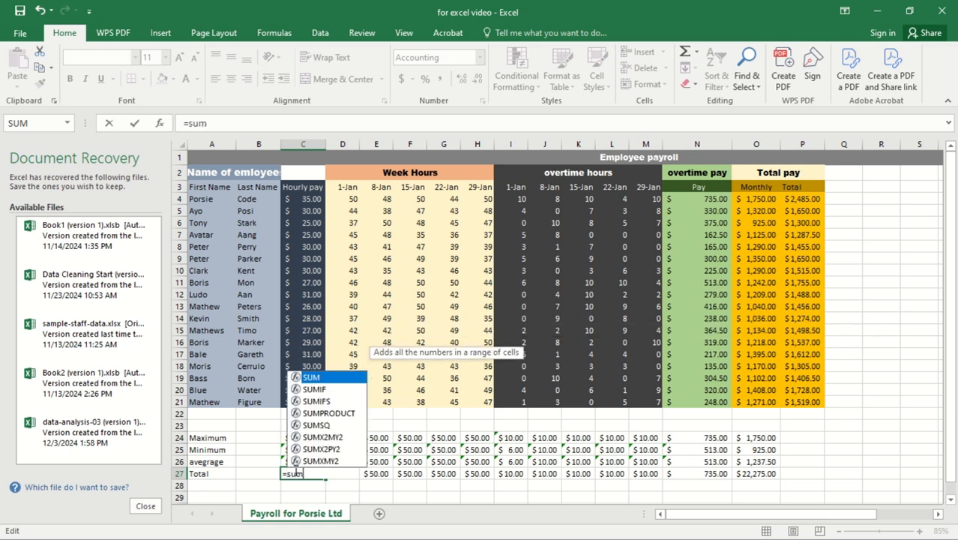
{"action": "double_click", "coordinate": [334, 377]}
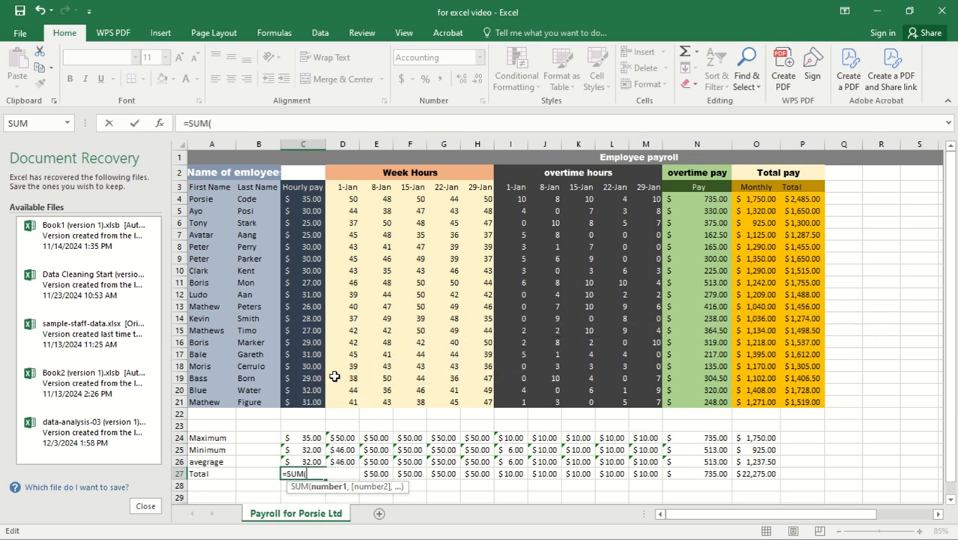
{"action": "left_click_drag", "start_coordinate": [313, 197], "coordinate": [313, 210]}
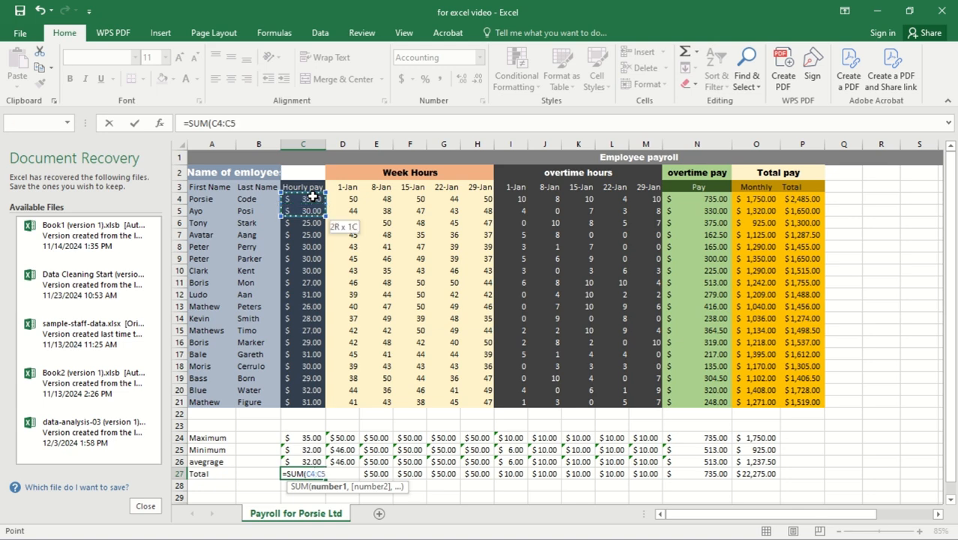
{"action": "key", "text": "ctrl+shift+Down"}
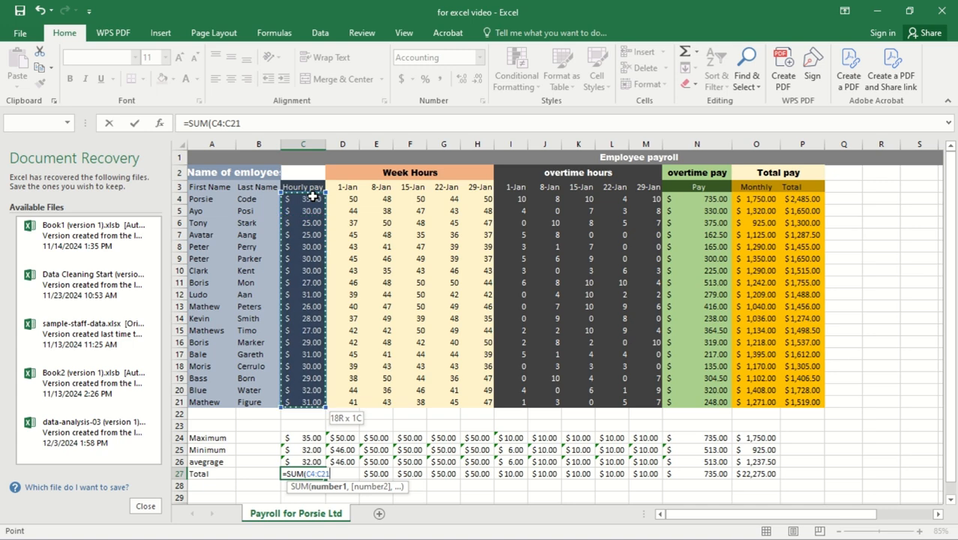
{"action": "key", "text": "Return"}
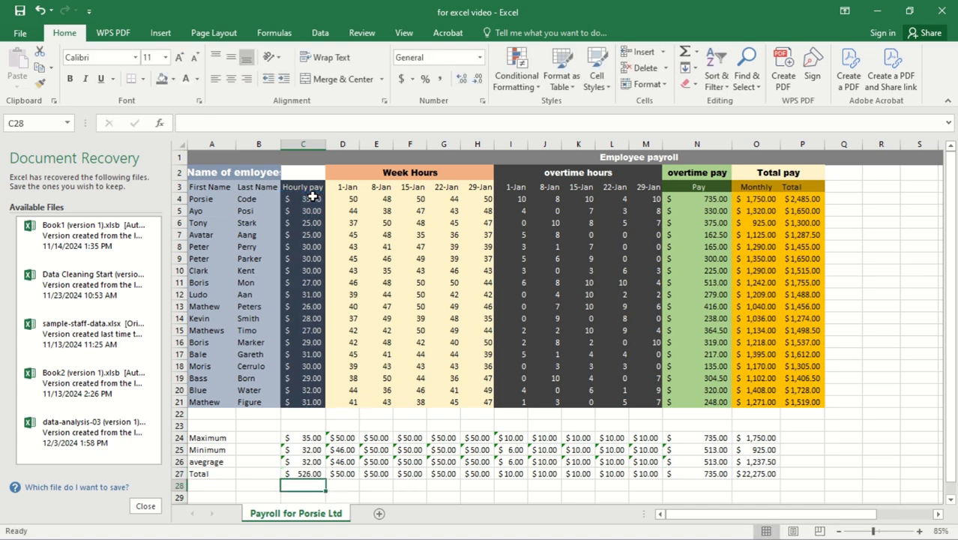
Change the function of the hourly pay average formula in C26 to AVERAGE, keeping the range C6:C23
{"action": "double_click", "coordinate": [306, 462]}
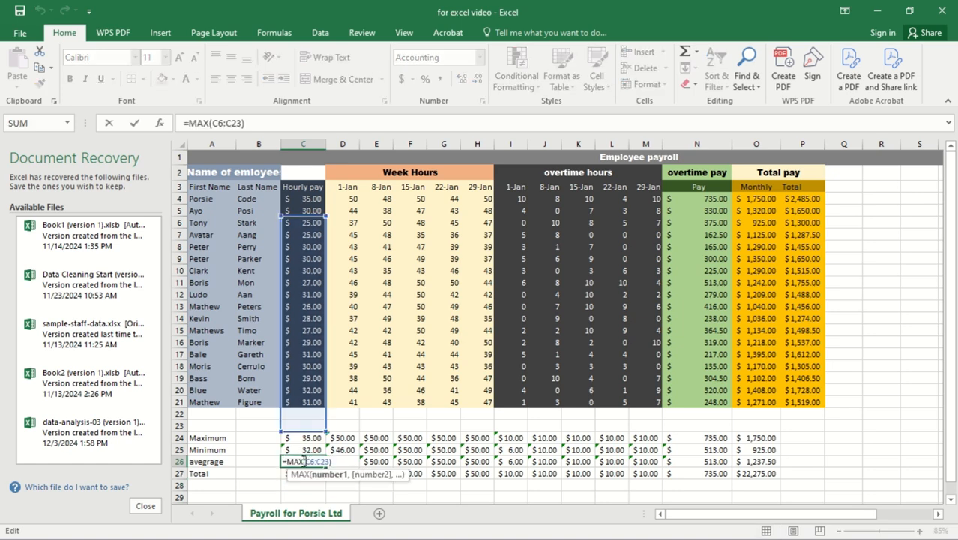
{"action": "type", "text": "av"}
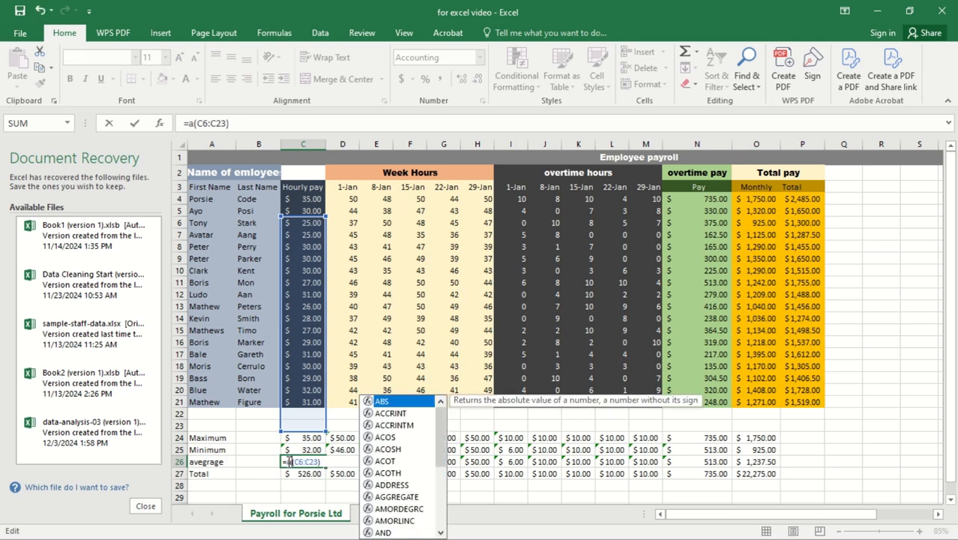
{"action": "type", "text": "erage"}
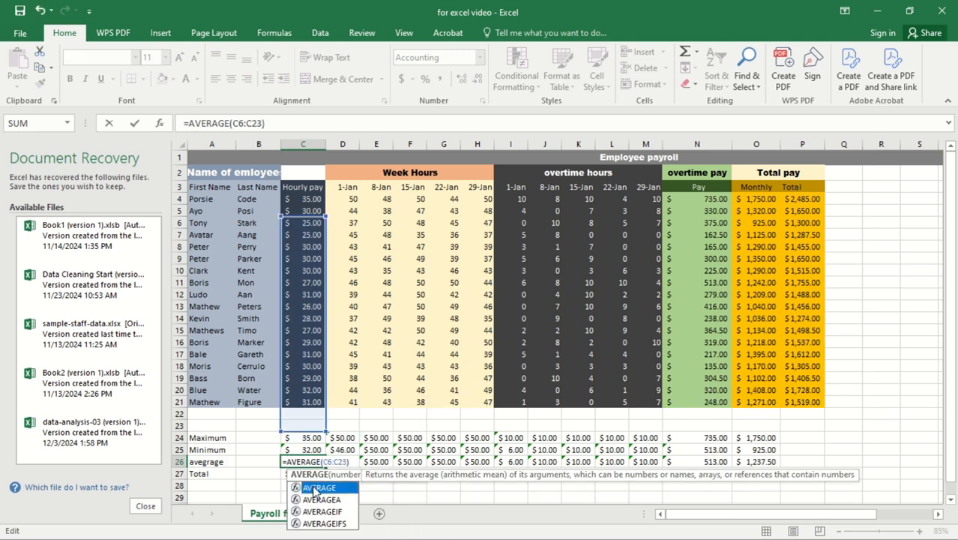
{"action": "key", "text": "Return"}
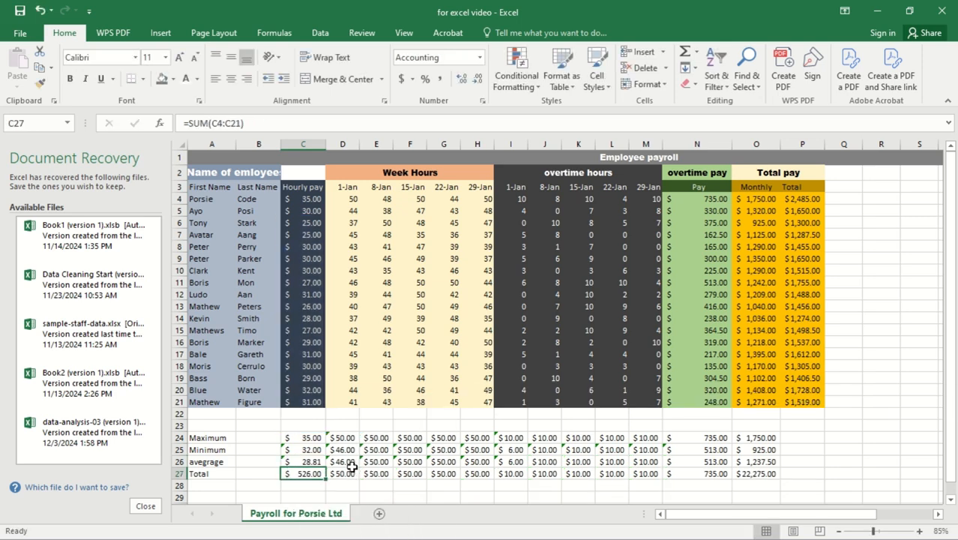
Change the function of the hourly pay Minimum formula in C25 to MIN, keeping the range C5:C22
{"action": "double_click", "coordinate": [306, 452]}
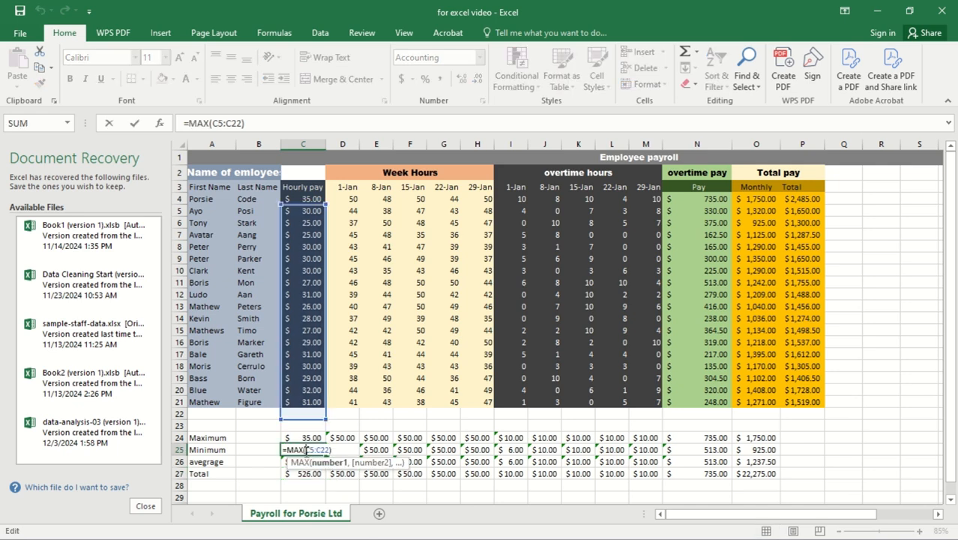
{"action": "key", "text": "BackSpace"}
{"action": "key", "text": "BackSpace"}
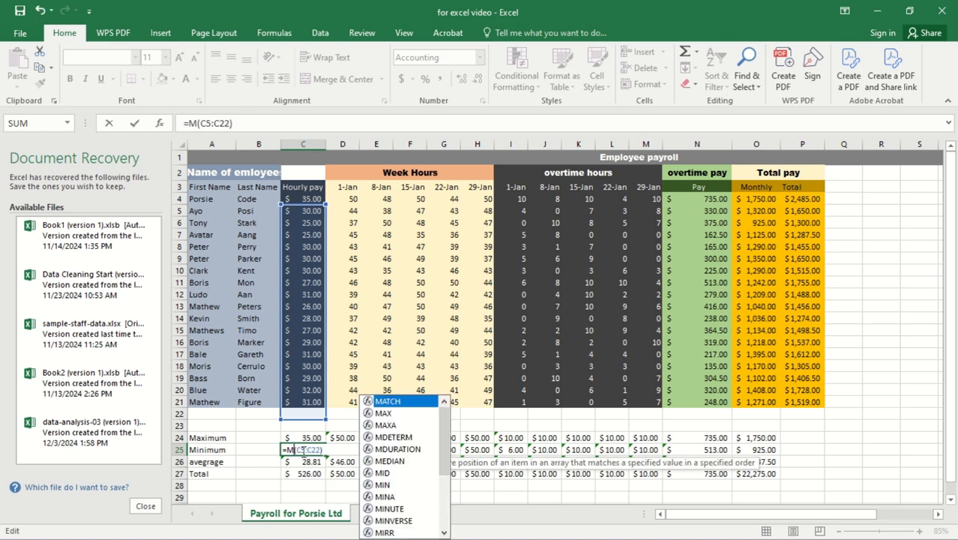
{"action": "type", "text": "i"}
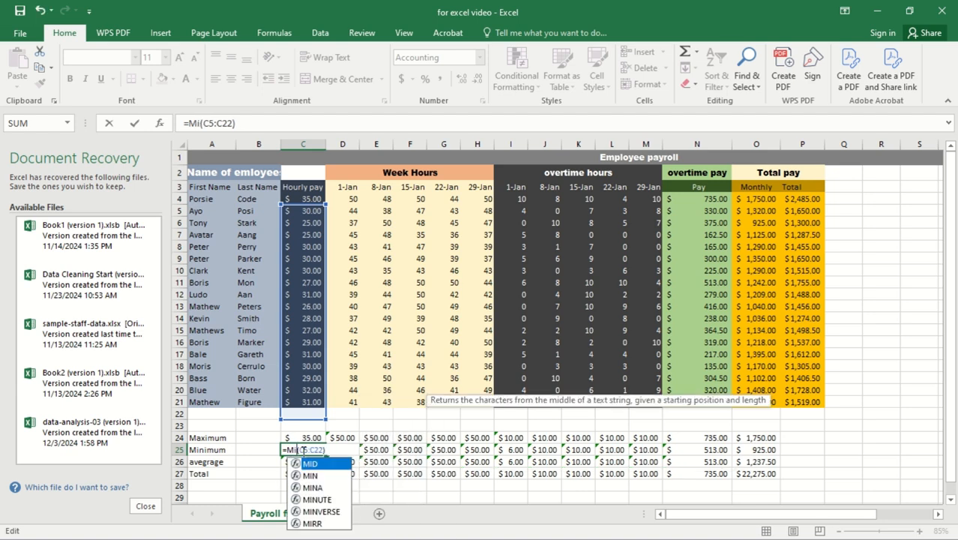
{"action": "double_click", "coordinate": [307, 476]}
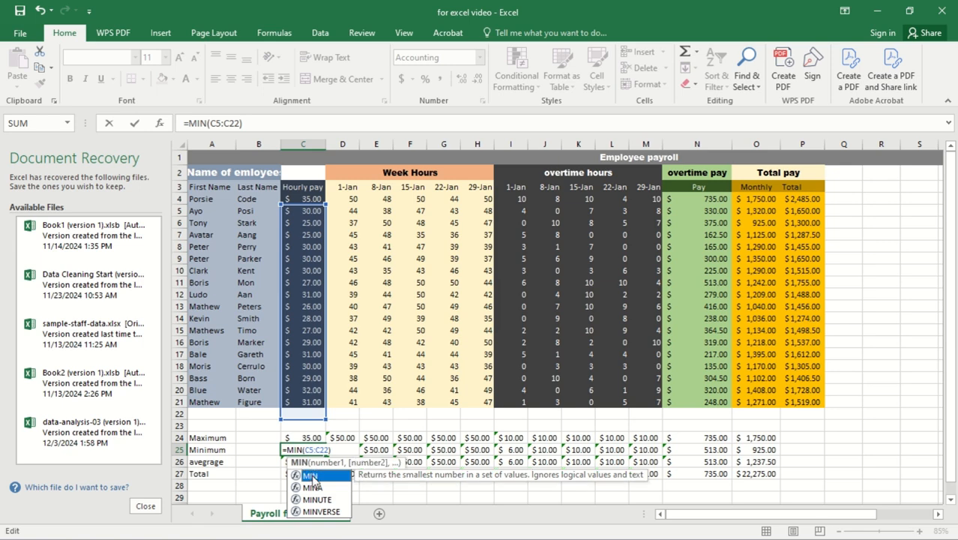
{"action": "key", "text": "Escape"}
{"action": "key", "text": "Return"}
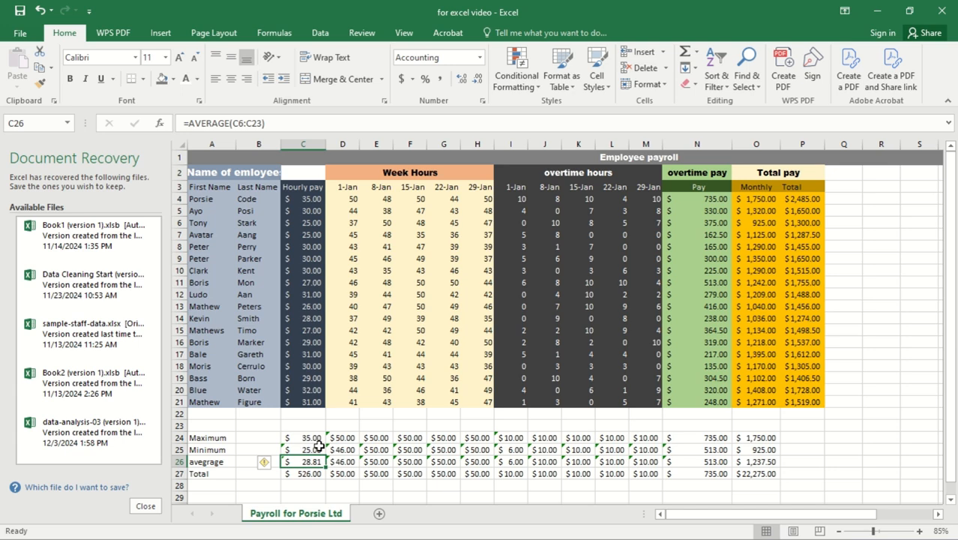
Check the hourly pay Maximum formula in C24 and the range used by the Total formula in C27
{"action": "left_click", "coordinate": [318, 446]}
{"action": "left_click", "coordinate": [319, 437]}
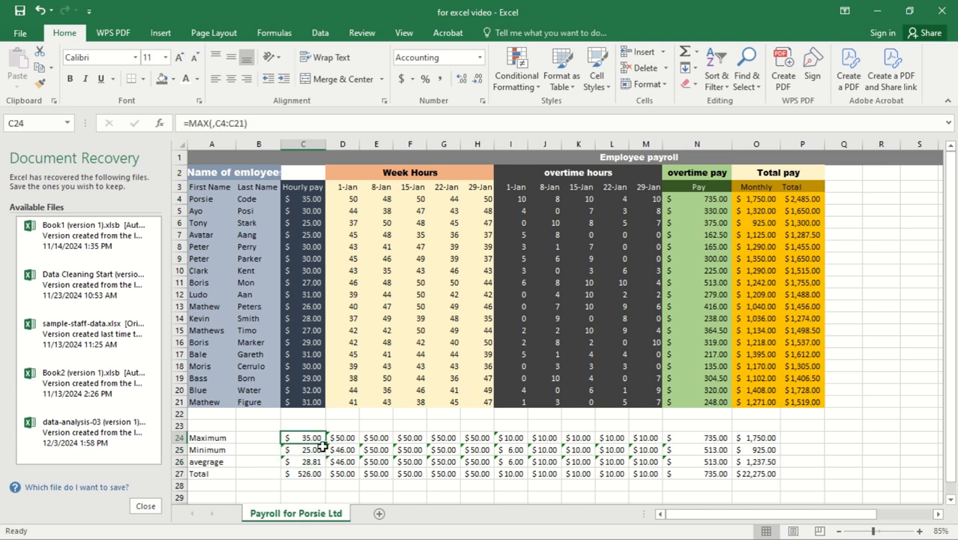
{"action": "mouse_move", "coordinate": [325, 443]}
{"action": "left_mouse_down"}
{"action": "mouse_move", "coordinate": [324, 478]}
{"action": "mouse_move", "coordinate": [323, 444]}
{"action": "left_mouse_up"}
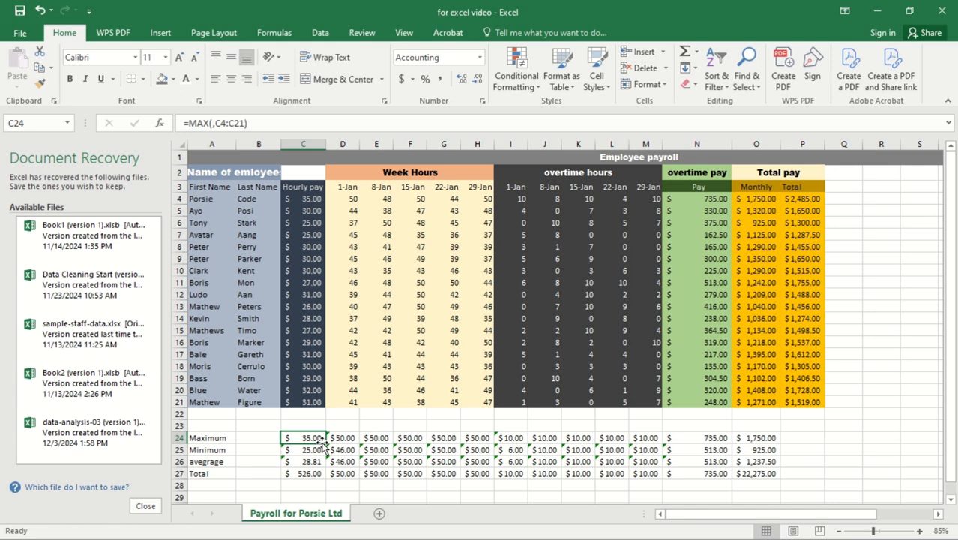
{"action": "left_click", "coordinate": [300, 483]}
{"action": "left_click", "coordinate": [309, 472]}
{"action": "left_click", "coordinate": [300, 439]}
{"action": "double_click", "coordinate": [316, 474]}
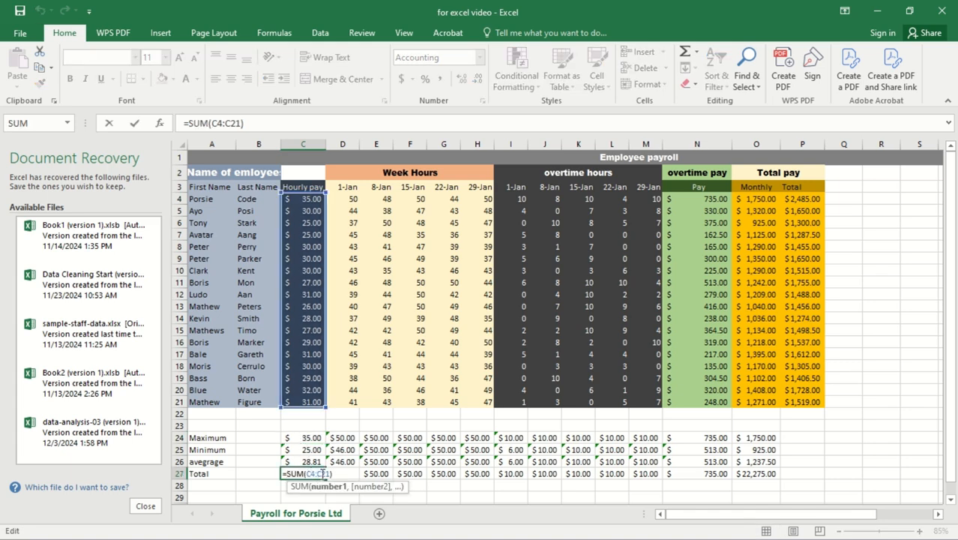
{"action": "key", "text": "Return"}
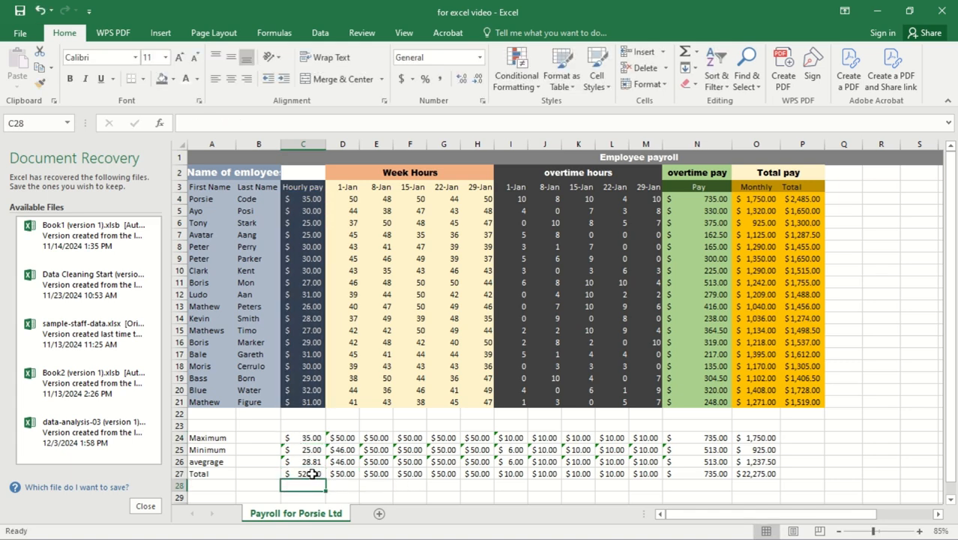
Fill the Total formula from C27 and the average formula from C26 across to column N
{"action": "left_click", "coordinate": [312, 474]}
{"action": "left_click_drag", "start_coordinate": [326, 478], "coordinate": [722, 483]}
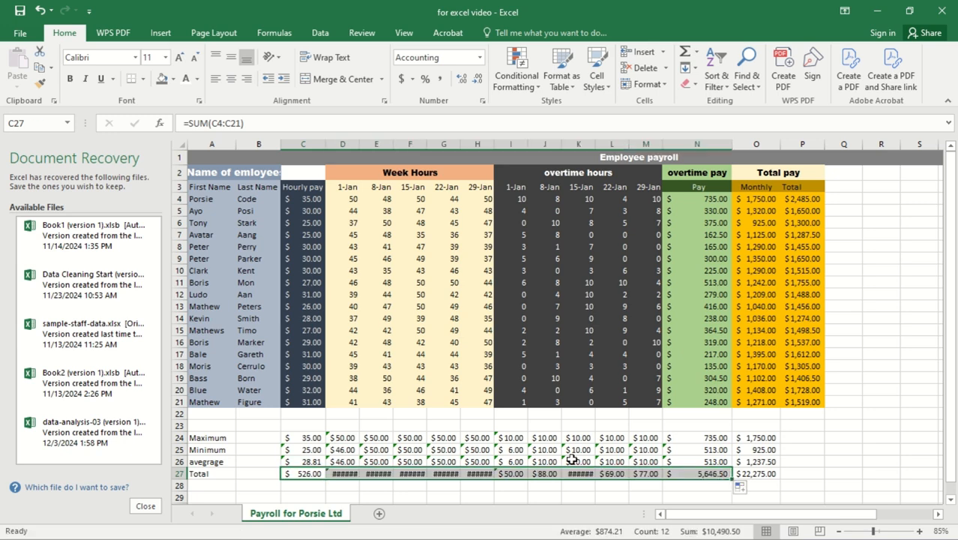
{"action": "left_click", "coordinate": [298, 462]}
{"action": "left_click_drag", "start_coordinate": [324, 468], "coordinate": [724, 462]}
Fill the Minimum formula from C25 across the row to O25
{"action": "left_click", "coordinate": [303, 450]}
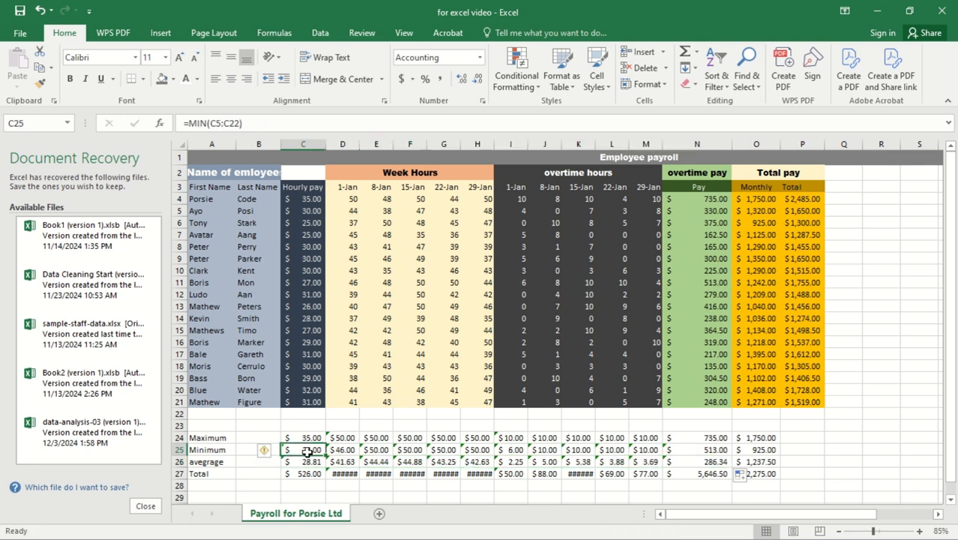
{"action": "left_click_drag", "start_coordinate": [325, 452], "coordinate": [758, 453]}
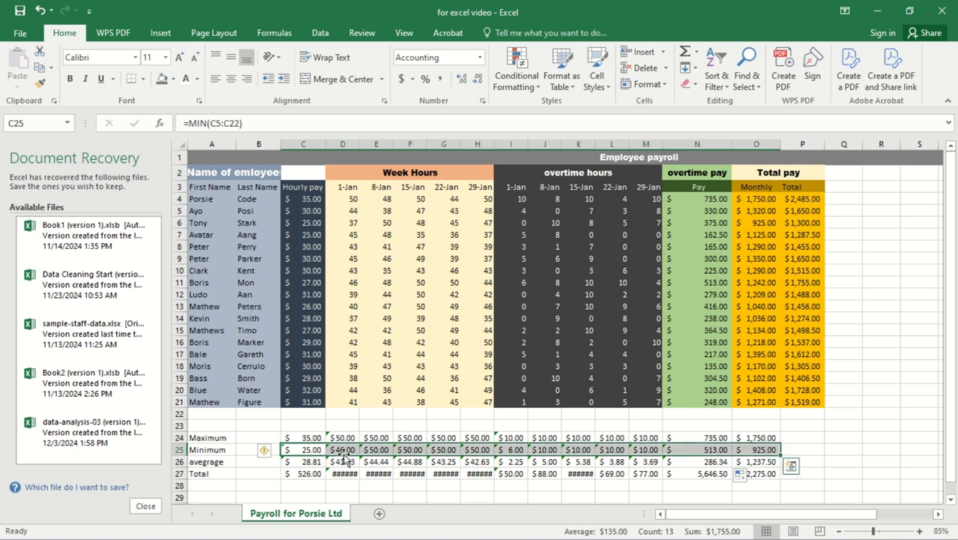
{"action": "left_click", "coordinate": [298, 458]}
{"action": "left_click", "coordinate": [298, 452]}
{"action": "left_click_drag", "start_coordinate": [327, 453], "coordinate": [758, 452]}
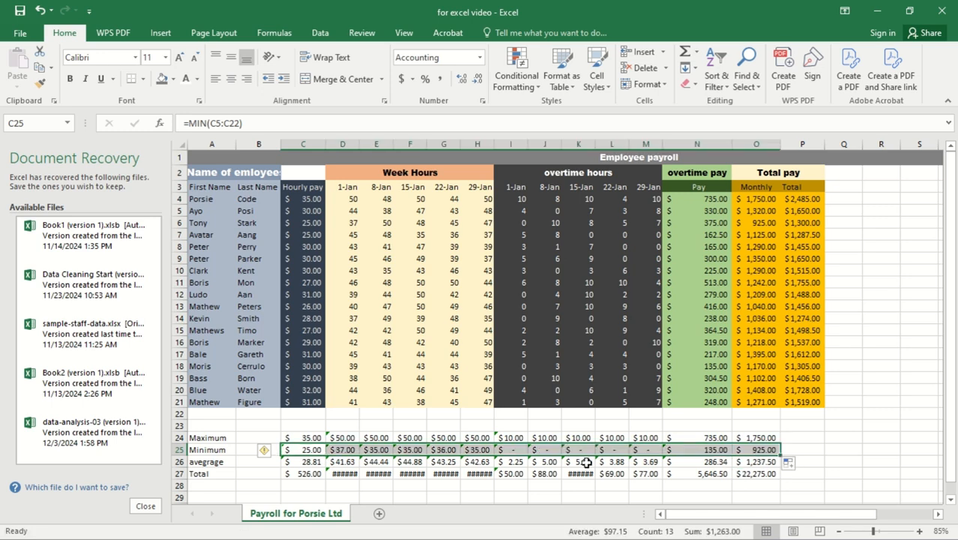
Fill the Maximum formula from C24 across to O24 and check the copied formula in O24
{"action": "left_click", "coordinate": [301, 440]}
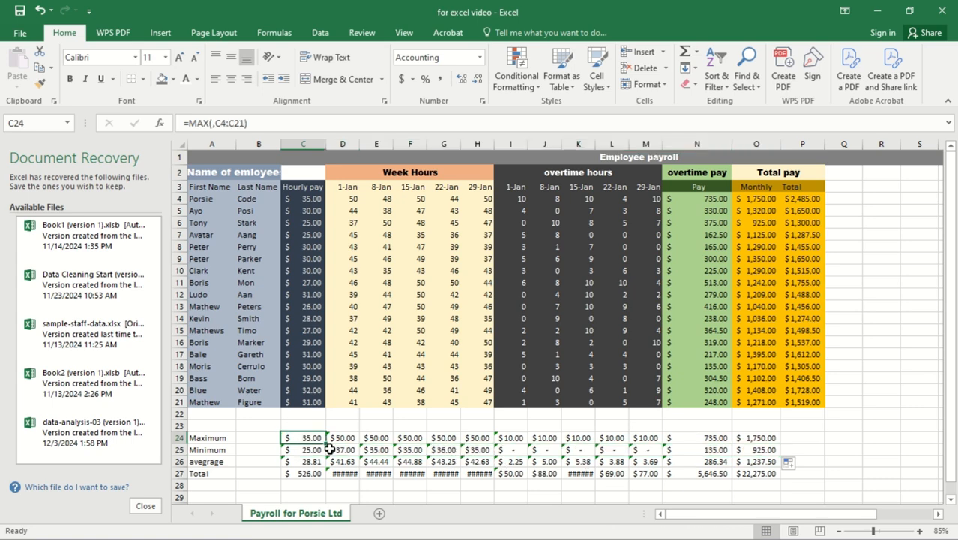
{"action": "left_click_drag", "start_coordinate": [327, 444], "coordinate": [781, 476]}
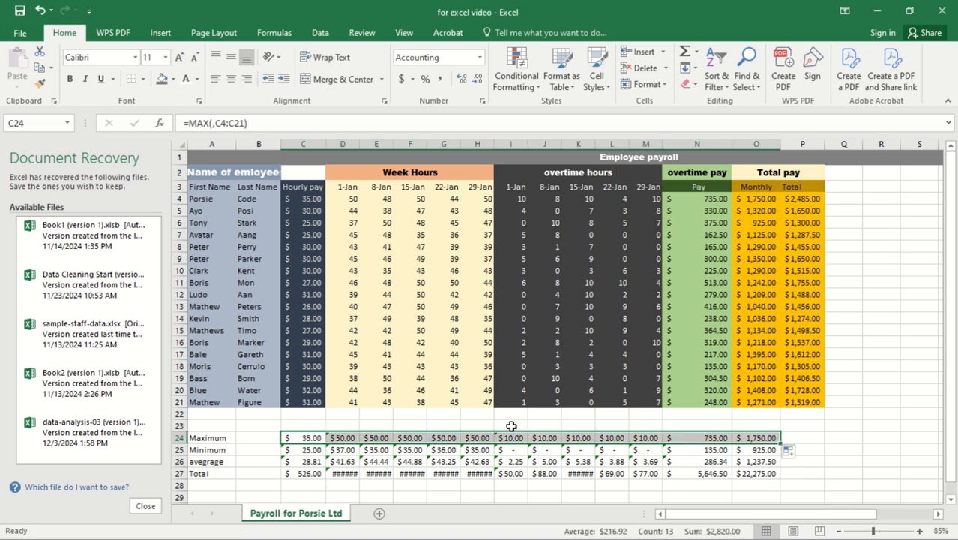
{"action": "left_click", "coordinate": [759, 460]}
{"action": "left_click", "coordinate": [789, 441]}
{"action": "left_click", "coordinate": [746, 438]}
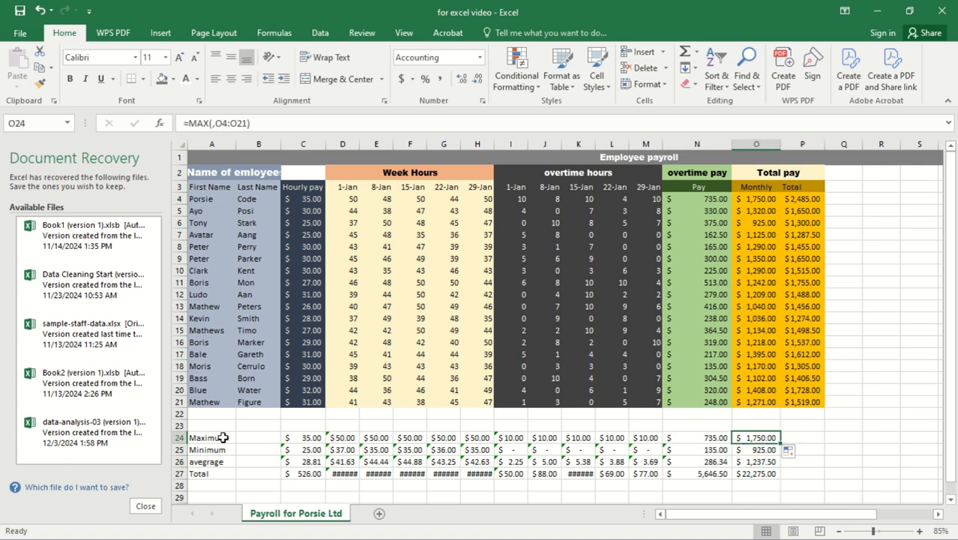
Fill the Total formula from C27 across to P27, and fill P27 upward through P24
{"action": "left_click", "coordinate": [312, 474]}
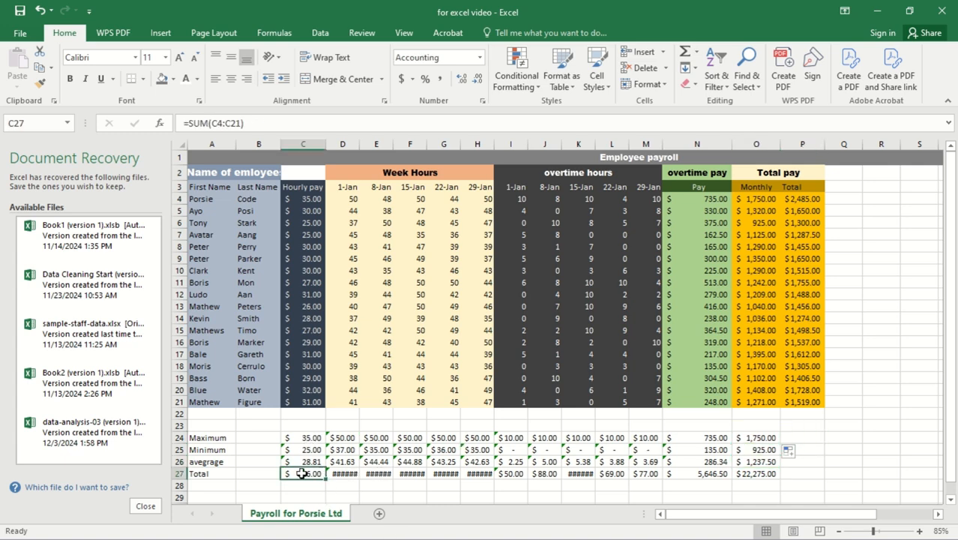
{"action": "left_click_drag", "start_coordinate": [326, 479], "coordinate": [829, 478]}
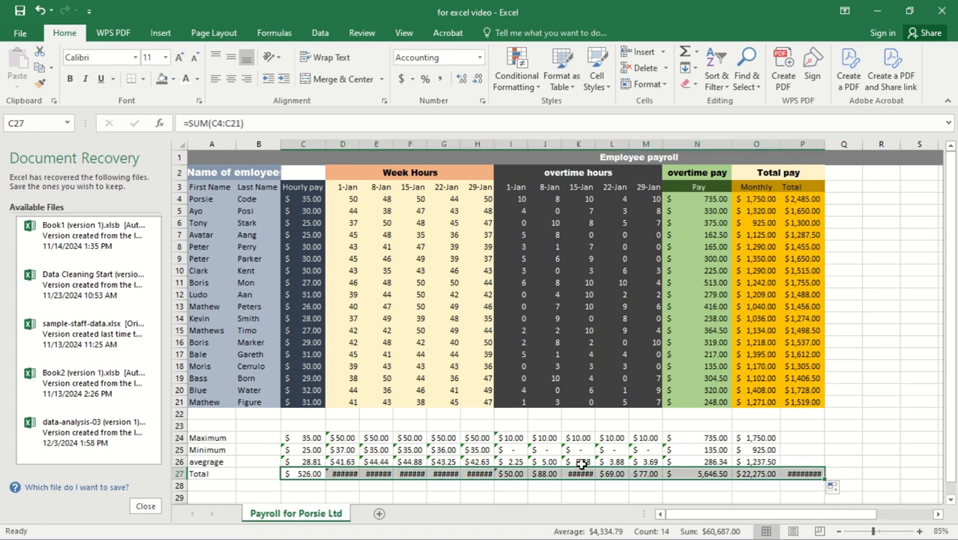
{"action": "left_click", "coordinate": [807, 461]}
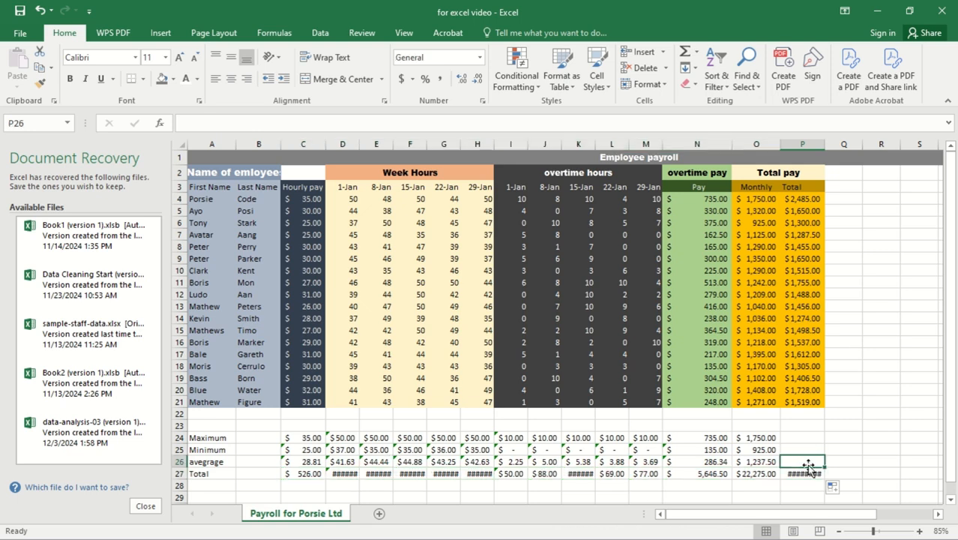
{"action": "left_click", "coordinate": [810, 474]}
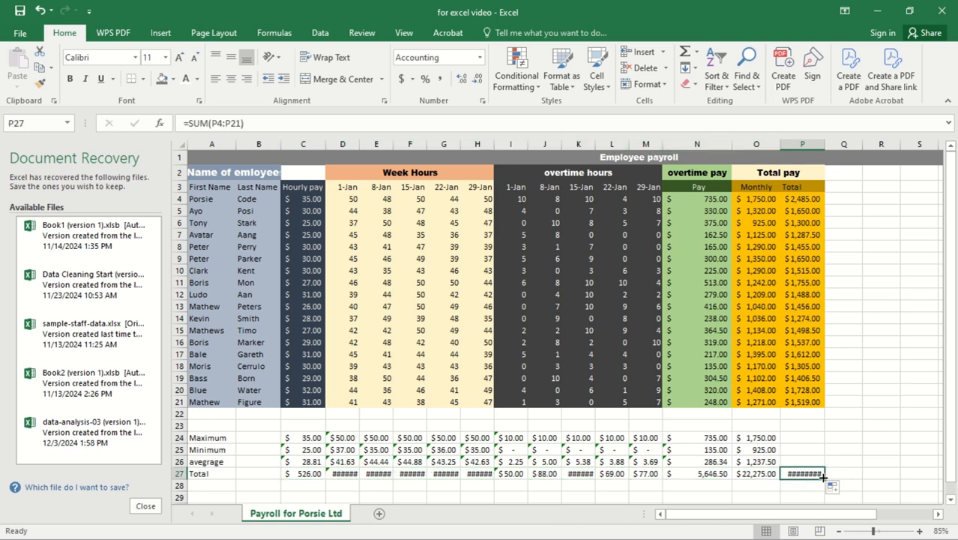
{"action": "left_click_drag", "start_coordinate": [823, 477], "coordinate": [822, 443]}
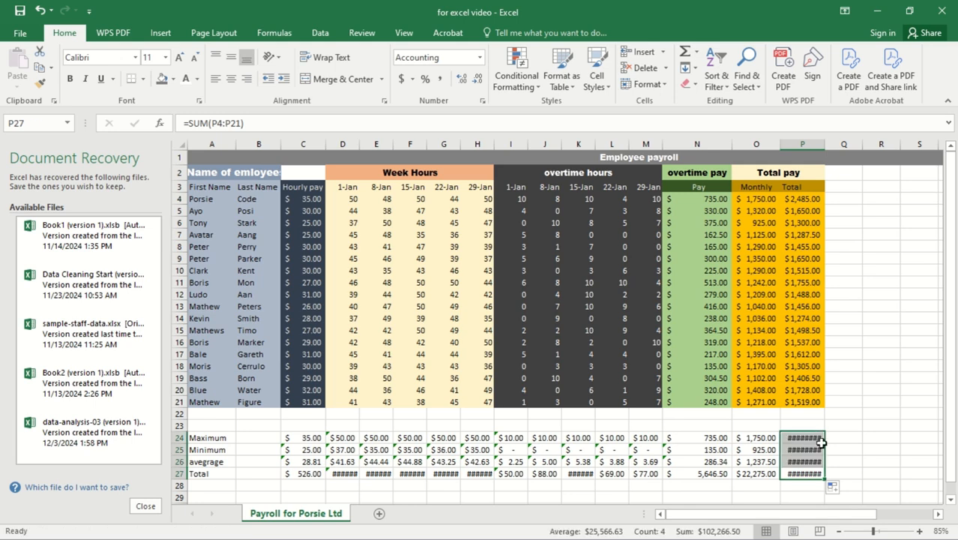
Auto-fit the width of column P and of all the other columns in the sheet
{"action": "right_click", "coordinate": [822, 146]}
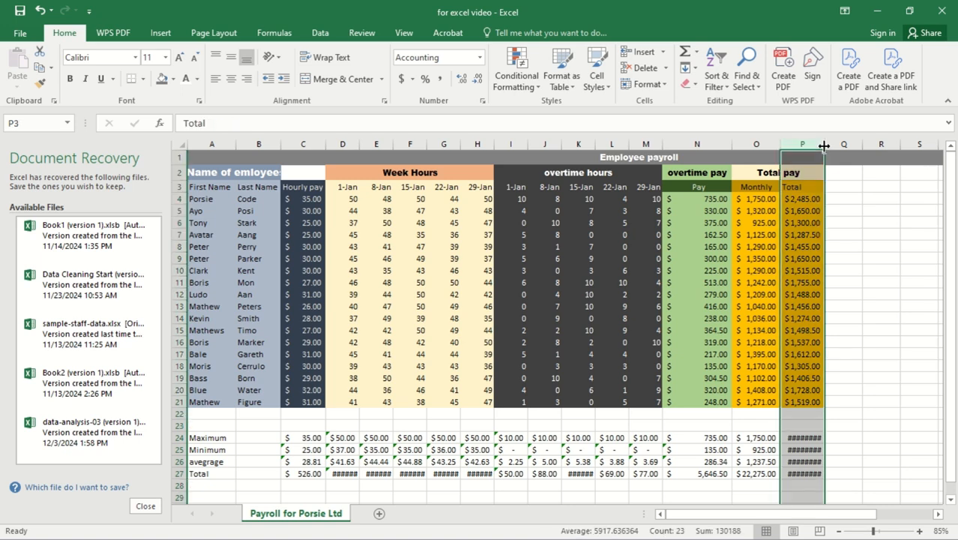
{"action": "left_click", "coordinate": [825, 146]}
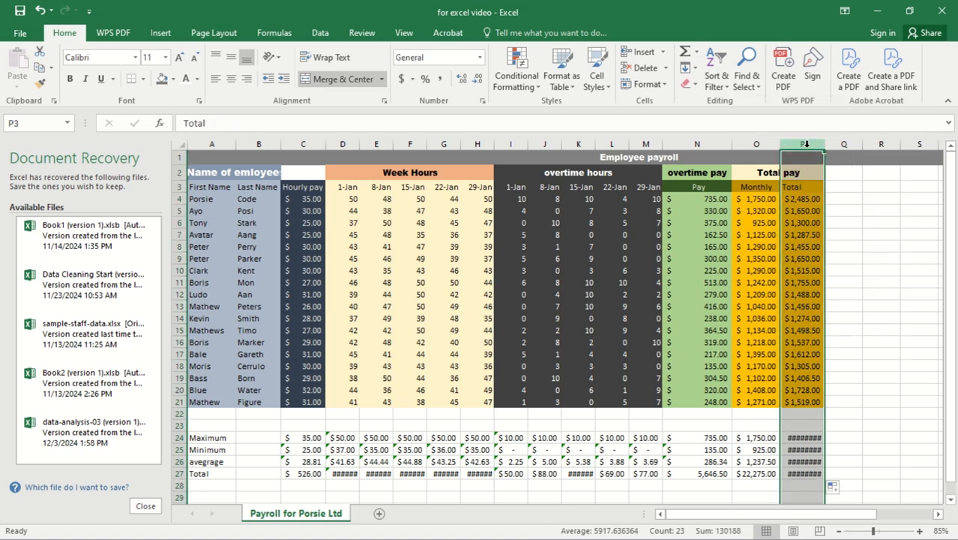
{"action": "double_click", "coordinate": [826, 145]}
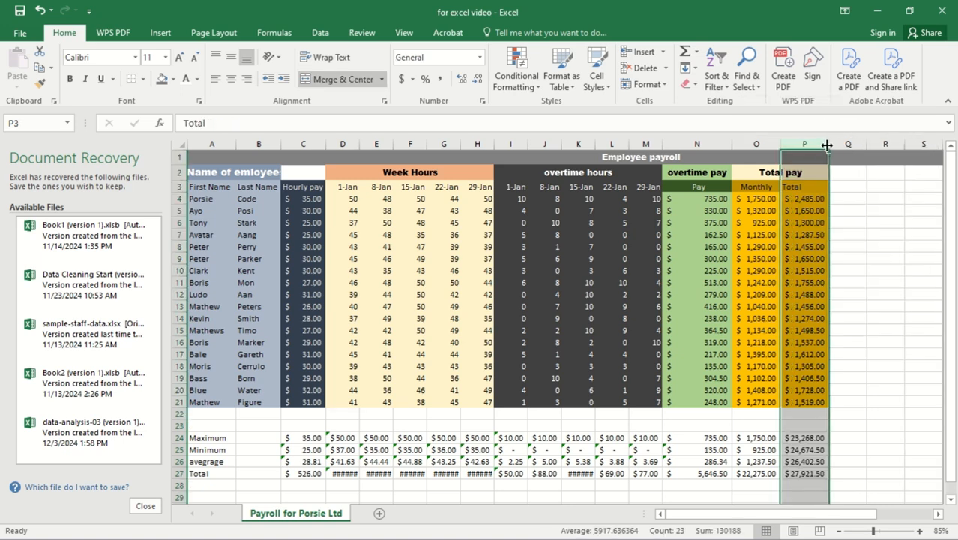
{"action": "left_click", "coordinate": [181, 144]}
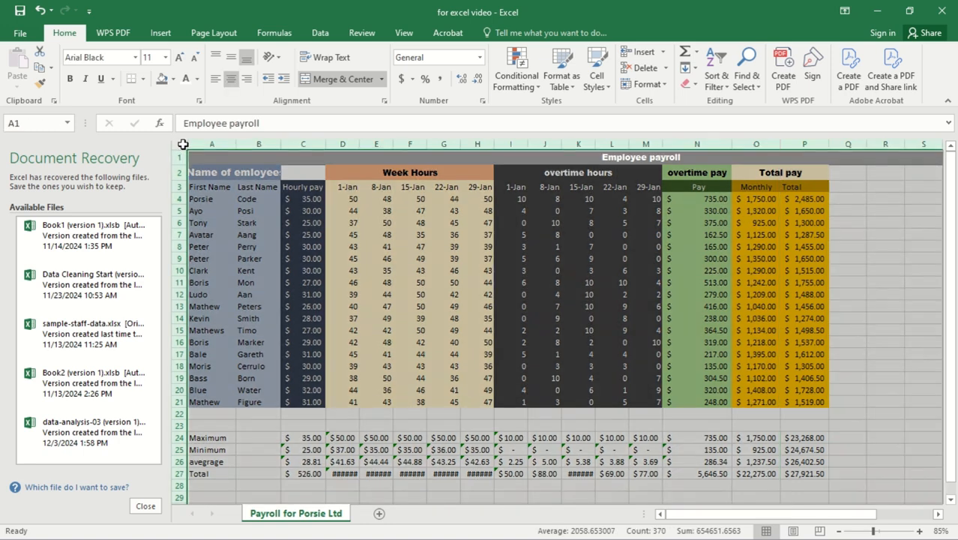
{"action": "double_click", "coordinate": [360, 146]}
{"action": "left_click", "coordinate": [534, 461]}
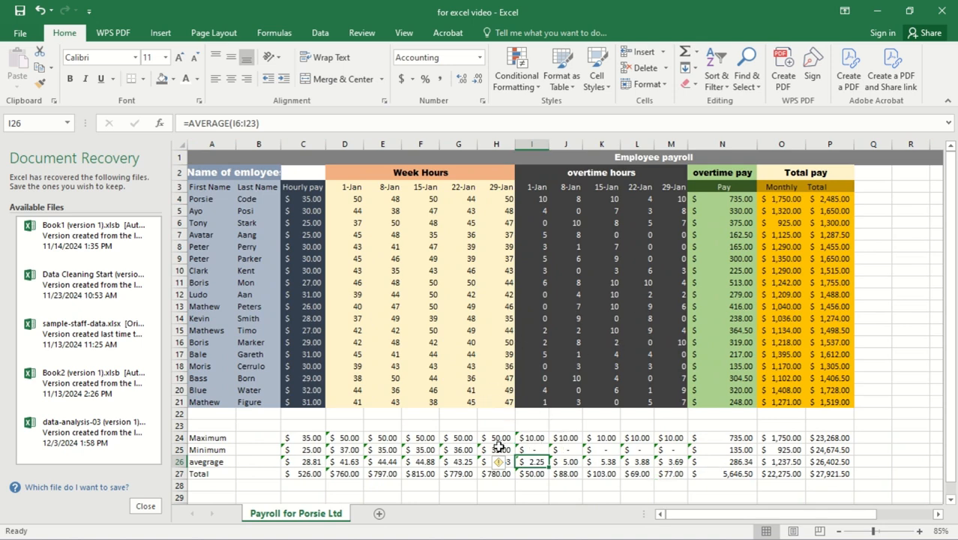
Change the week hours summary cells D24:H27 from currency to plain Number format with two decimal places
{"action": "left_click_drag", "start_coordinate": [366, 426], "coordinate": [427, 473]}
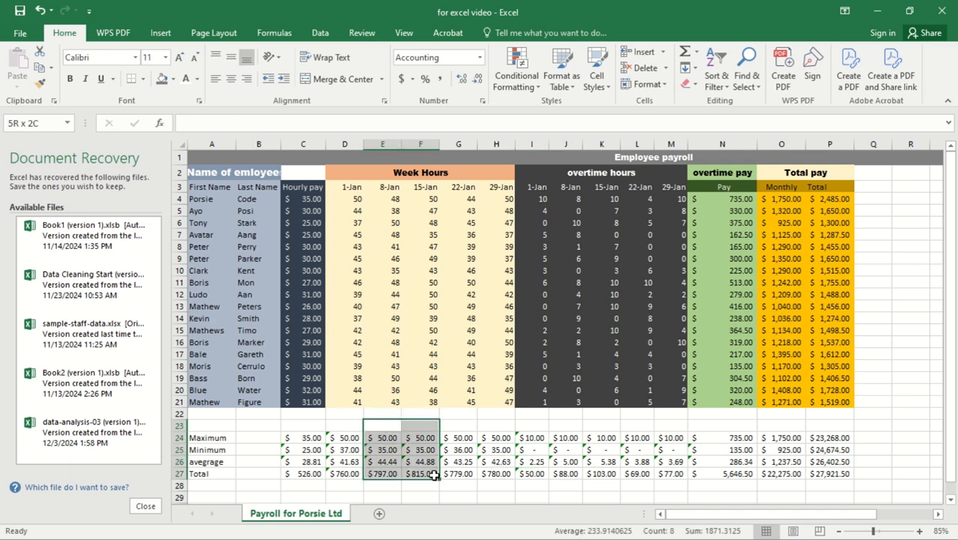
{"action": "left_click", "coordinate": [330, 428]}
{"action": "left_click", "coordinate": [327, 438]}
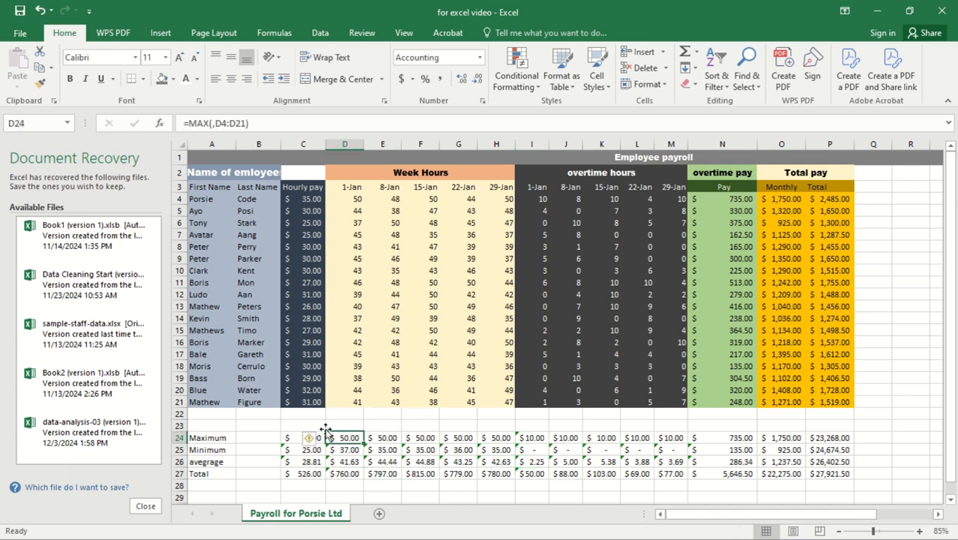
{"action": "left_click", "coordinate": [323, 426]}
{"action": "left_click_drag", "start_coordinate": [335, 437], "coordinate": [498, 474]}
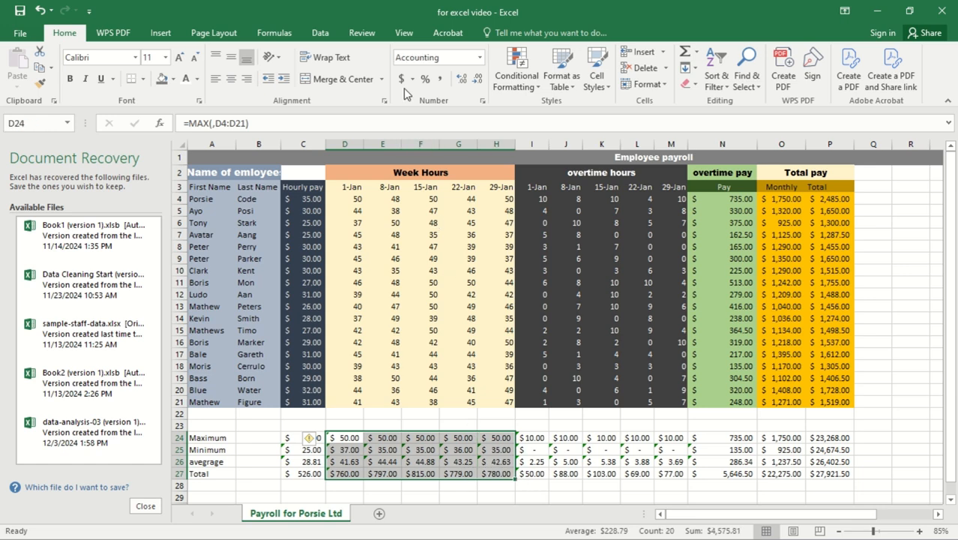
{"action": "left_click", "coordinate": [478, 57]}
{"action": "left_click", "coordinate": [461, 83]}
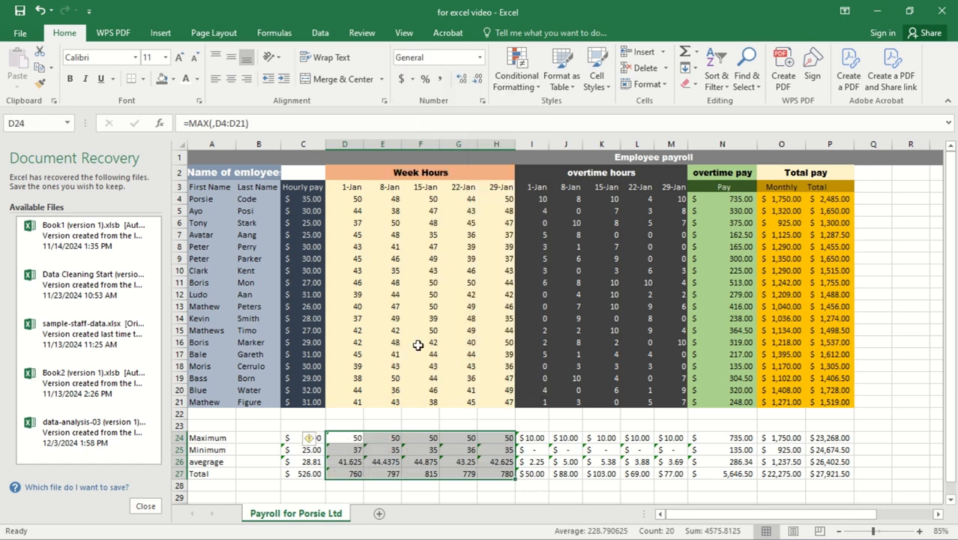
{"action": "left_click", "coordinate": [476, 79]}
{"action": "left_click", "coordinate": [475, 80]}
{"action": "left_click", "coordinate": [460, 79]}
{"action": "left_click", "coordinate": [460, 79]}
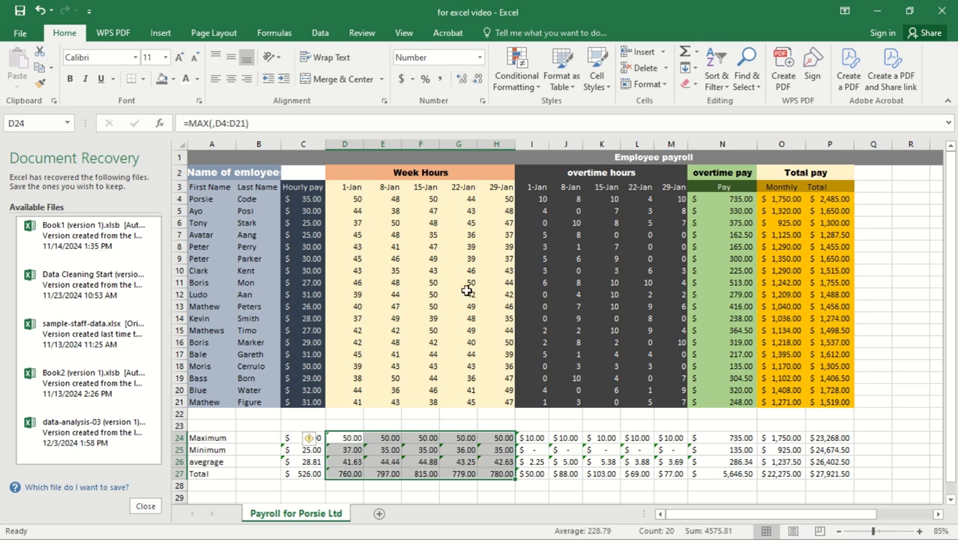
Change the overtime hours summary cells I24:M27 to plain Number format with two decimal places
{"action": "left_click", "coordinate": [533, 438]}
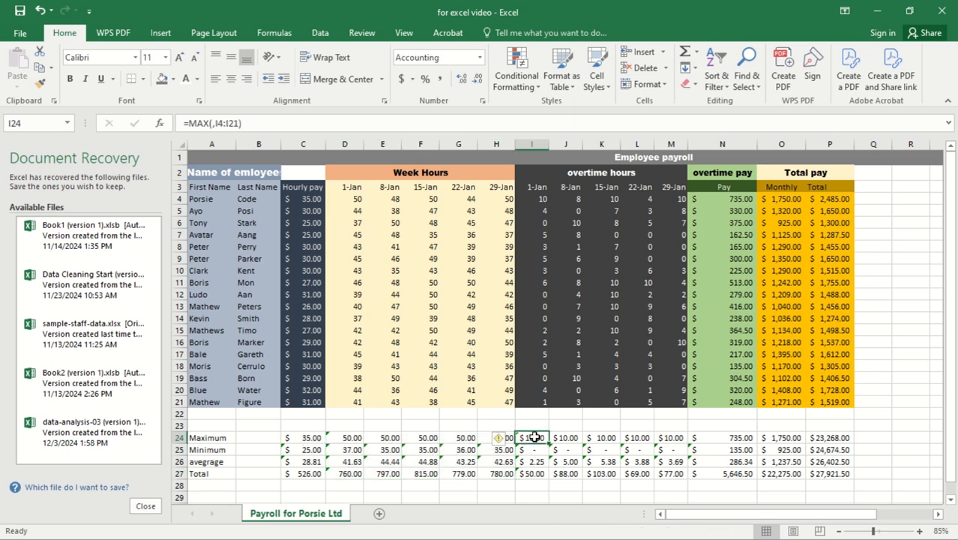
{"action": "left_click_drag", "start_coordinate": [547, 441], "coordinate": [679, 481]}
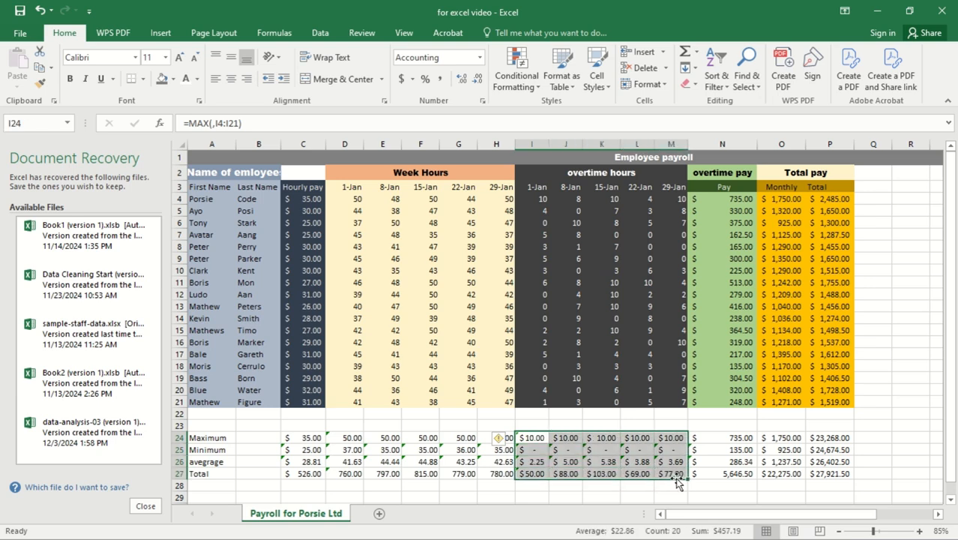
{"action": "left_click", "coordinate": [480, 57]}
{"action": "left_click", "coordinate": [473, 86]}
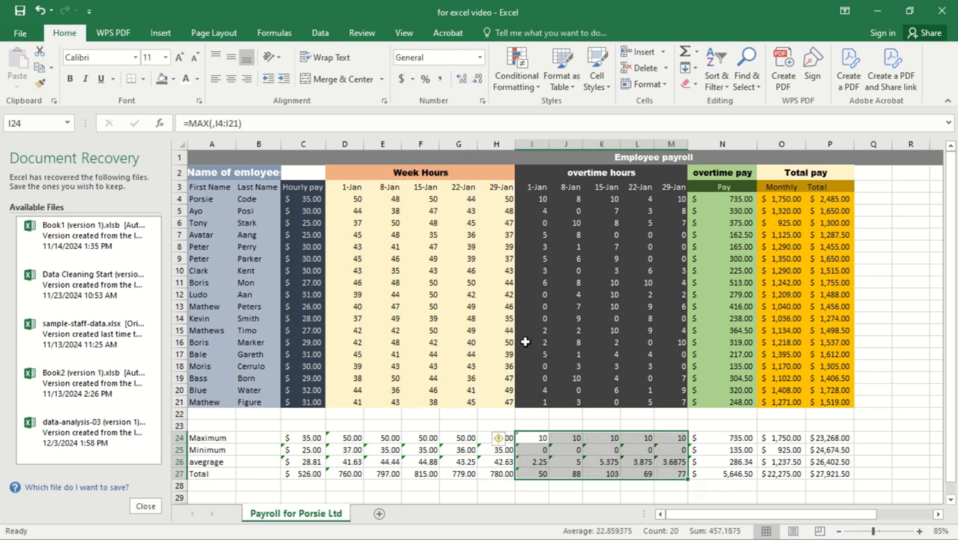
{"action": "left_click", "coordinate": [478, 79]}
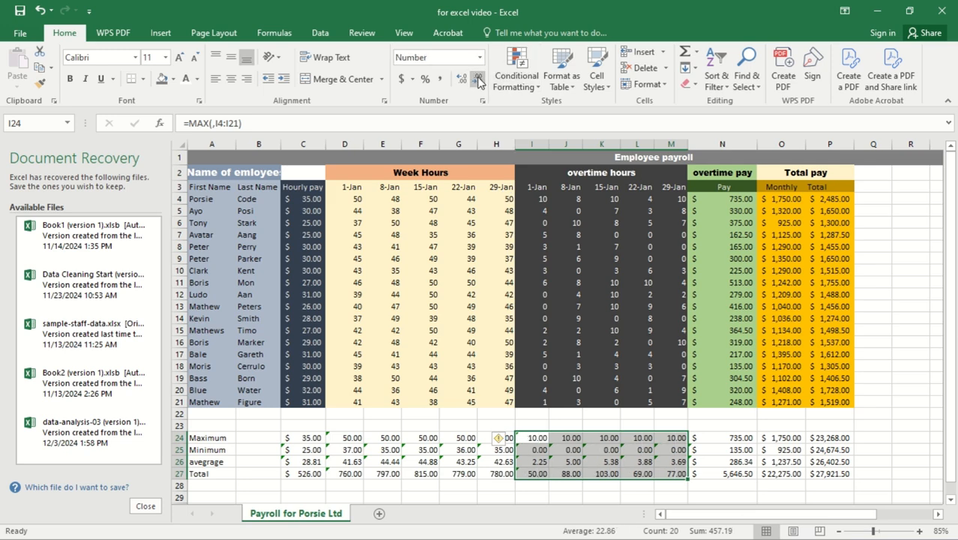
{"action": "left_click", "coordinate": [461, 79]}
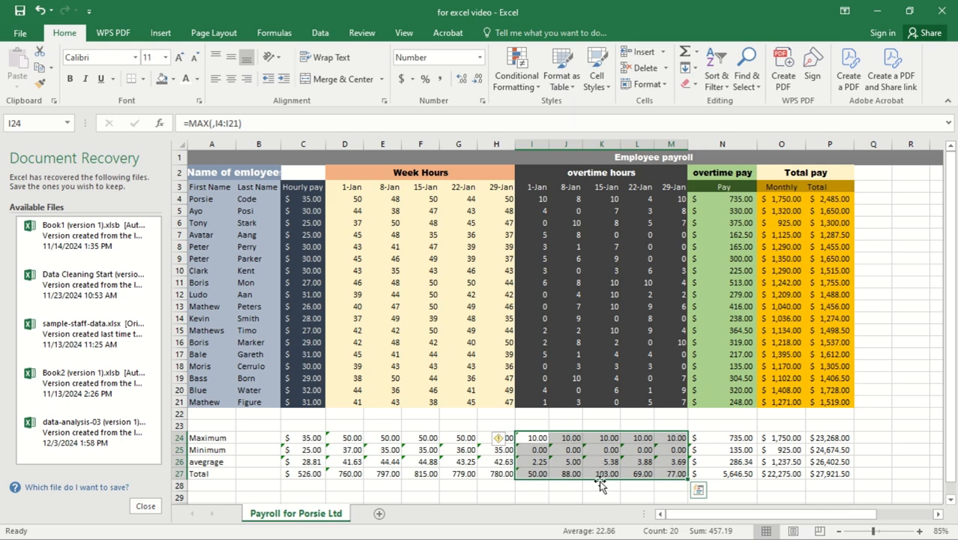
{"action": "left_click", "coordinate": [638, 471]}
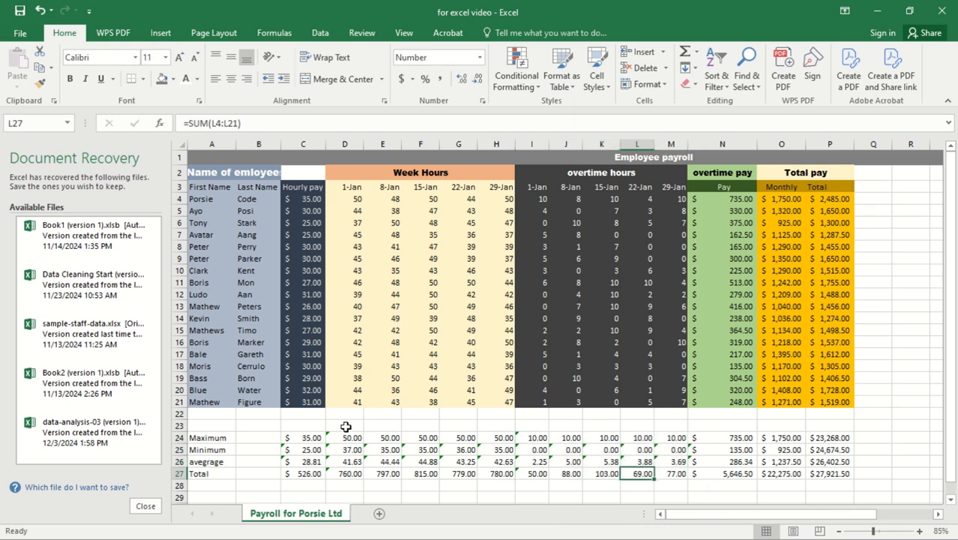
Fill the summary block A24:P27 with the standard purple colour
{"action": "left_click_drag", "start_coordinate": [192, 437], "coordinate": [847, 396]}
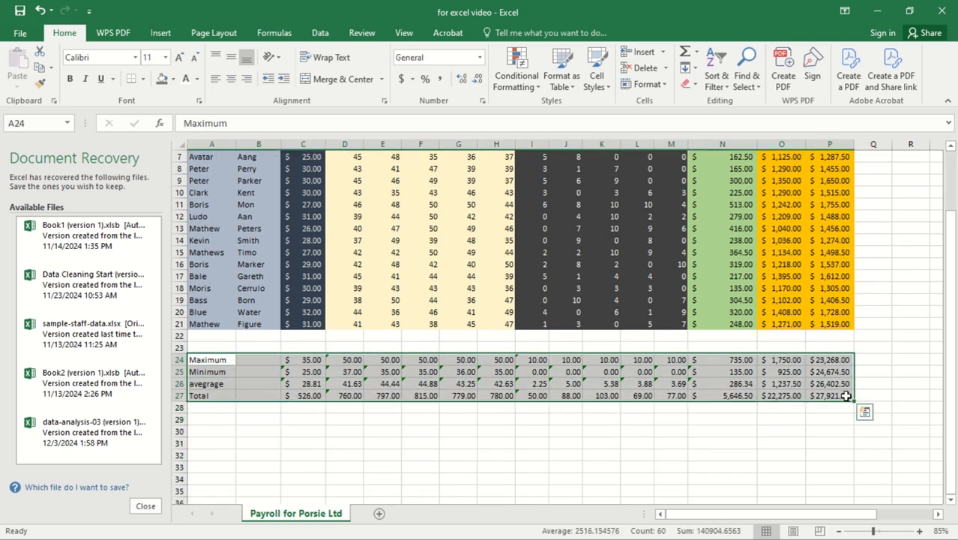
{"action": "left_click", "coordinate": [173, 80]}
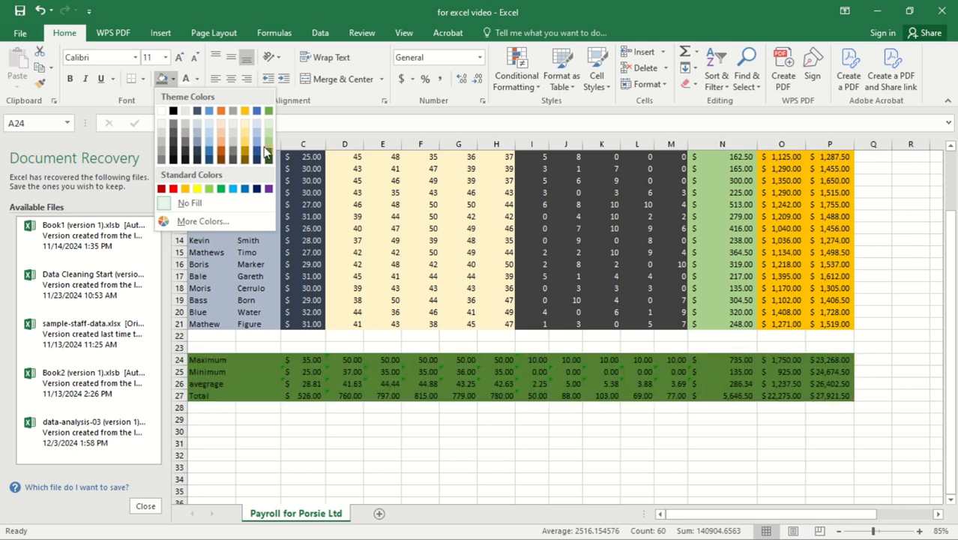
{"action": "left_click", "coordinate": [269, 189]}
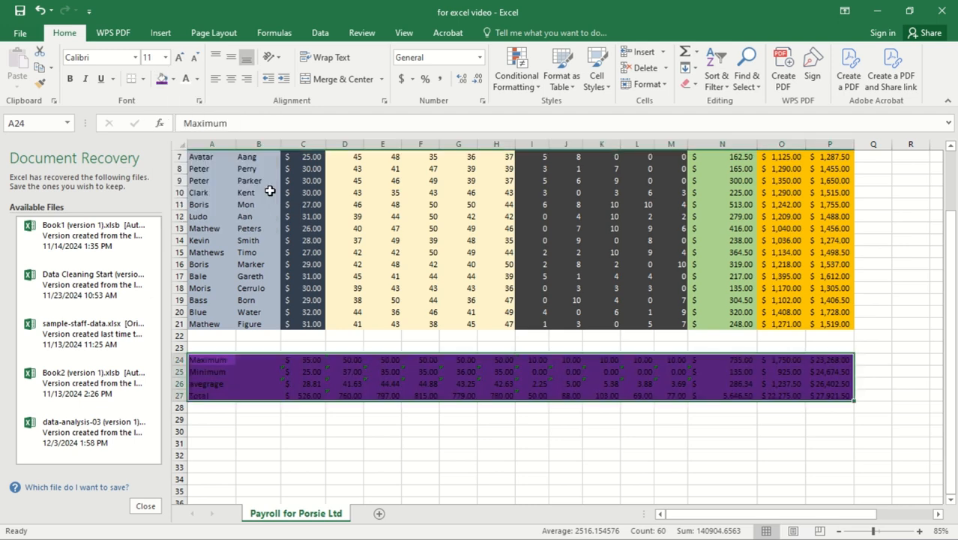
Change the text of the summary block A24:P27 to white and its font to Bahnschrift SemiBold
{"action": "left_click", "coordinate": [197, 79]}
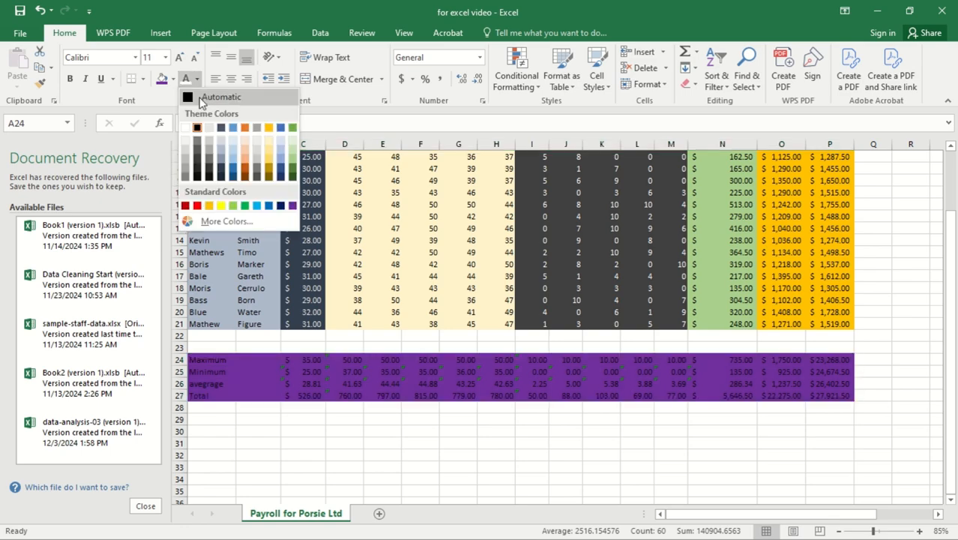
{"action": "left_click", "coordinate": [186, 158]}
{"action": "left_click", "coordinate": [135, 57]}
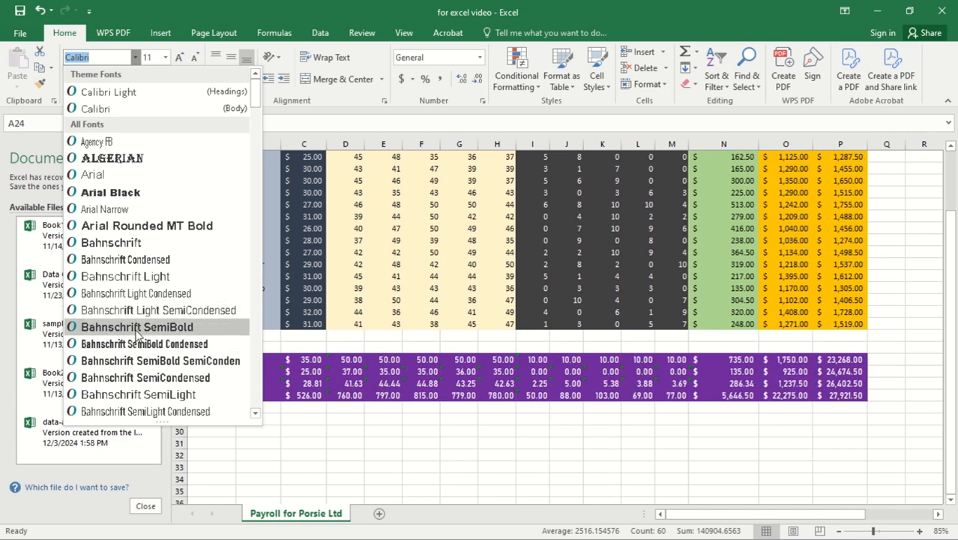
{"action": "left_click", "coordinate": [137, 327]}
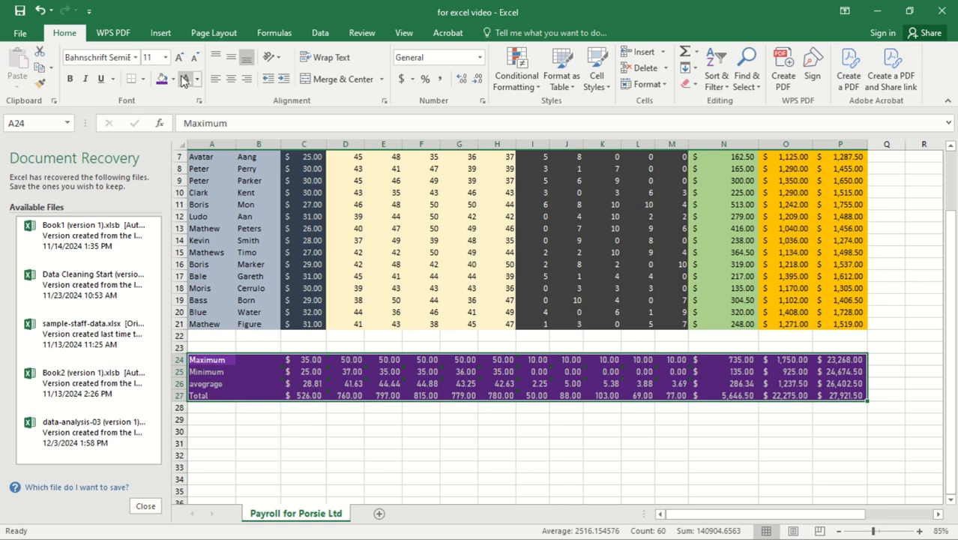
{"action": "left_click", "coordinate": [237, 419]}
{"action": "left_click_drag", "start_coordinate": [939, 450], "coordinate": [946, 315]}
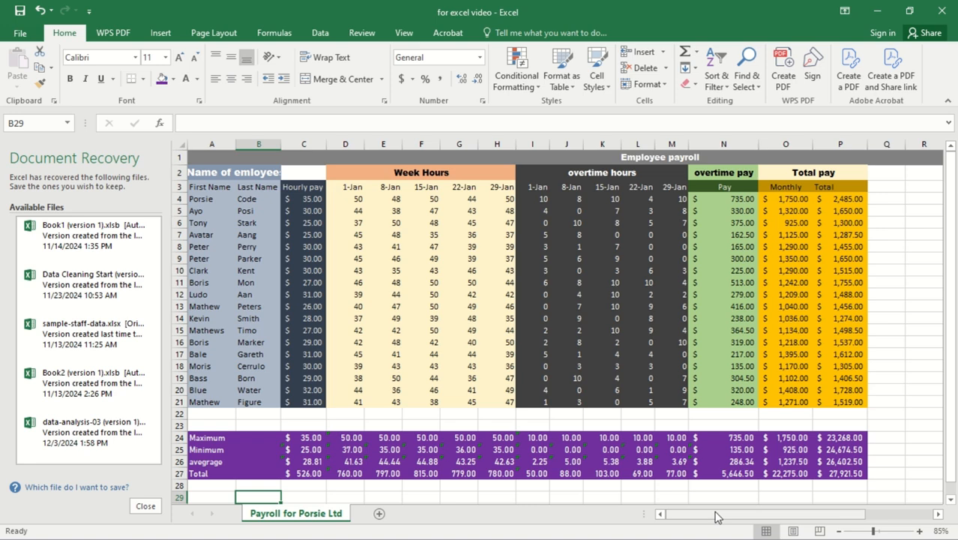
{"action": "left_click", "coordinate": [324, 341]}
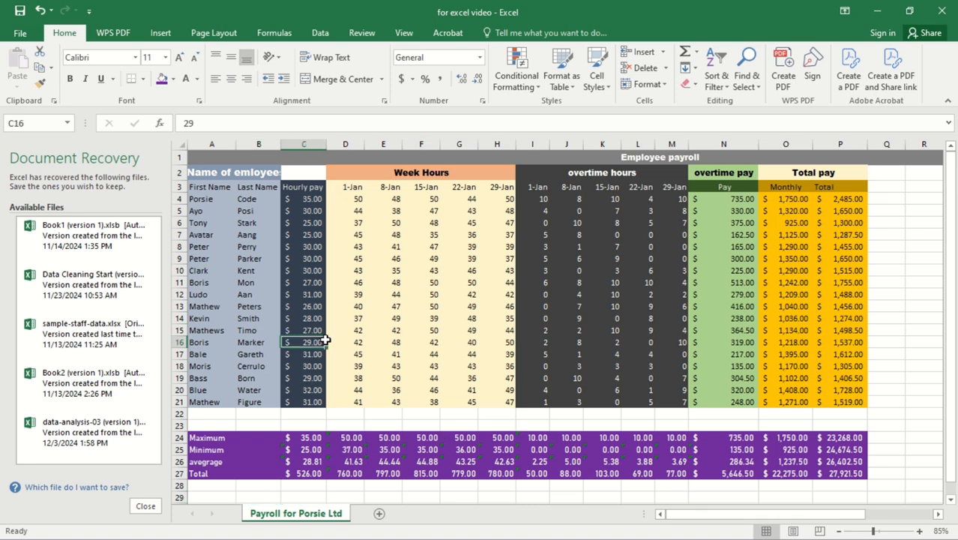